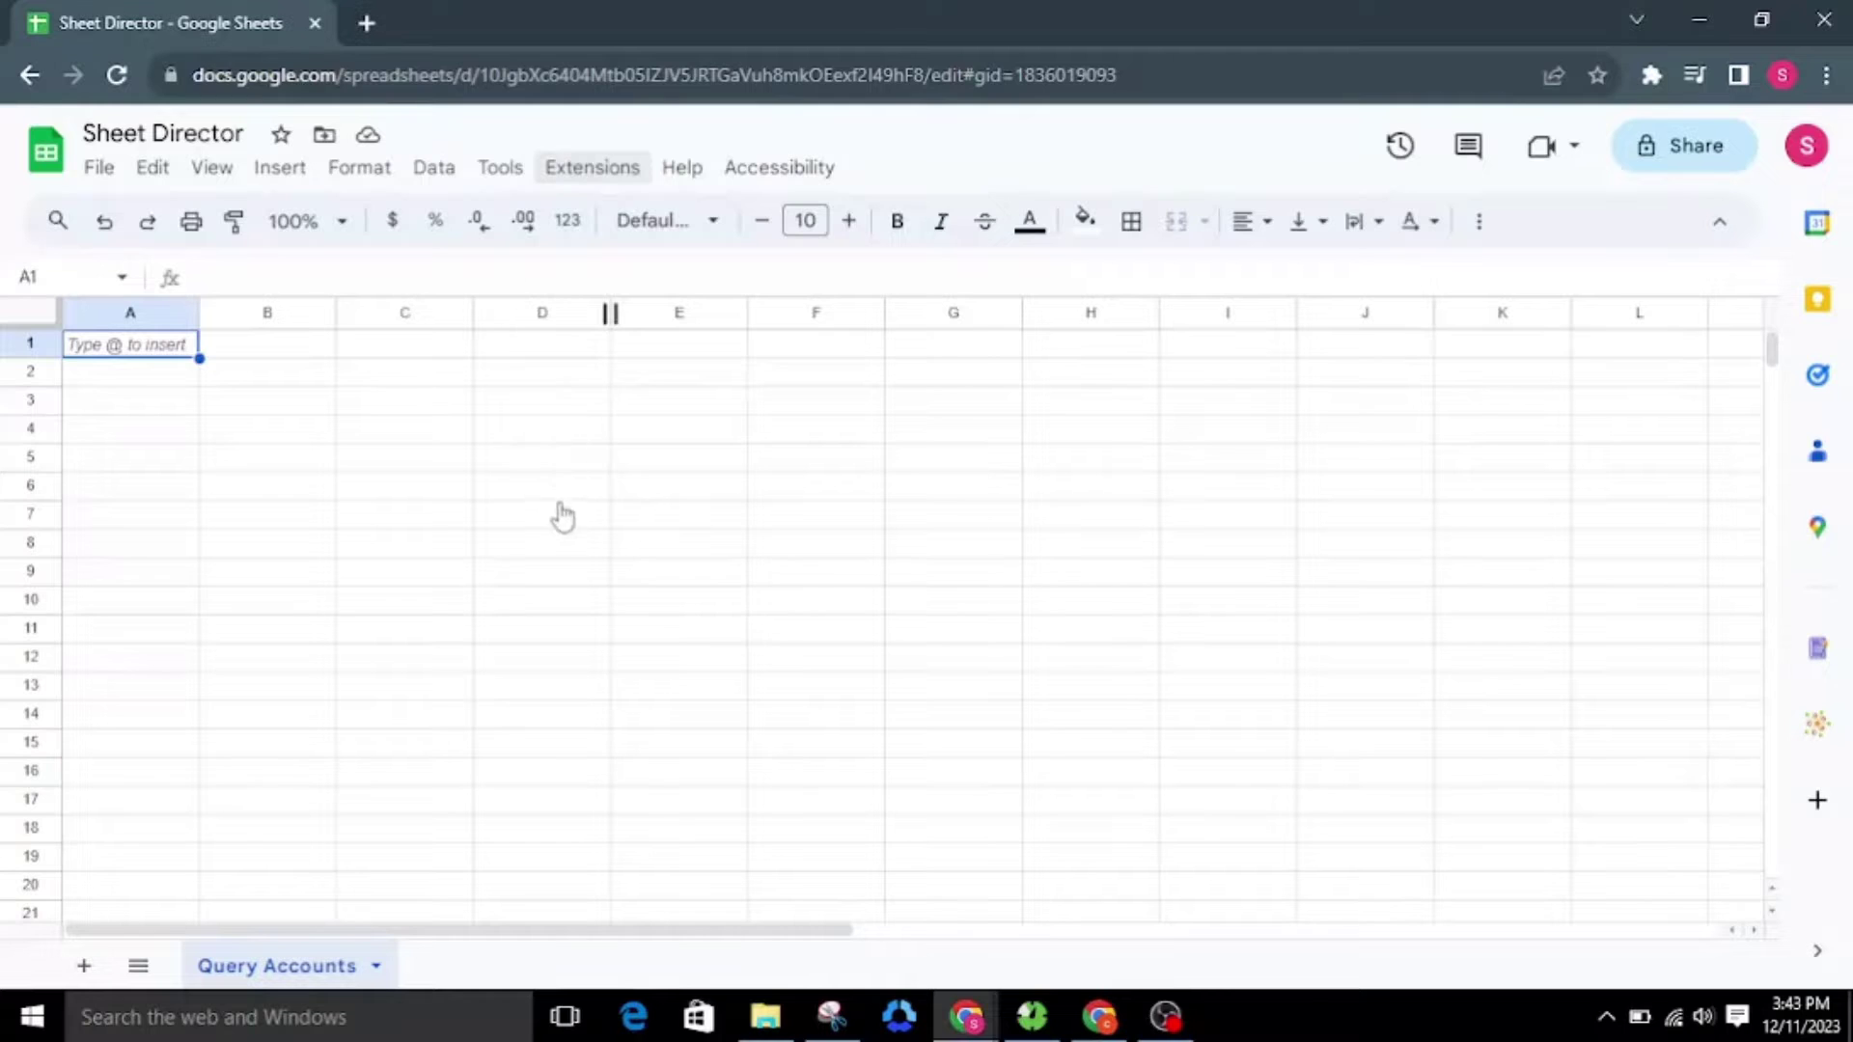
Start the Sheet Director add-on for this spreadsheet
key(alt+n)
mouse_move(918, 711)
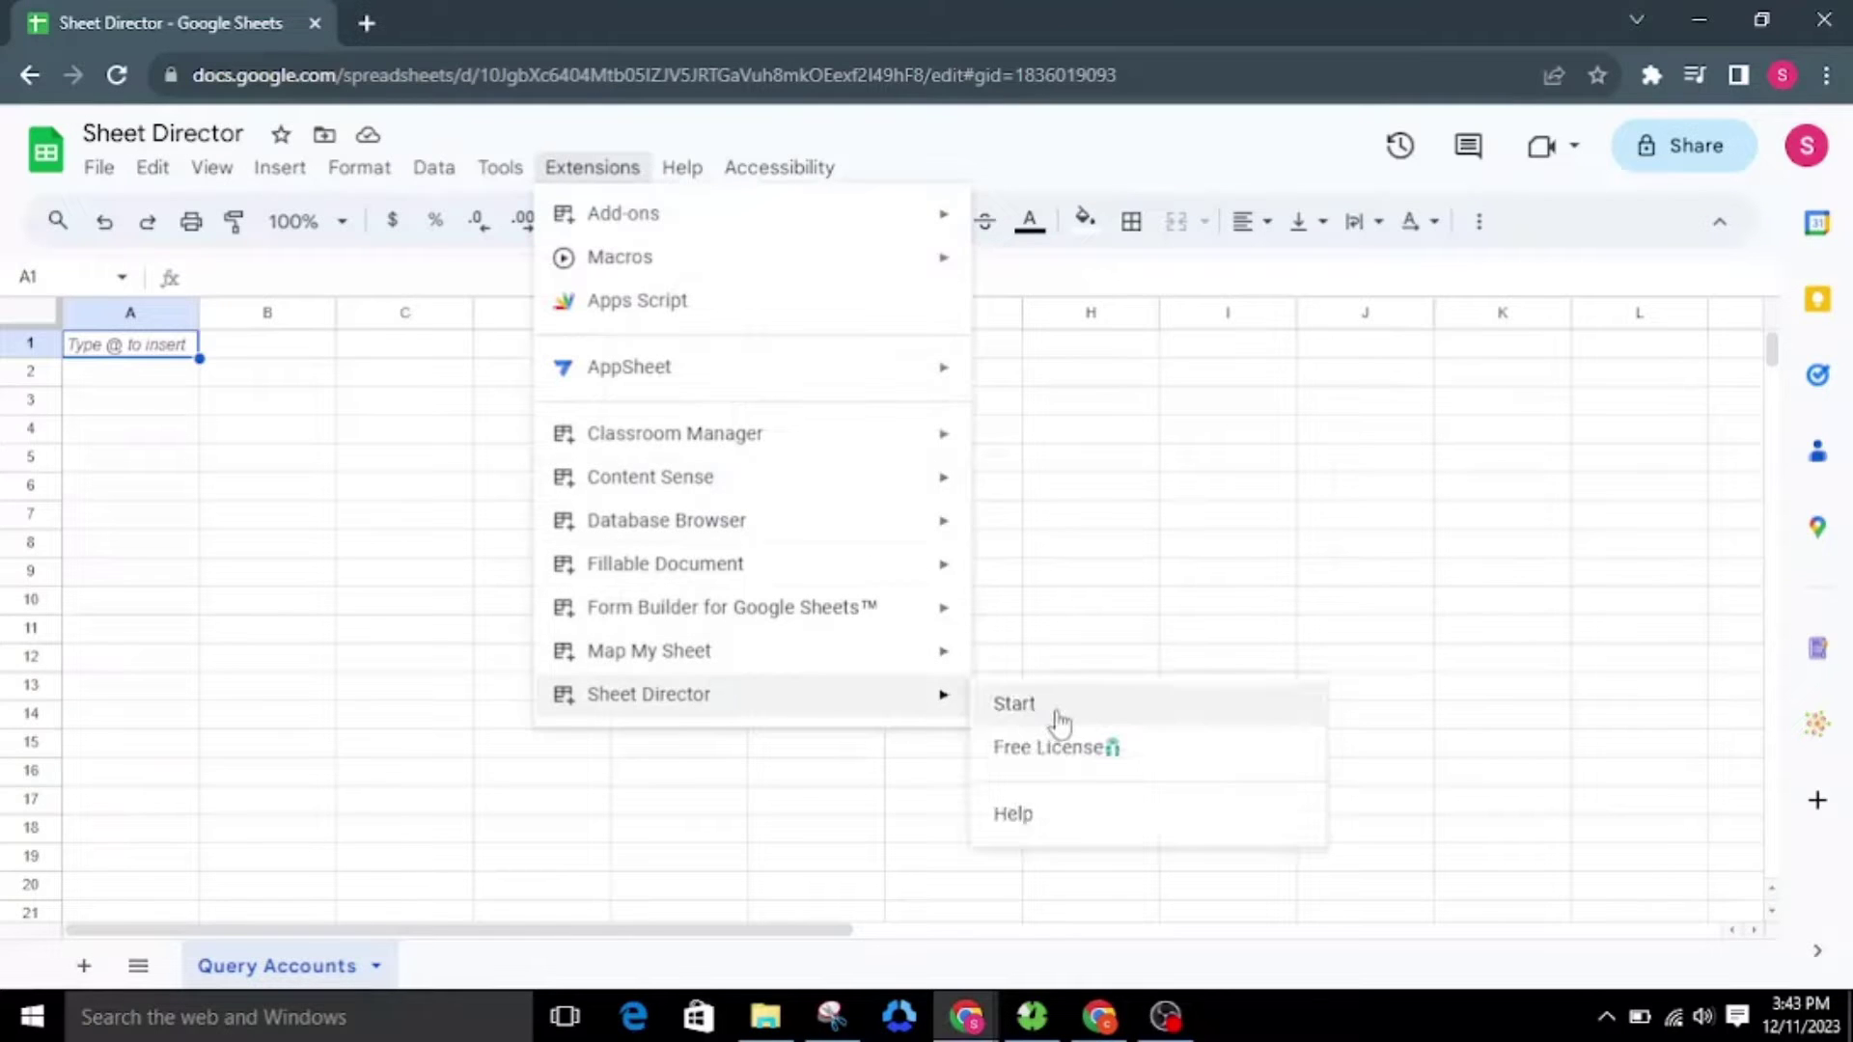
click(1055, 716)
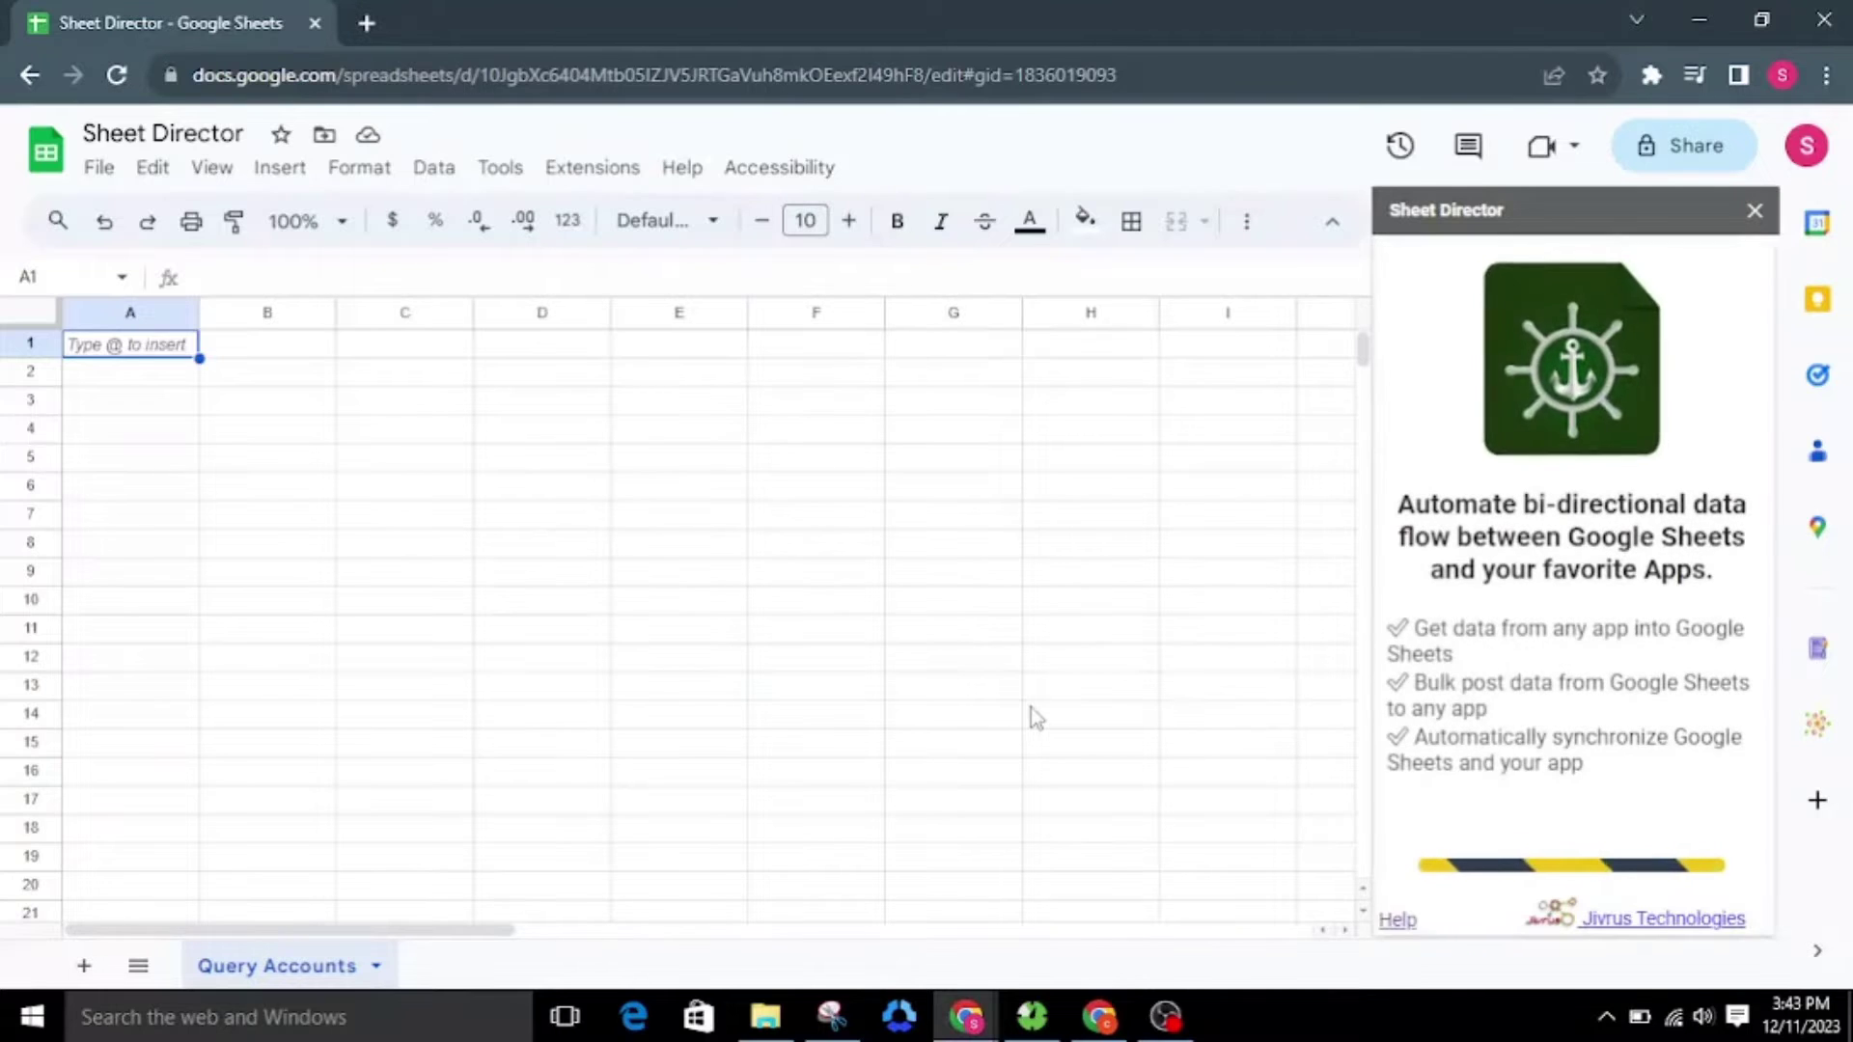
Create a new service with Salesforce as the application and Query as the service
scroll(1467, 386, down, 15)
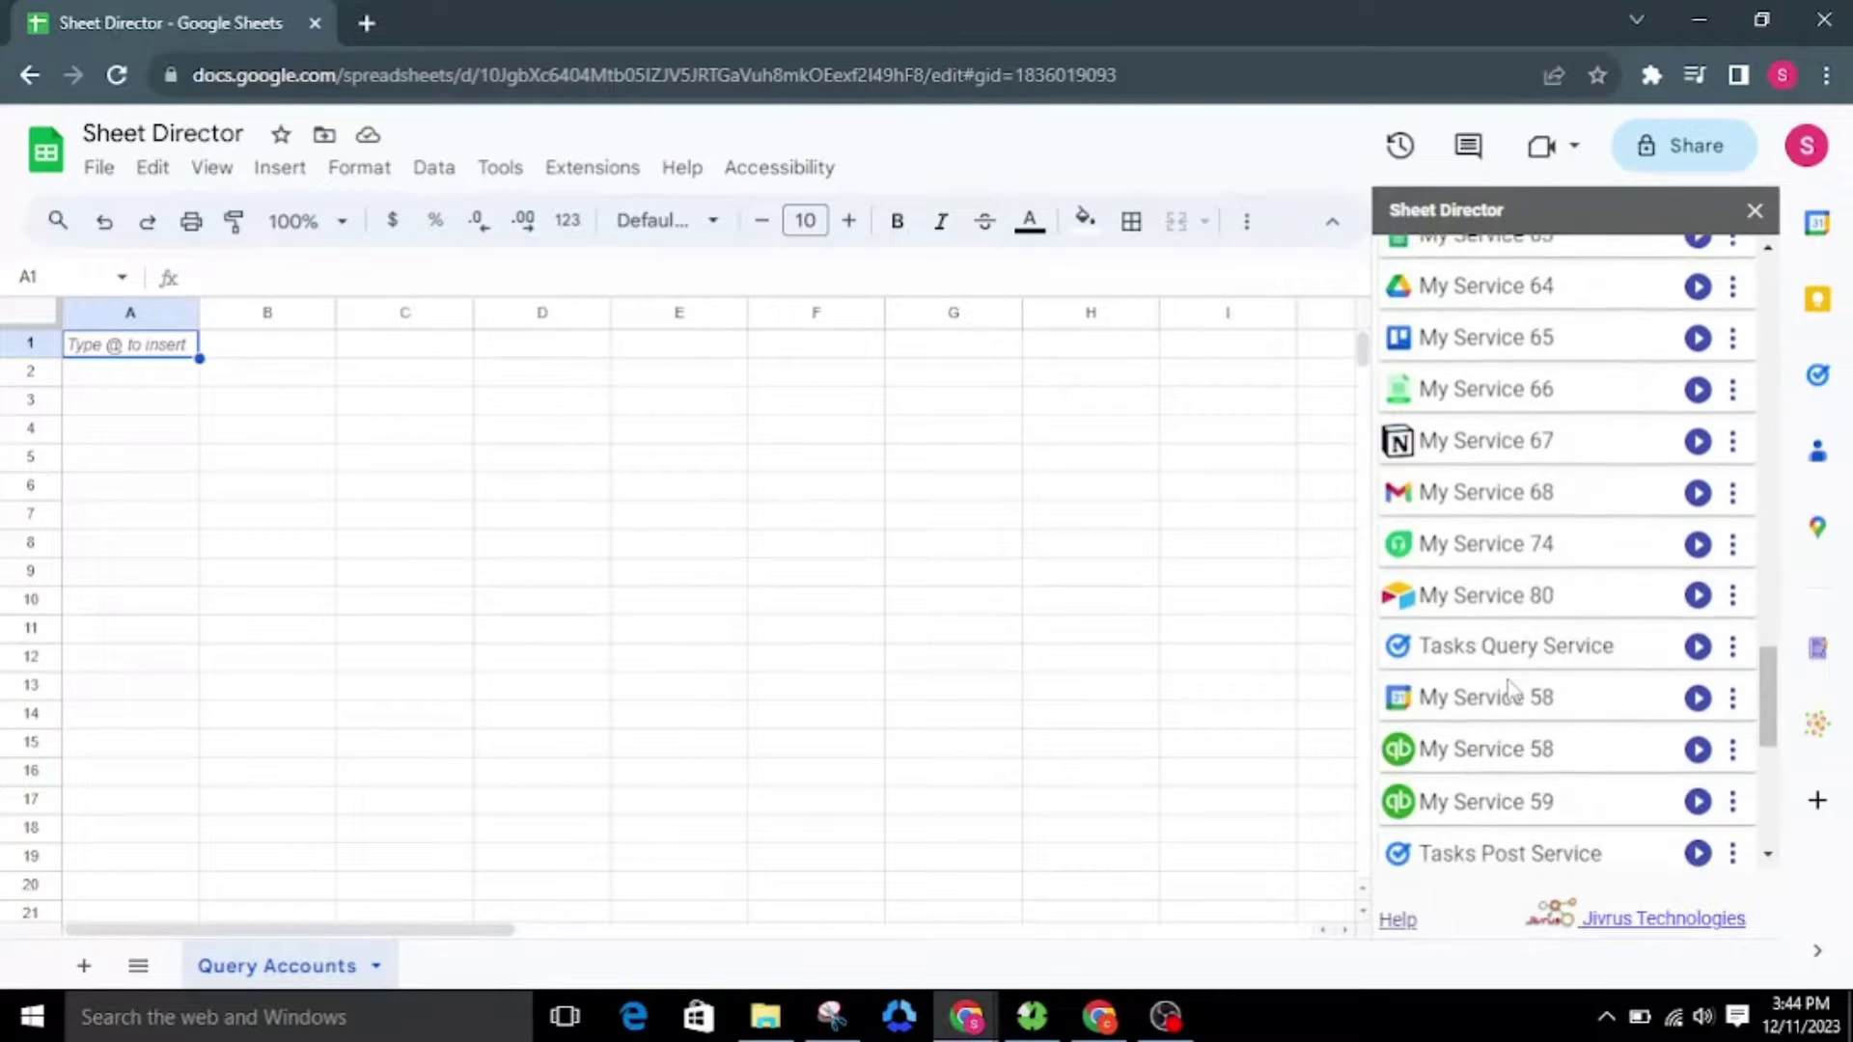
click(1428, 622)
scroll(1473, 669, up, 1)
scroll(1475, 666, down, 10)
scroll(1423, 720, up, 4)
click(1635, 526)
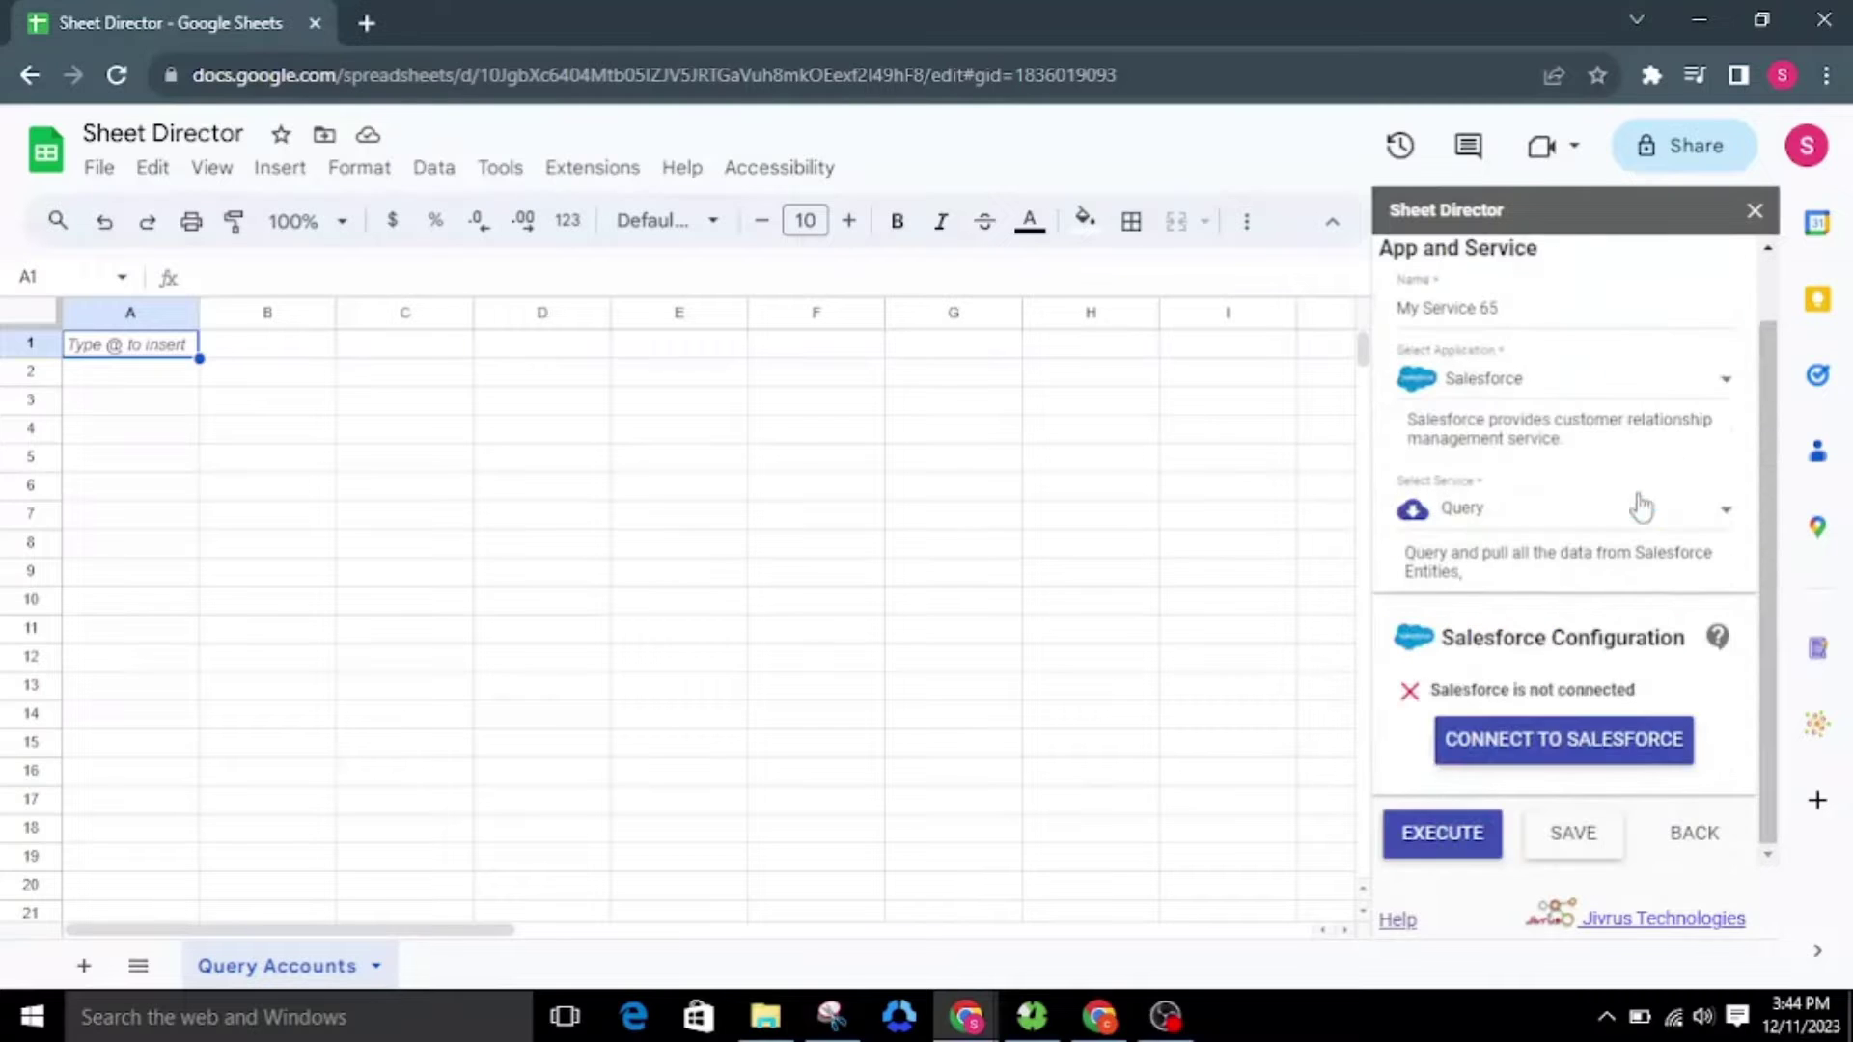
Connect the service to Salesforce with the saved username, allow Sheet Director access and return to the spreadsheet
click(1582, 738)
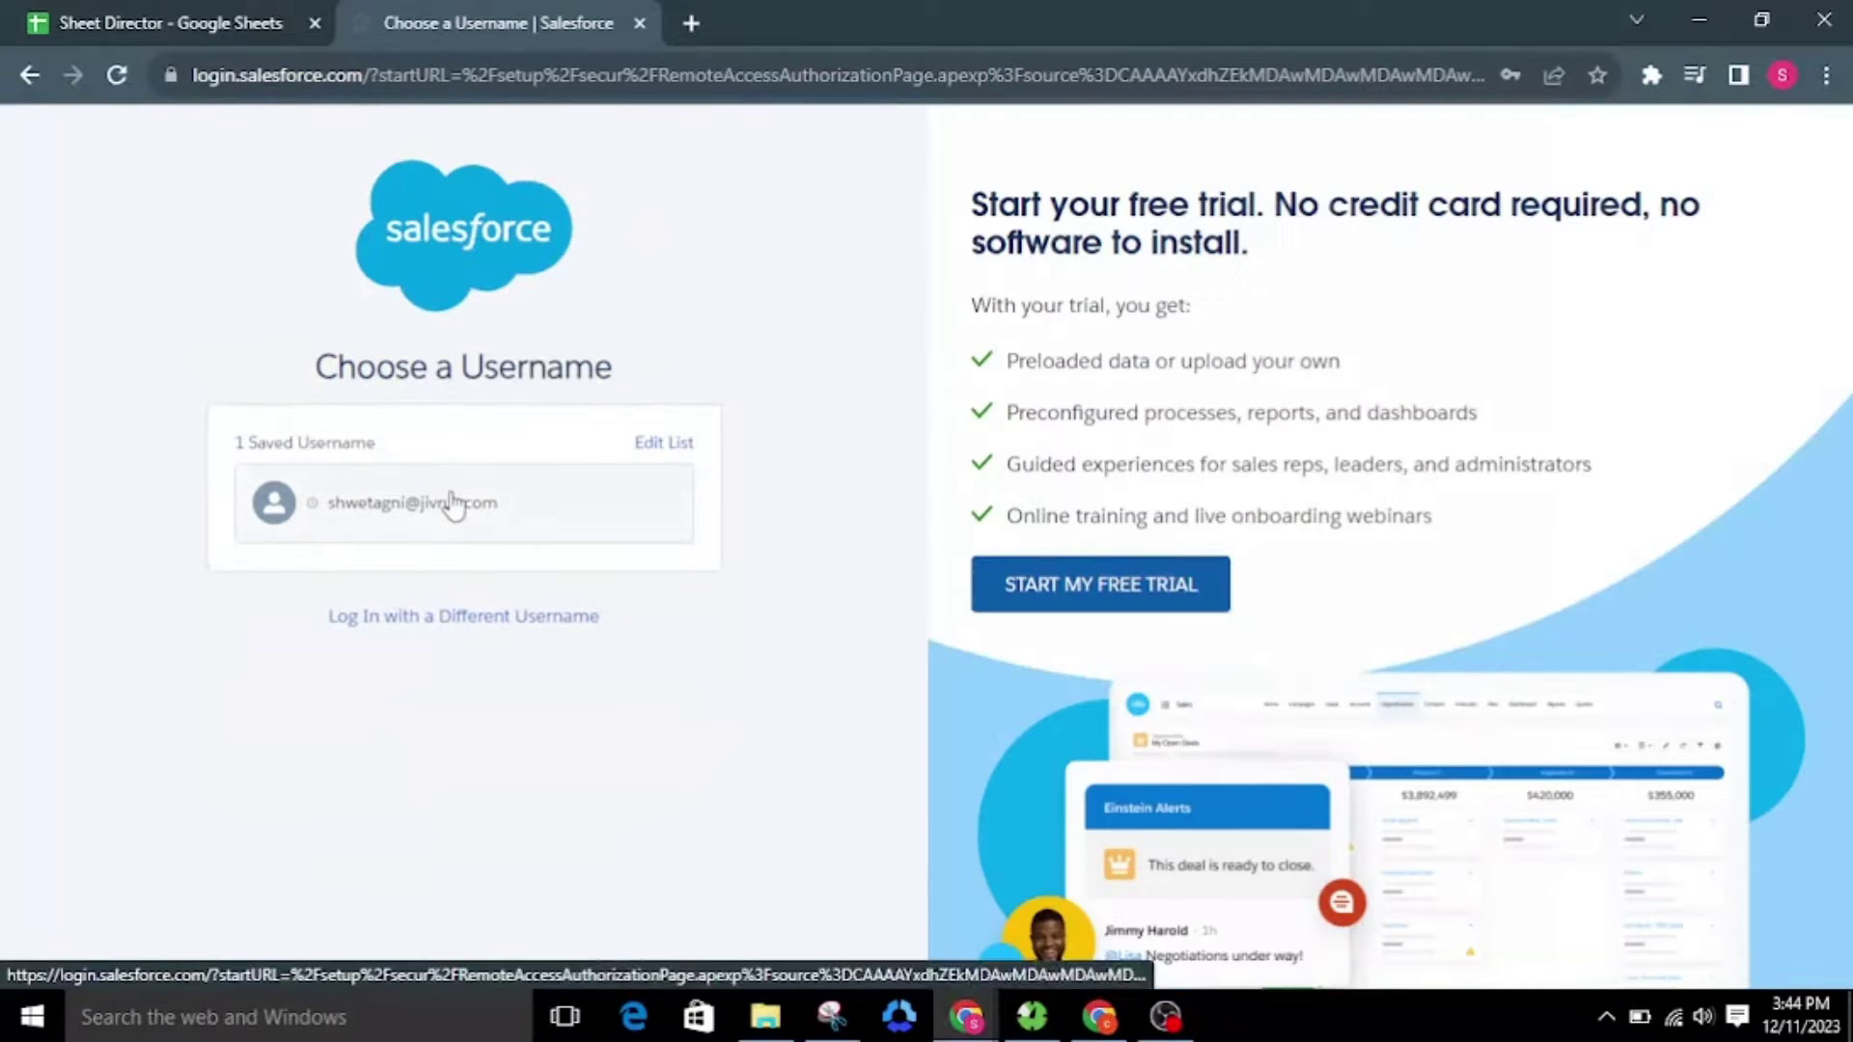
click(454, 501)
click(488, 637)
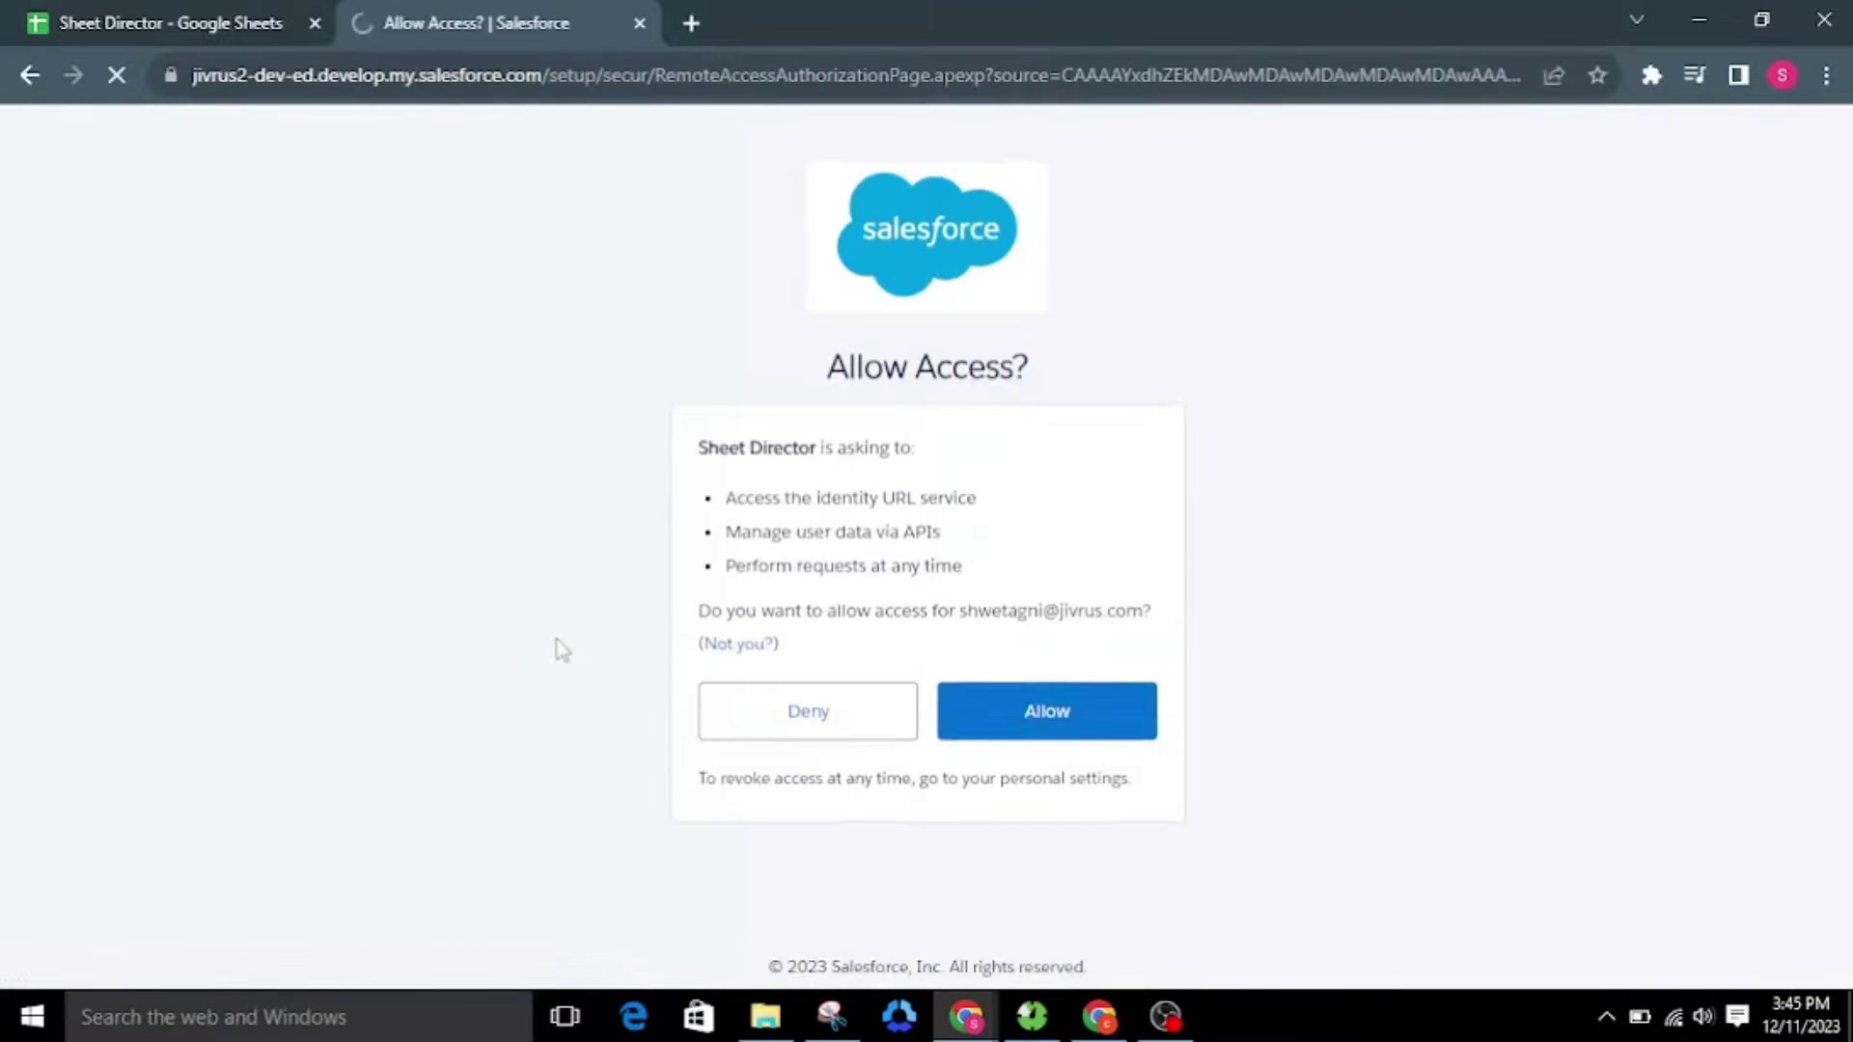
click(957, 717)
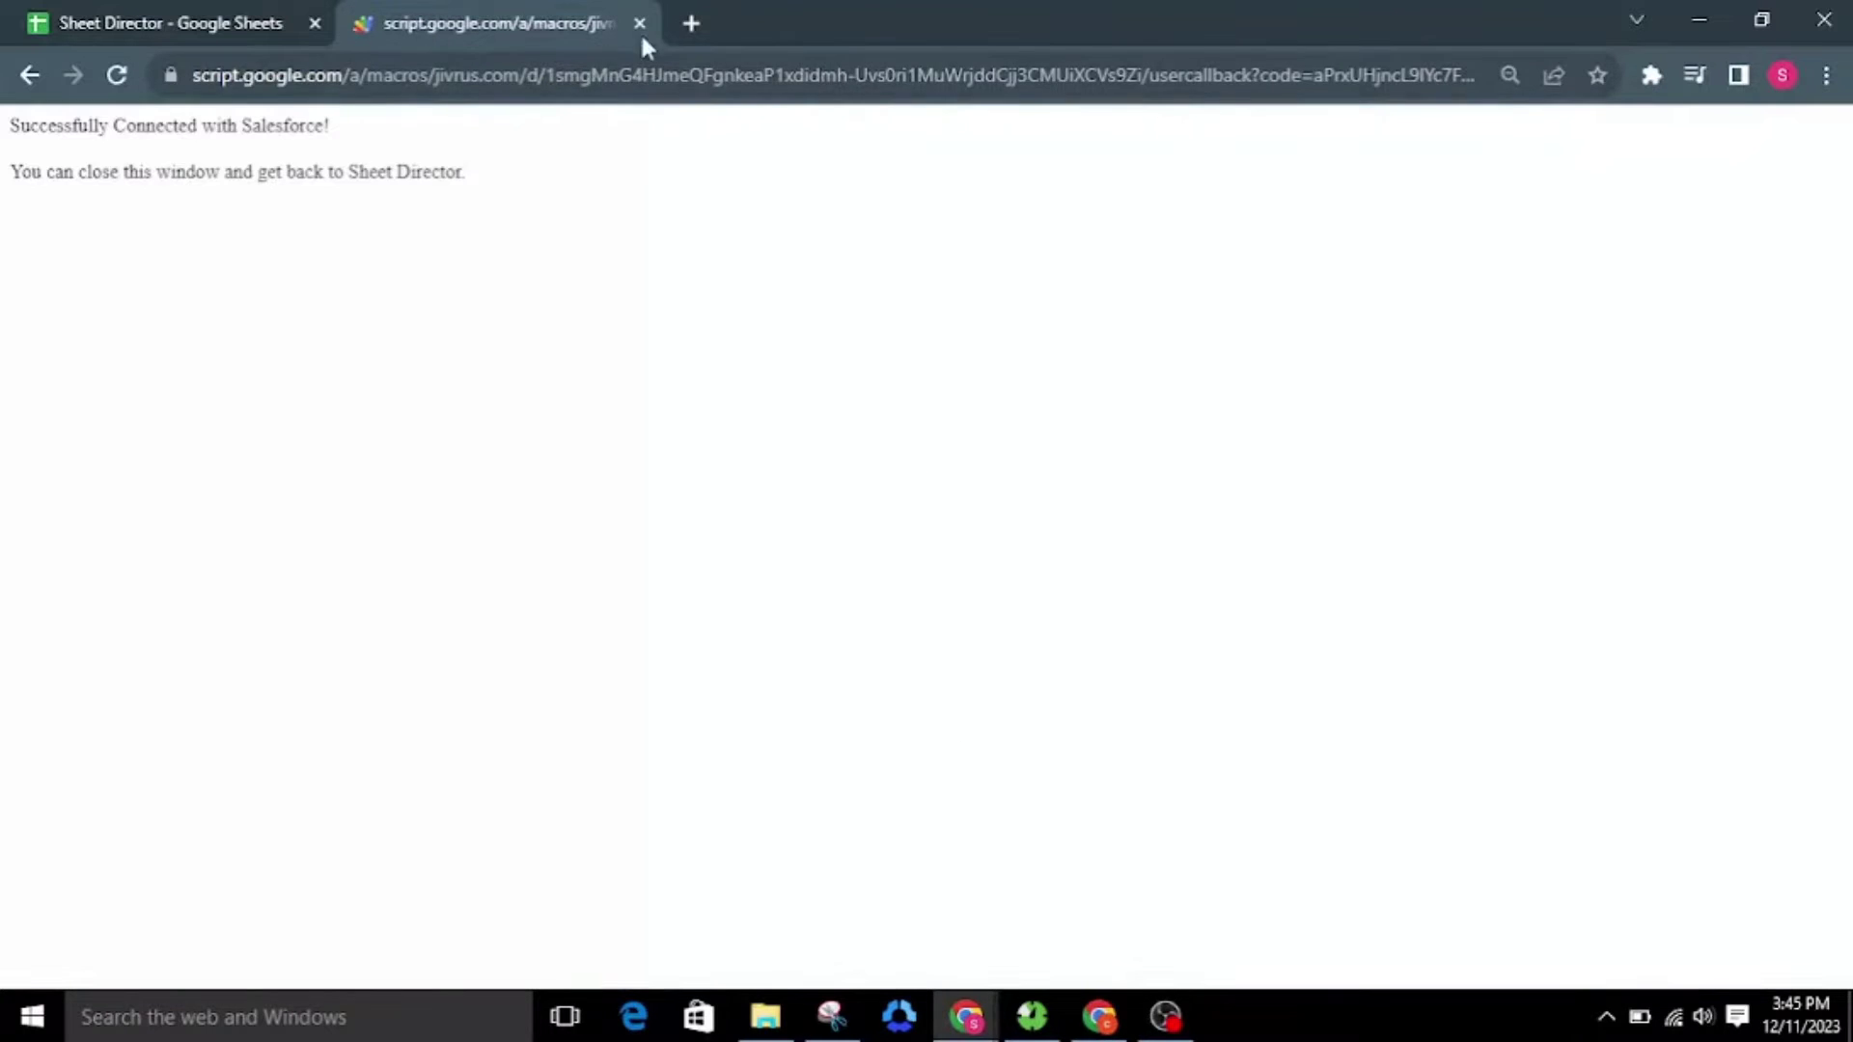
click(639, 23)
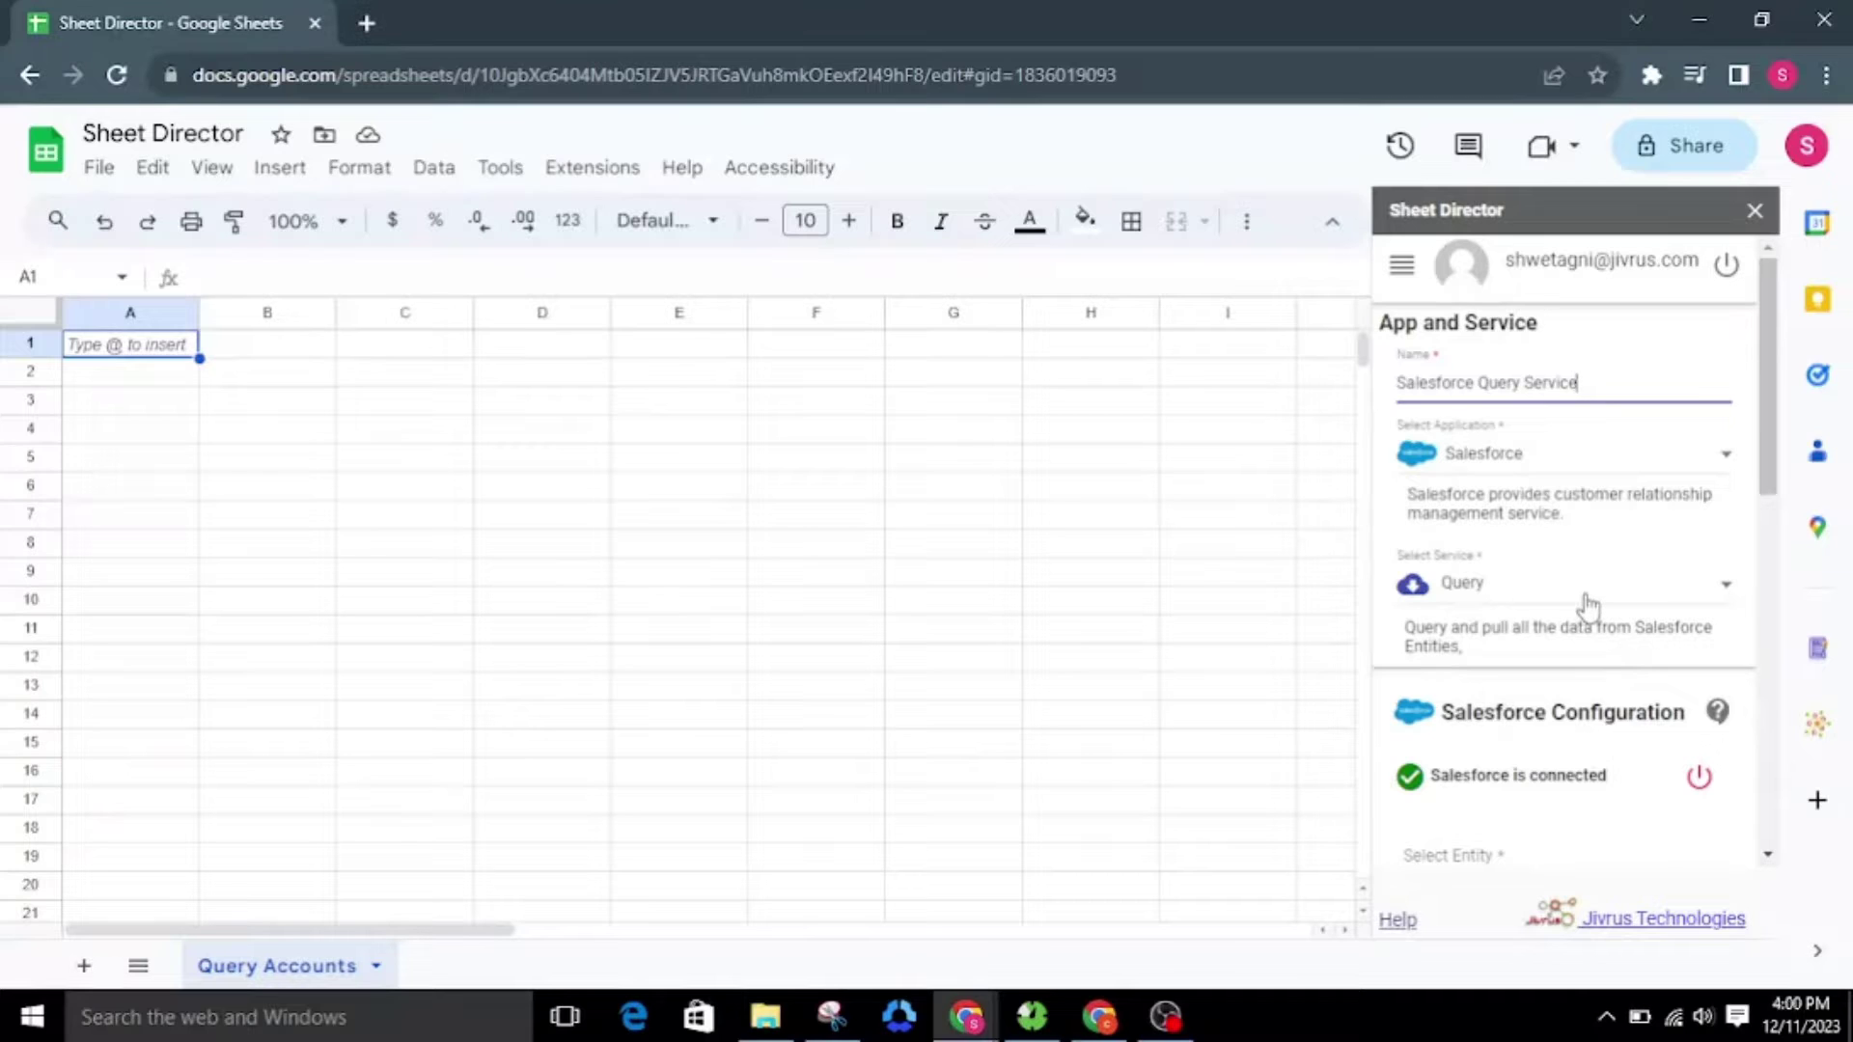
Select Account as the Salesforce entity to query
scroll(1588, 606, down, 3)
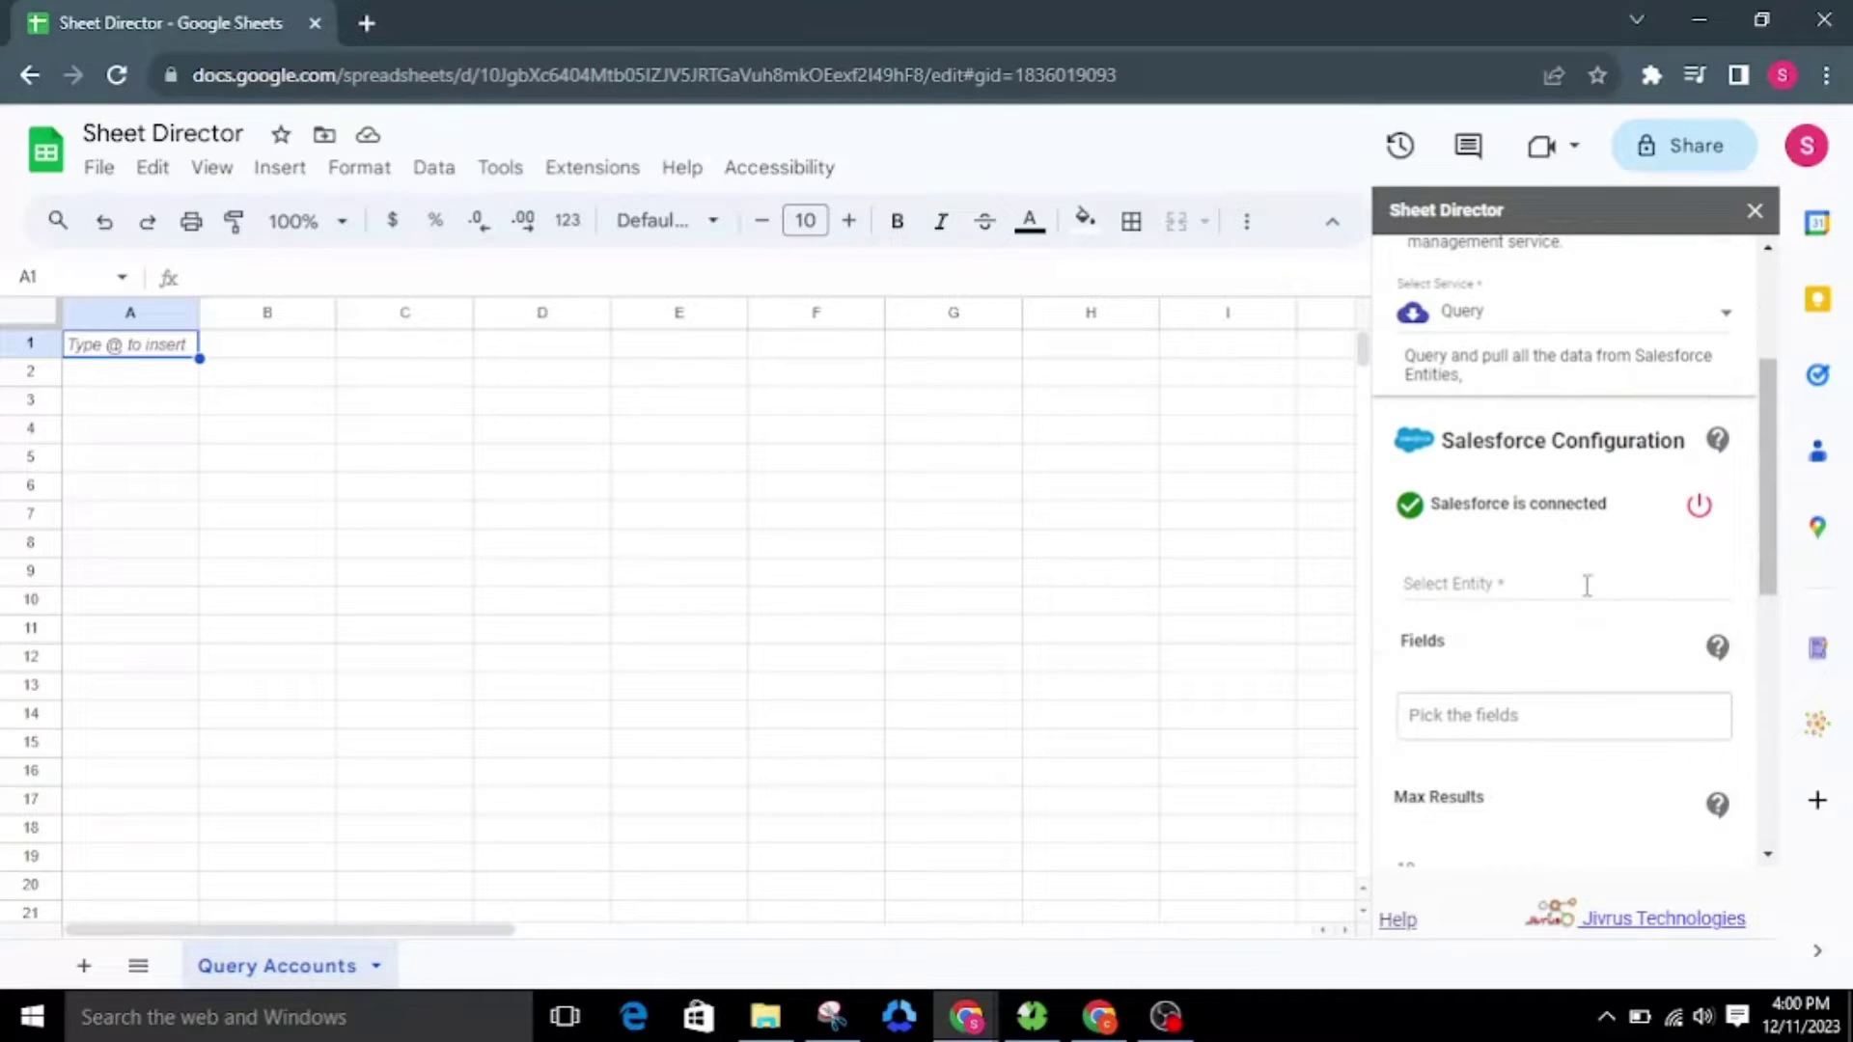
click(1587, 585)
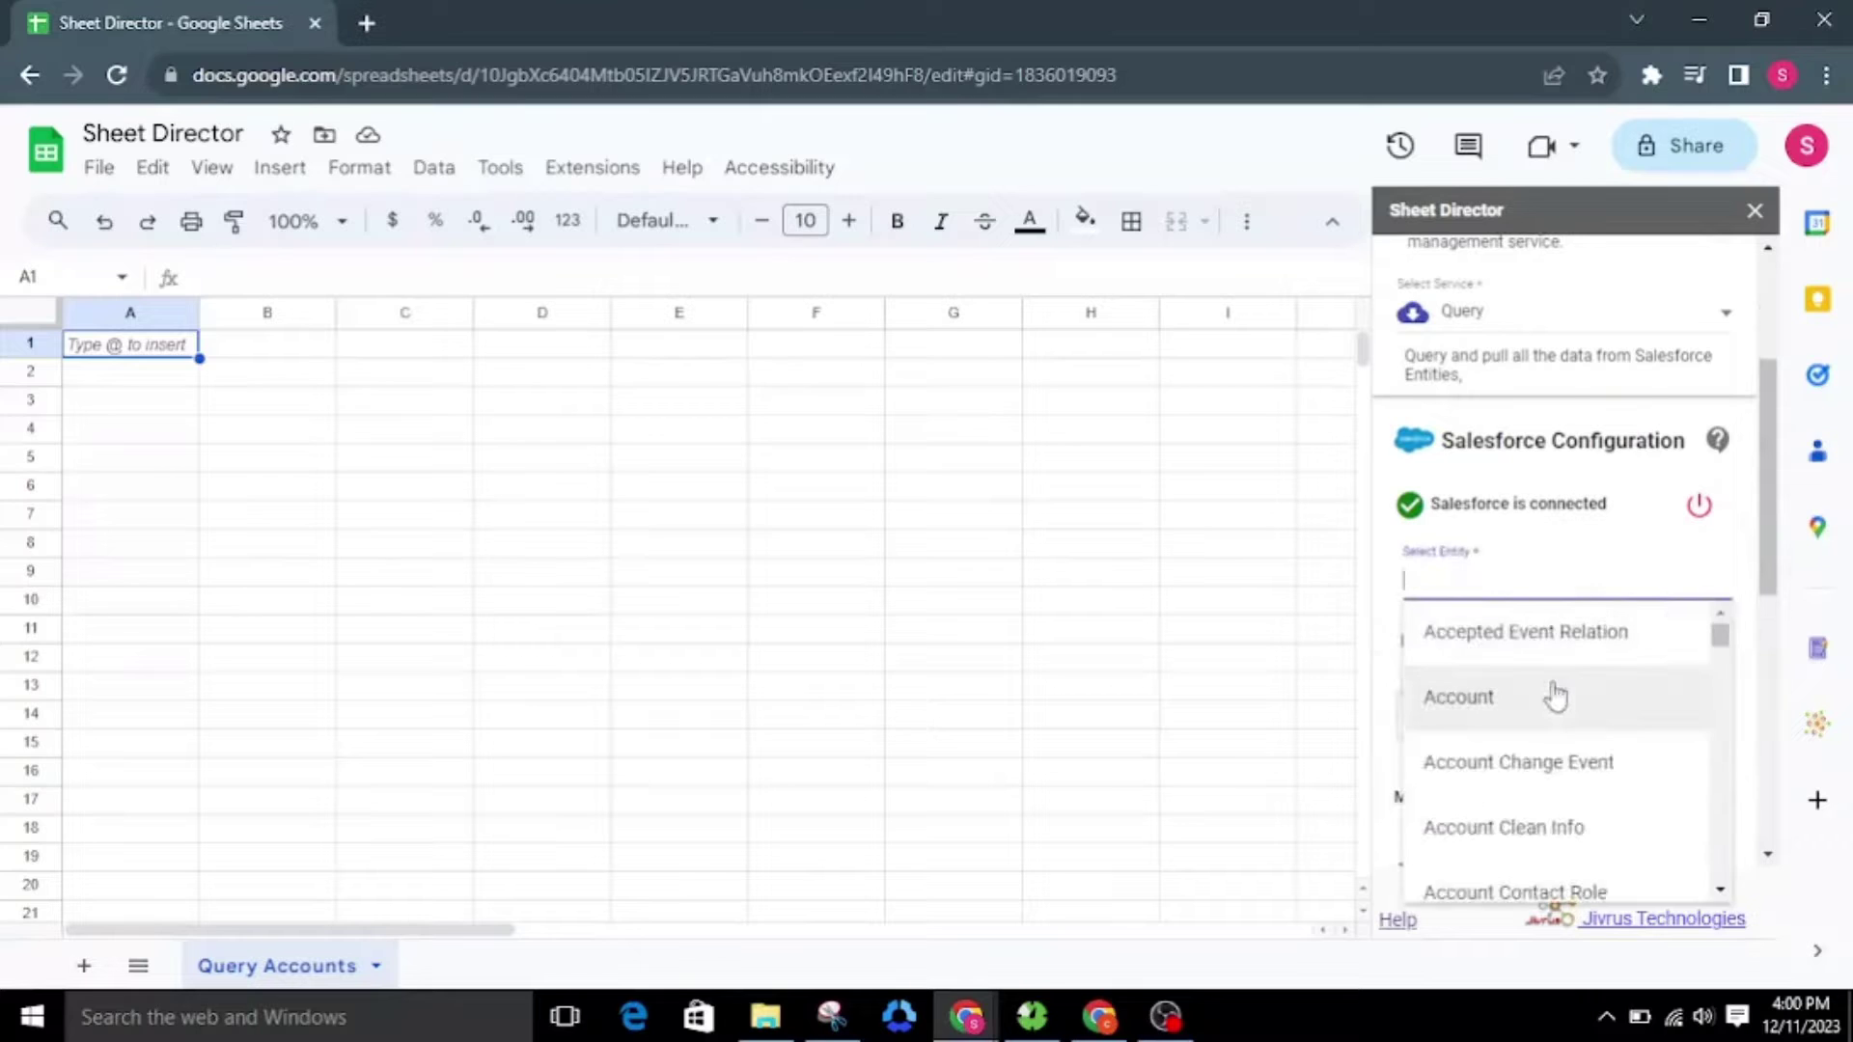
click(1555, 696)
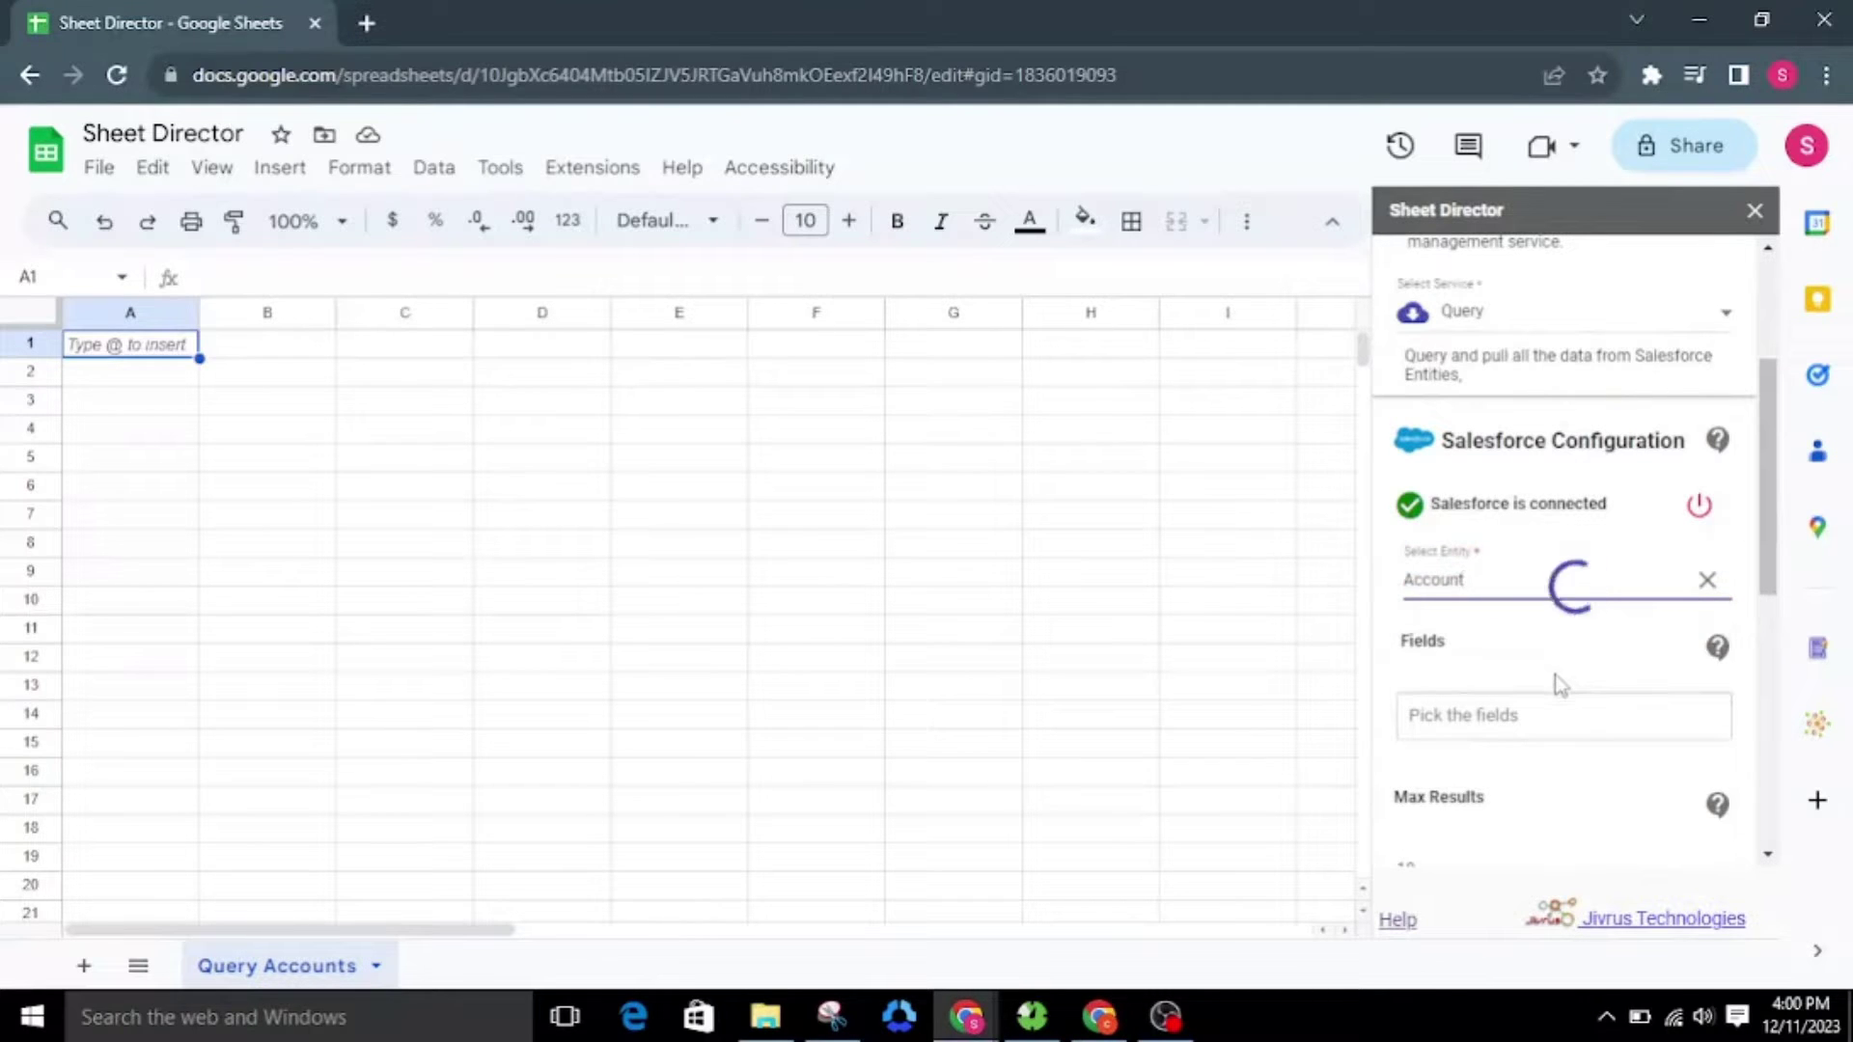
Pick the fields Account ID, Account Type, Account Name, Billing Street, Billing City, Billing Country and Account Number
click(1553, 716)
click(1549, 756)
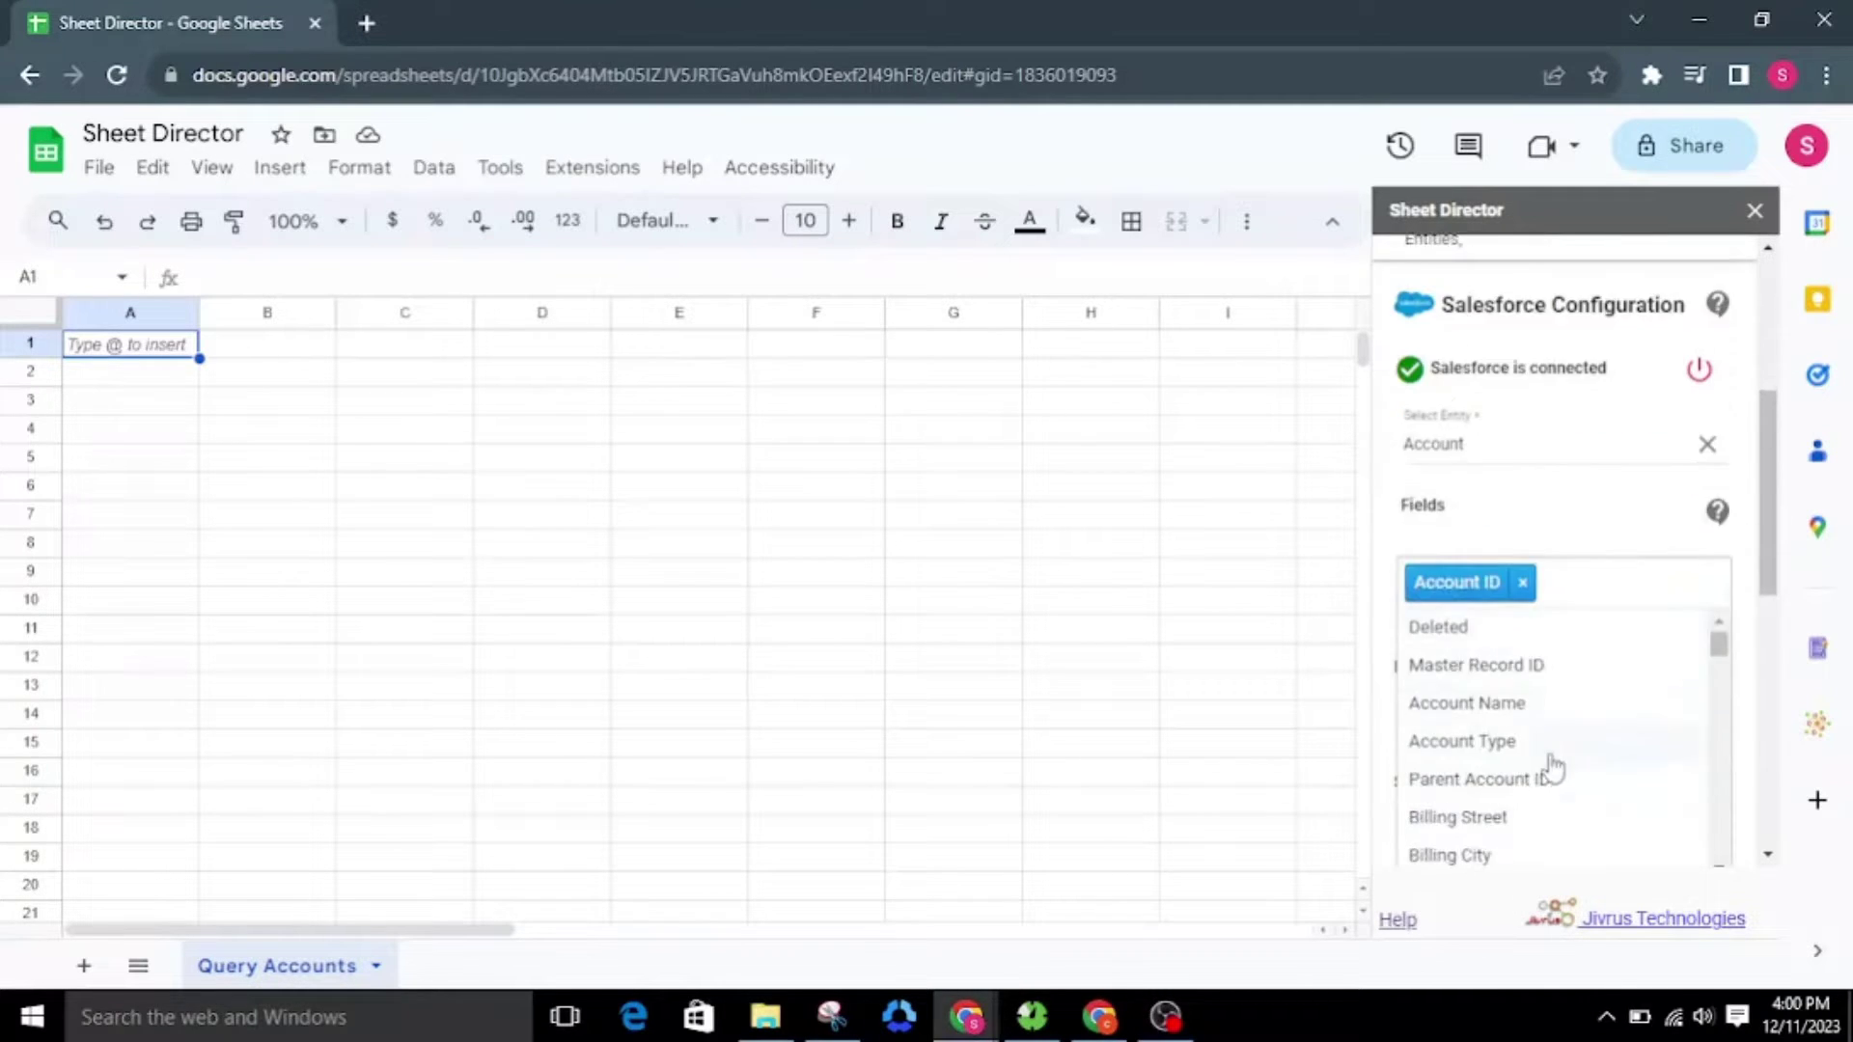
click(1554, 741)
click(1550, 709)
click(1544, 787)
click(1534, 816)
scroll(1549, 781, down, 3)
click(1549, 772)
scroll(1563, 769, down, 5)
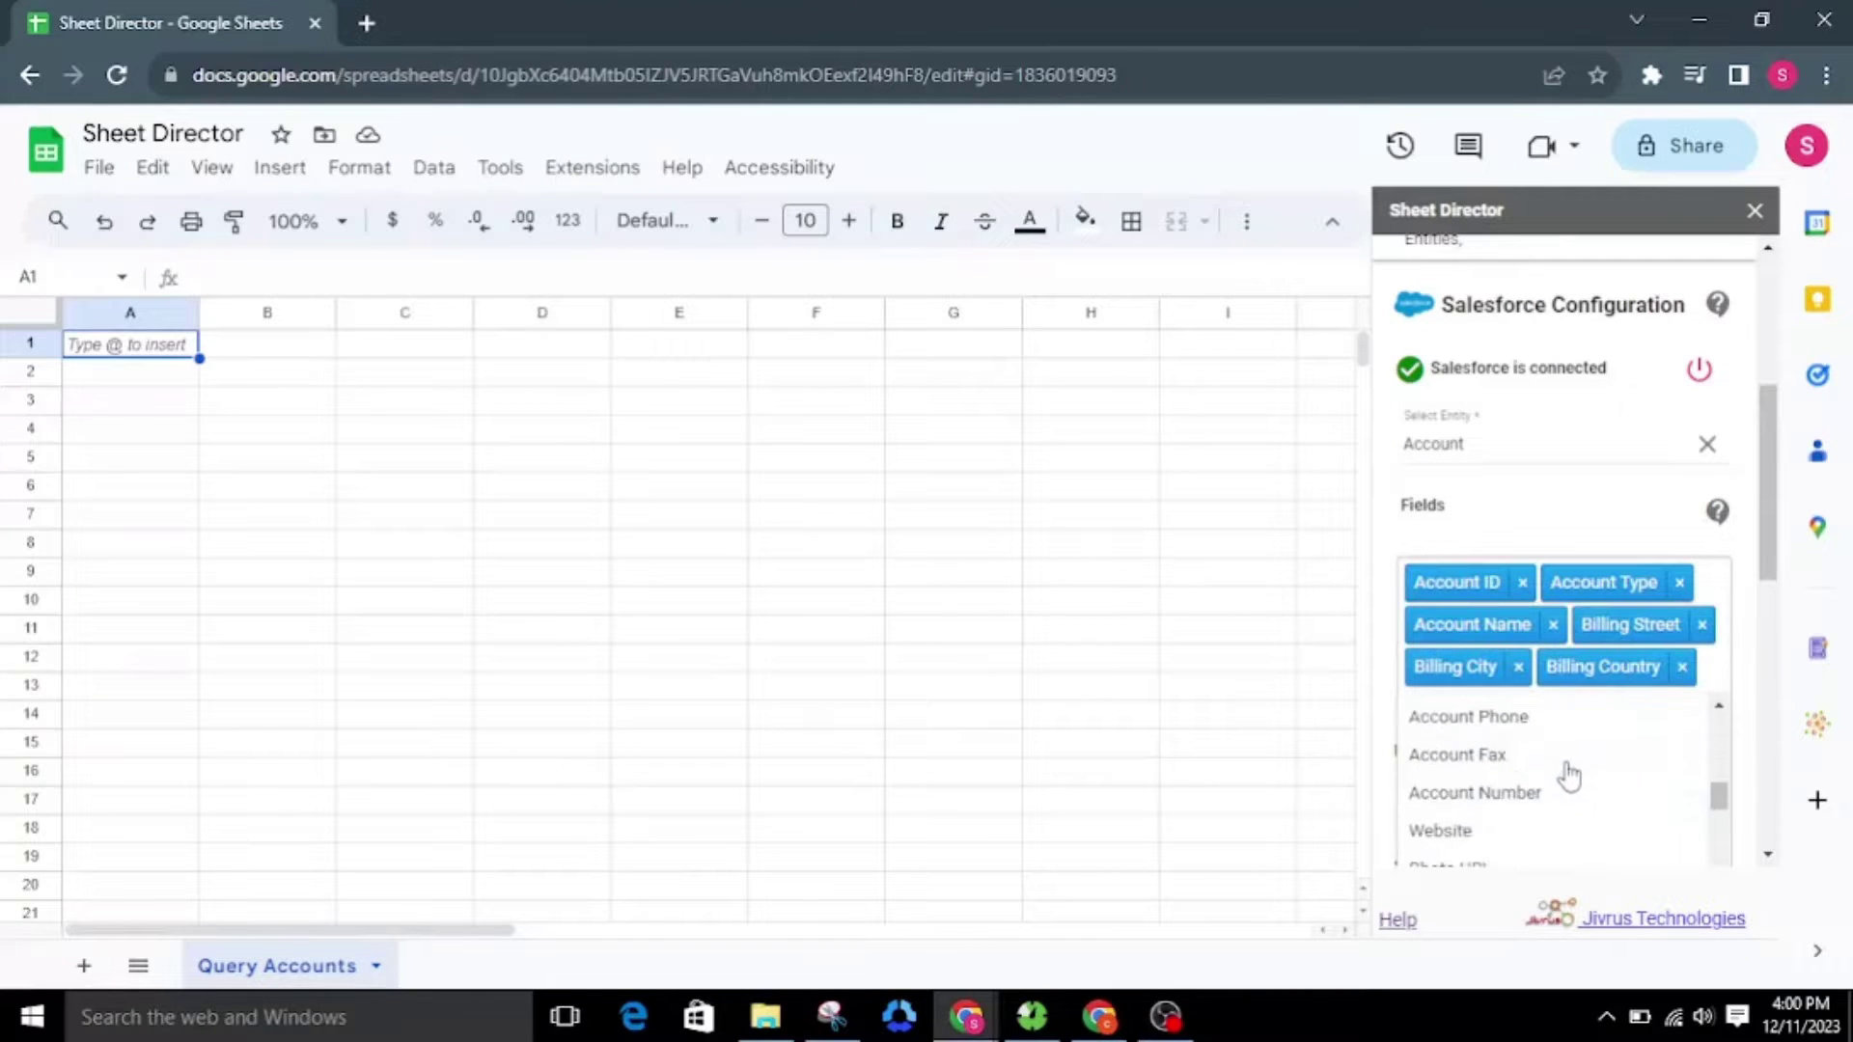
click(1534, 791)
click(1594, 526)
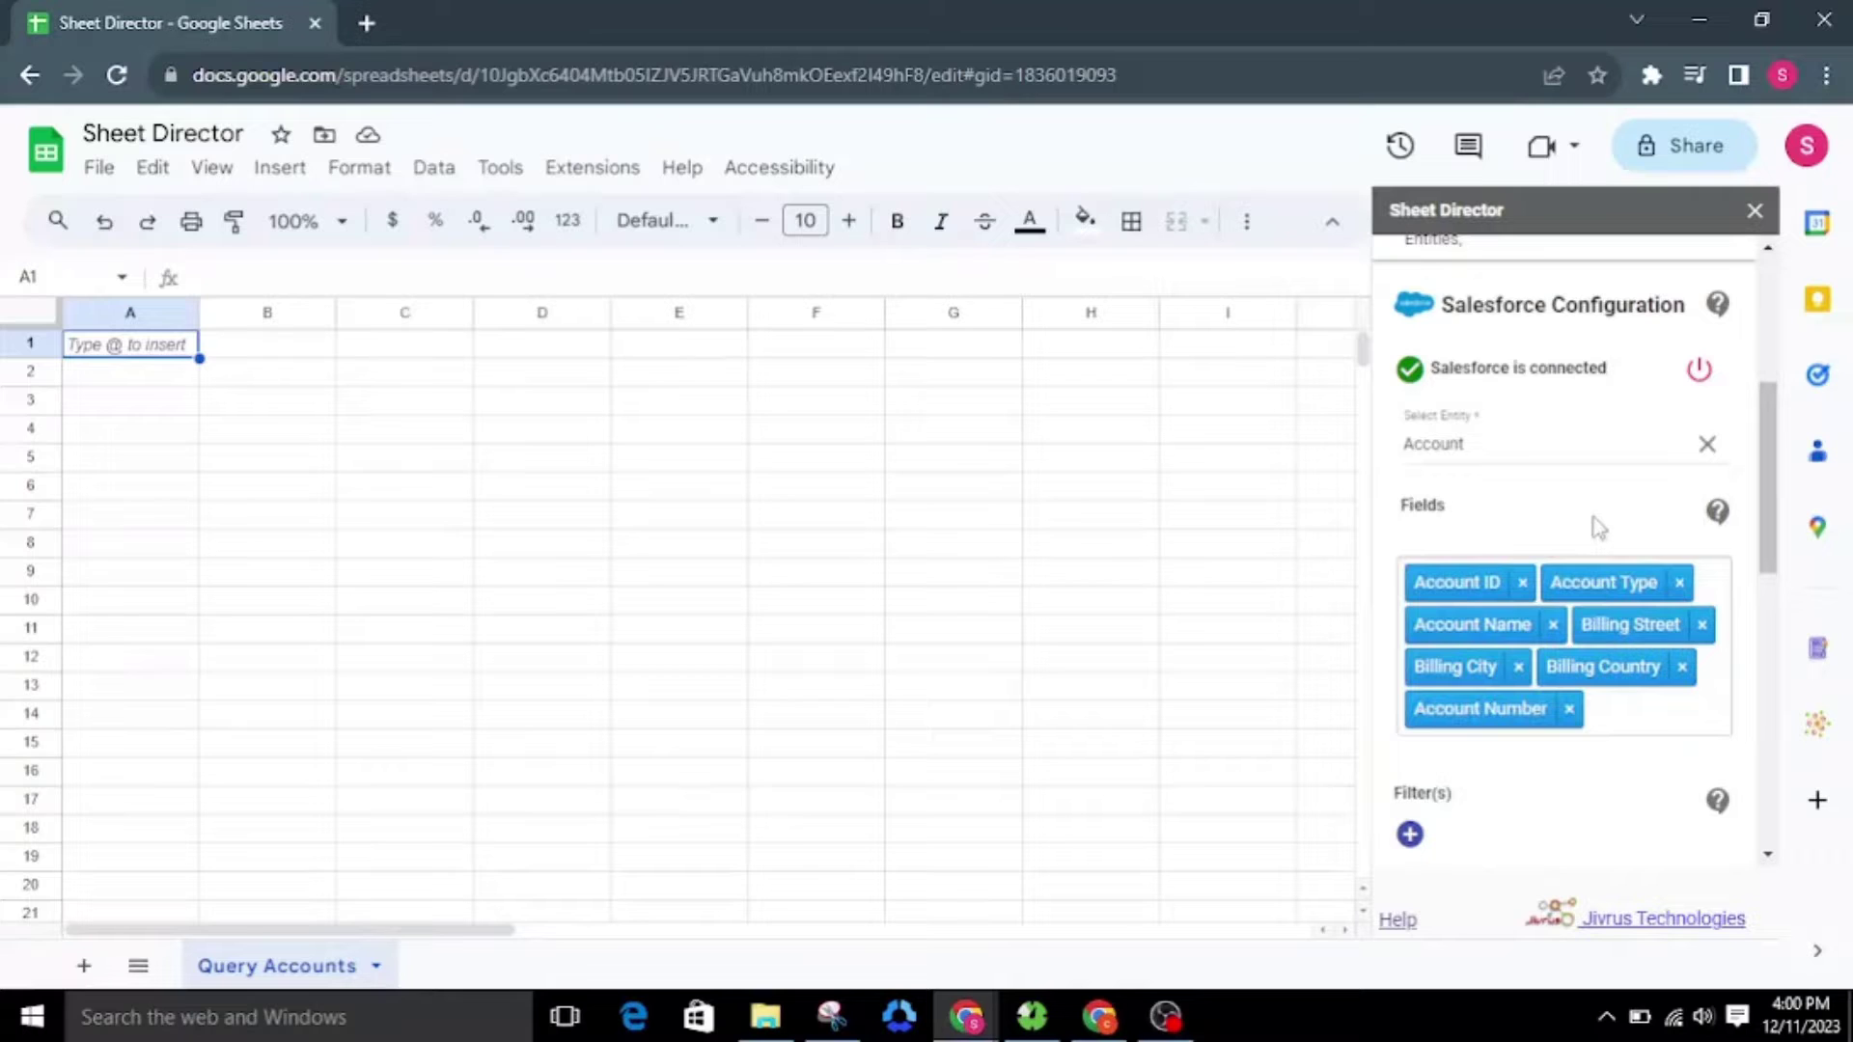
scroll(1588, 738, down, 2)
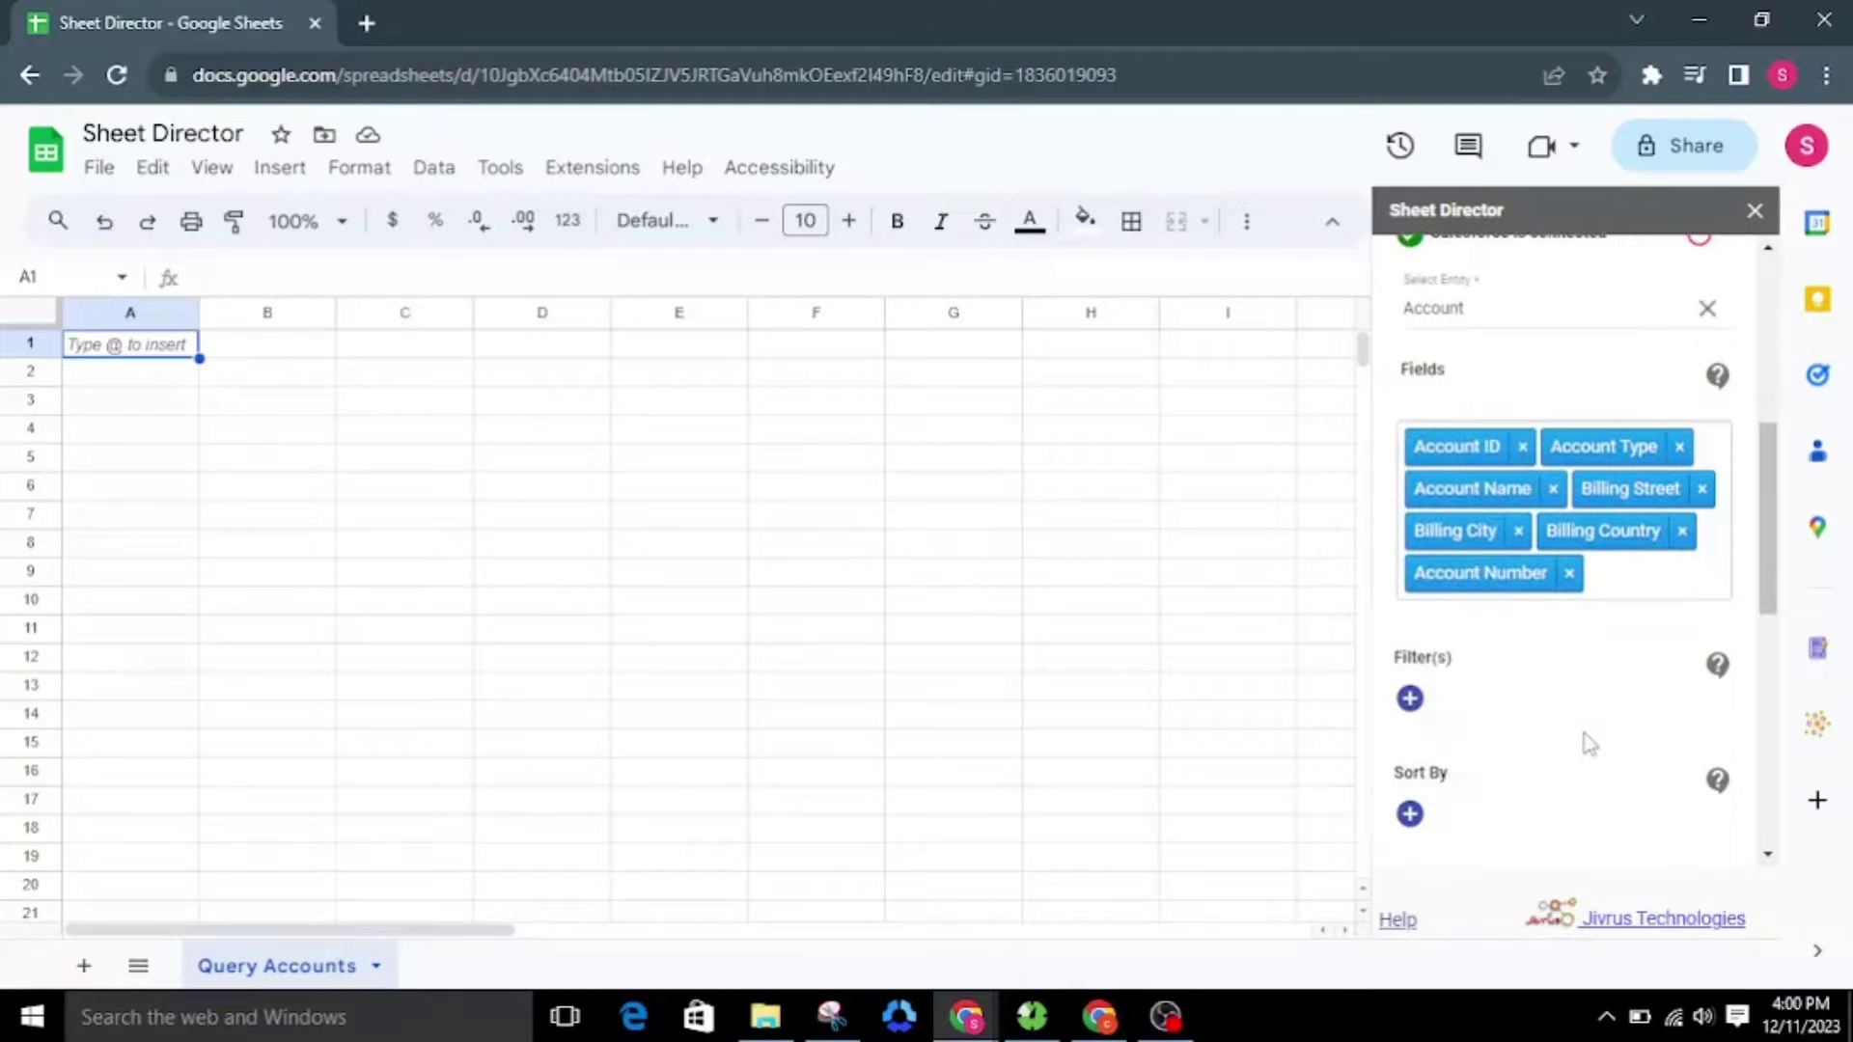
click(1410, 699)
scroll(1568, 714, down, 3)
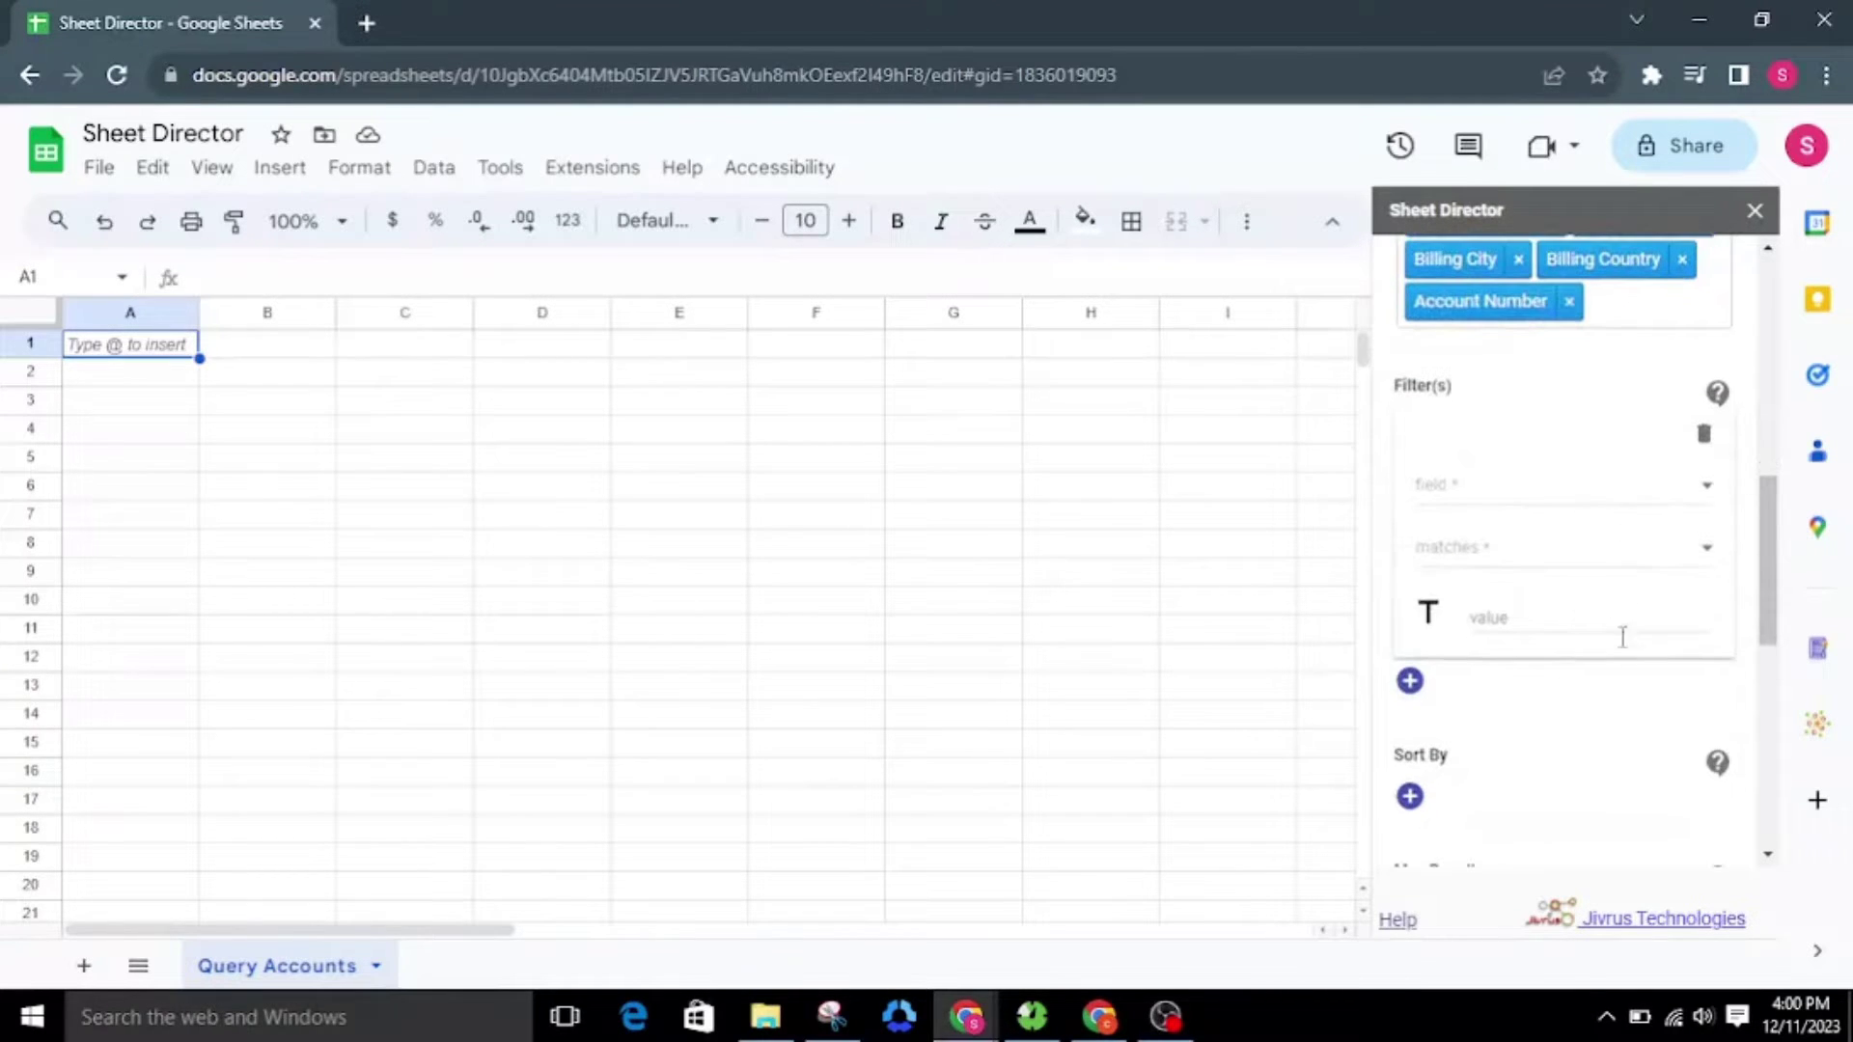
click(1705, 437)
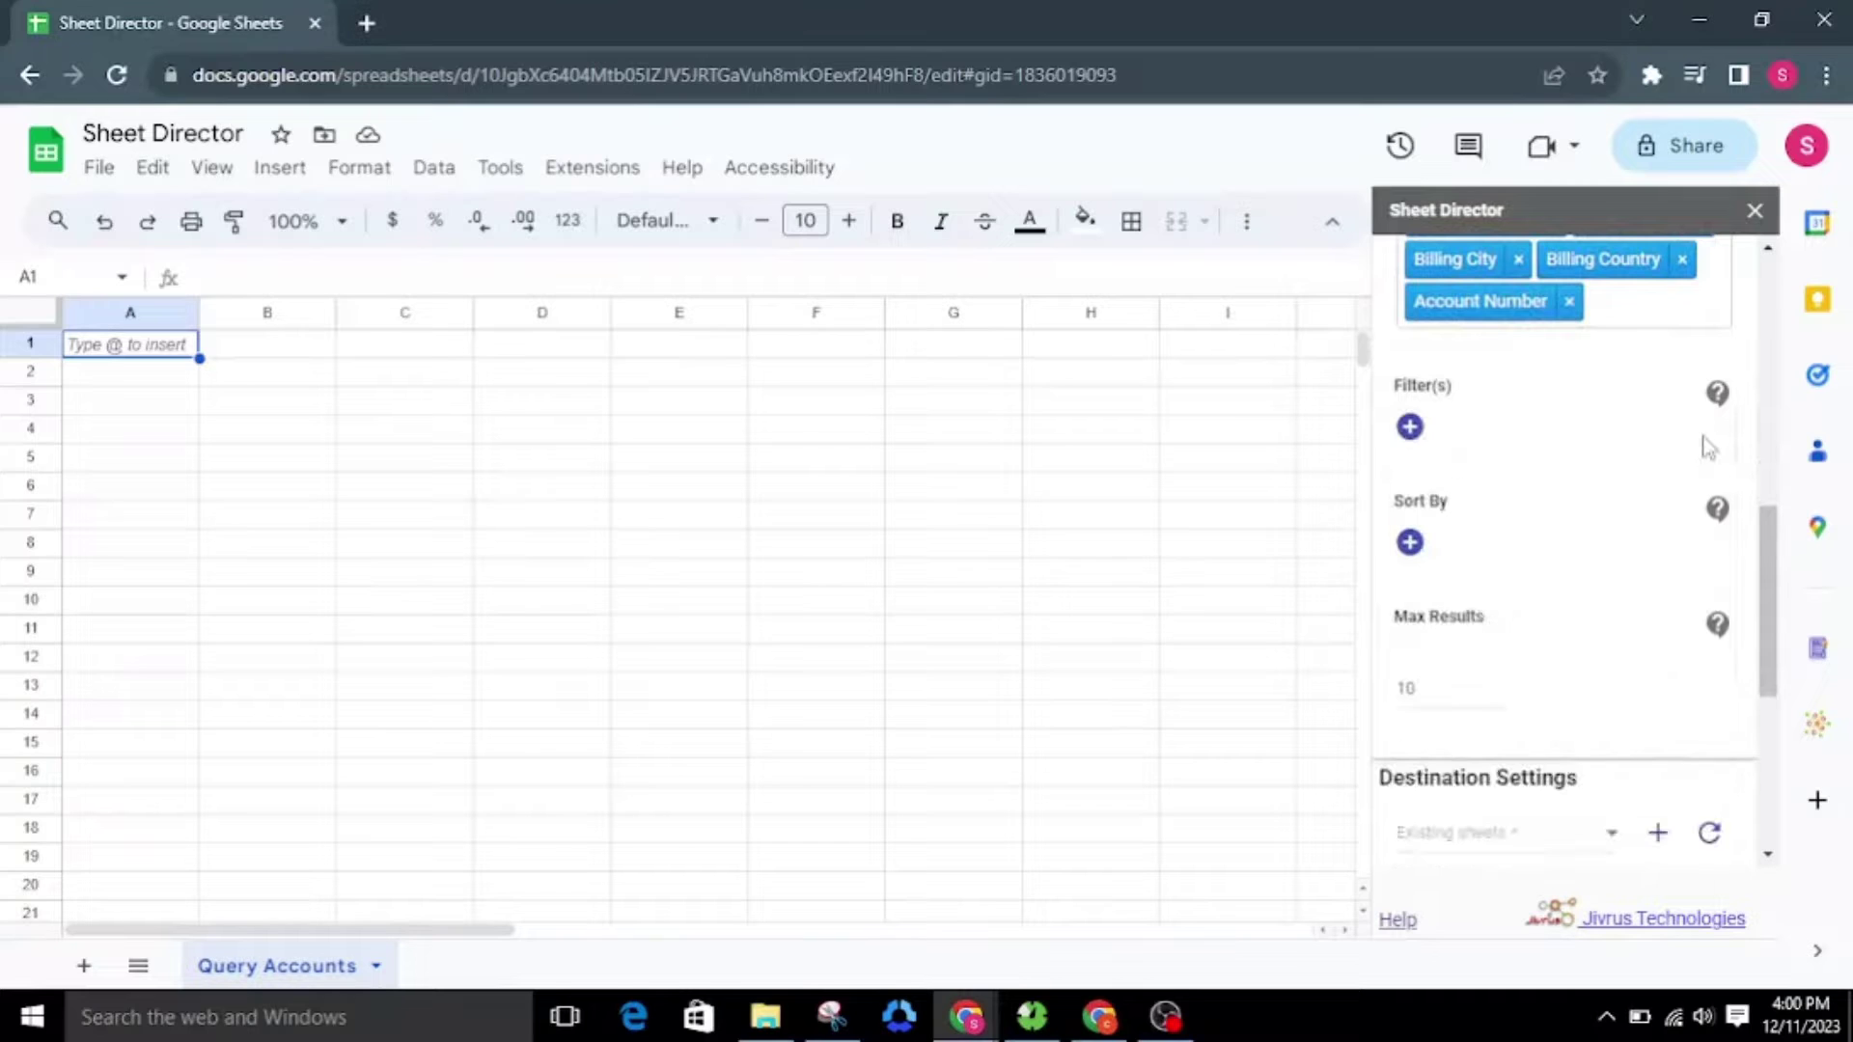
Add a sorting rule that orders the query results by Name, Ascending
click(1410, 543)
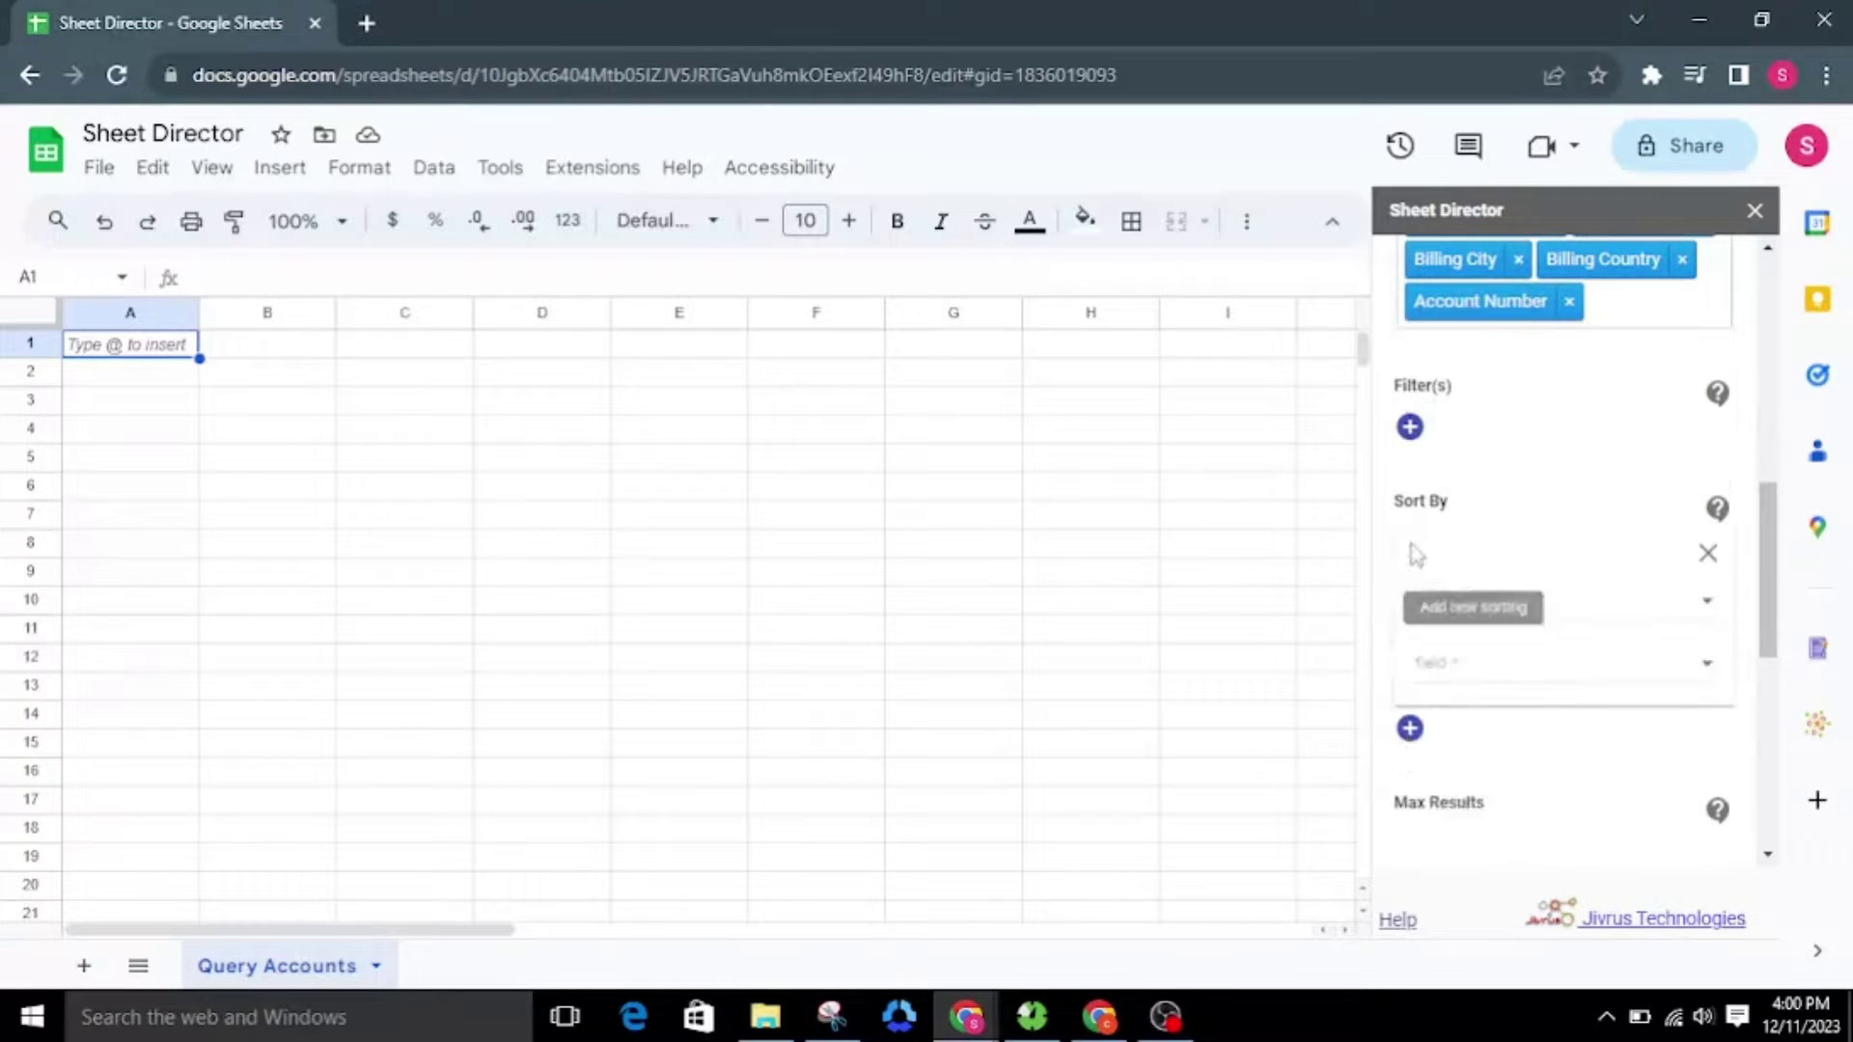
click(1638, 618)
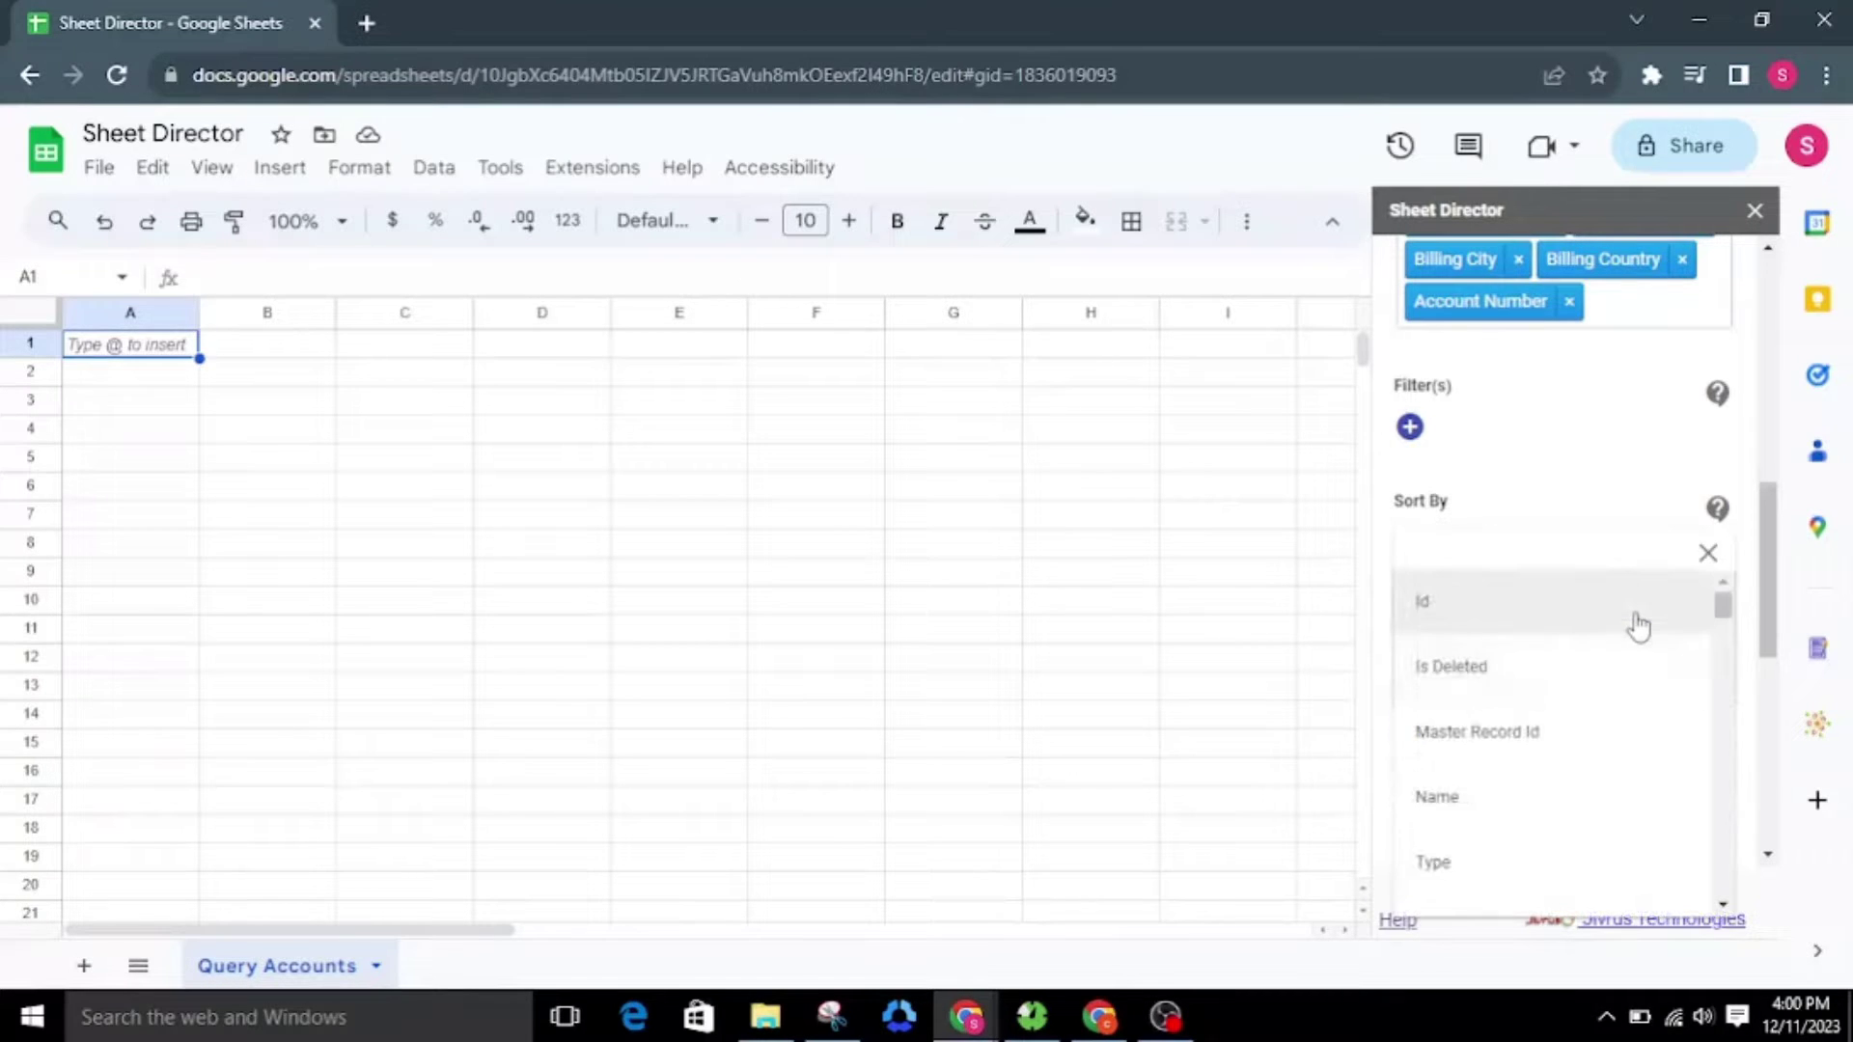
click(1522, 798)
click(1540, 689)
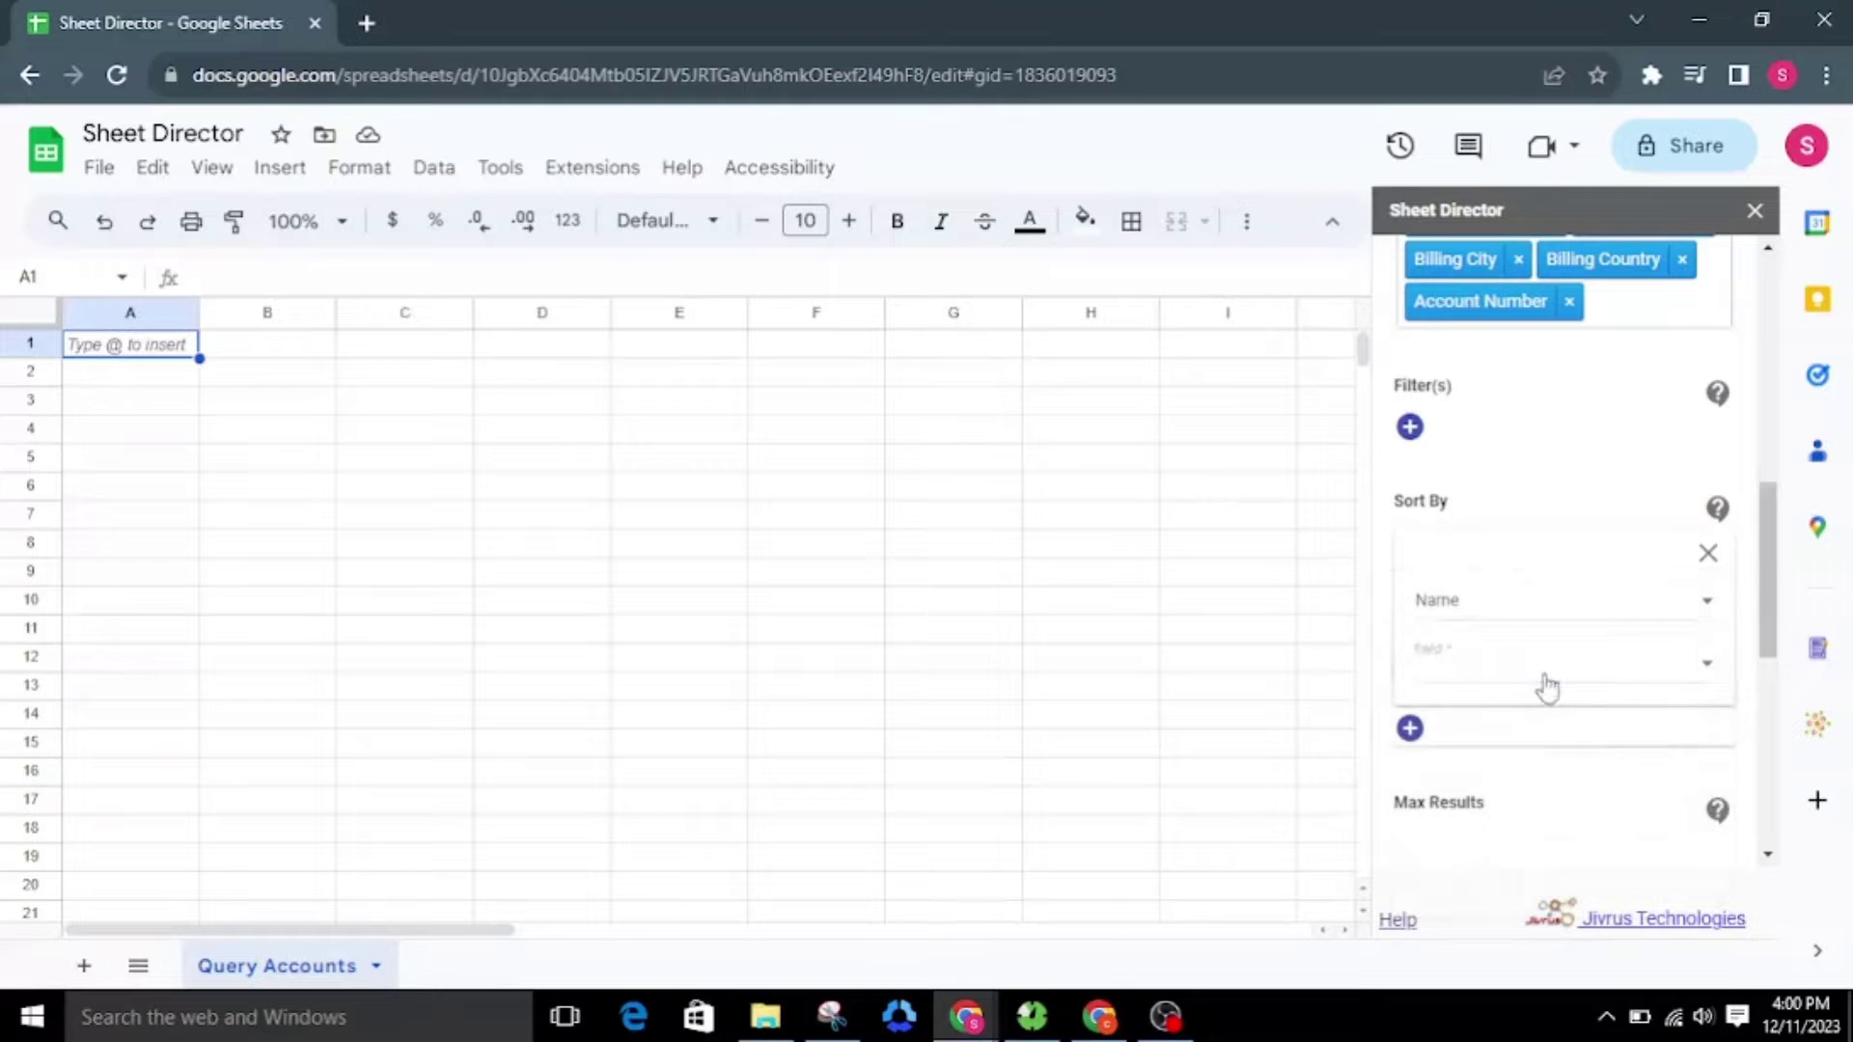
click(1540, 691)
Limit the results to 25 and set the destination to the Query Accounts sheet, starting at cell A1
scroll(1558, 772, down, 3)
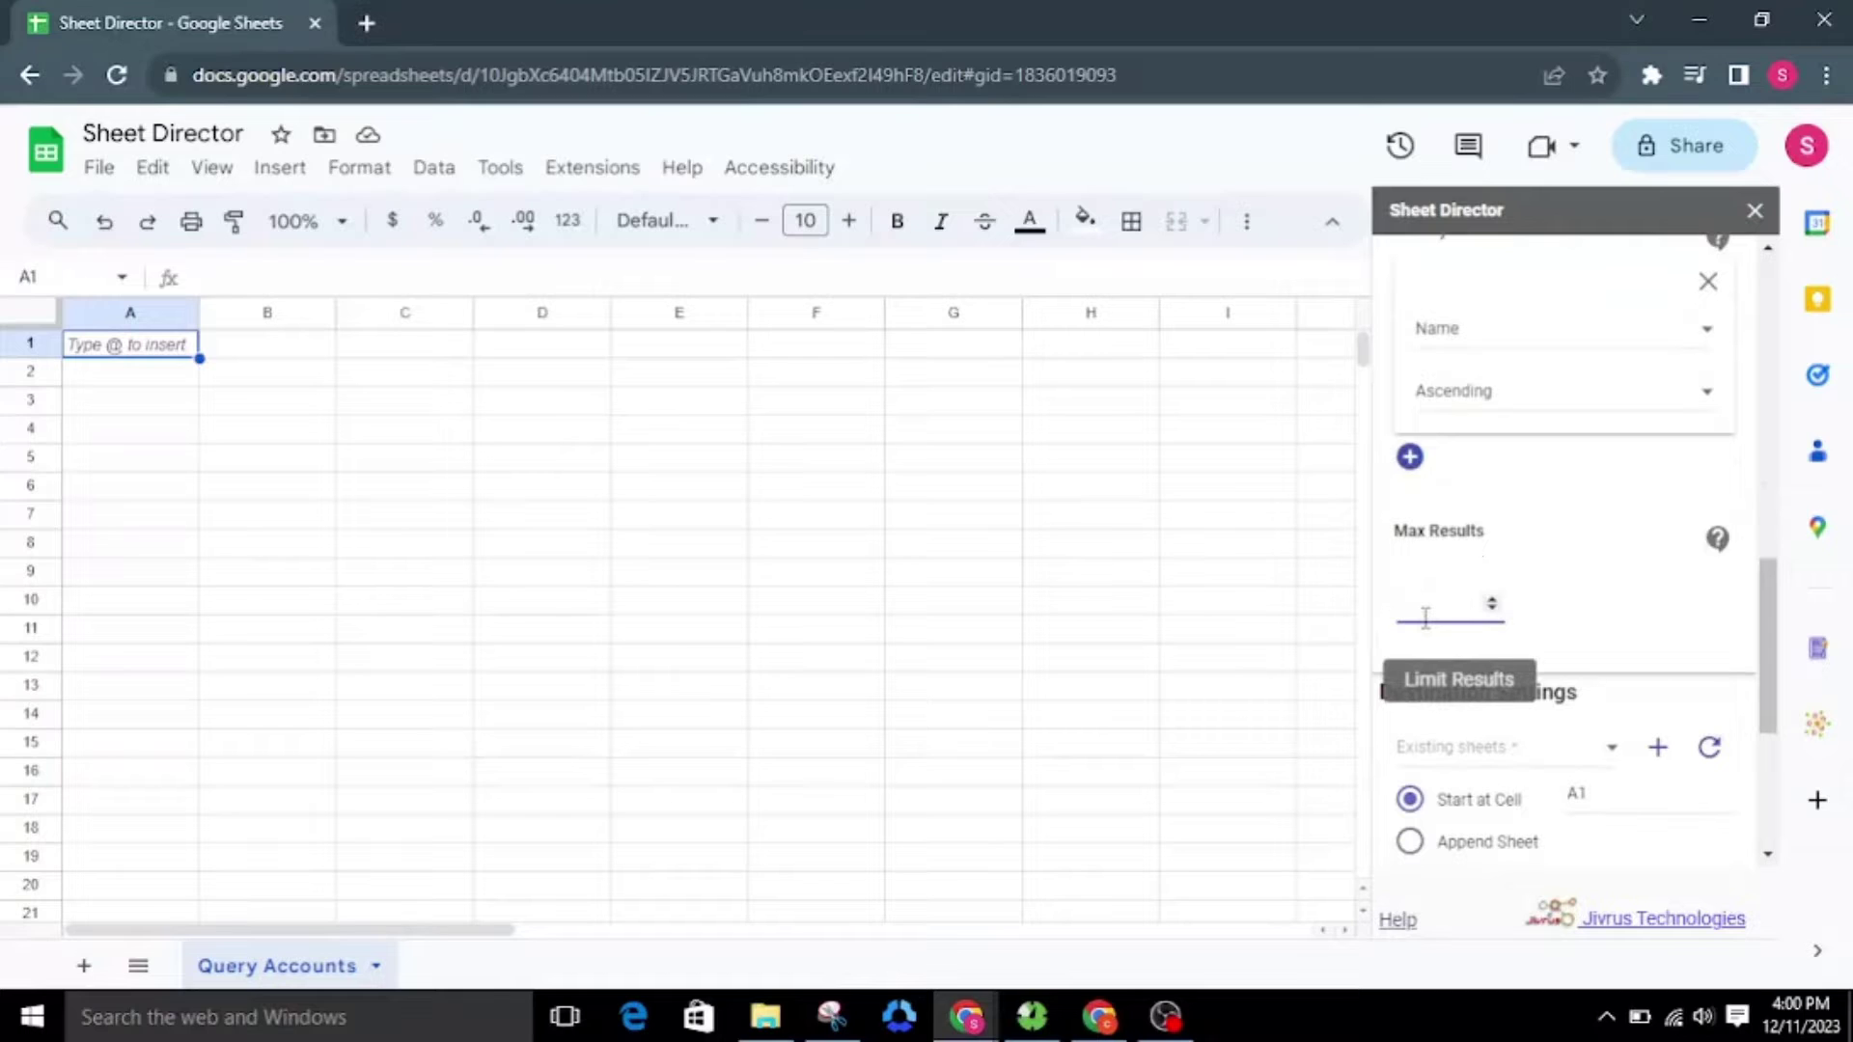
click(1556, 758)
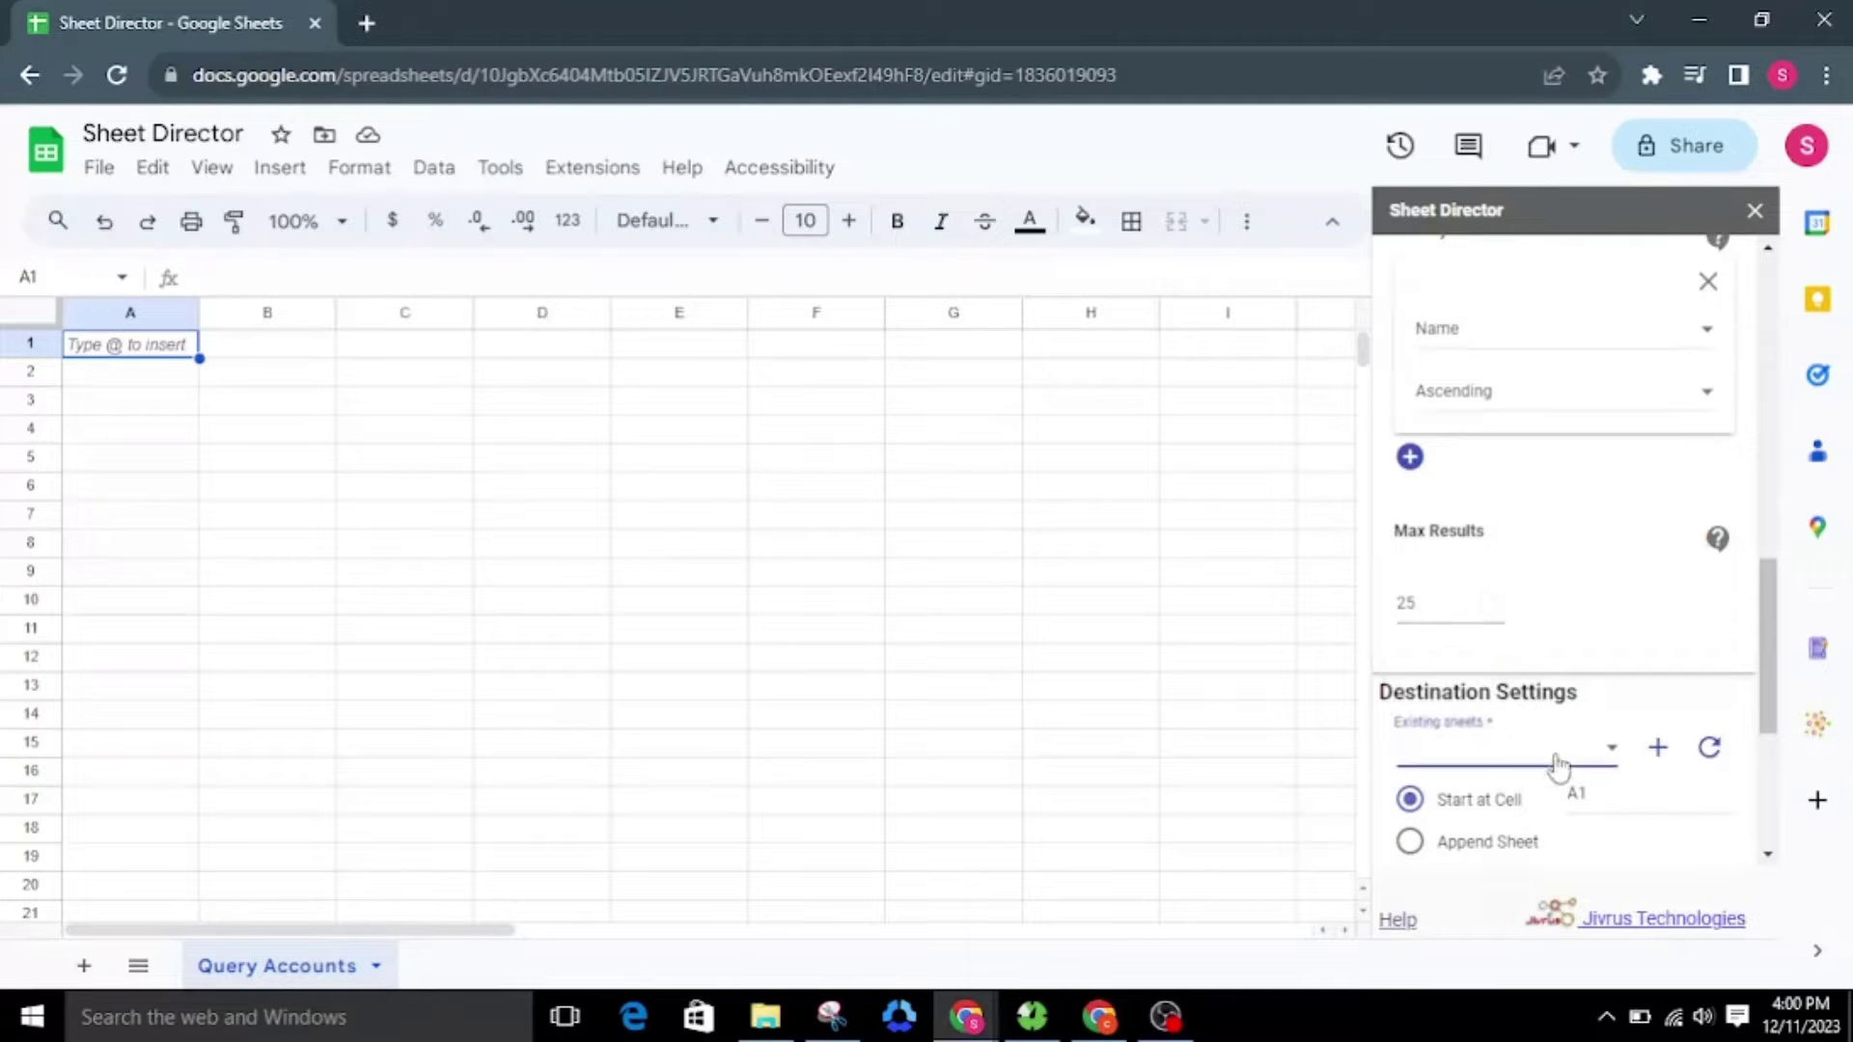
click(1556, 758)
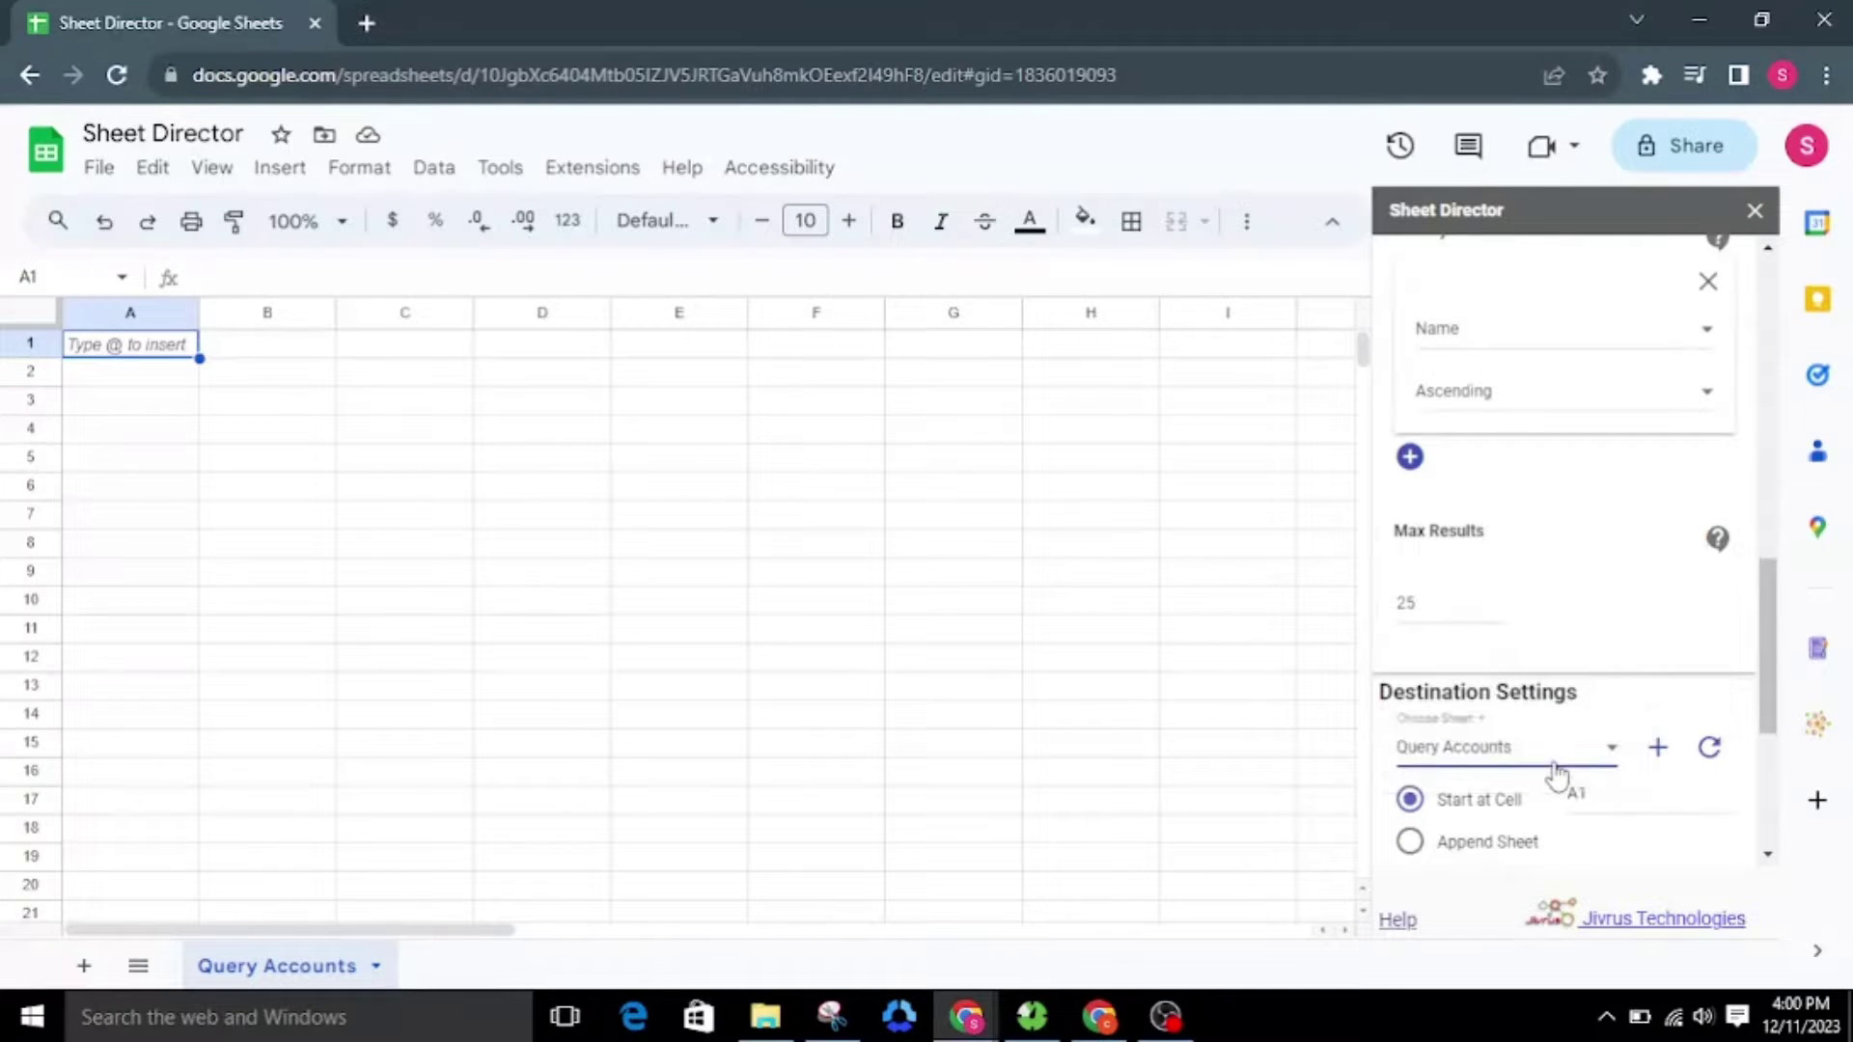
scroll(1555, 775, down, 1)
scroll(1559, 770, down, 1)
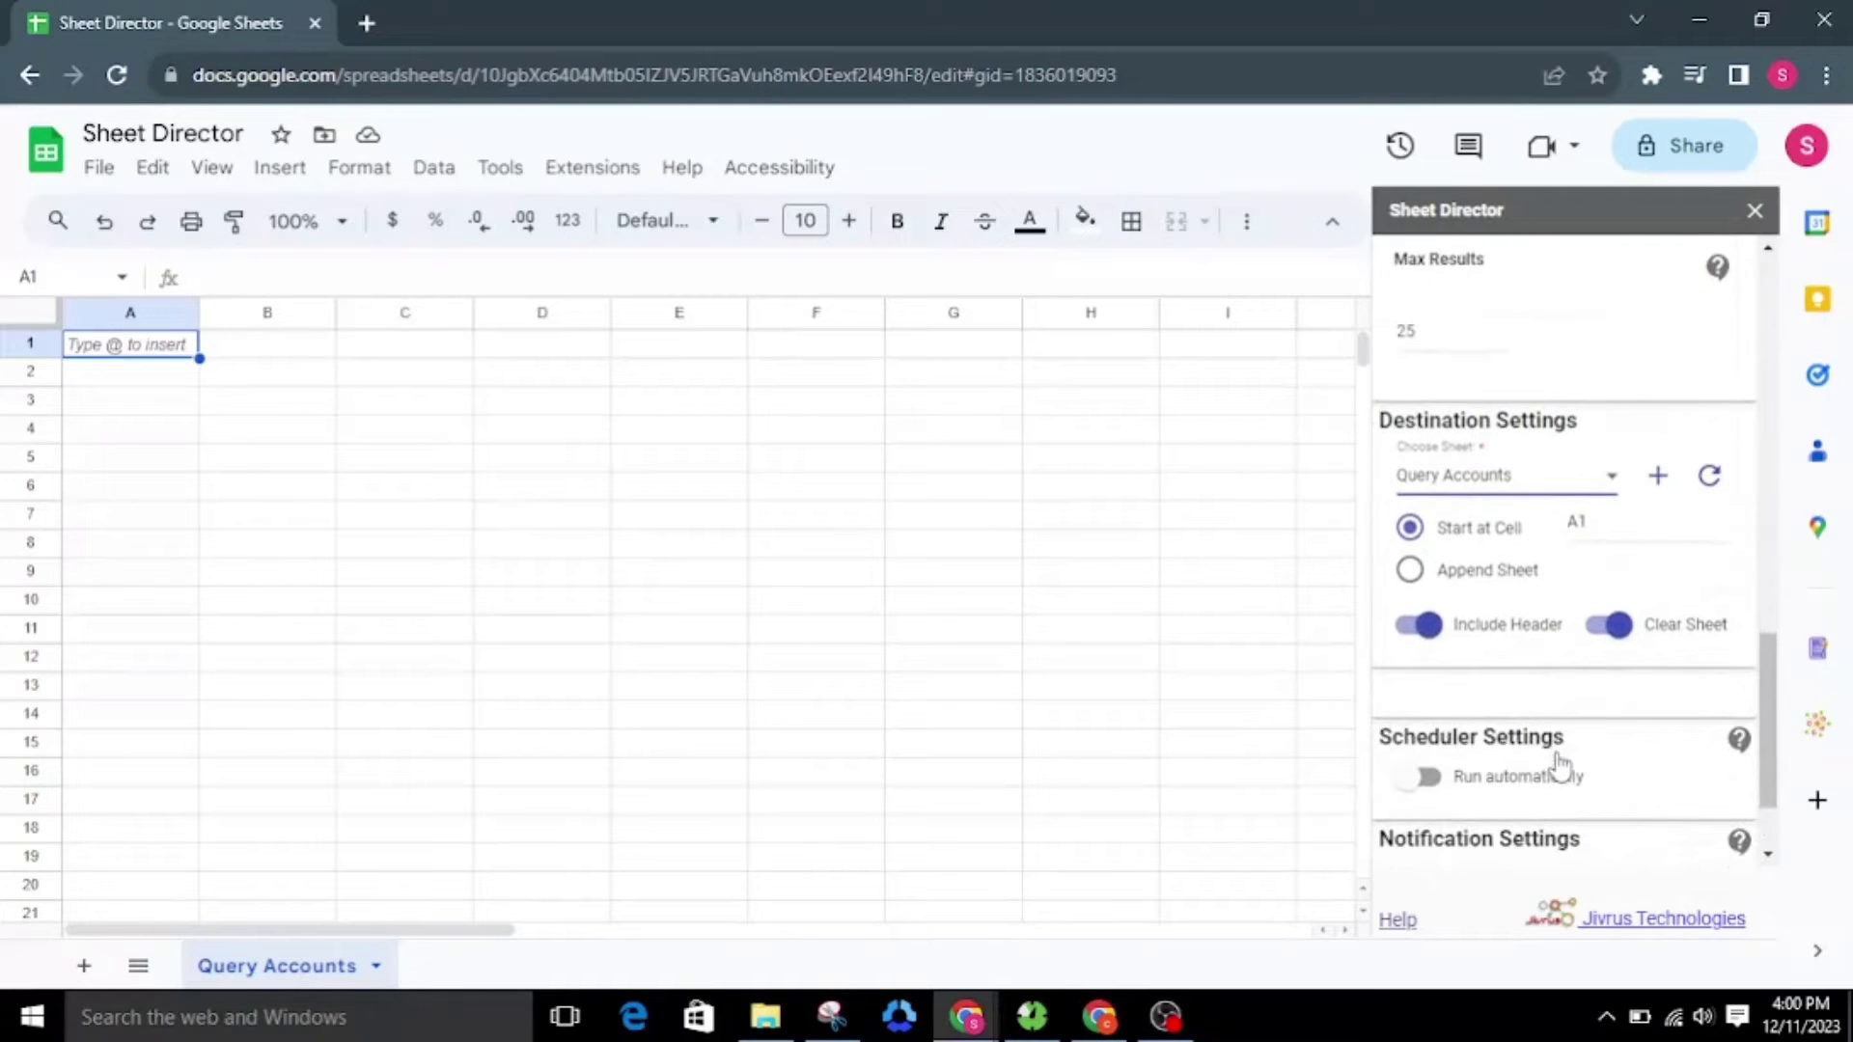
click(1600, 530)
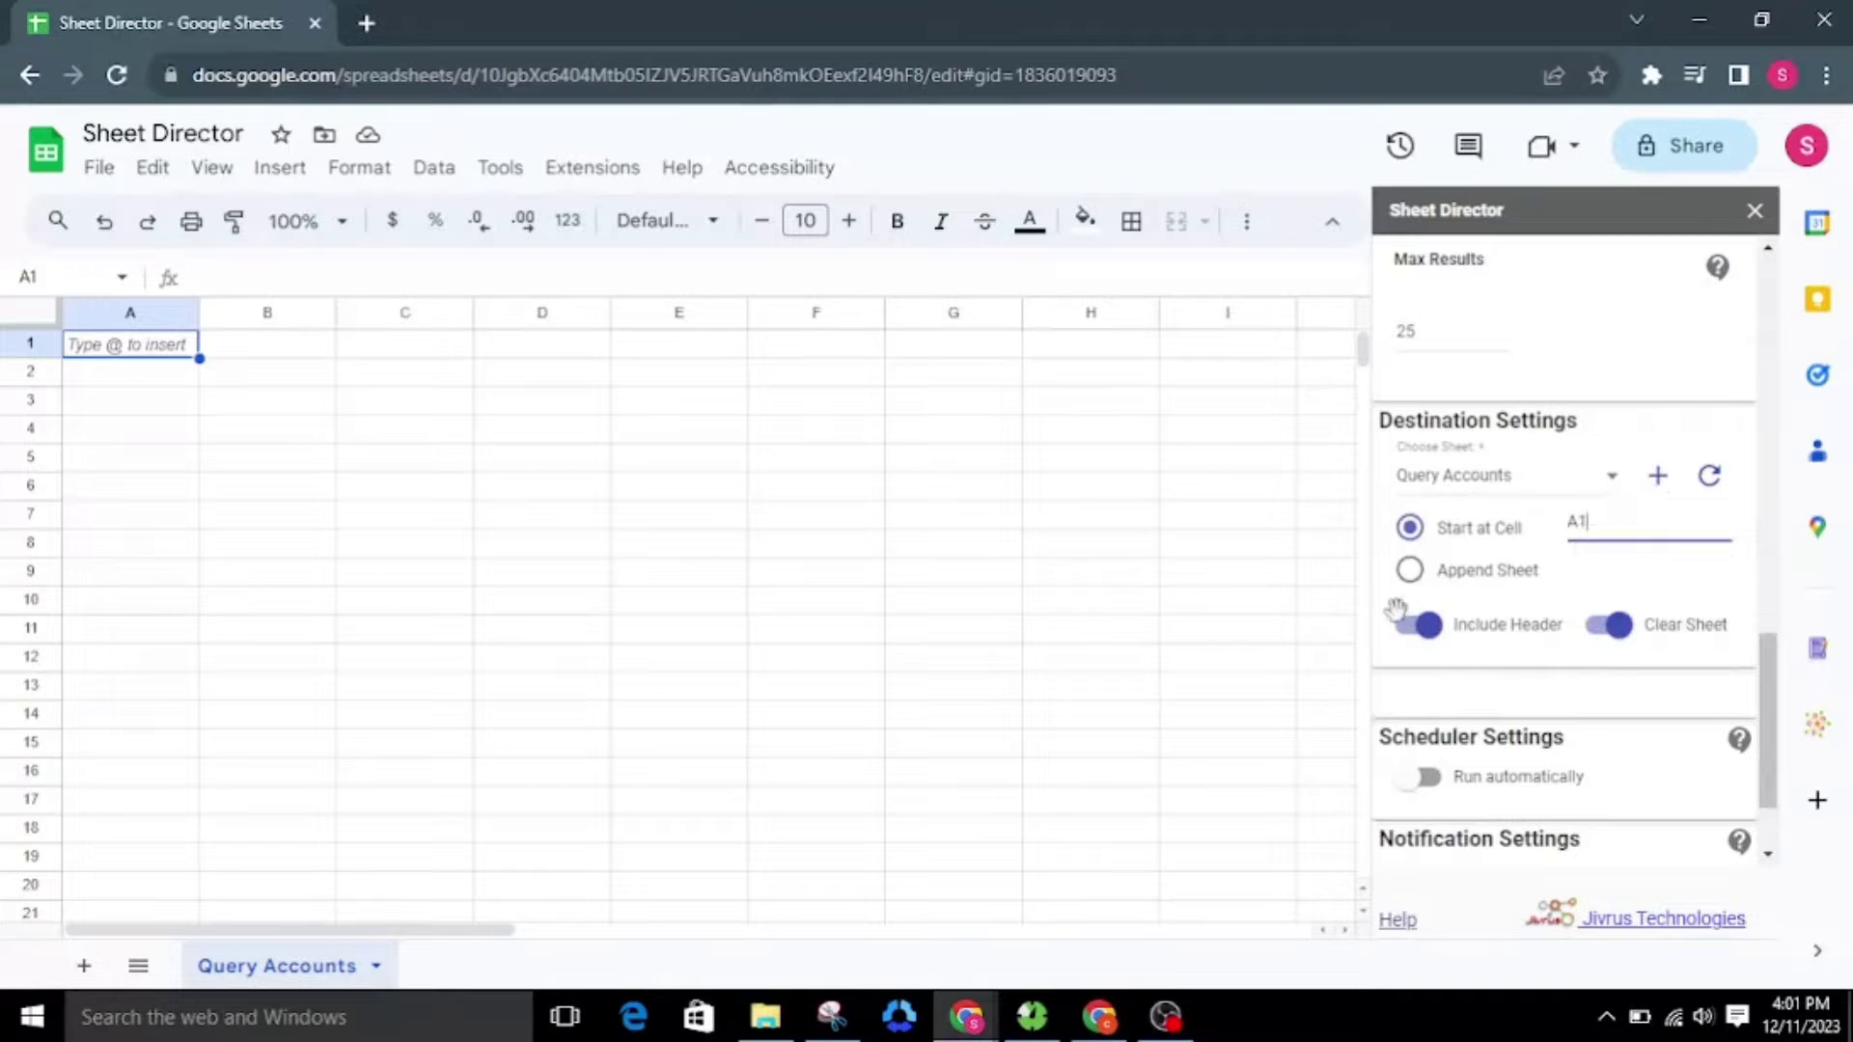
click(1418, 623)
click(1419, 622)
click(1610, 624)
click(1610, 624)
Execute the Salesforce query service to pull the account data into the sheet
scroll(1603, 647, down, 2)
click(1455, 836)
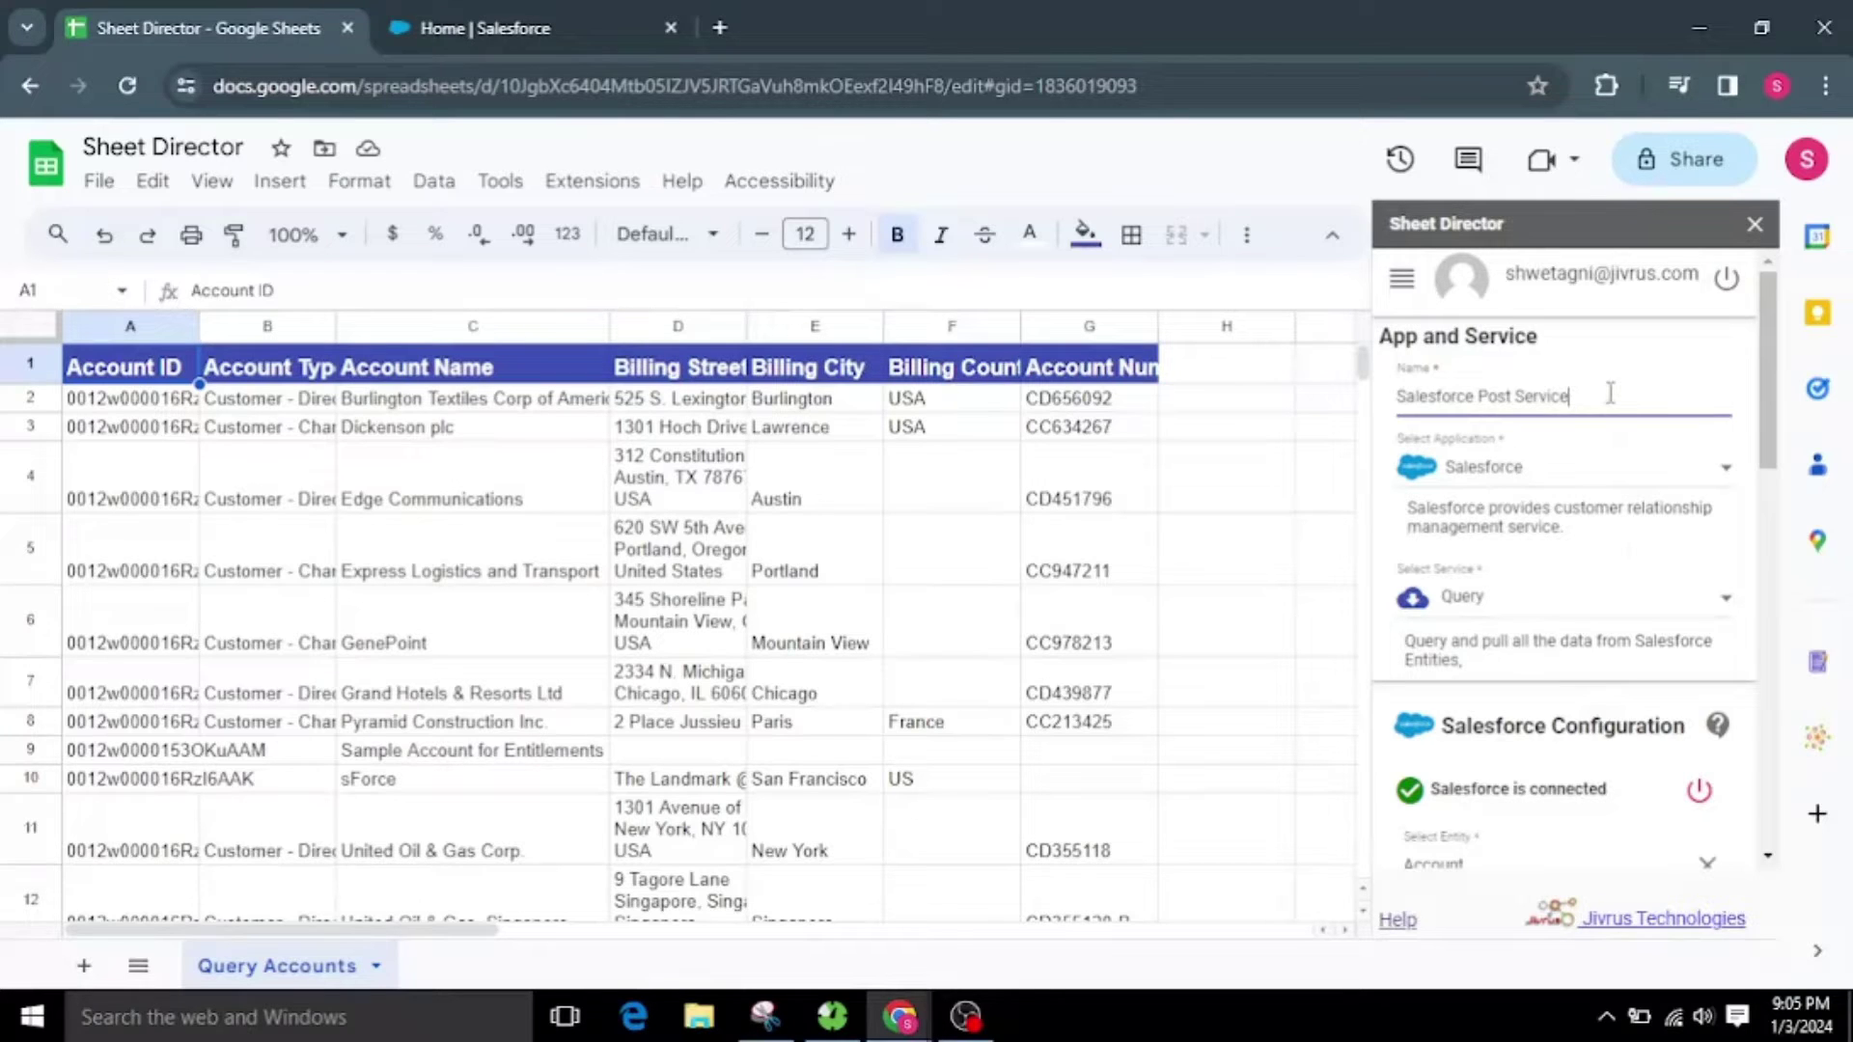
Set the service type of the Salesforce Post Service to Post
drag(1610, 392, 1415, 410)
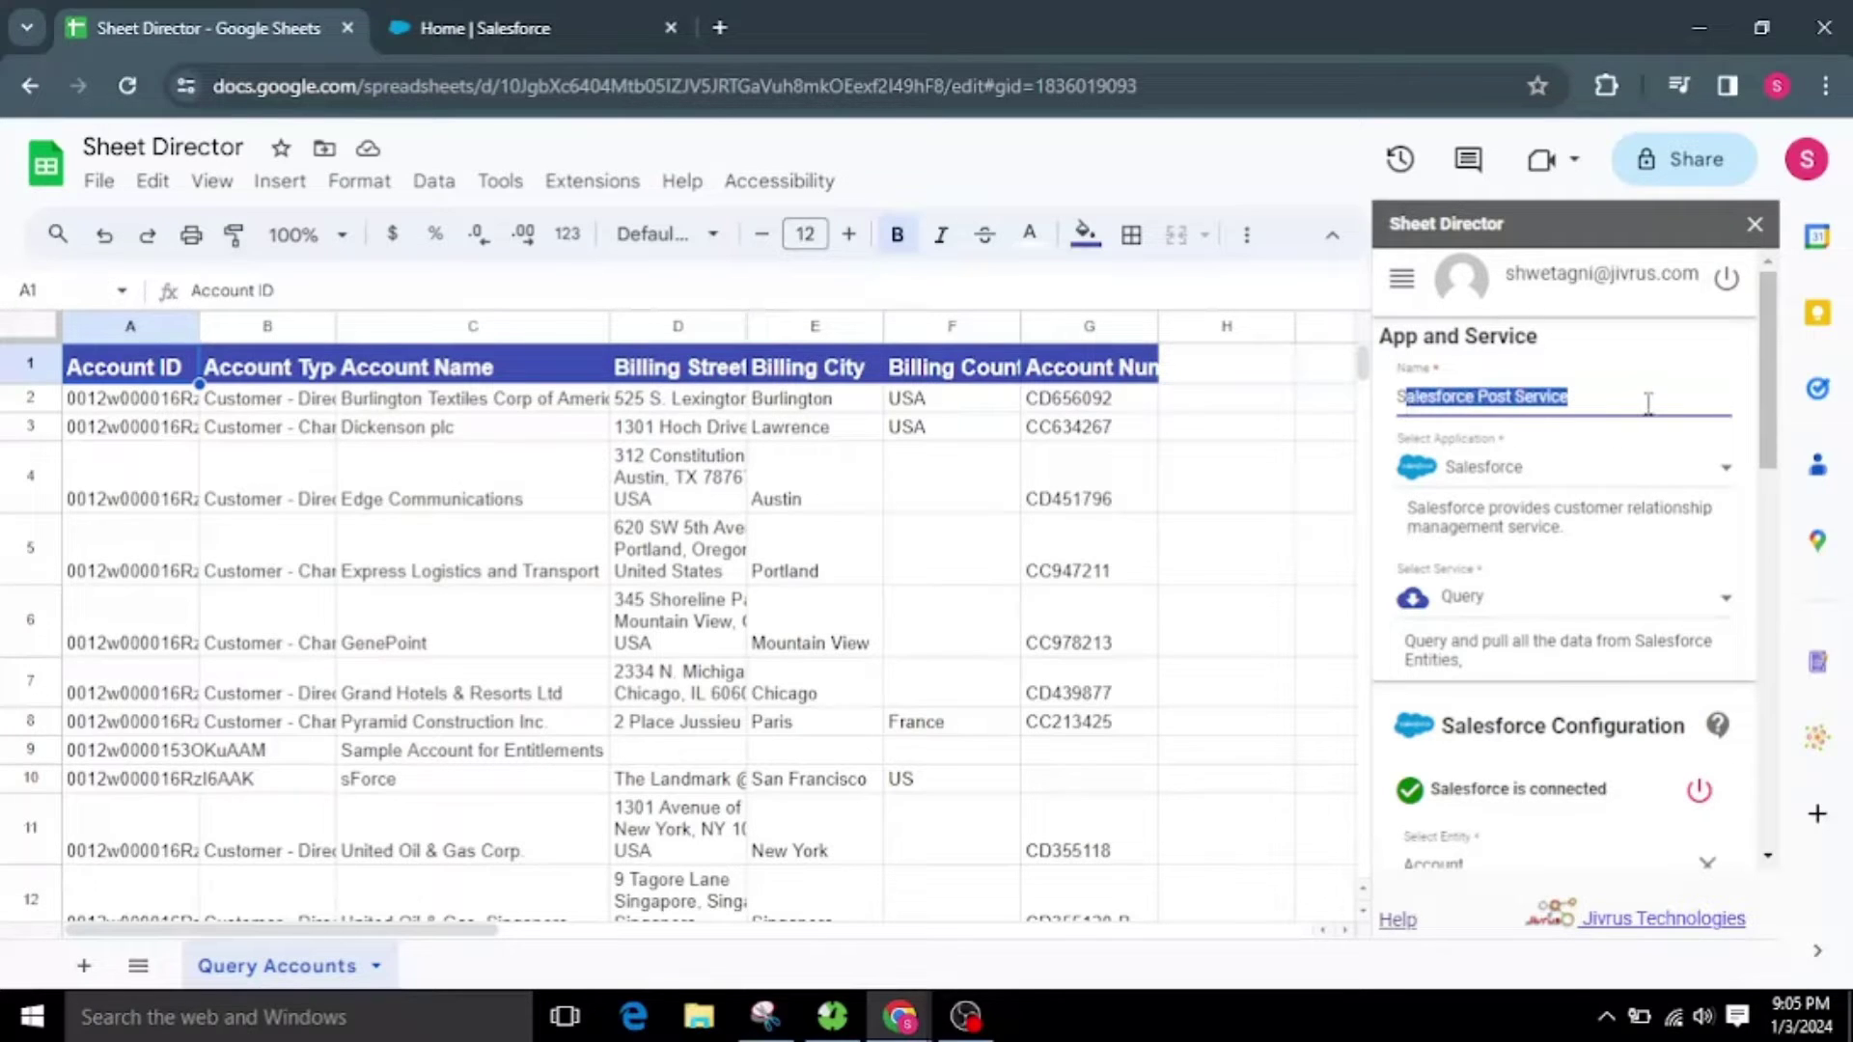
click(1649, 403)
click(1582, 603)
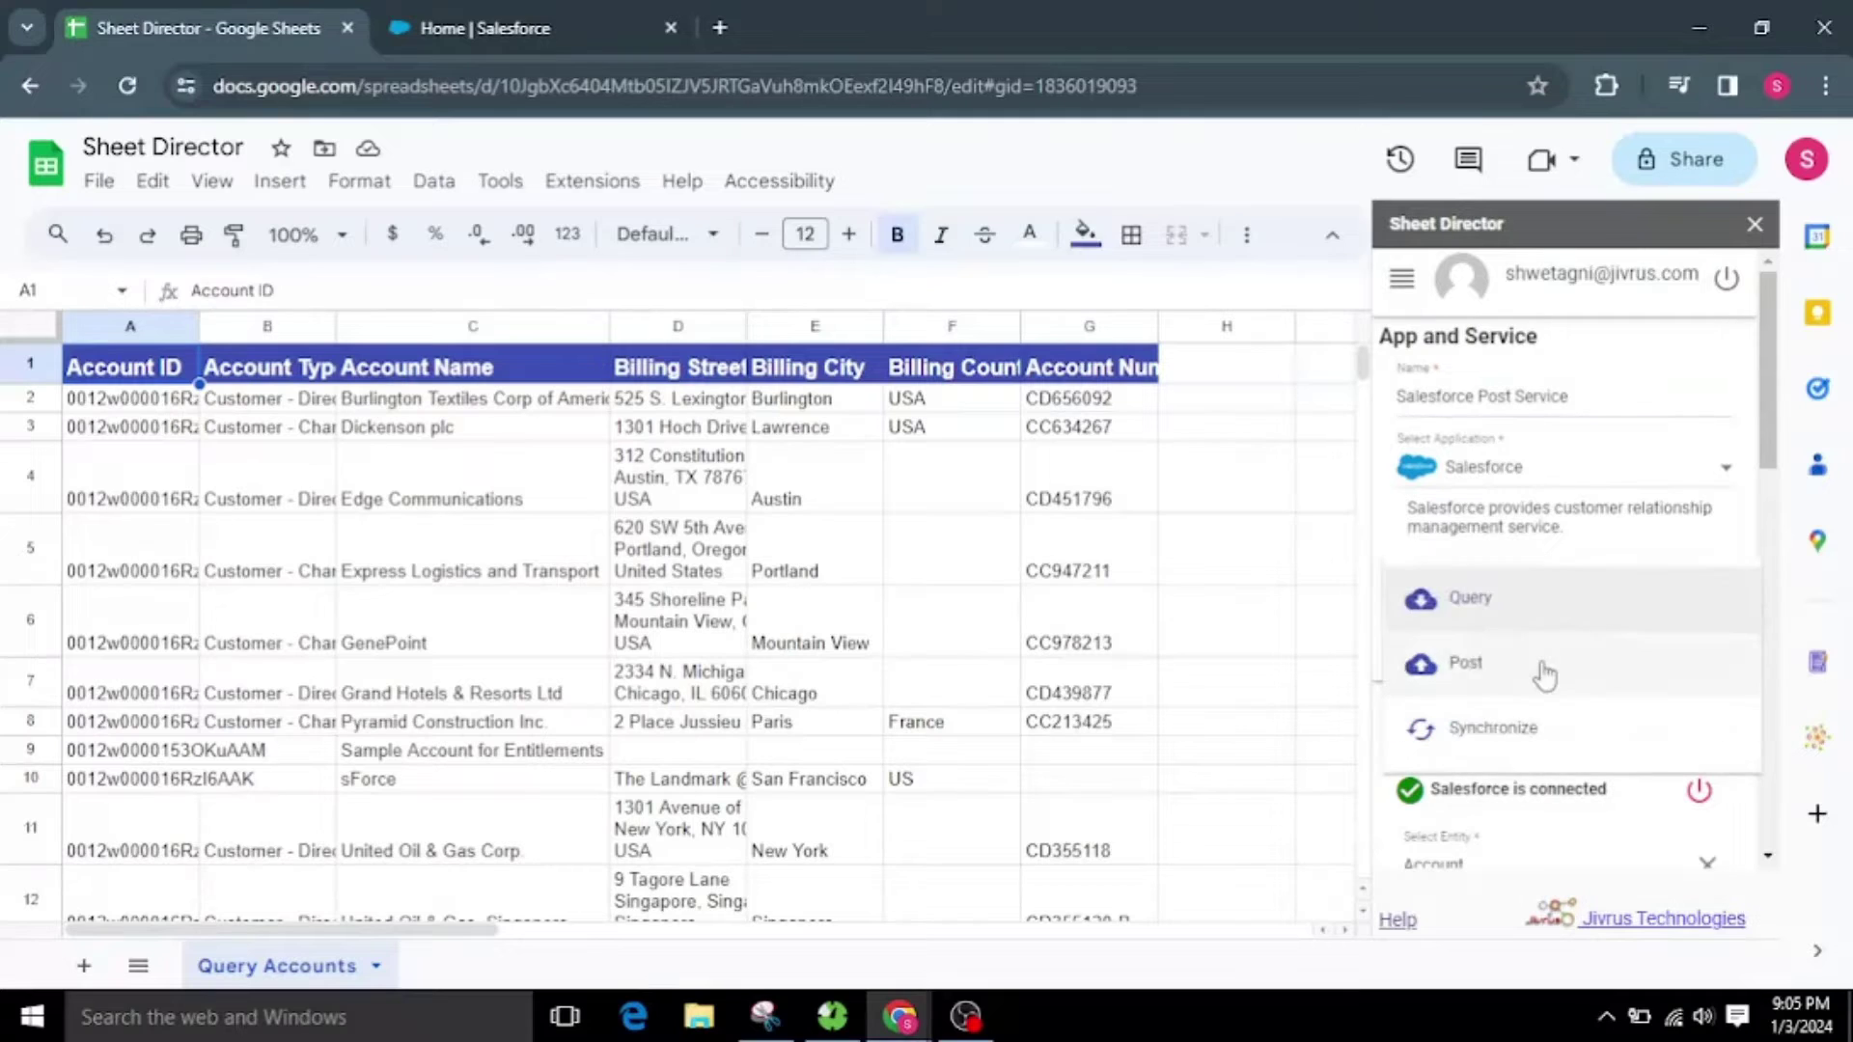
click(1544, 676)
Apply the ready-made template for posting to the Account entity
scroll(1525, 637, down, 3)
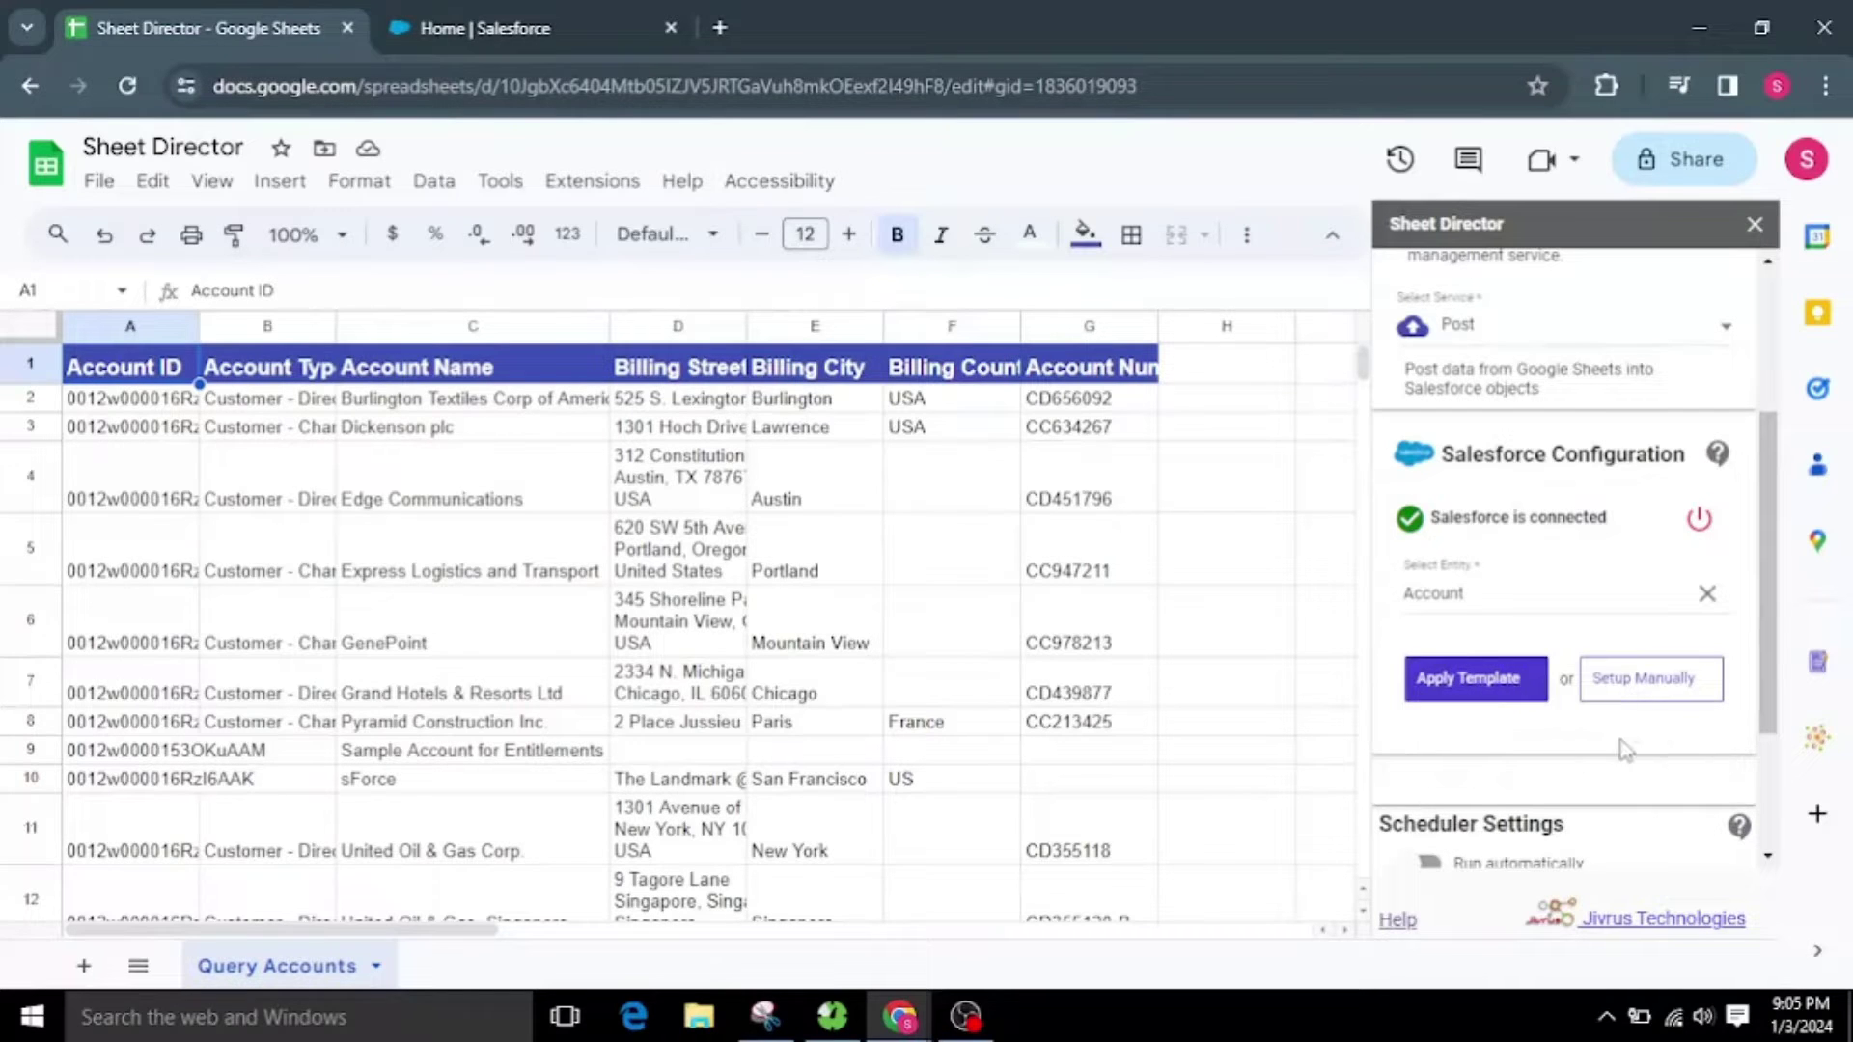
scroll(1623, 747, down, 3)
click(1477, 572)
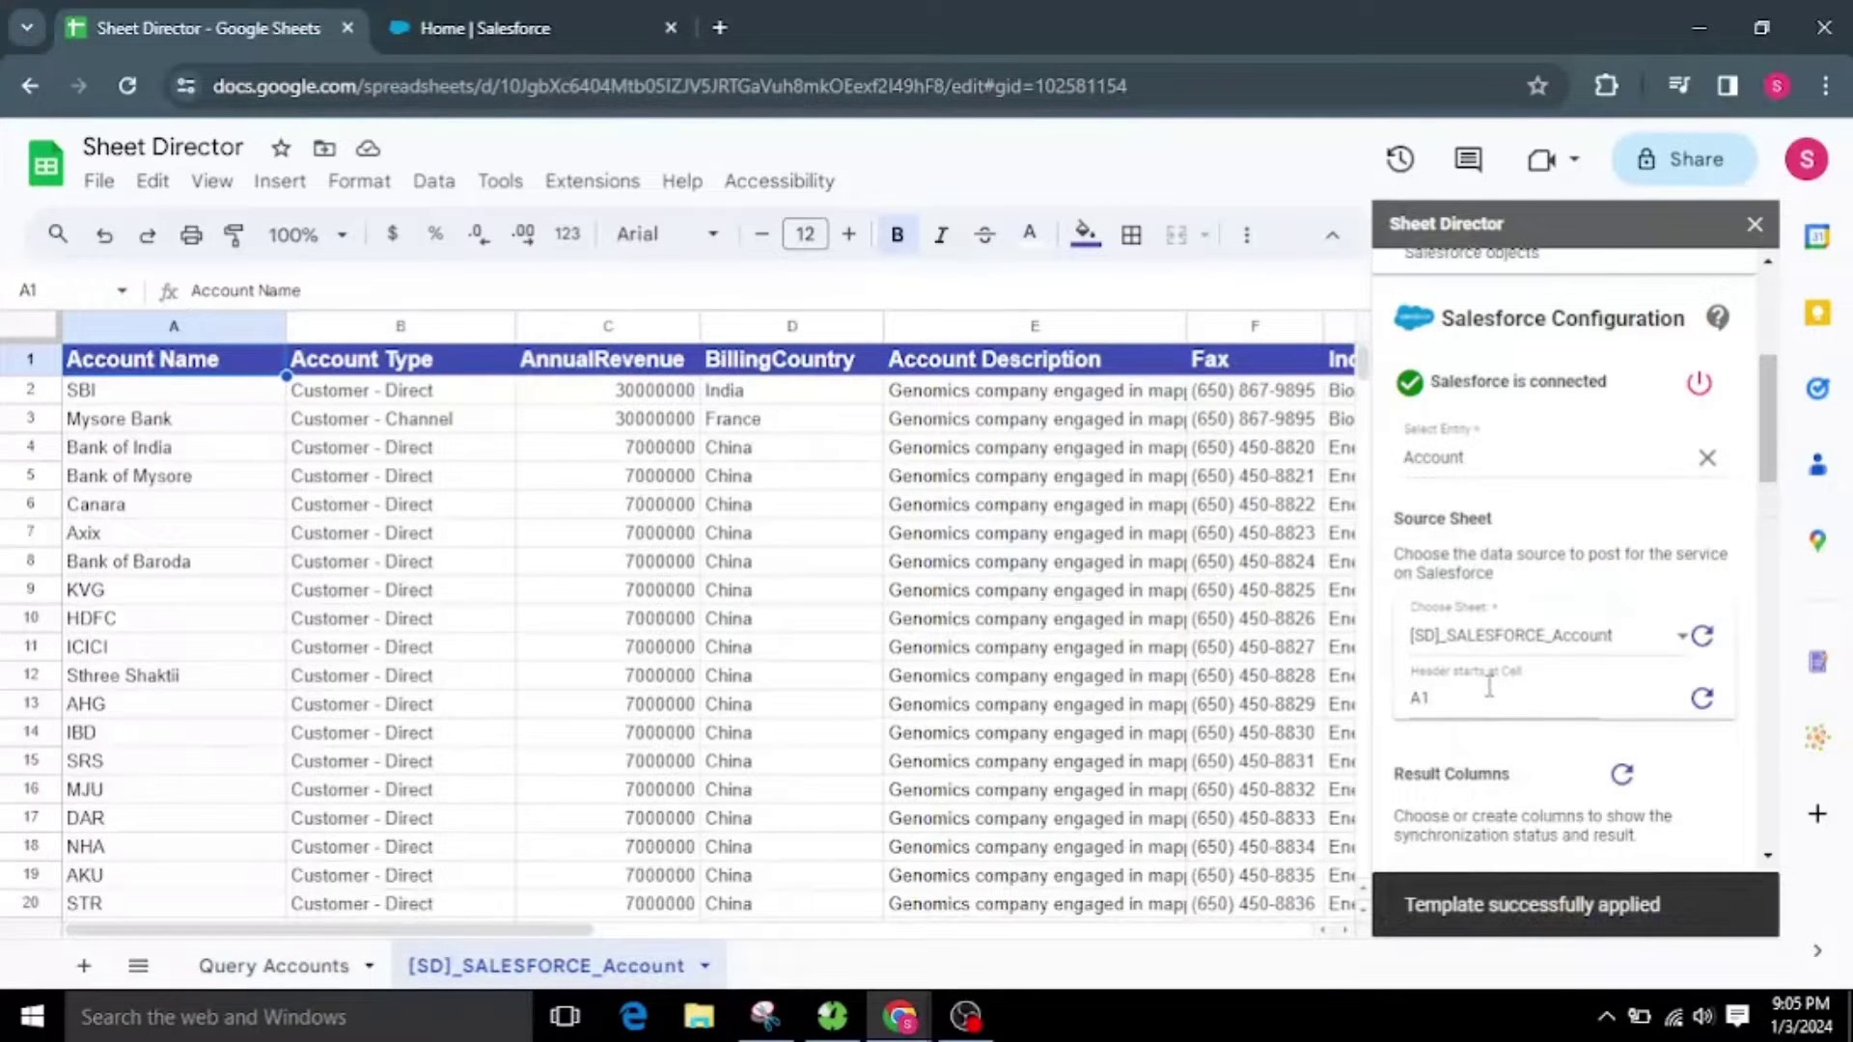
Review the field mapping, the sheet's [SD] Status and [SD] Result columns, and the result column settings
scroll(1489, 687, down, 10)
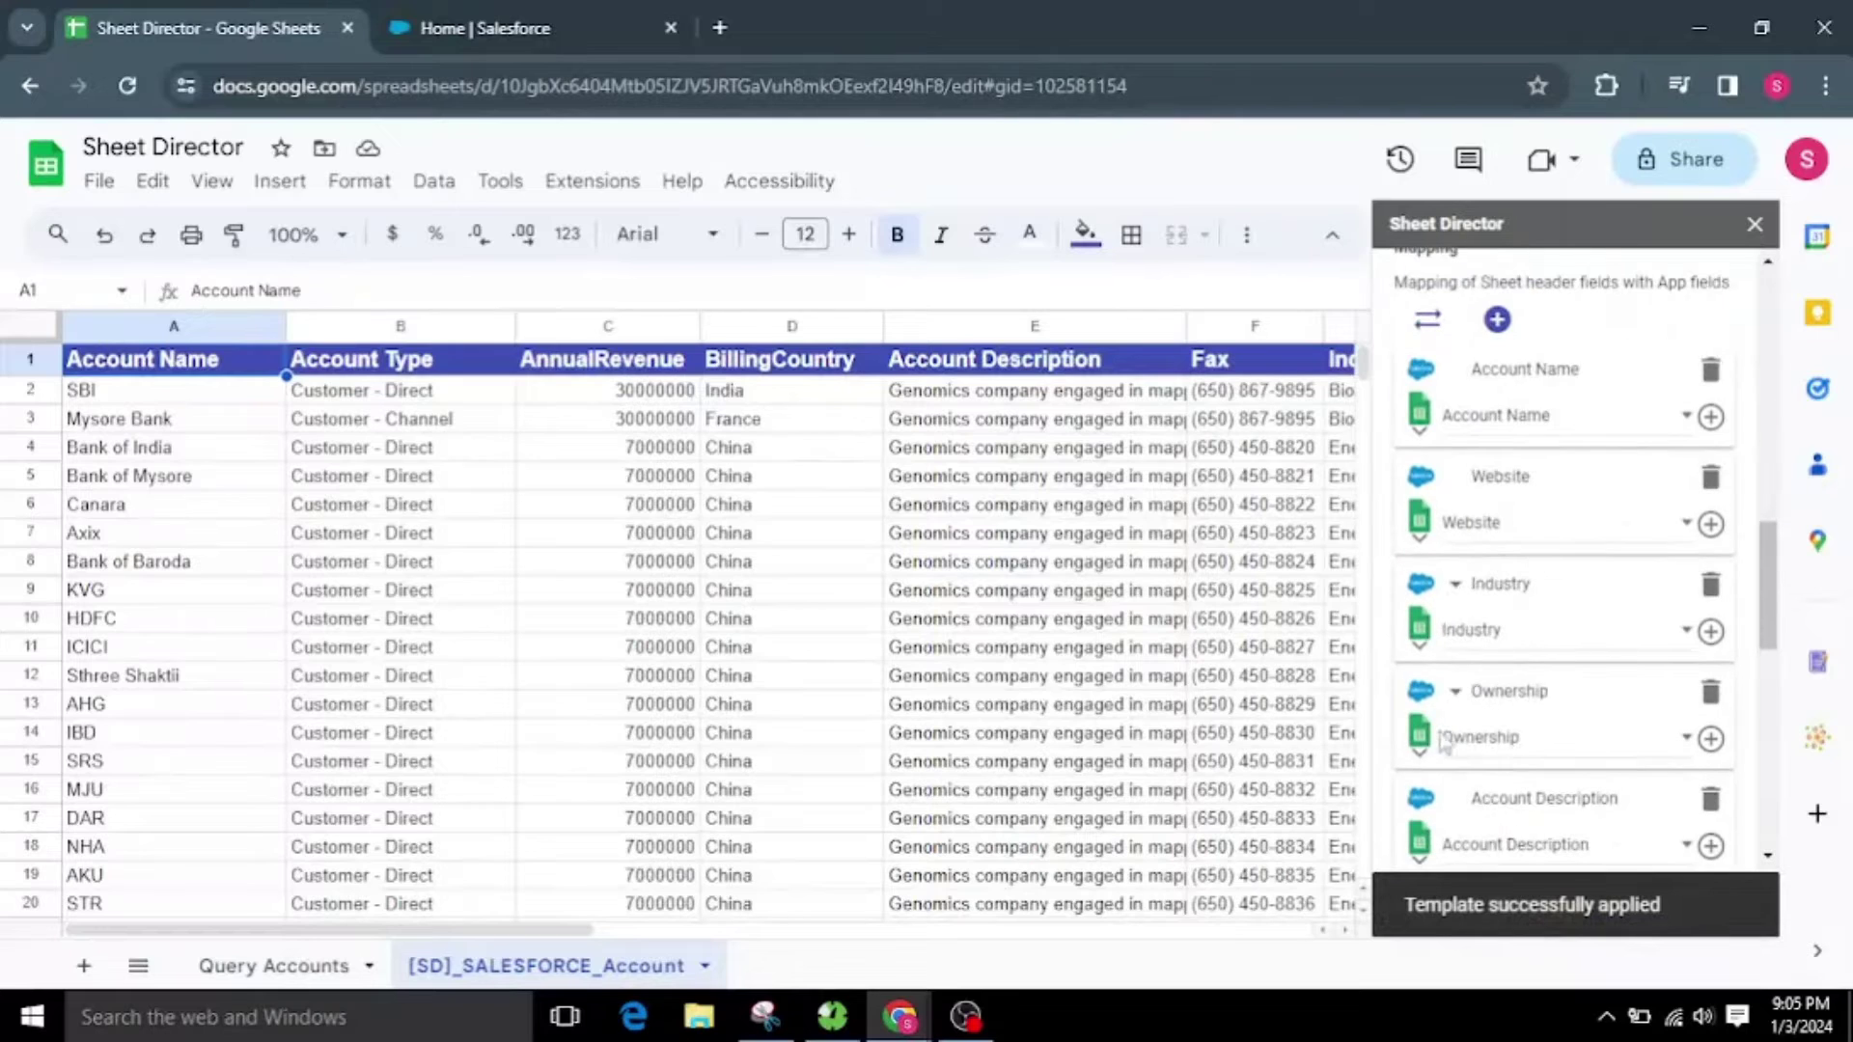
drag(497, 929, 1262, 964)
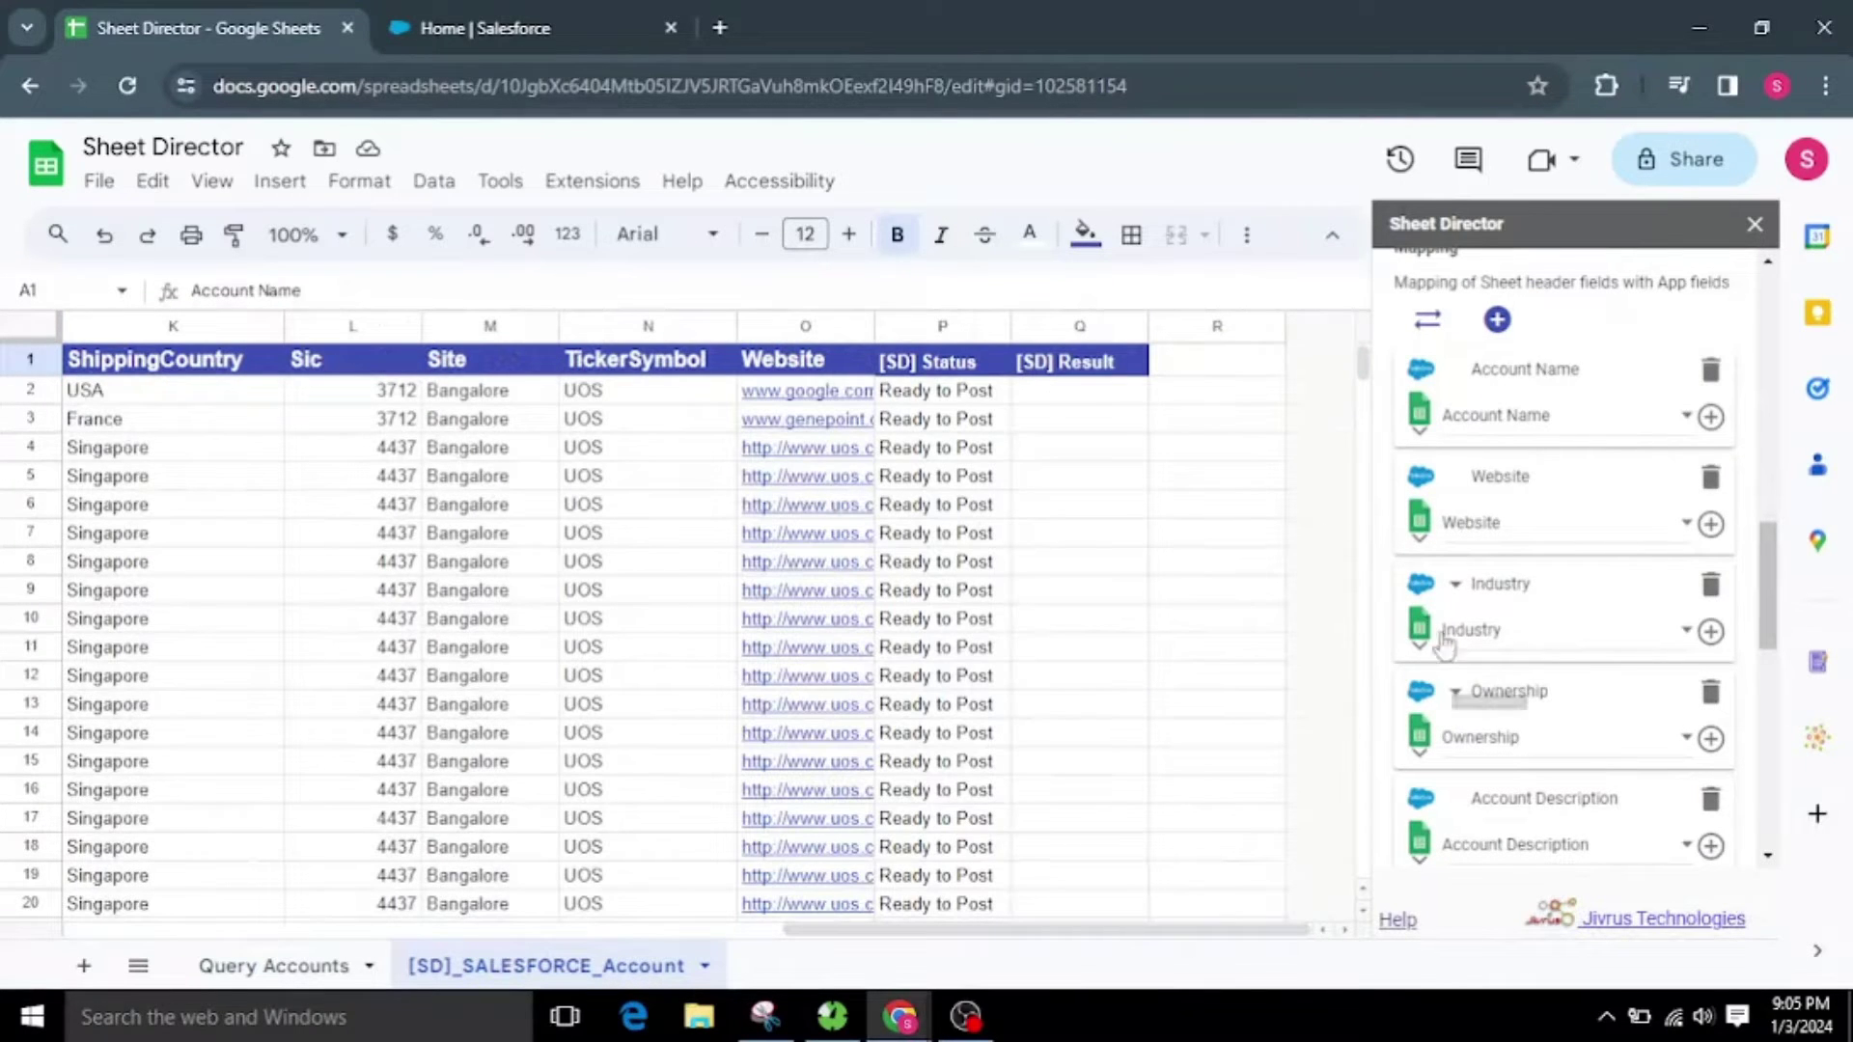
click(915, 331)
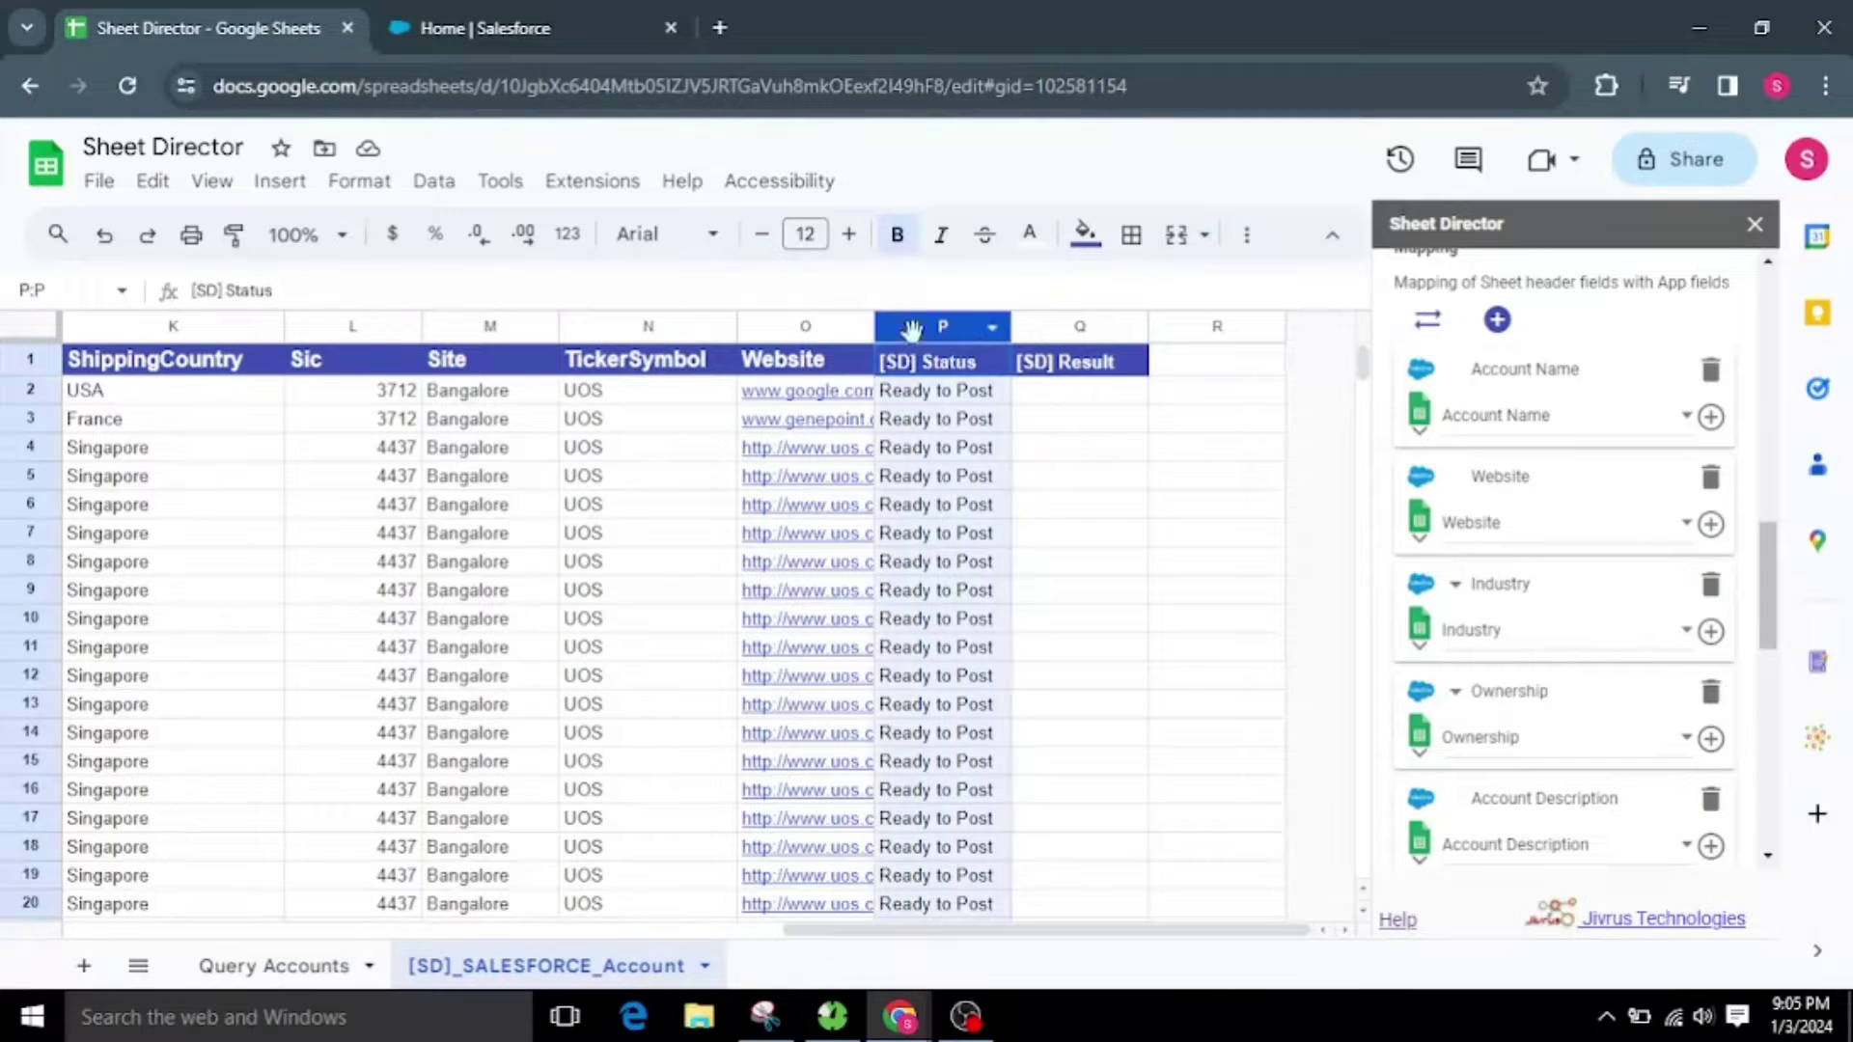
click(1088, 480)
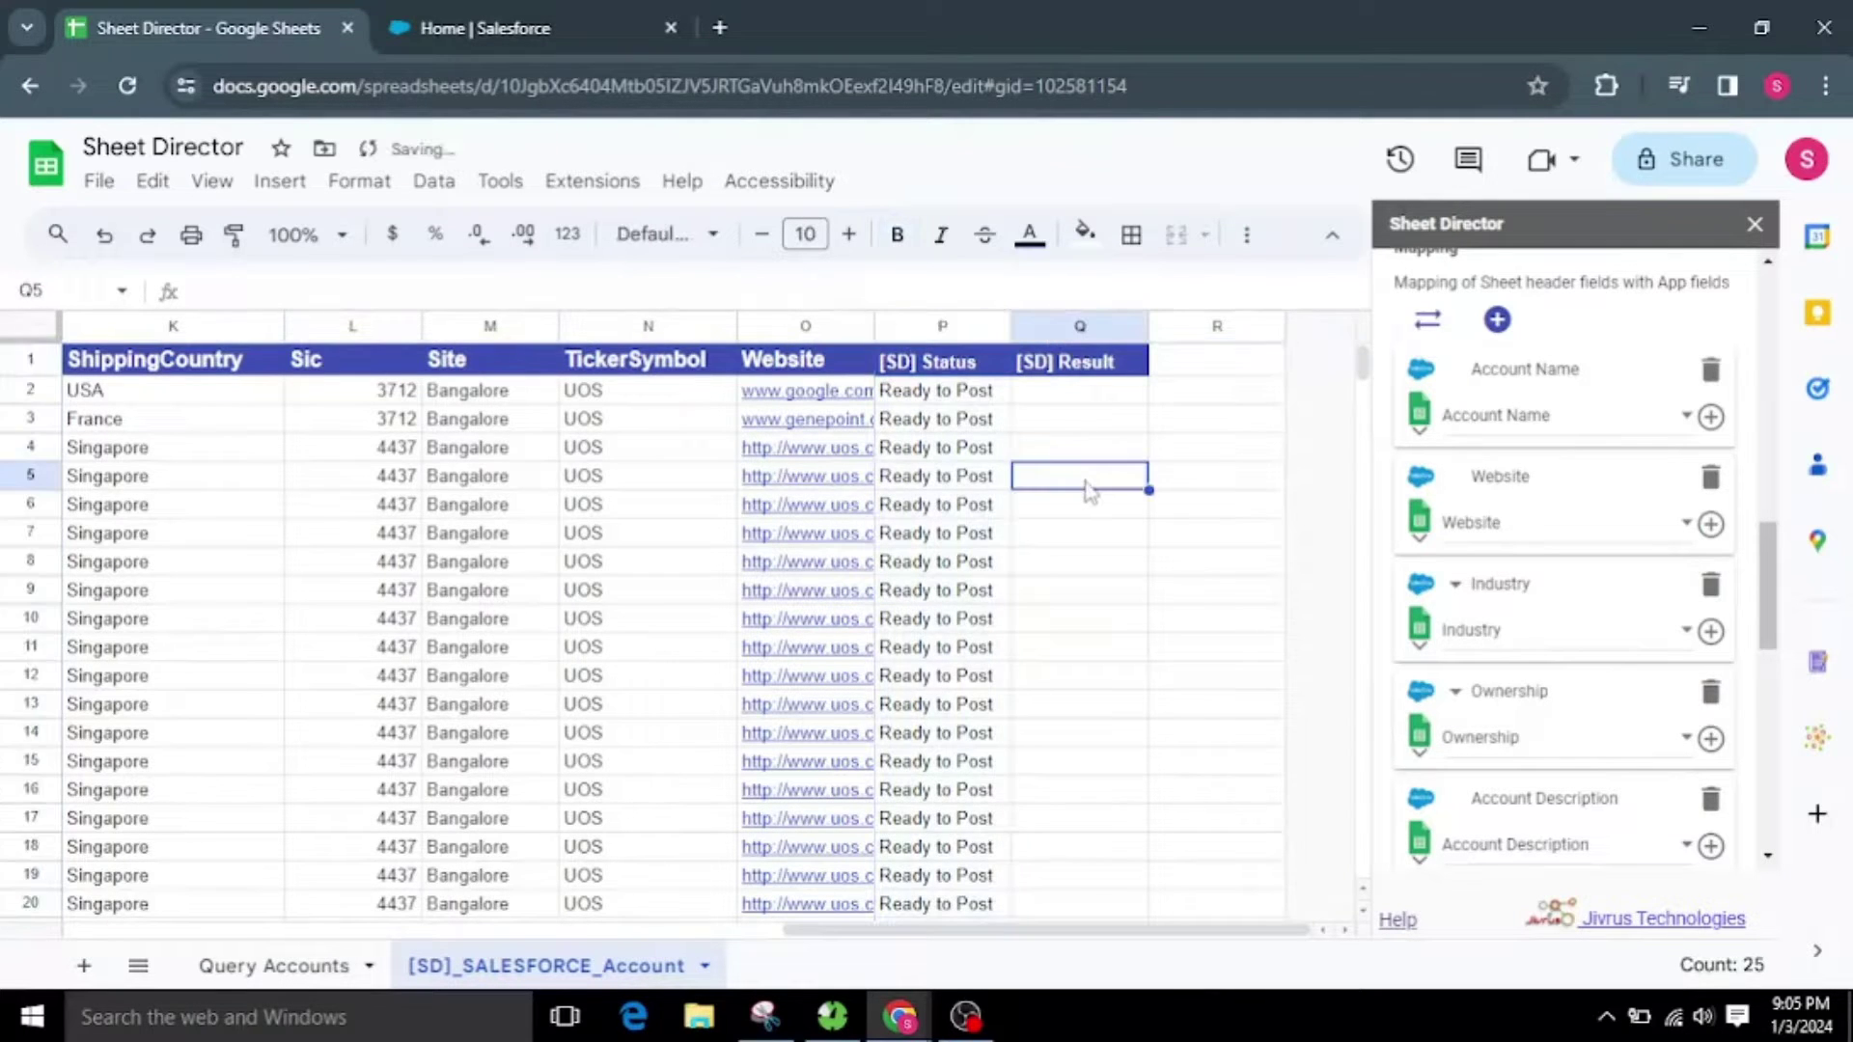
scroll(1556, 687, up, 5)
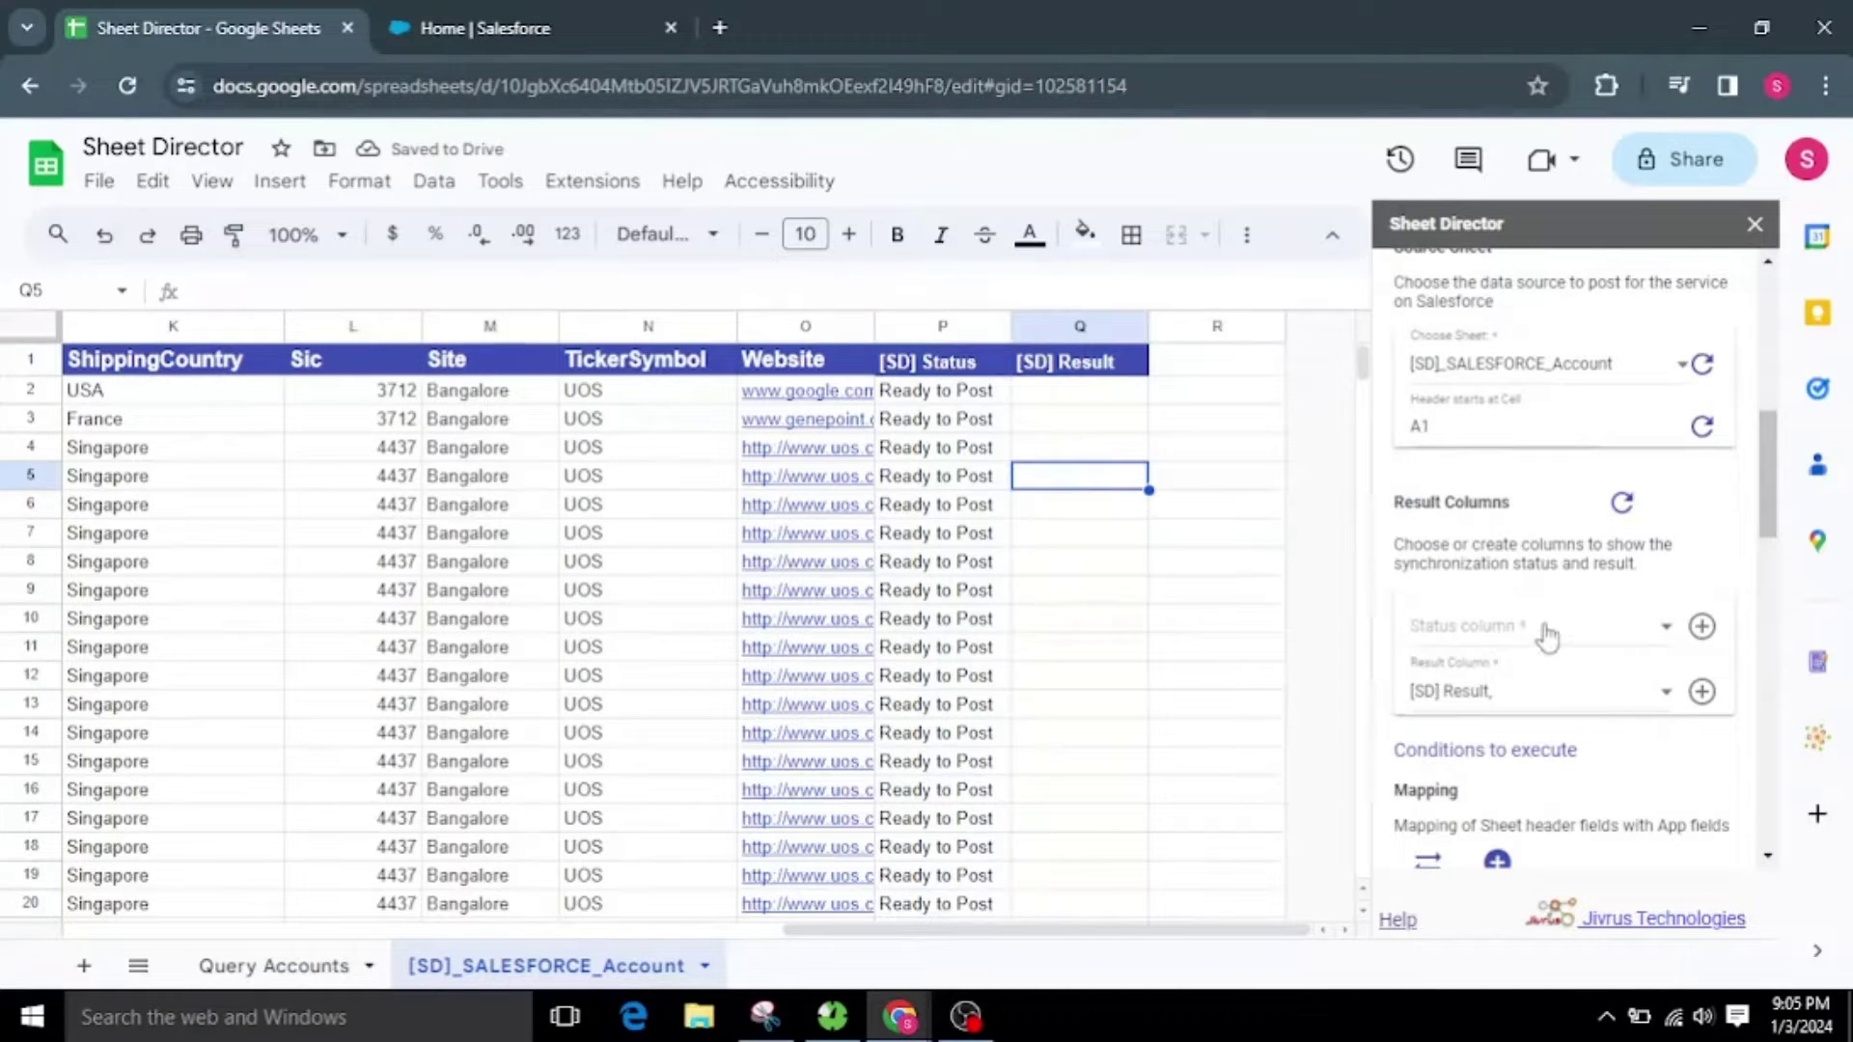
Set the status column of the post service to [SD] Status
click(1543, 629)
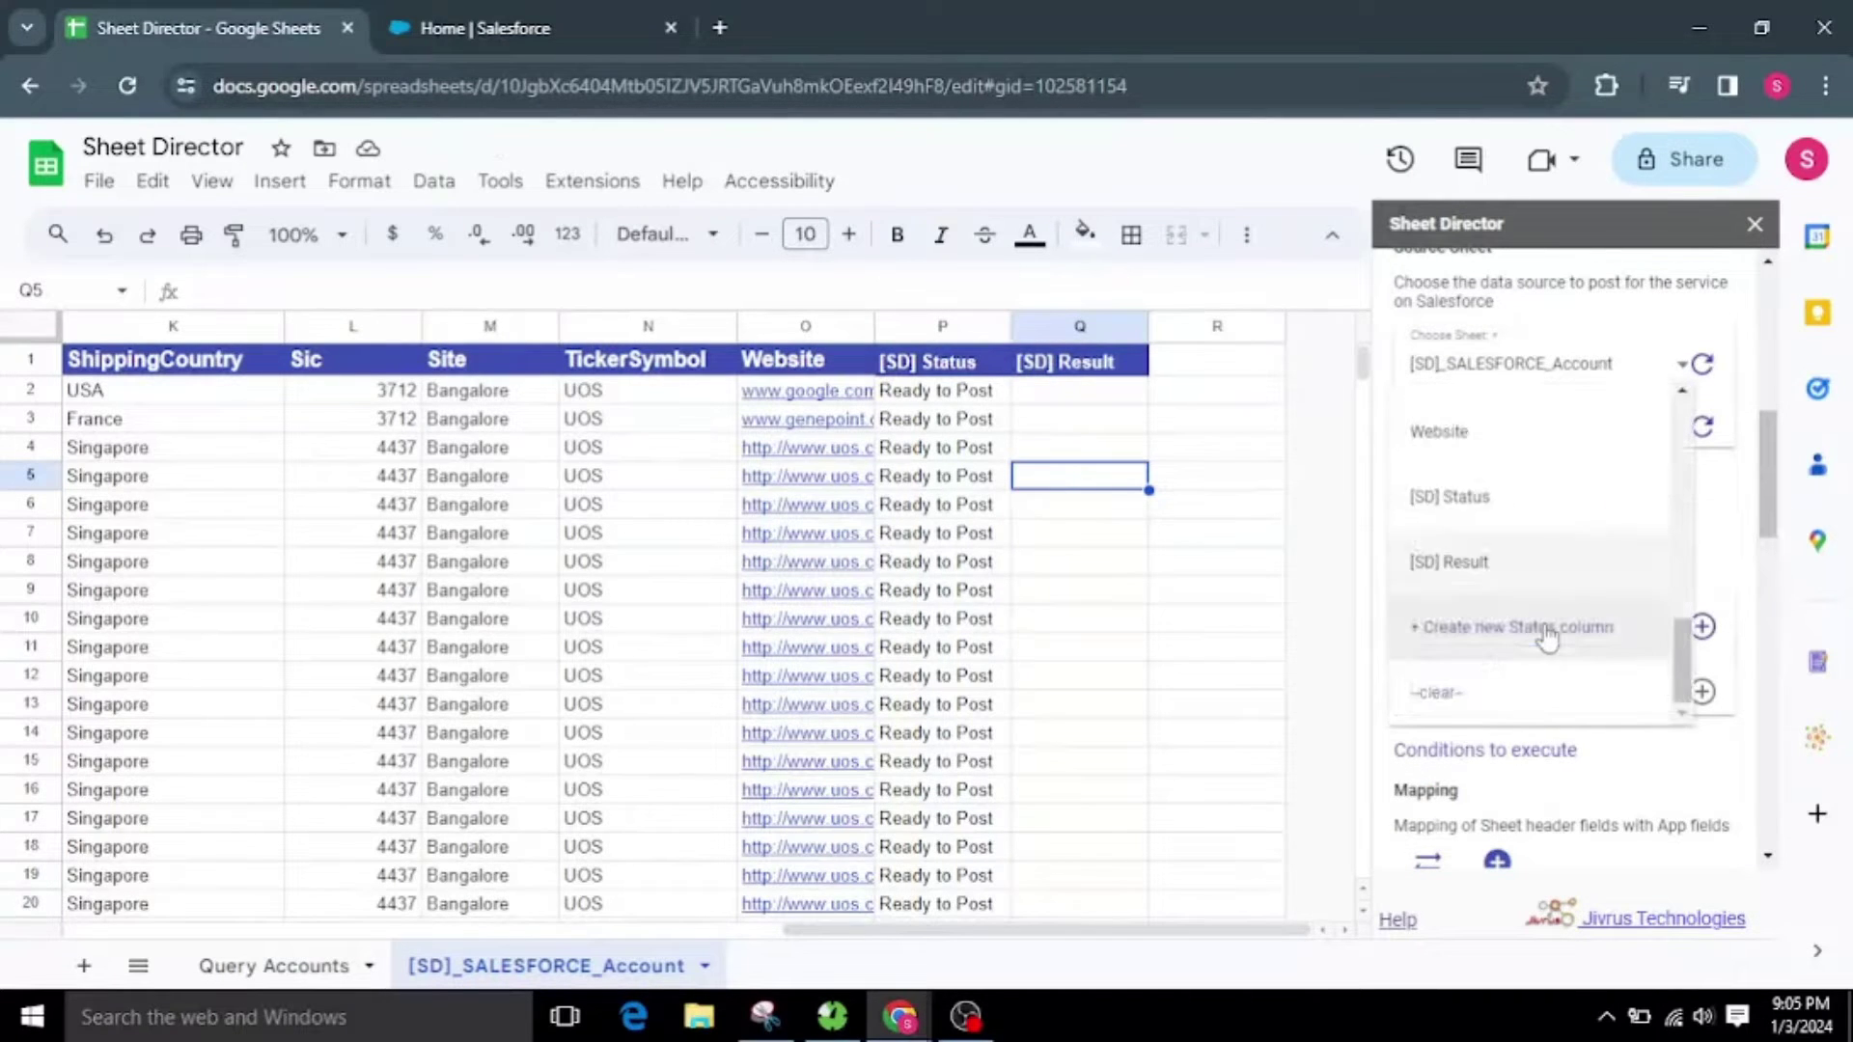
click(1543, 500)
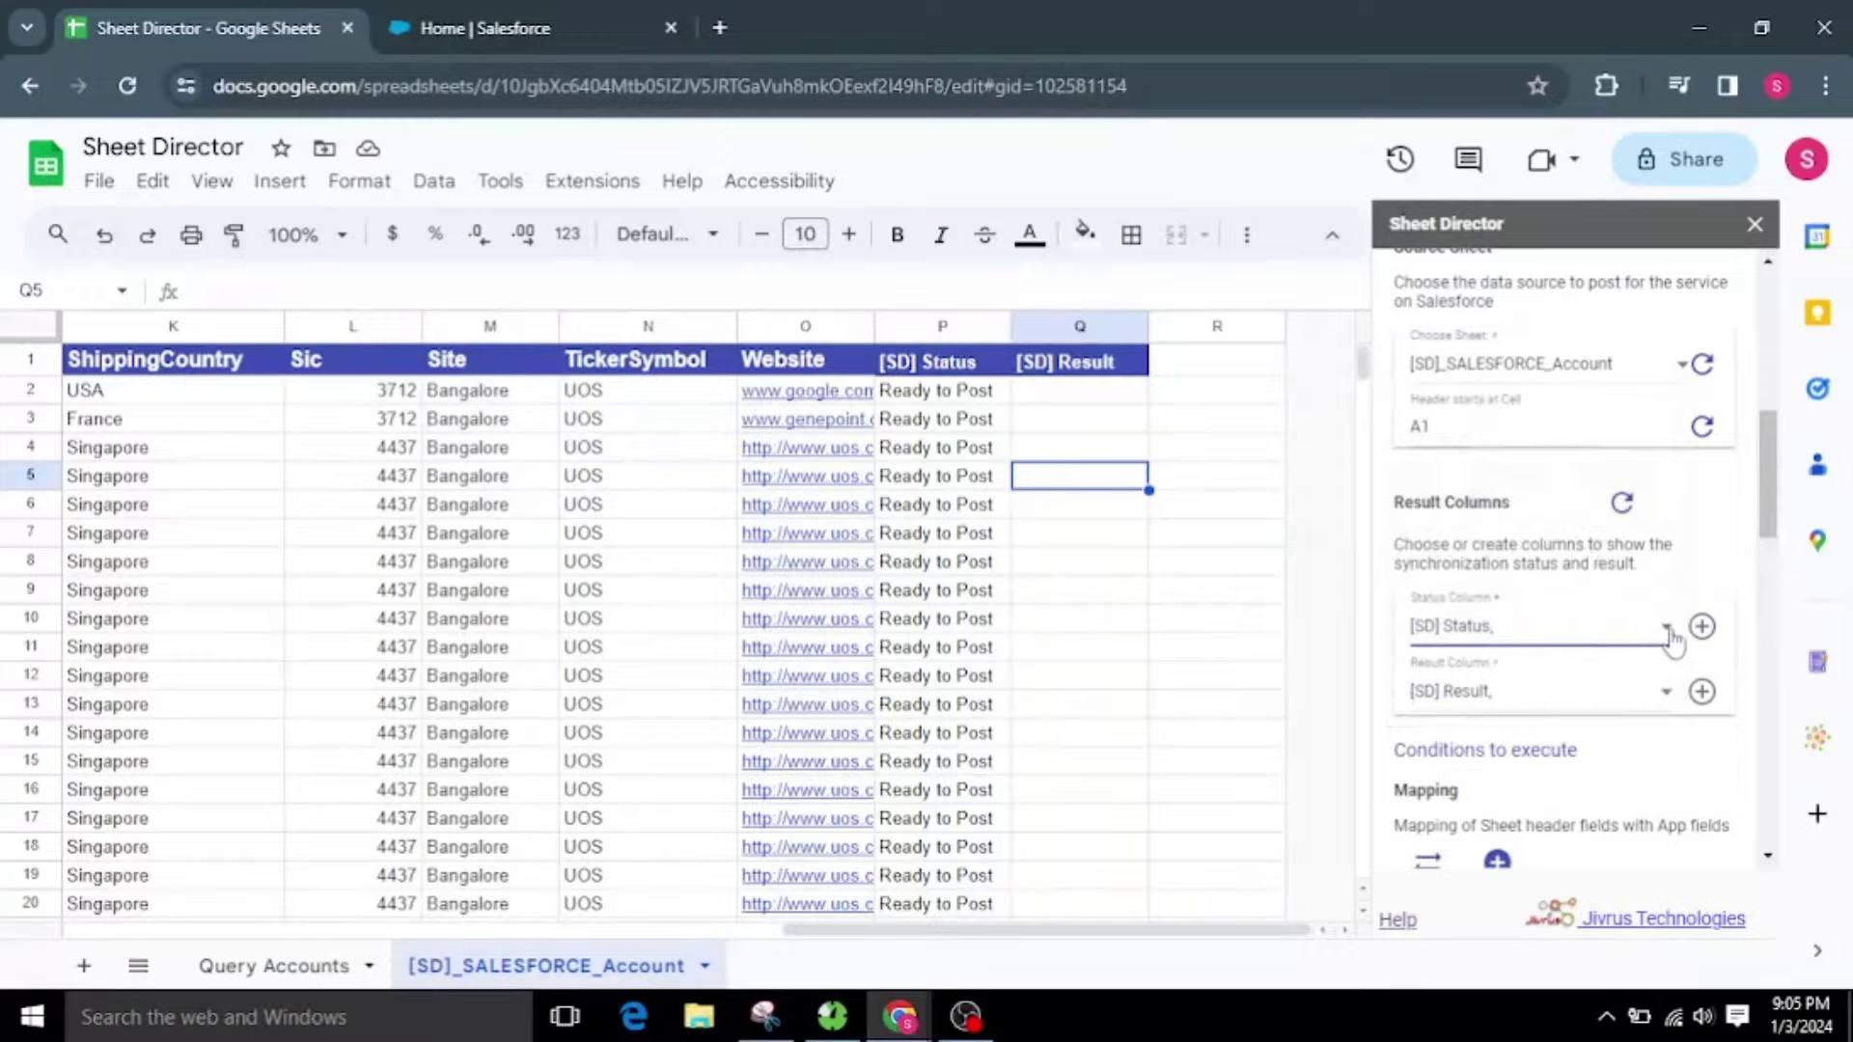
Review the field mapping, the sheet columns selectable for a mapped field, and the Salesforce fields available to add
scroll(1703, 680, down, 3)
scroll(1704, 685, down, 8)
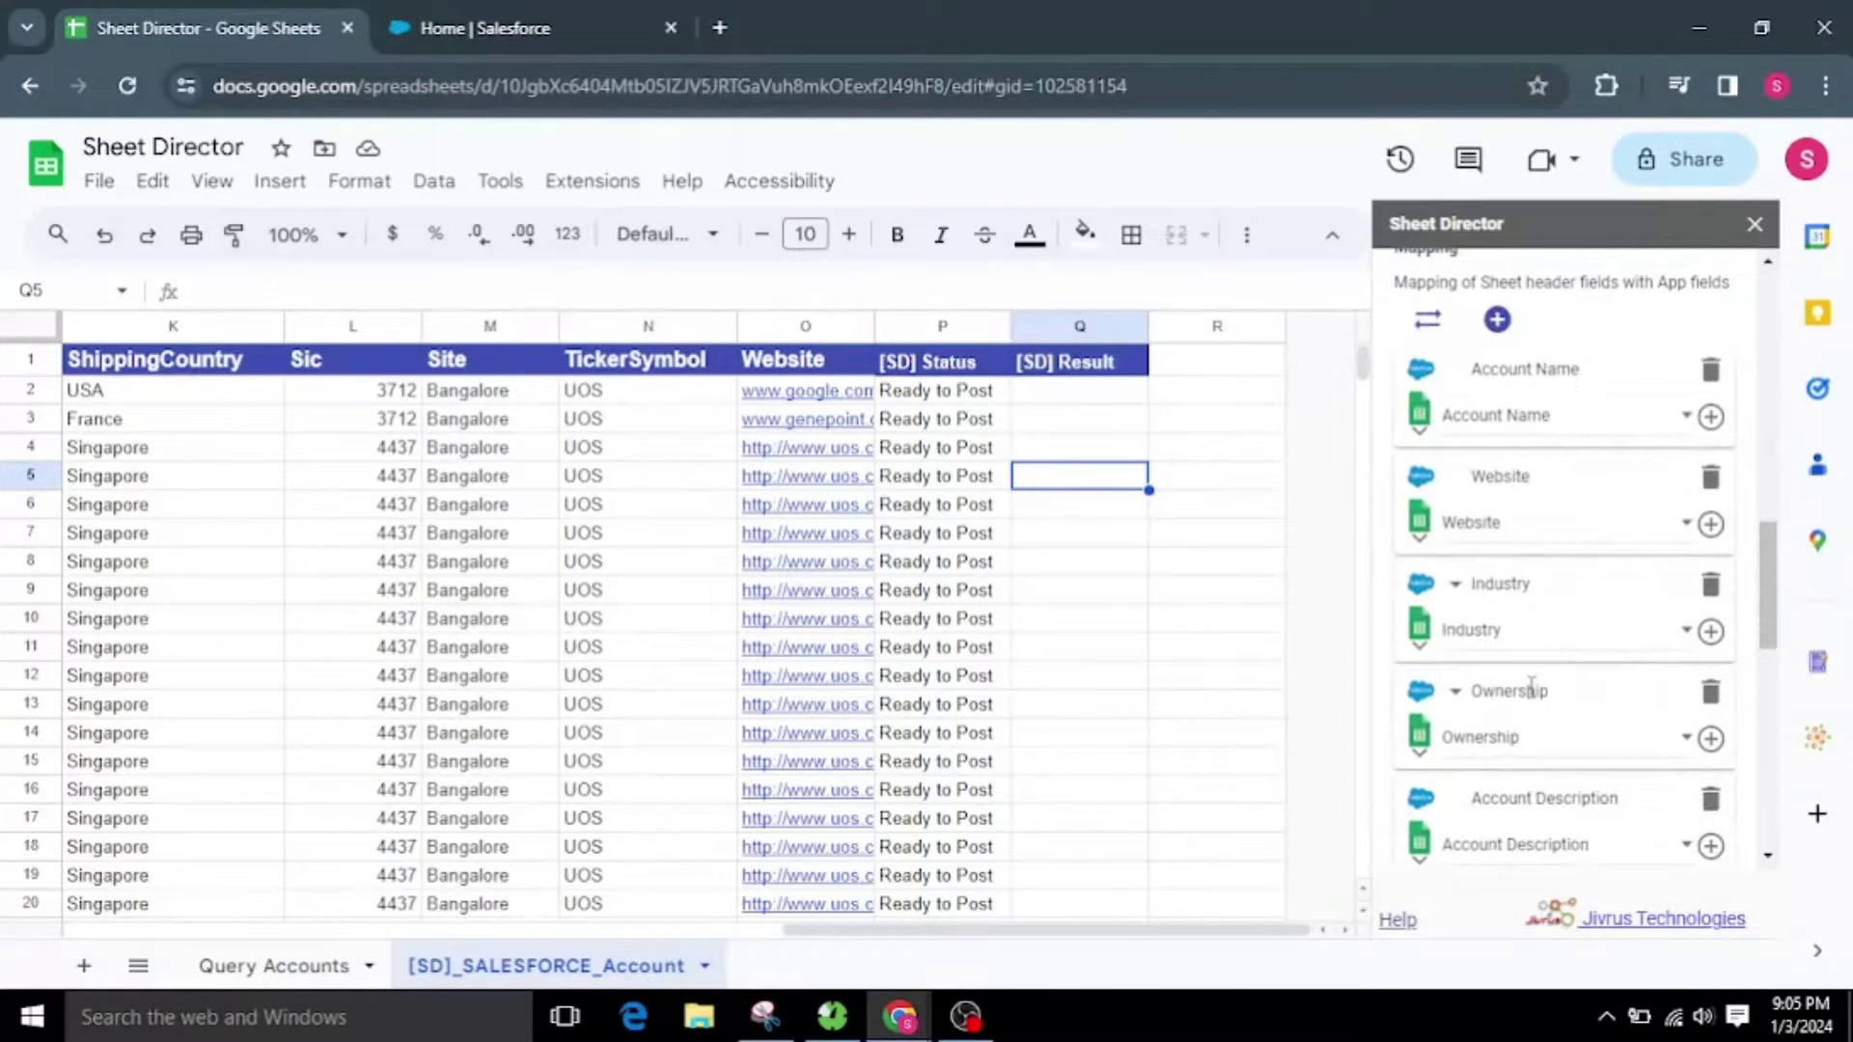
scroll(1532, 689, down, 10)
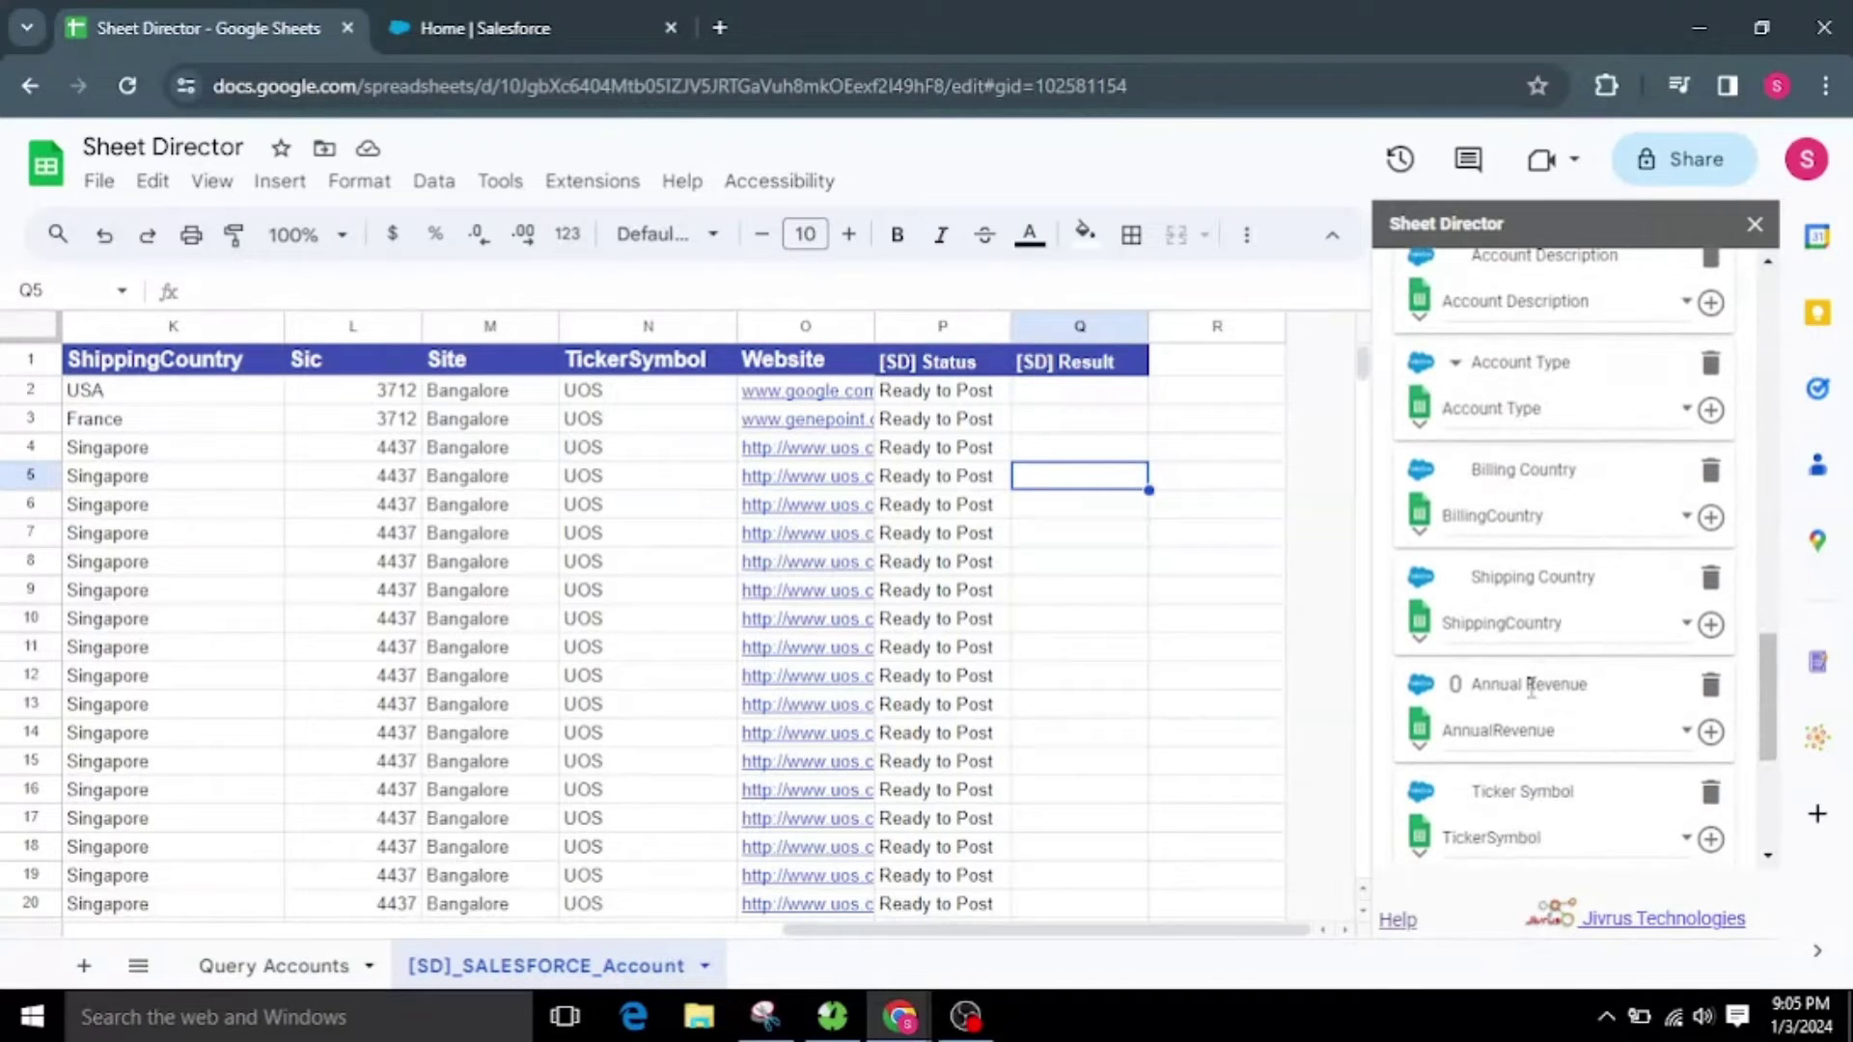
click(1549, 603)
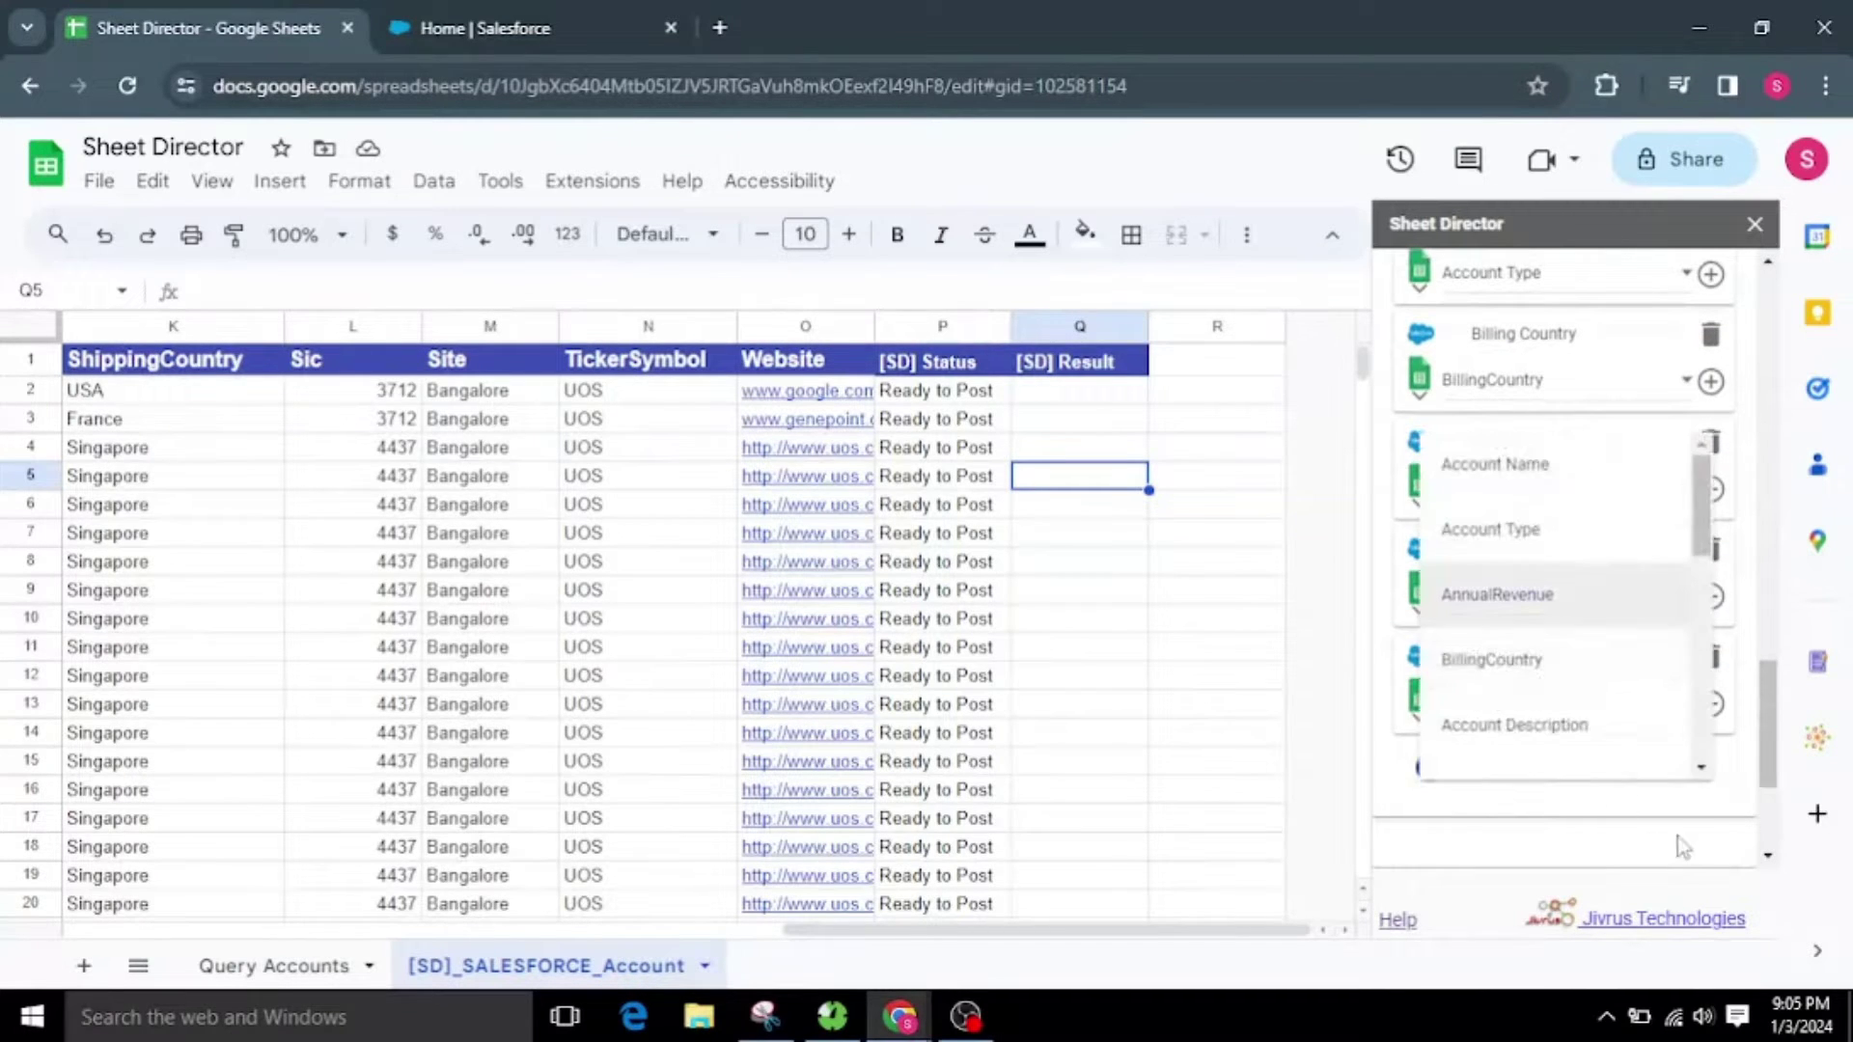
click(1690, 813)
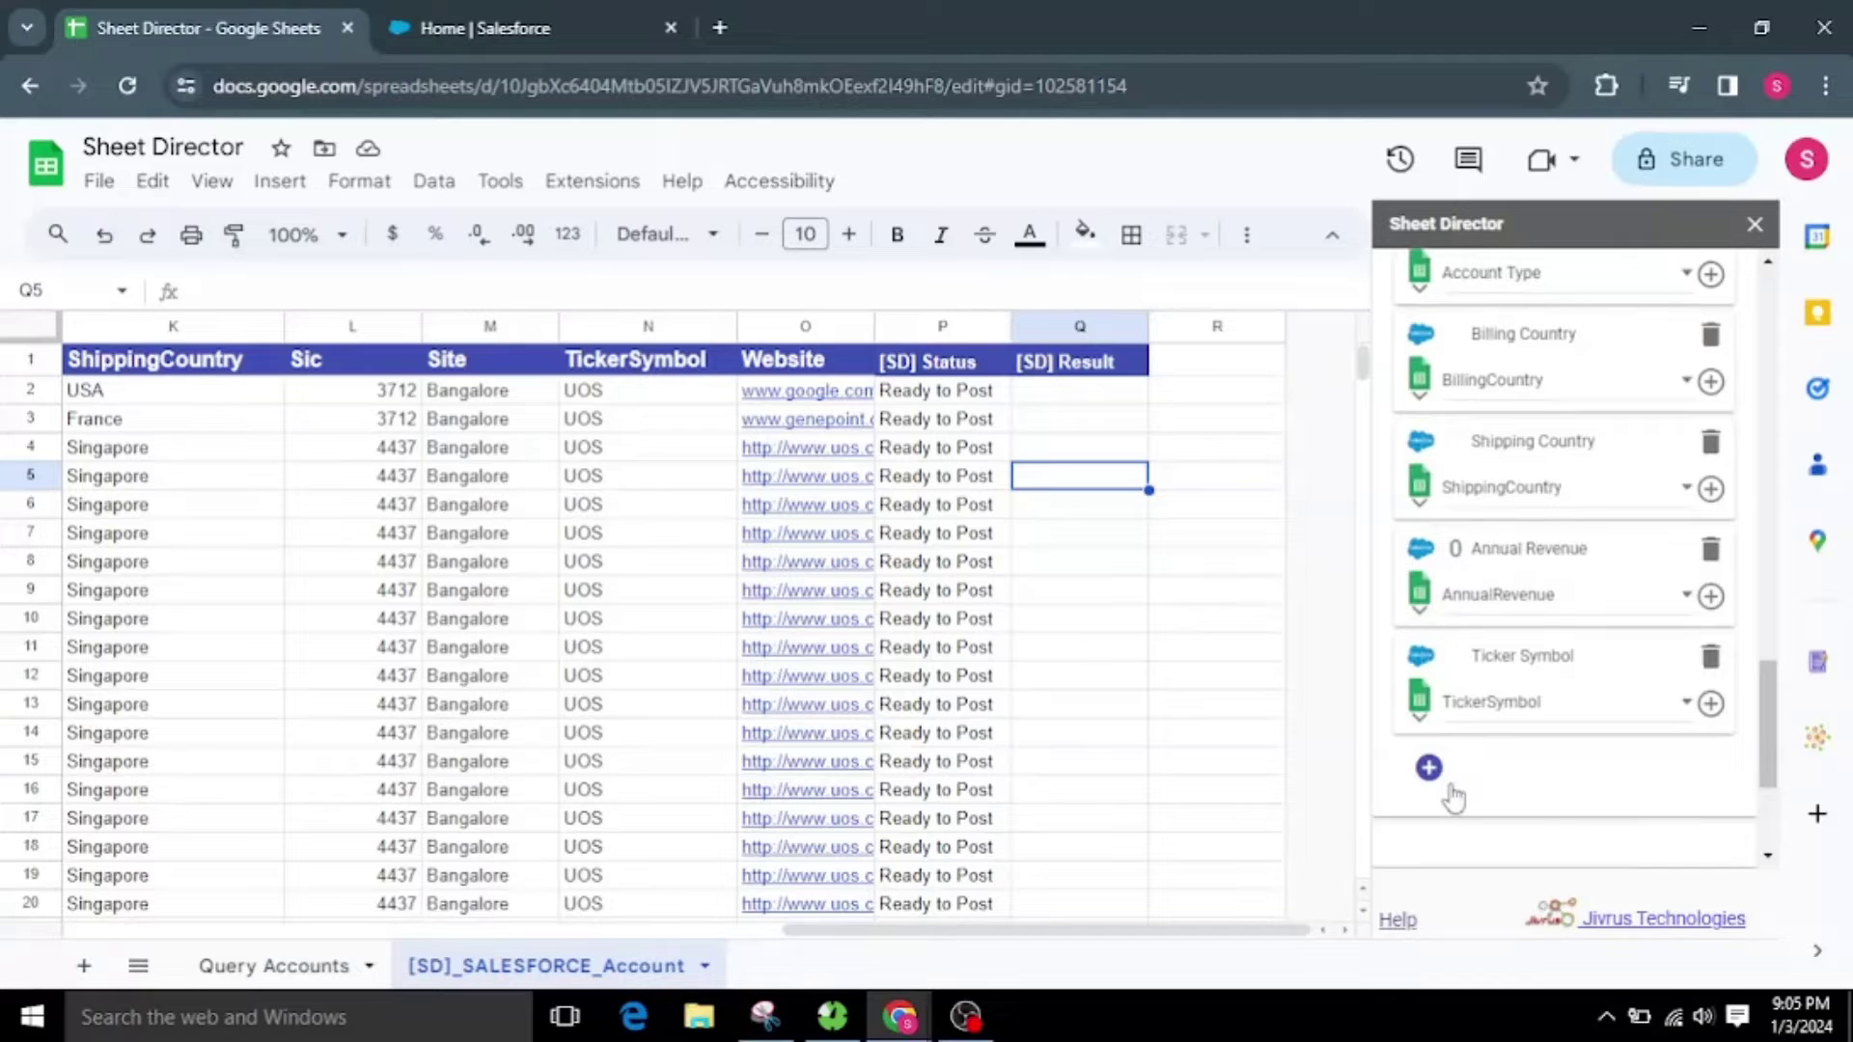
click(1430, 768)
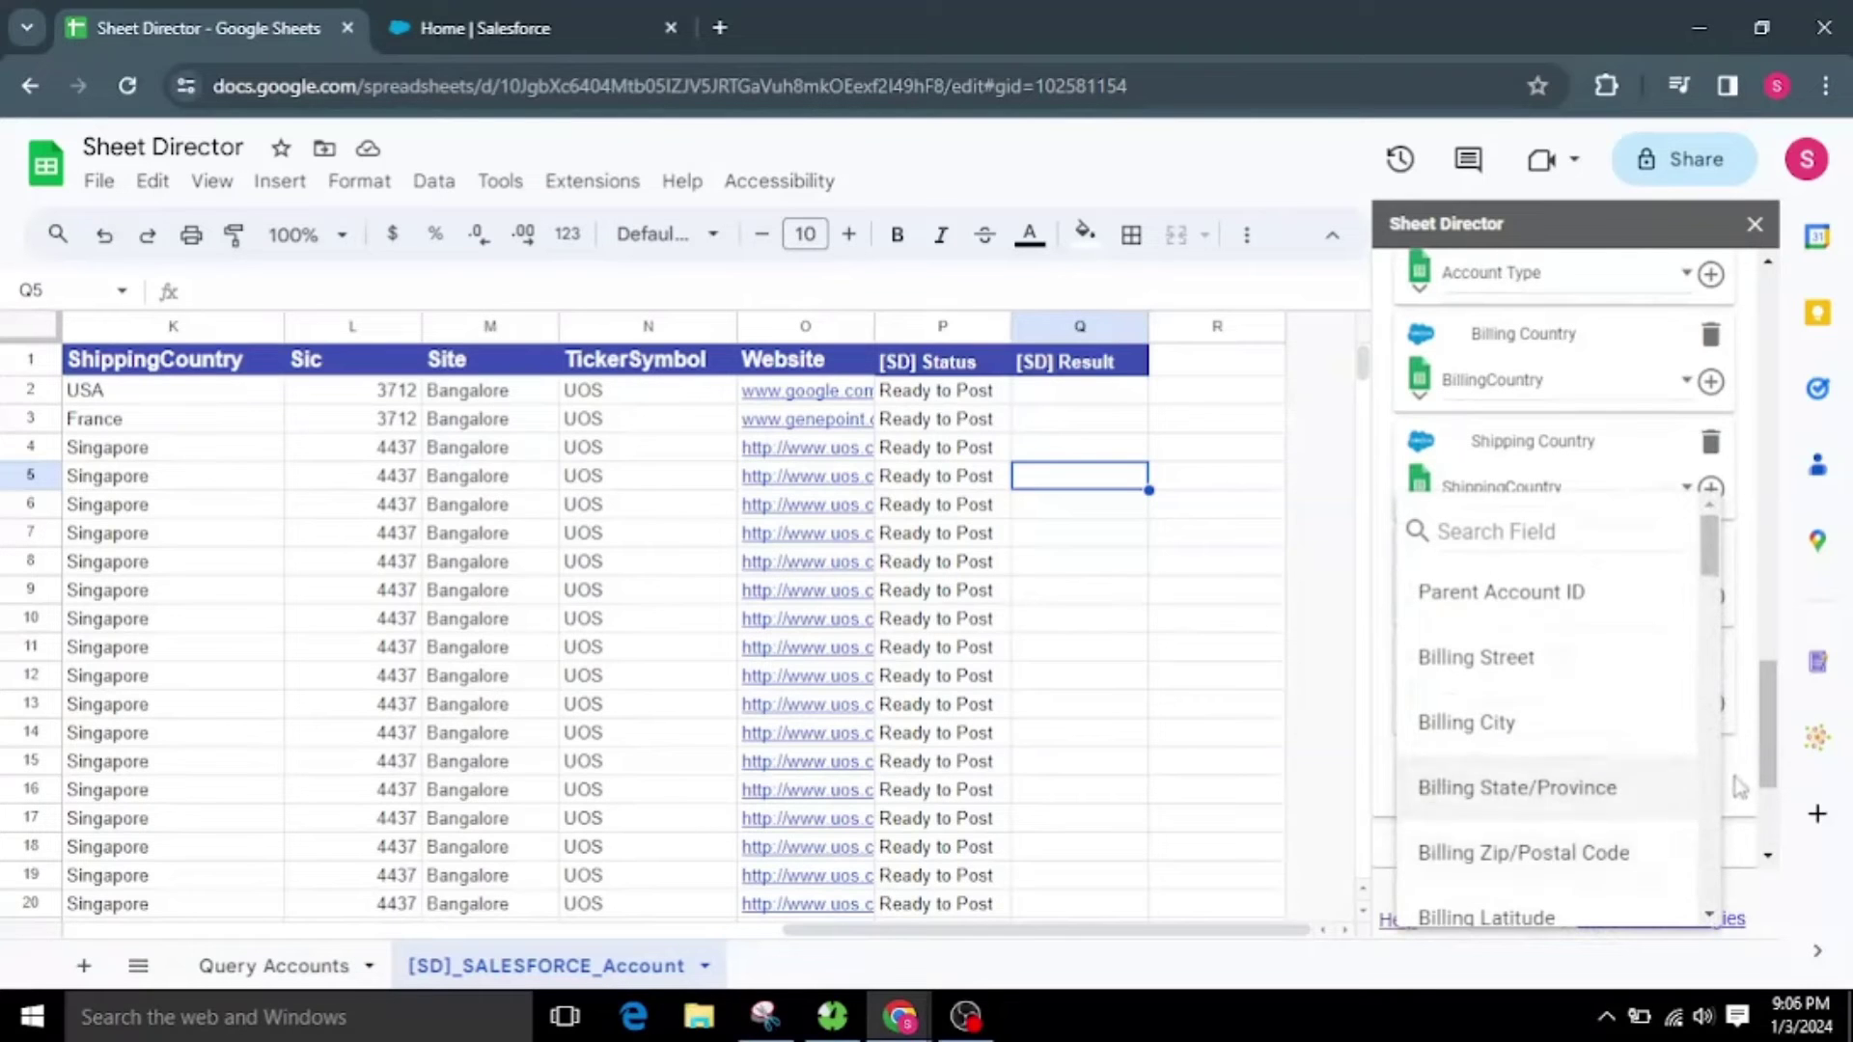
click(1731, 809)
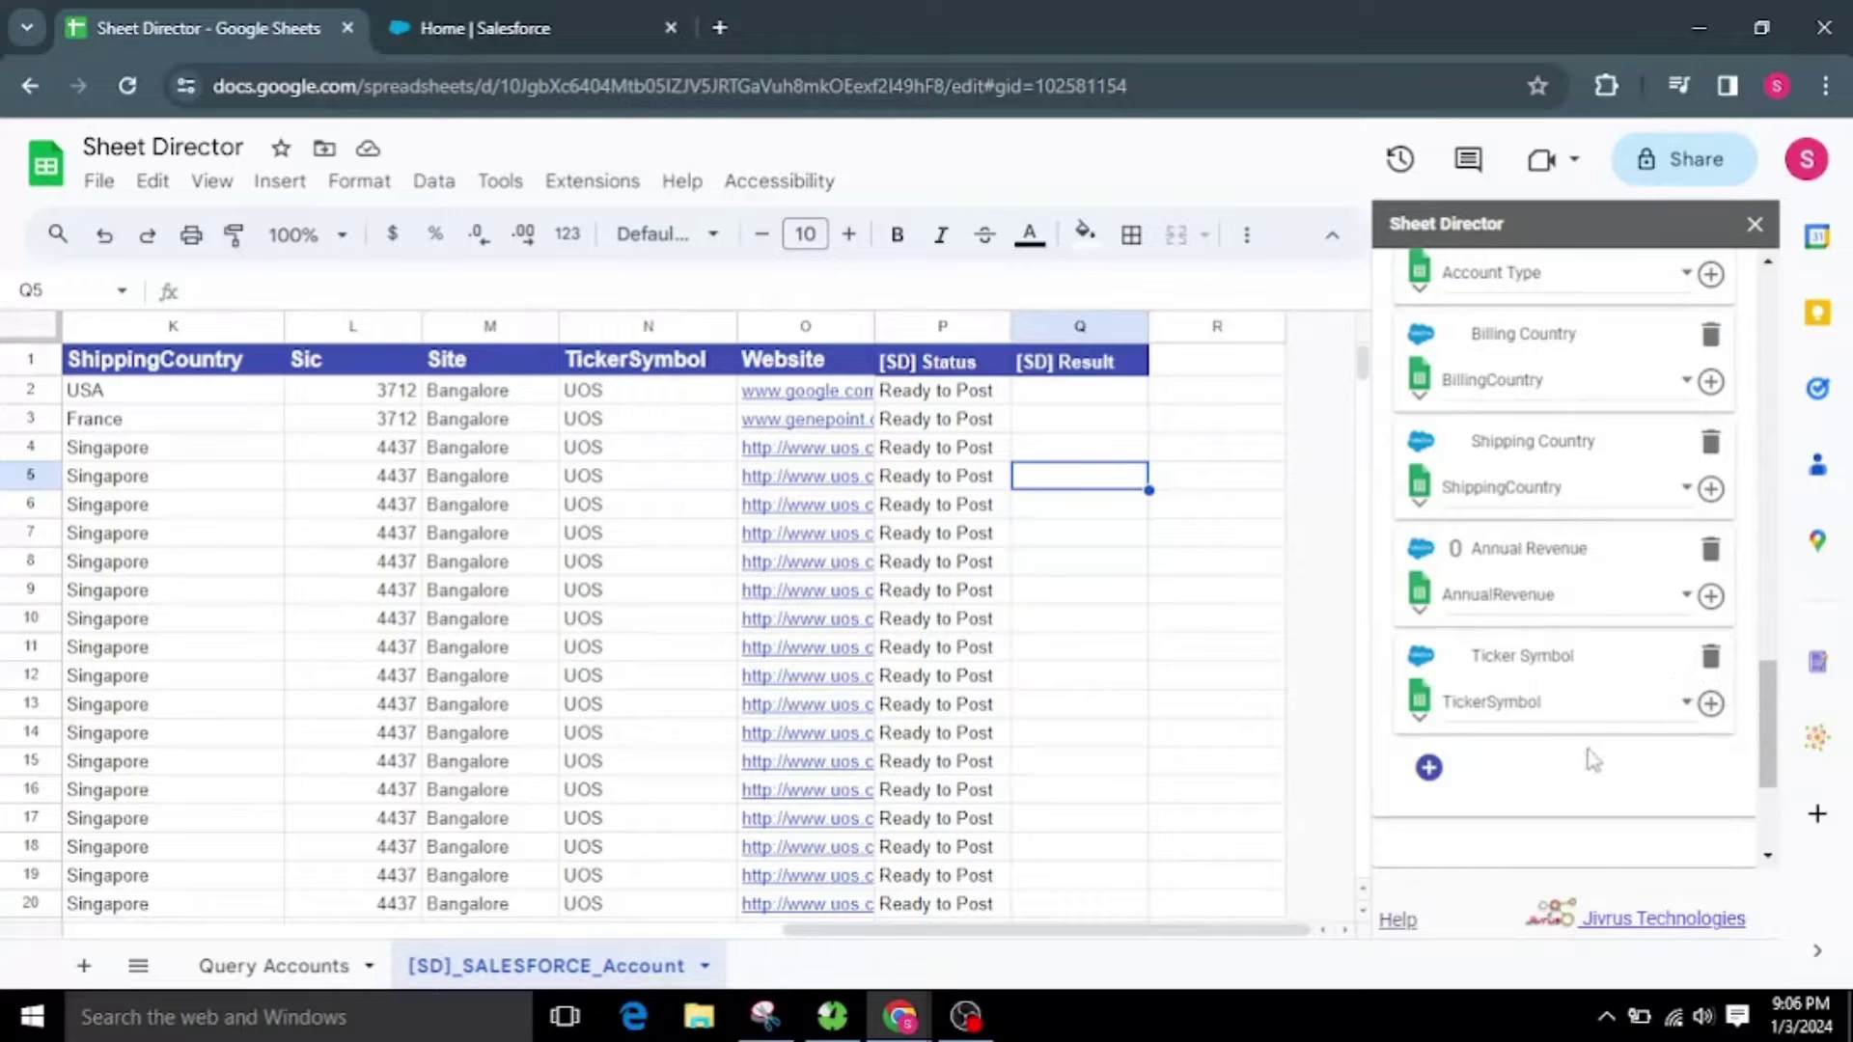
Execute the post service and post the ready records to Salesforce immediately
scroll(1592, 760, down, 1)
scroll(1593, 759, down, 2)
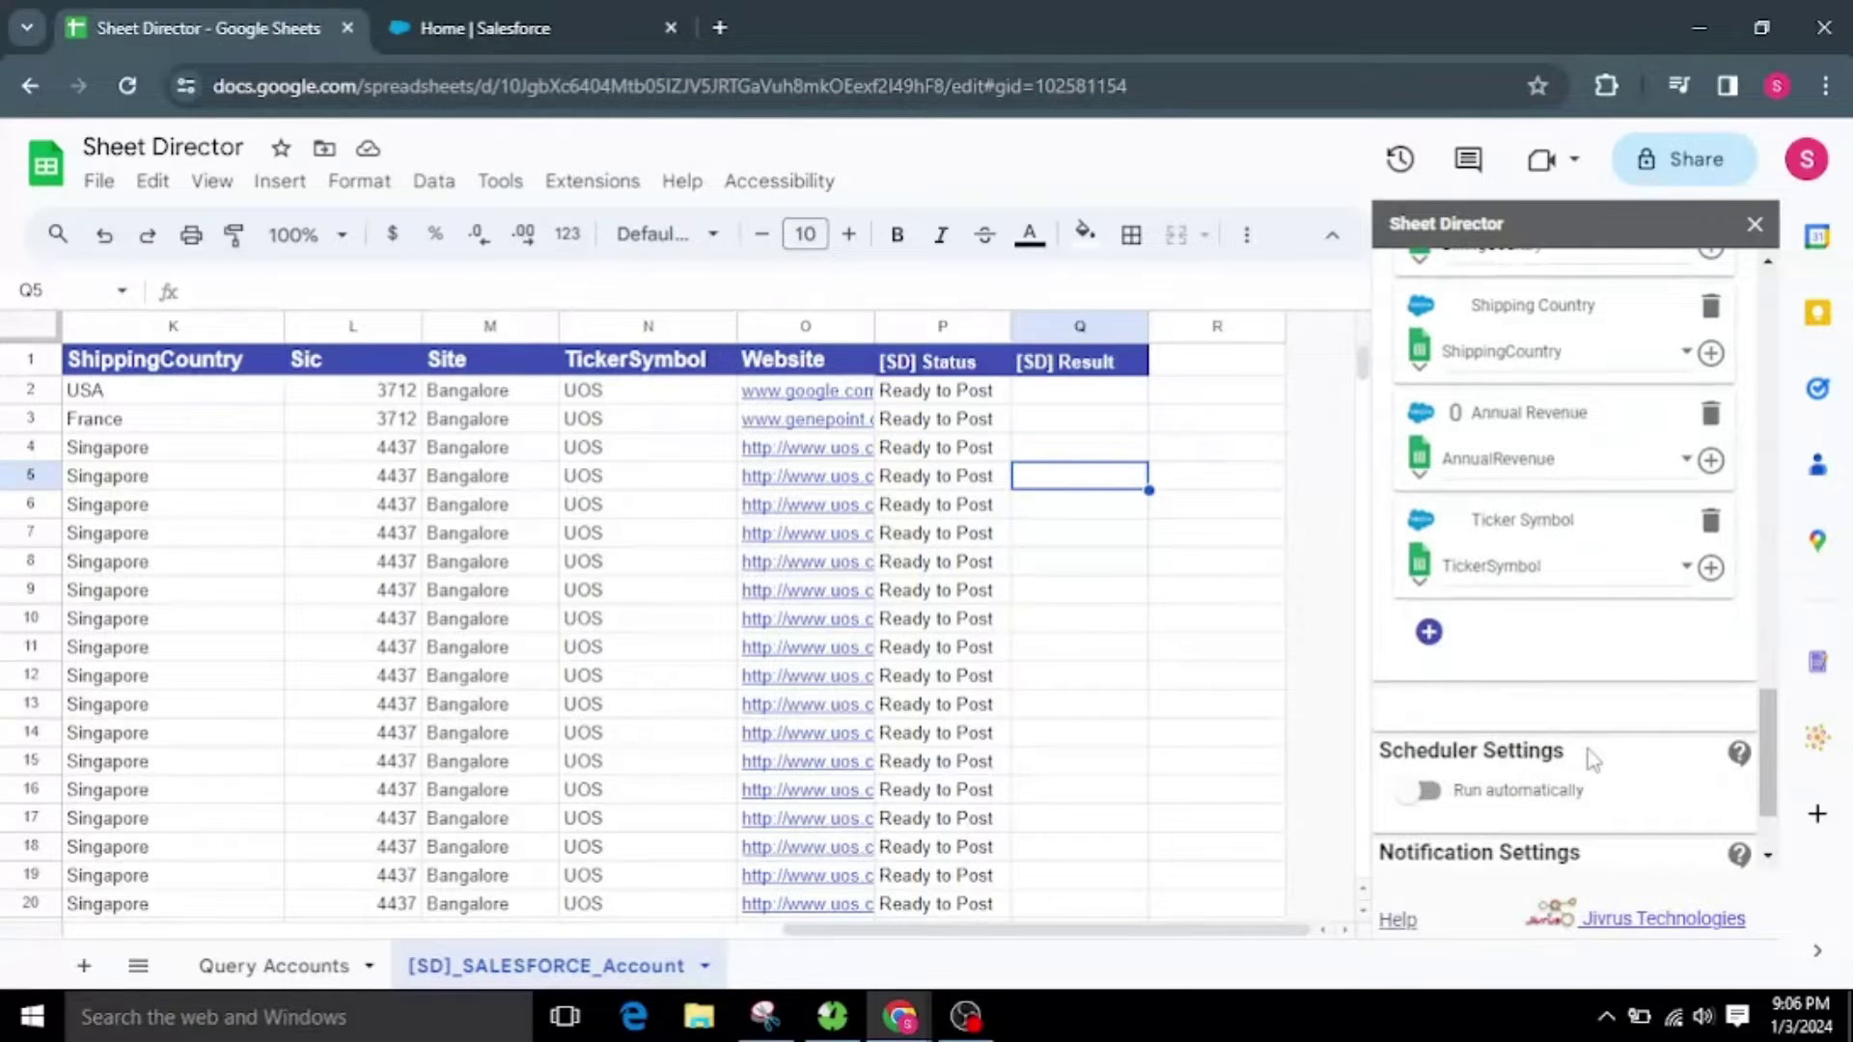
scroll(1593, 760, down, 3)
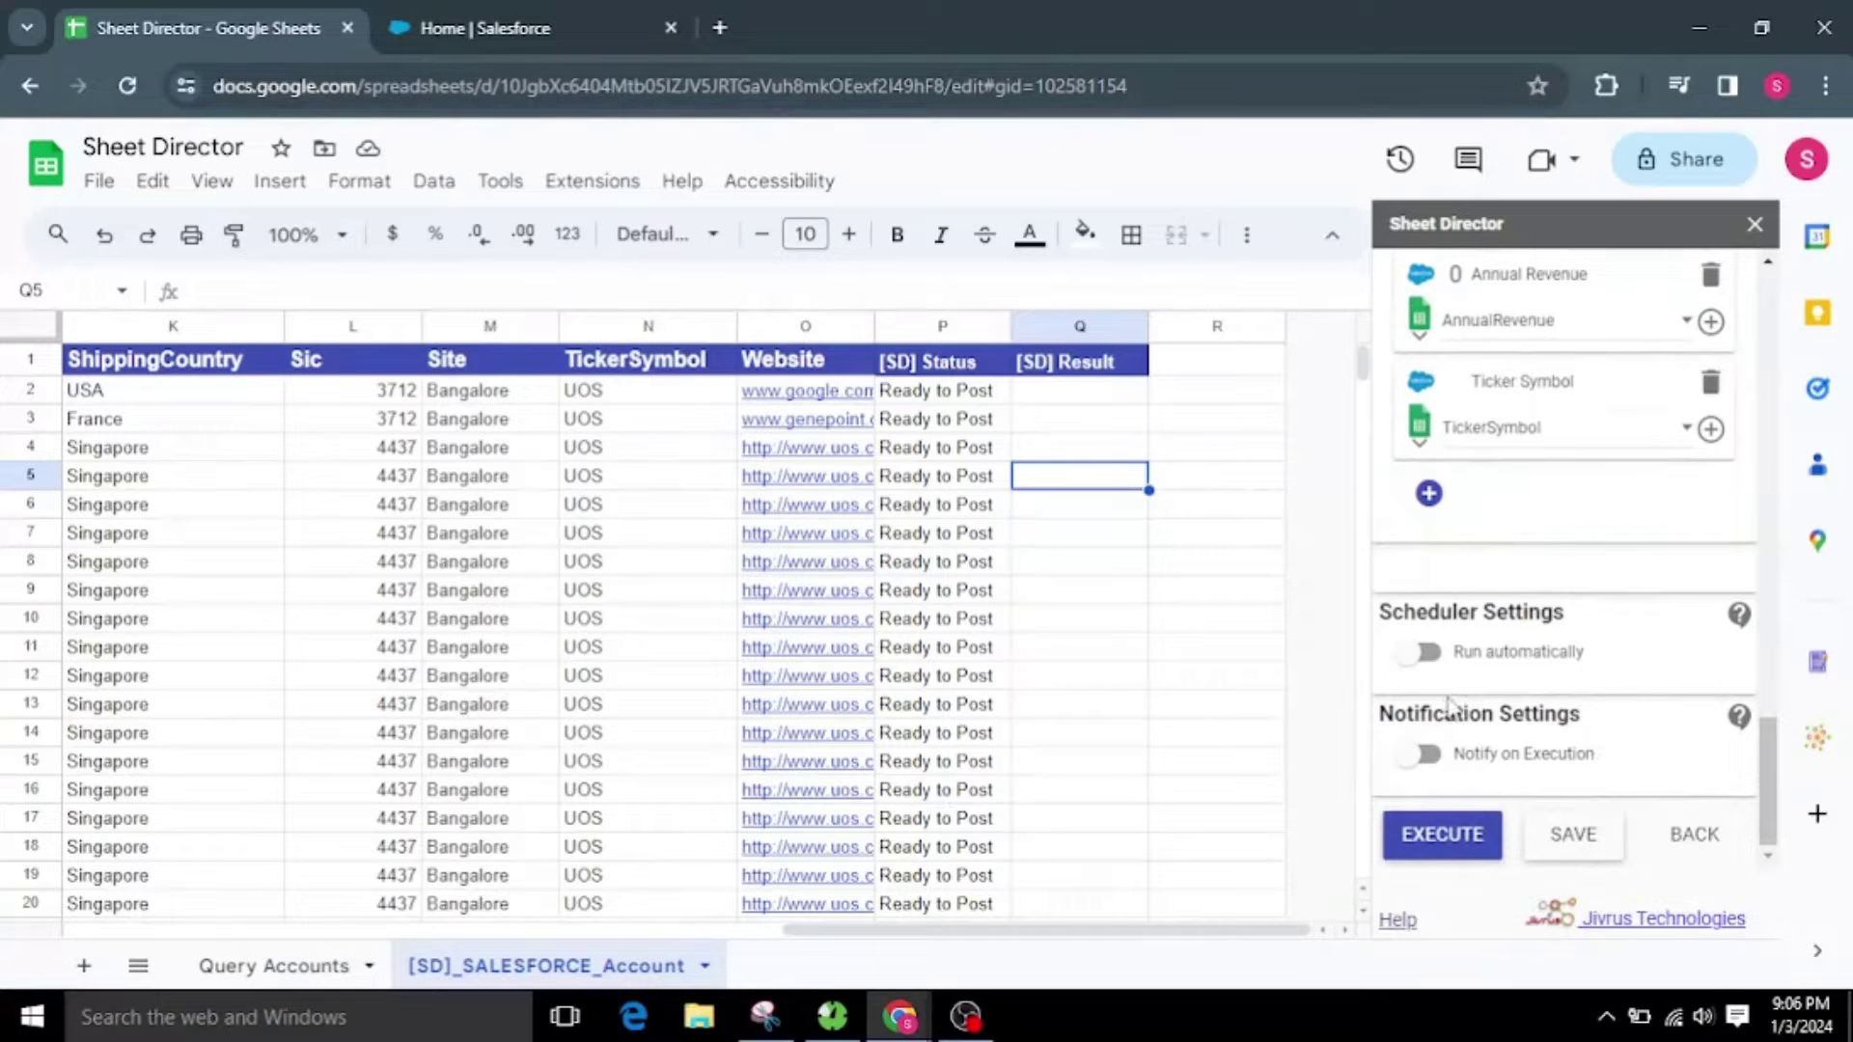
click(1438, 841)
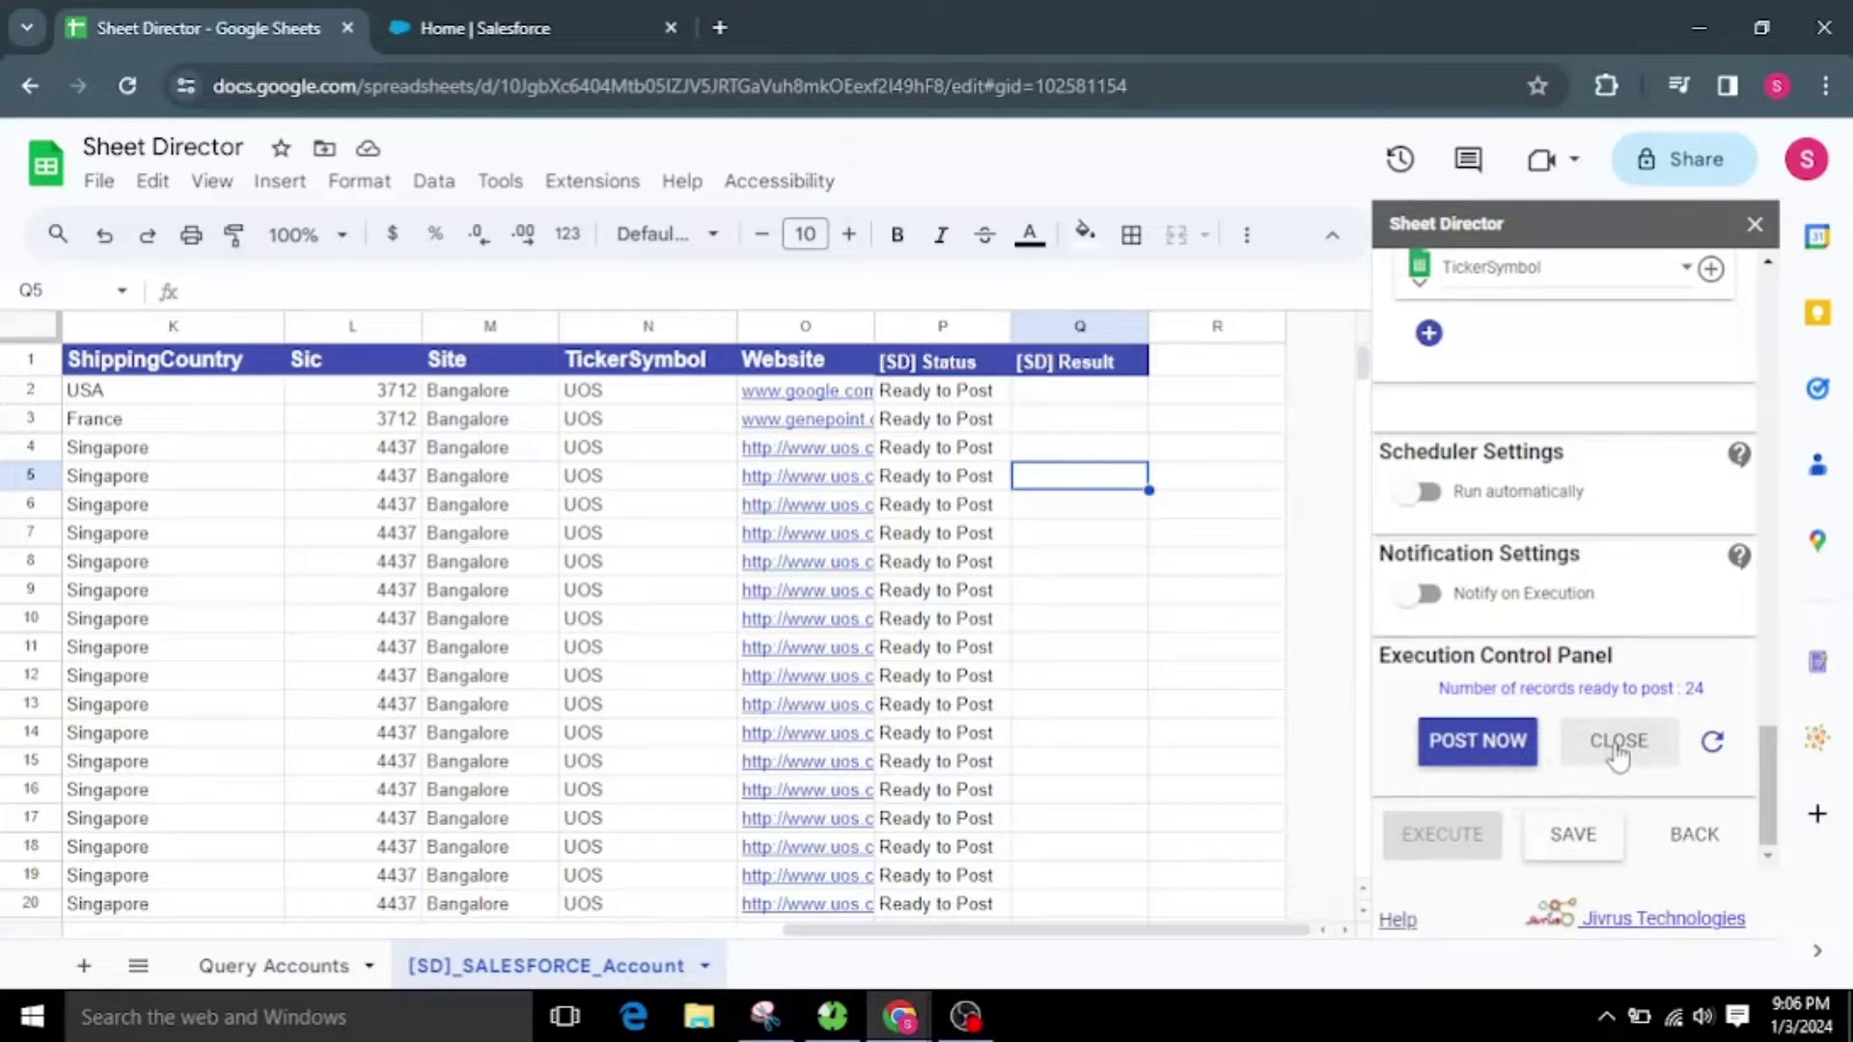
click(1484, 751)
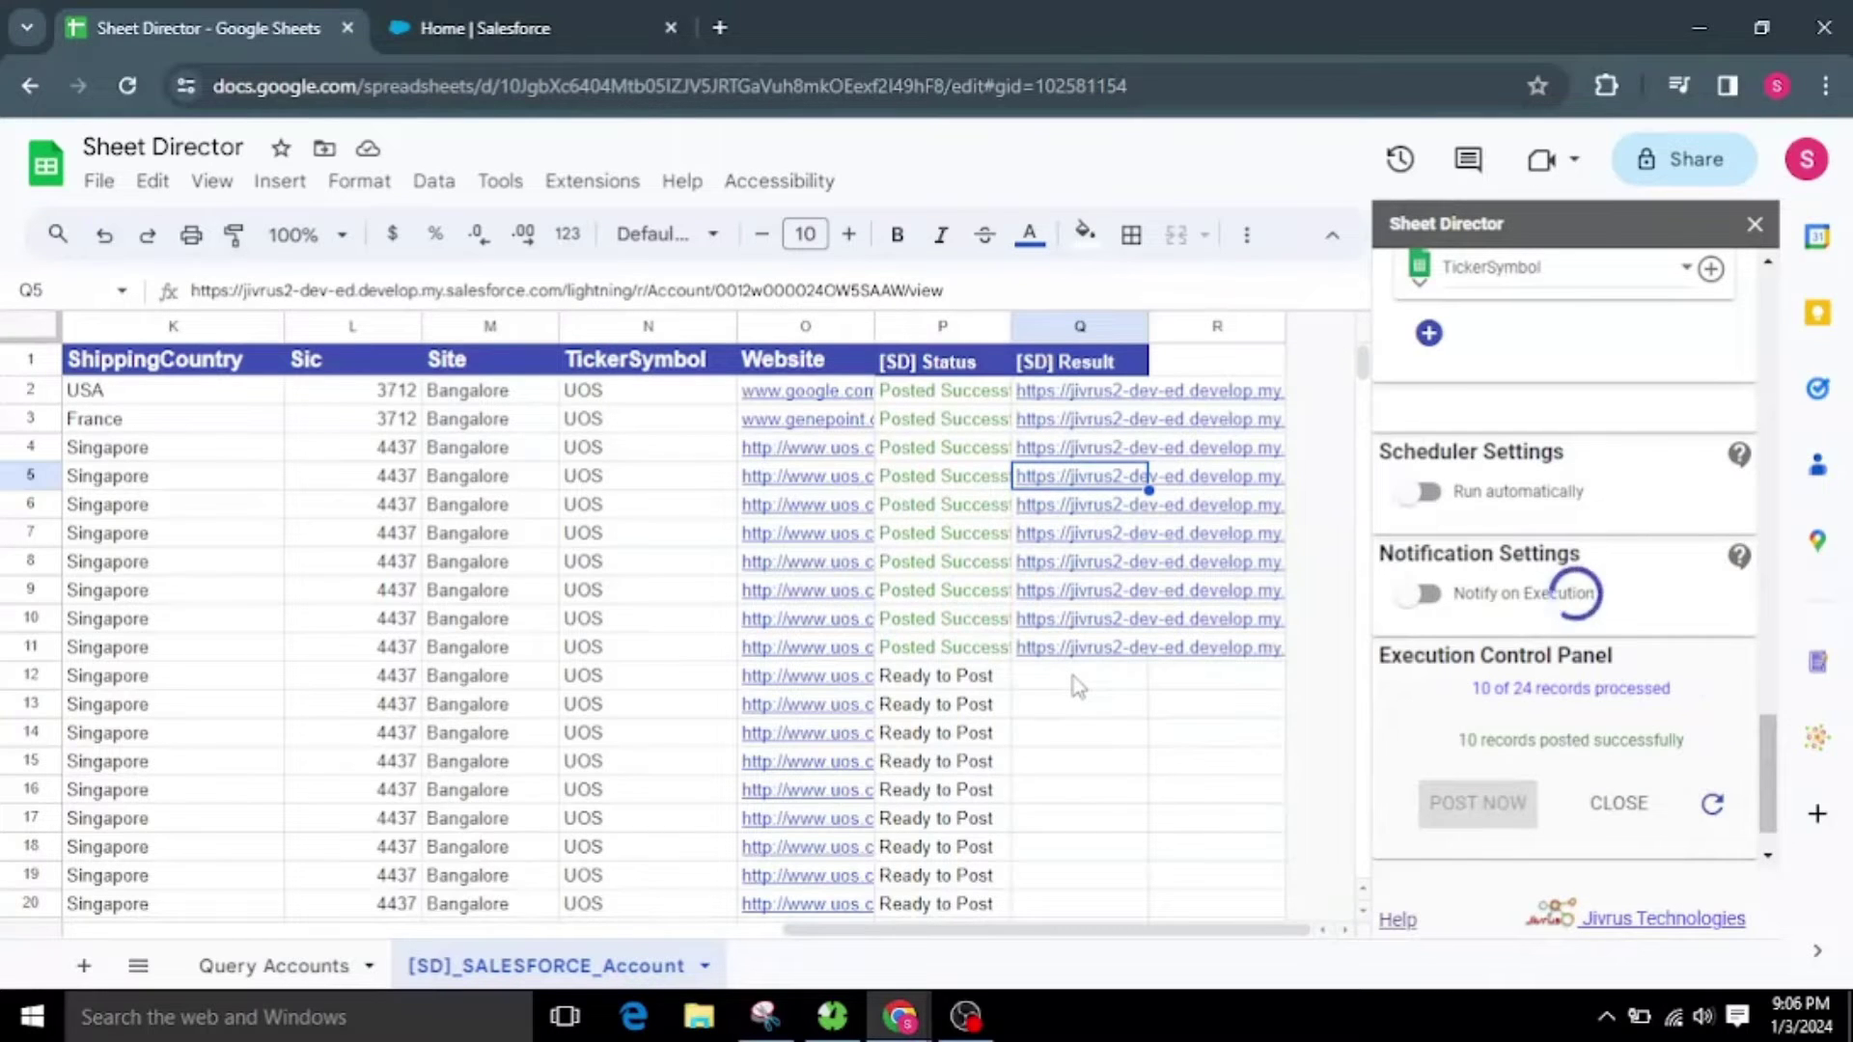
Check the status of the posted rows, view the Salesforce account linked in Q3, and return to the Sheet Director spreadsheet
scroll(1078, 687, down, 2)
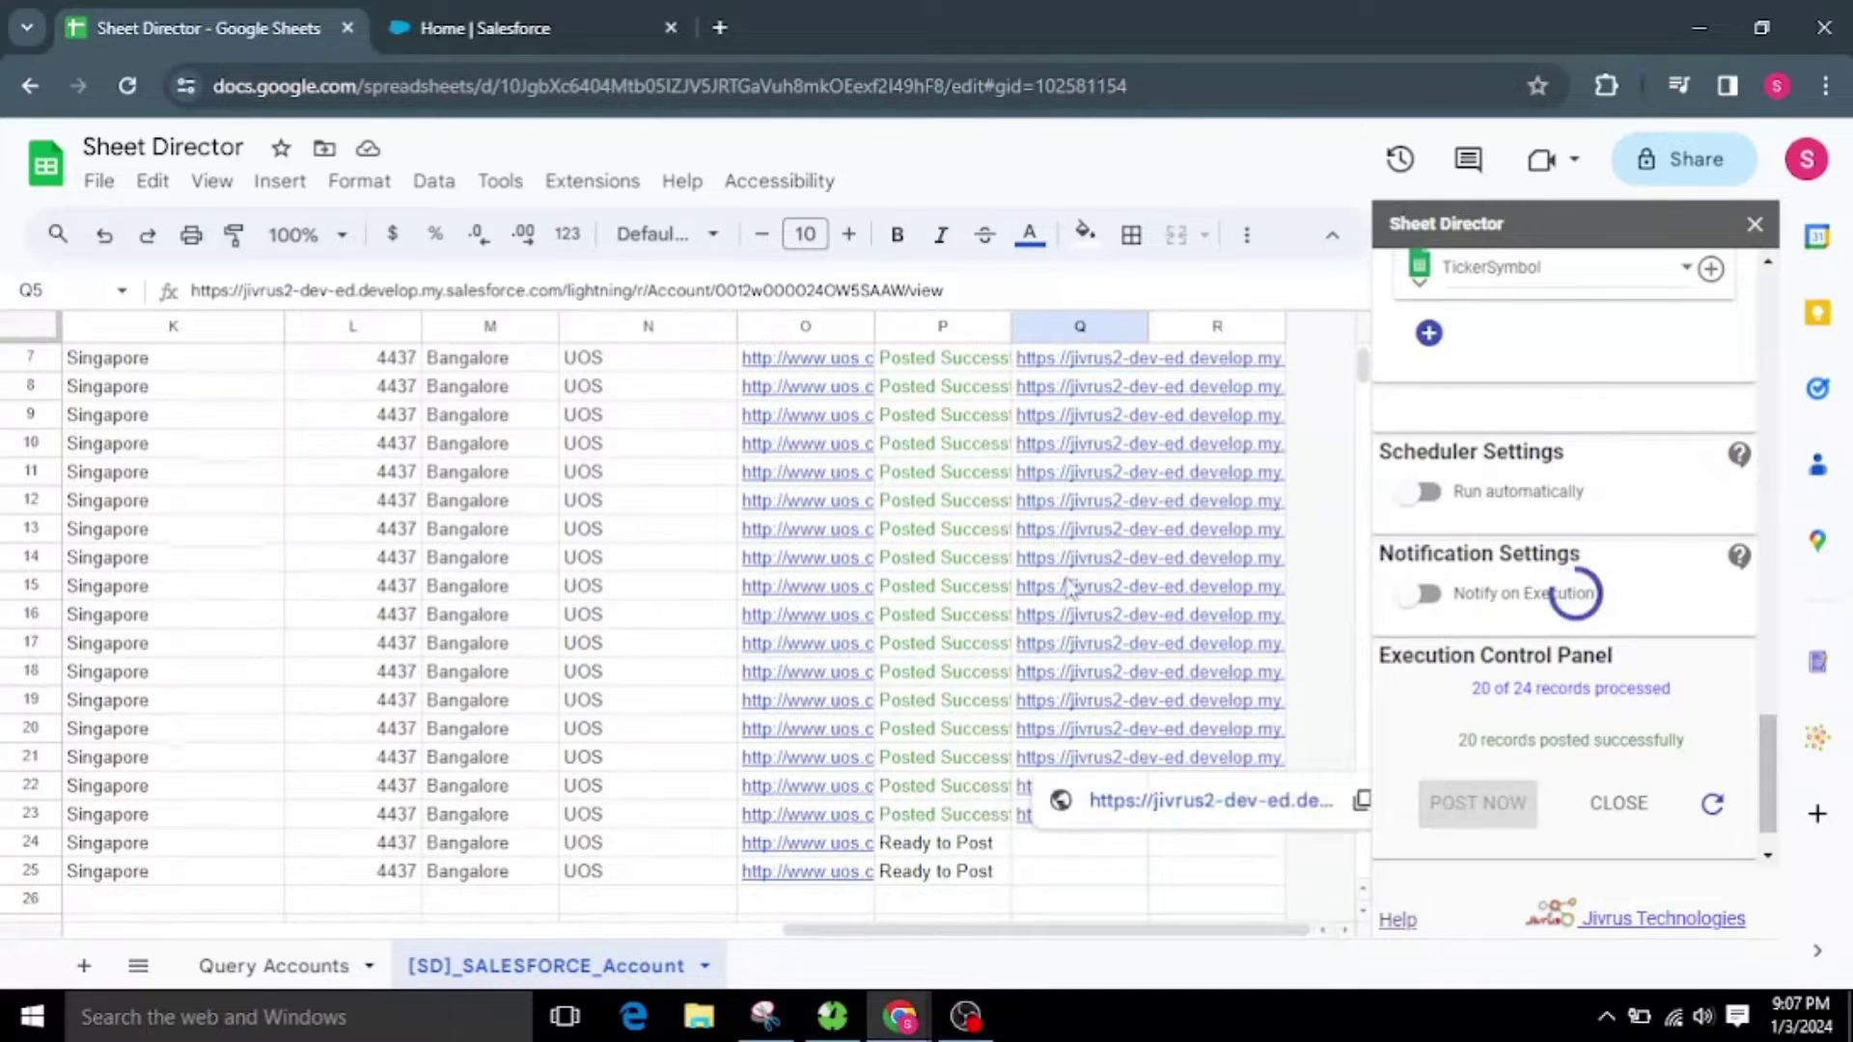
scroll(1006, 915, up, 2)
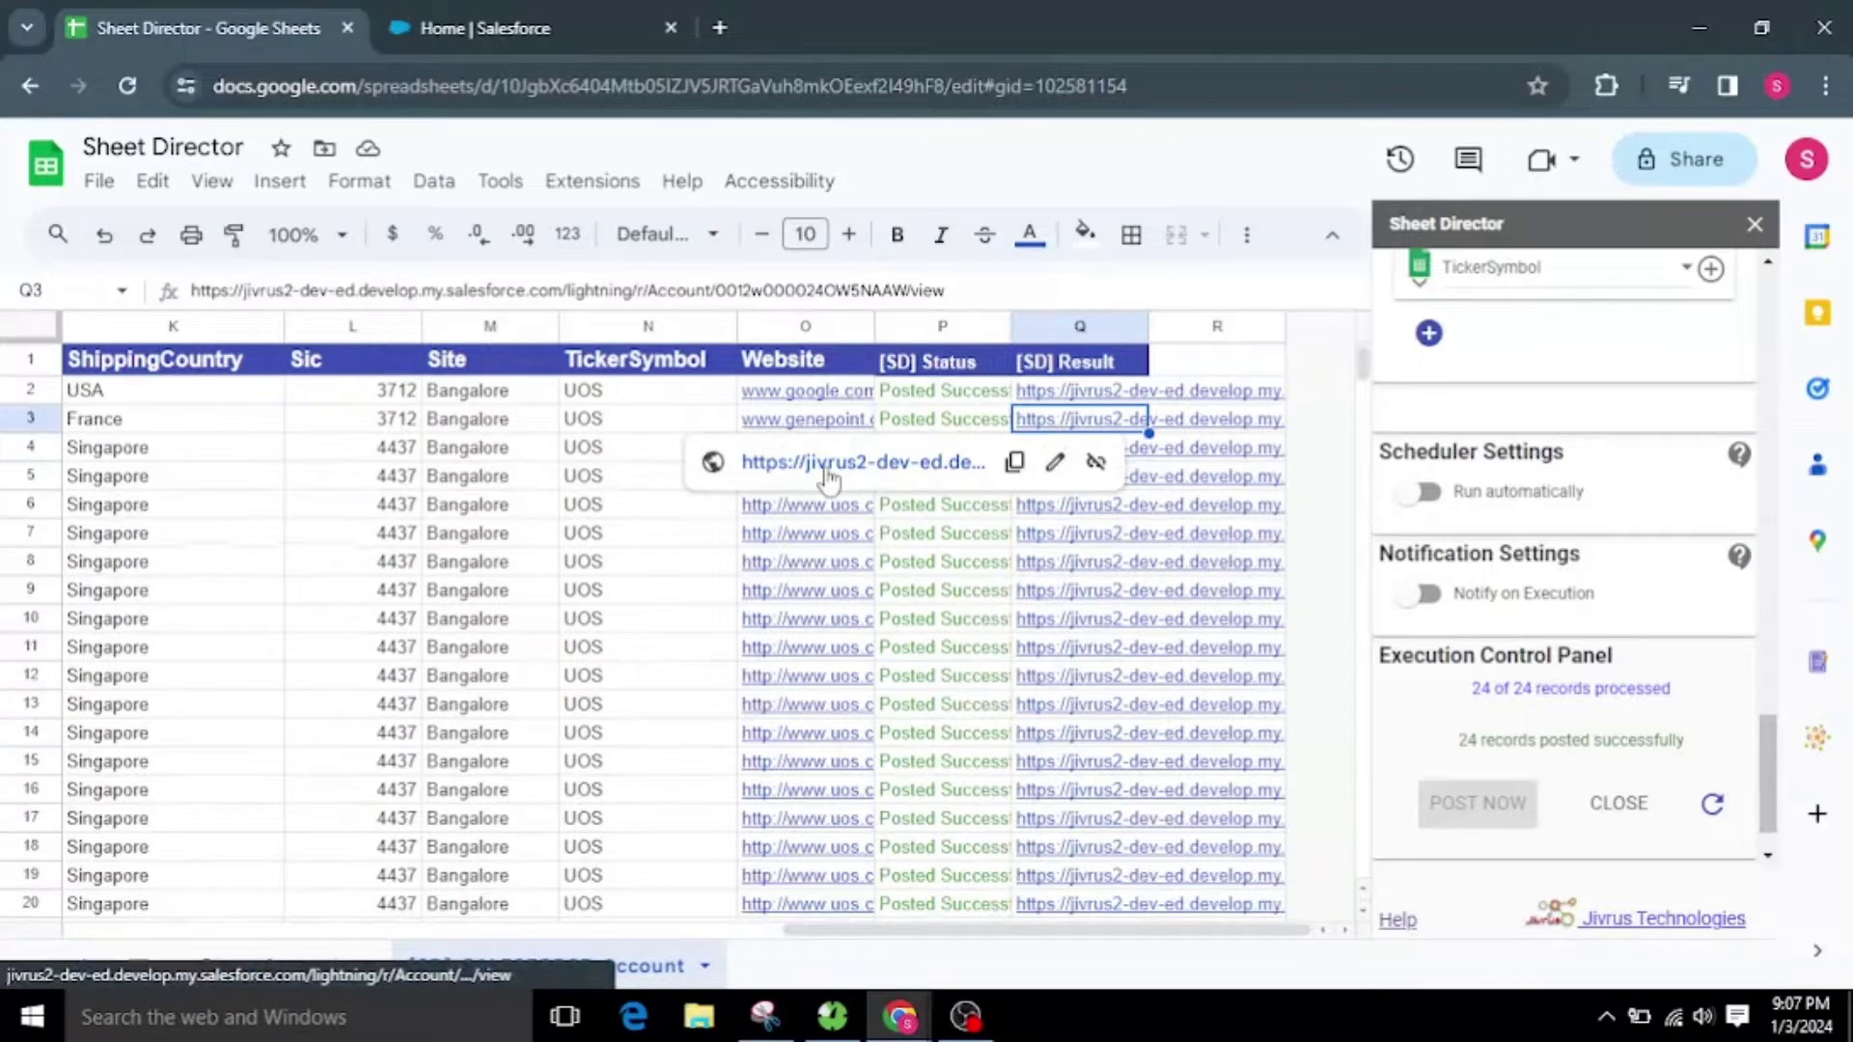
click(828, 468)
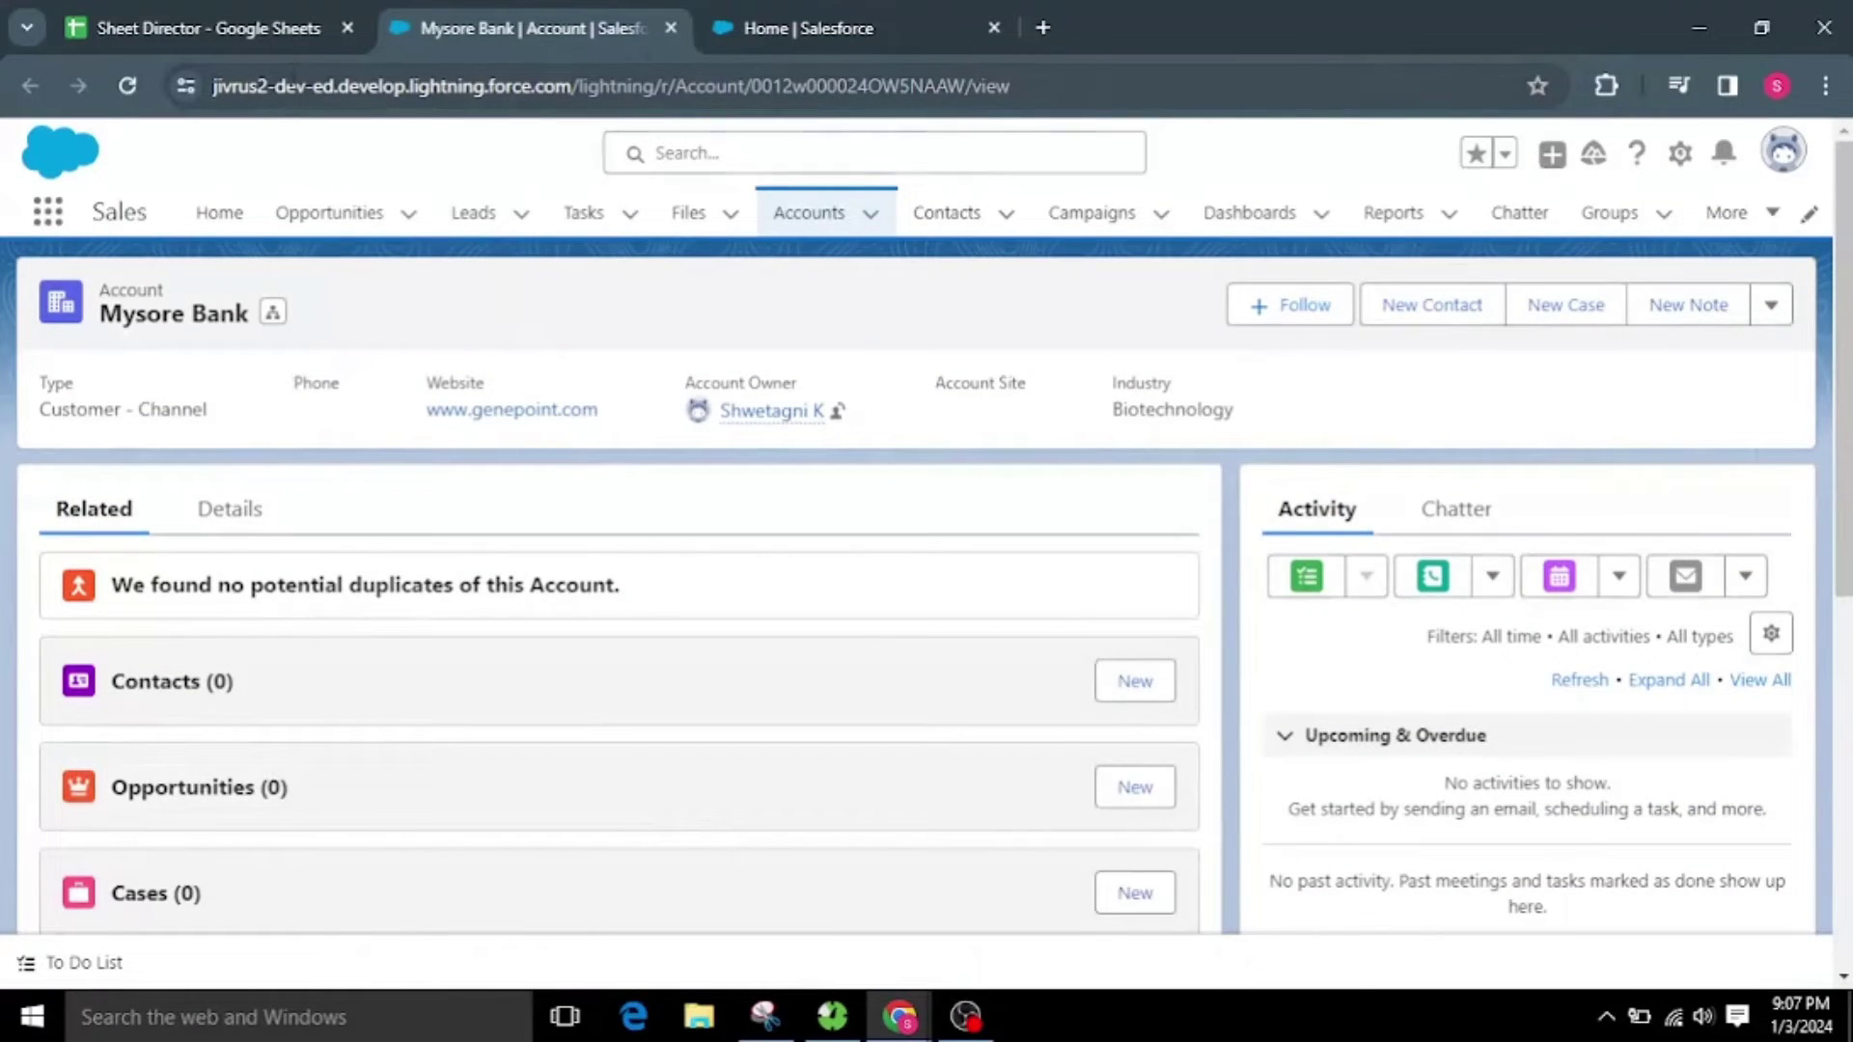
click(283, 30)
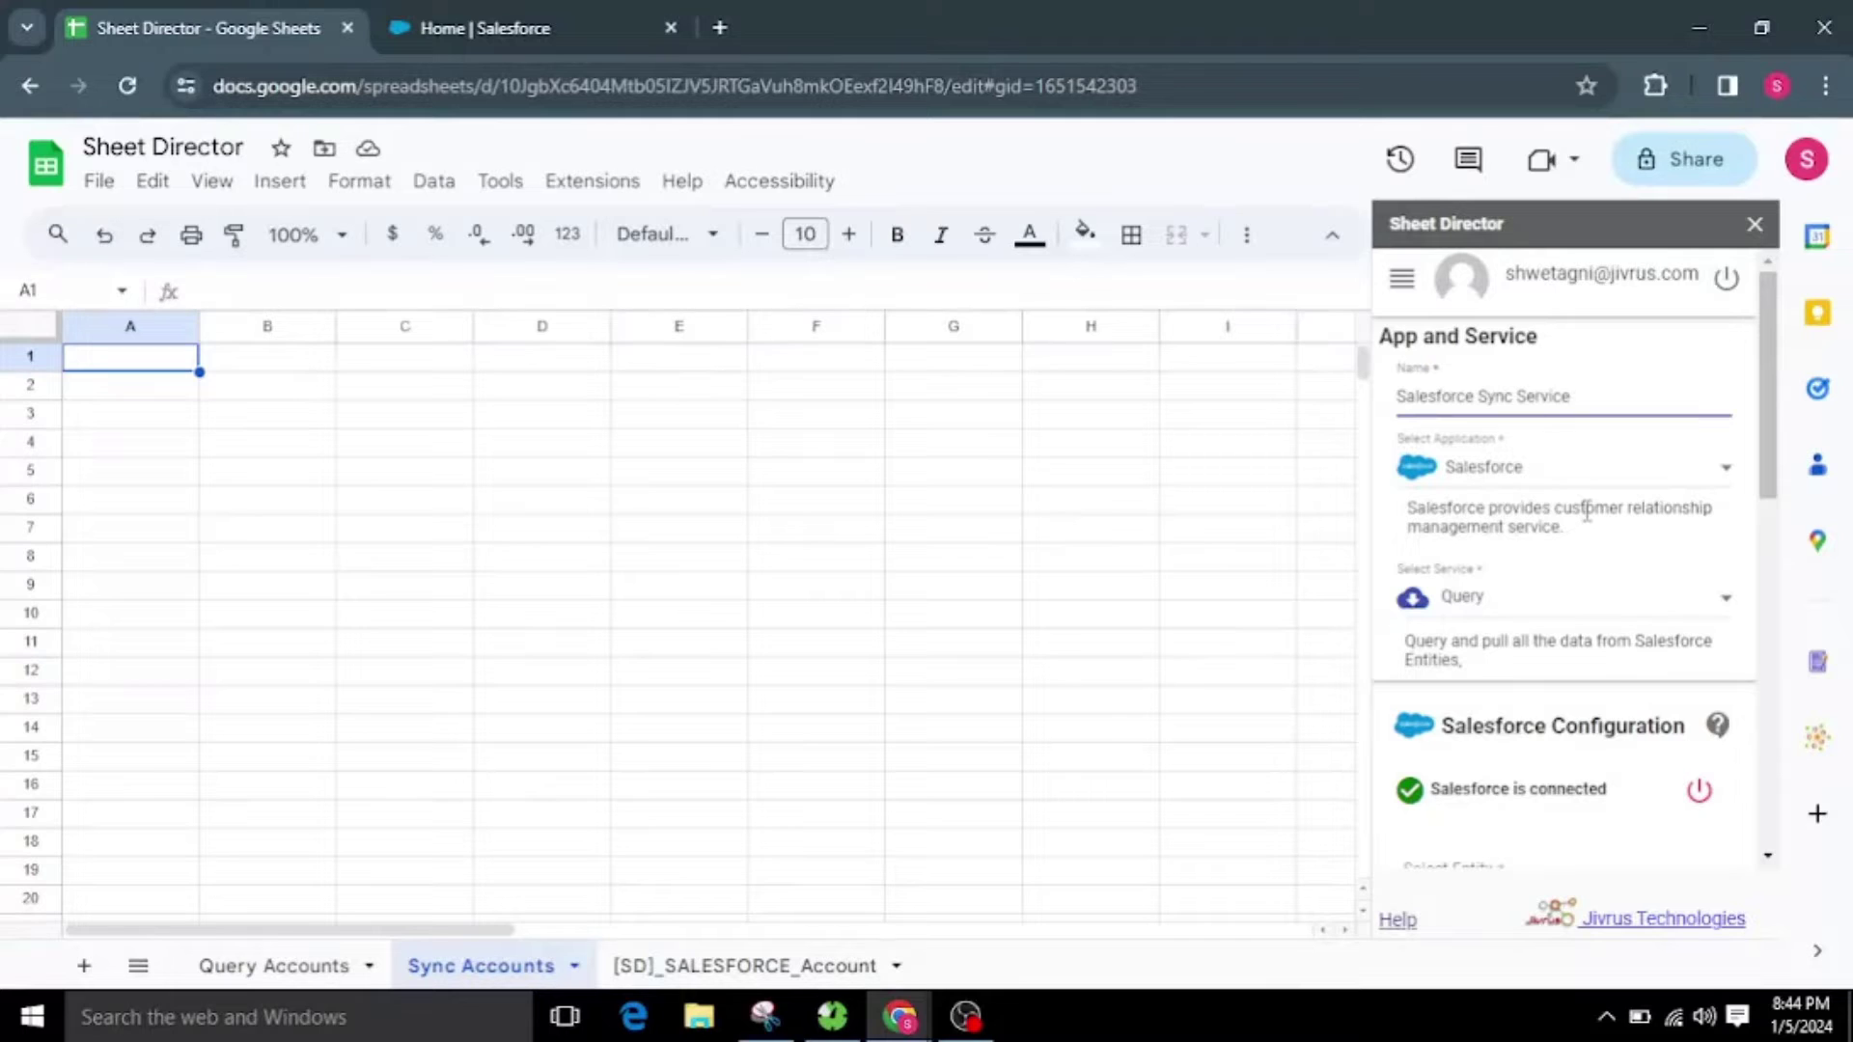
Set the service type of the Salesforce Sync Service to Synchronize
drag(1599, 397, 1382, 413)
click(1601, 397)
click(1578, 614)
click(1494, 728)
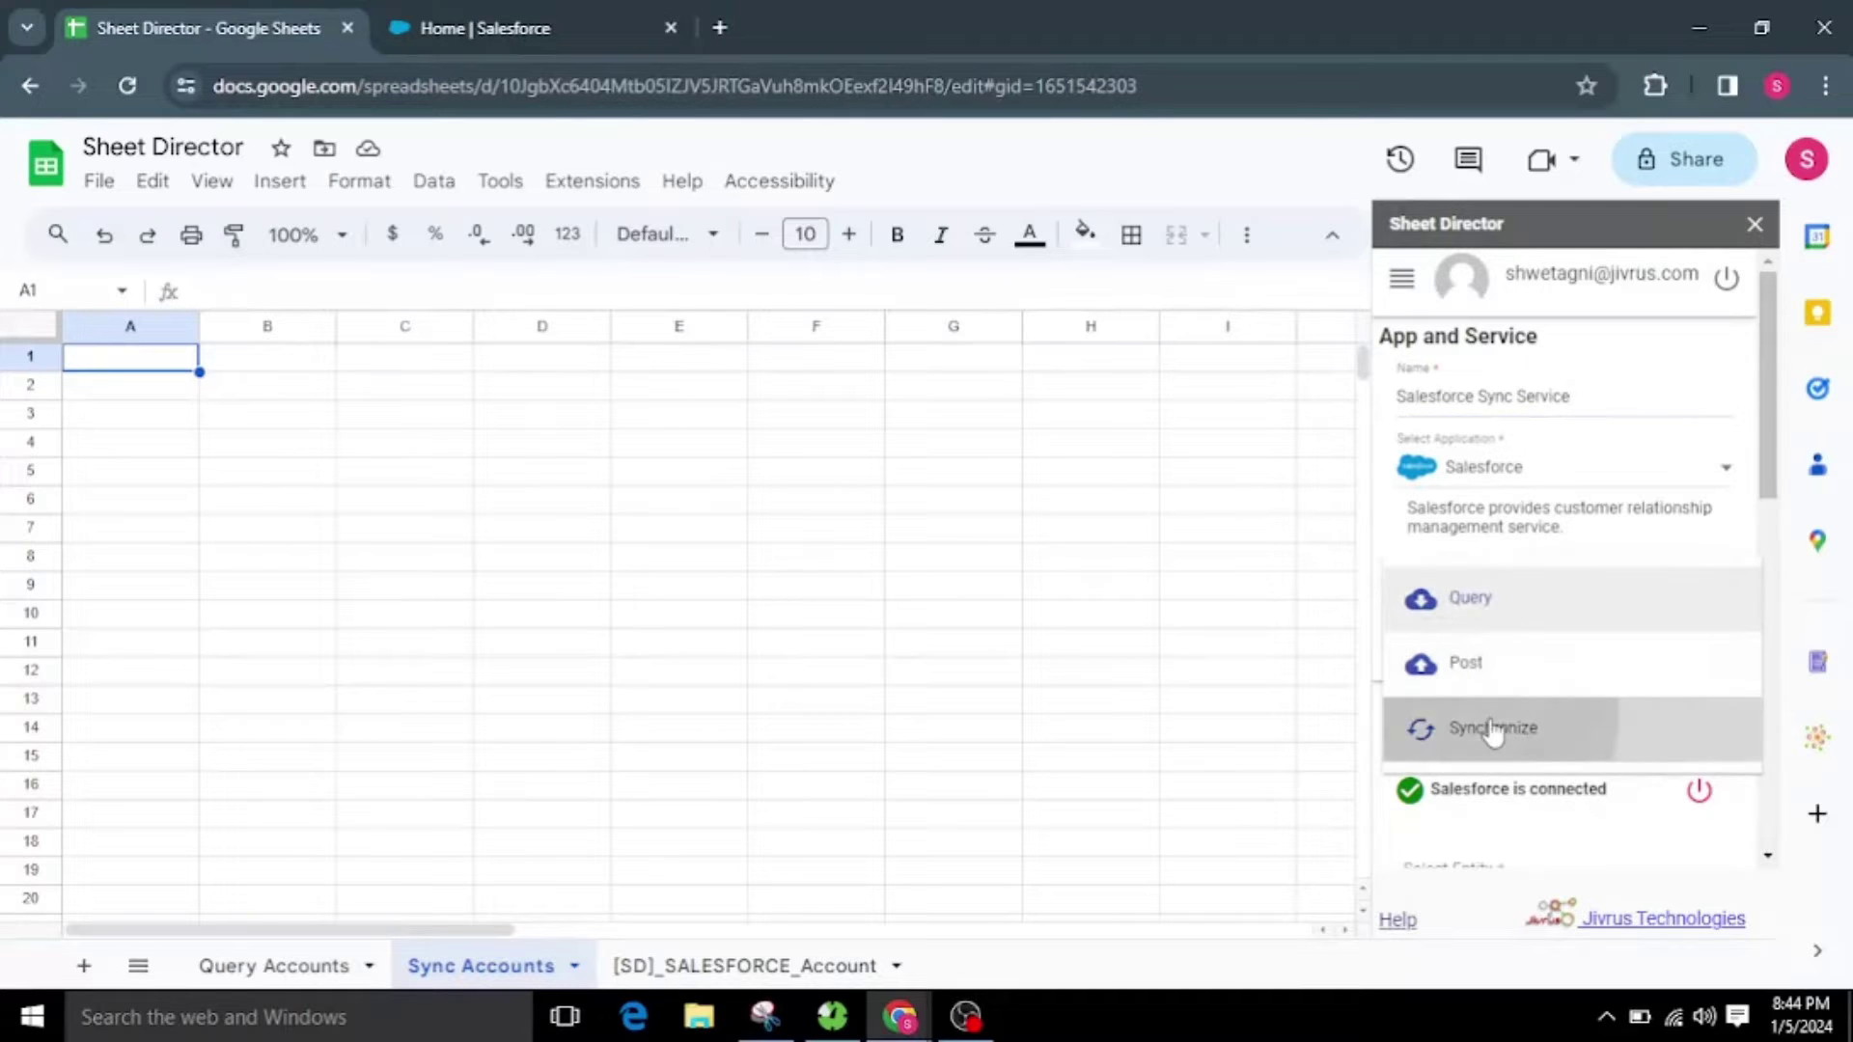
Choose Account as the Salesforce entity for the sync service
scroll(1679, 819, down, 1)
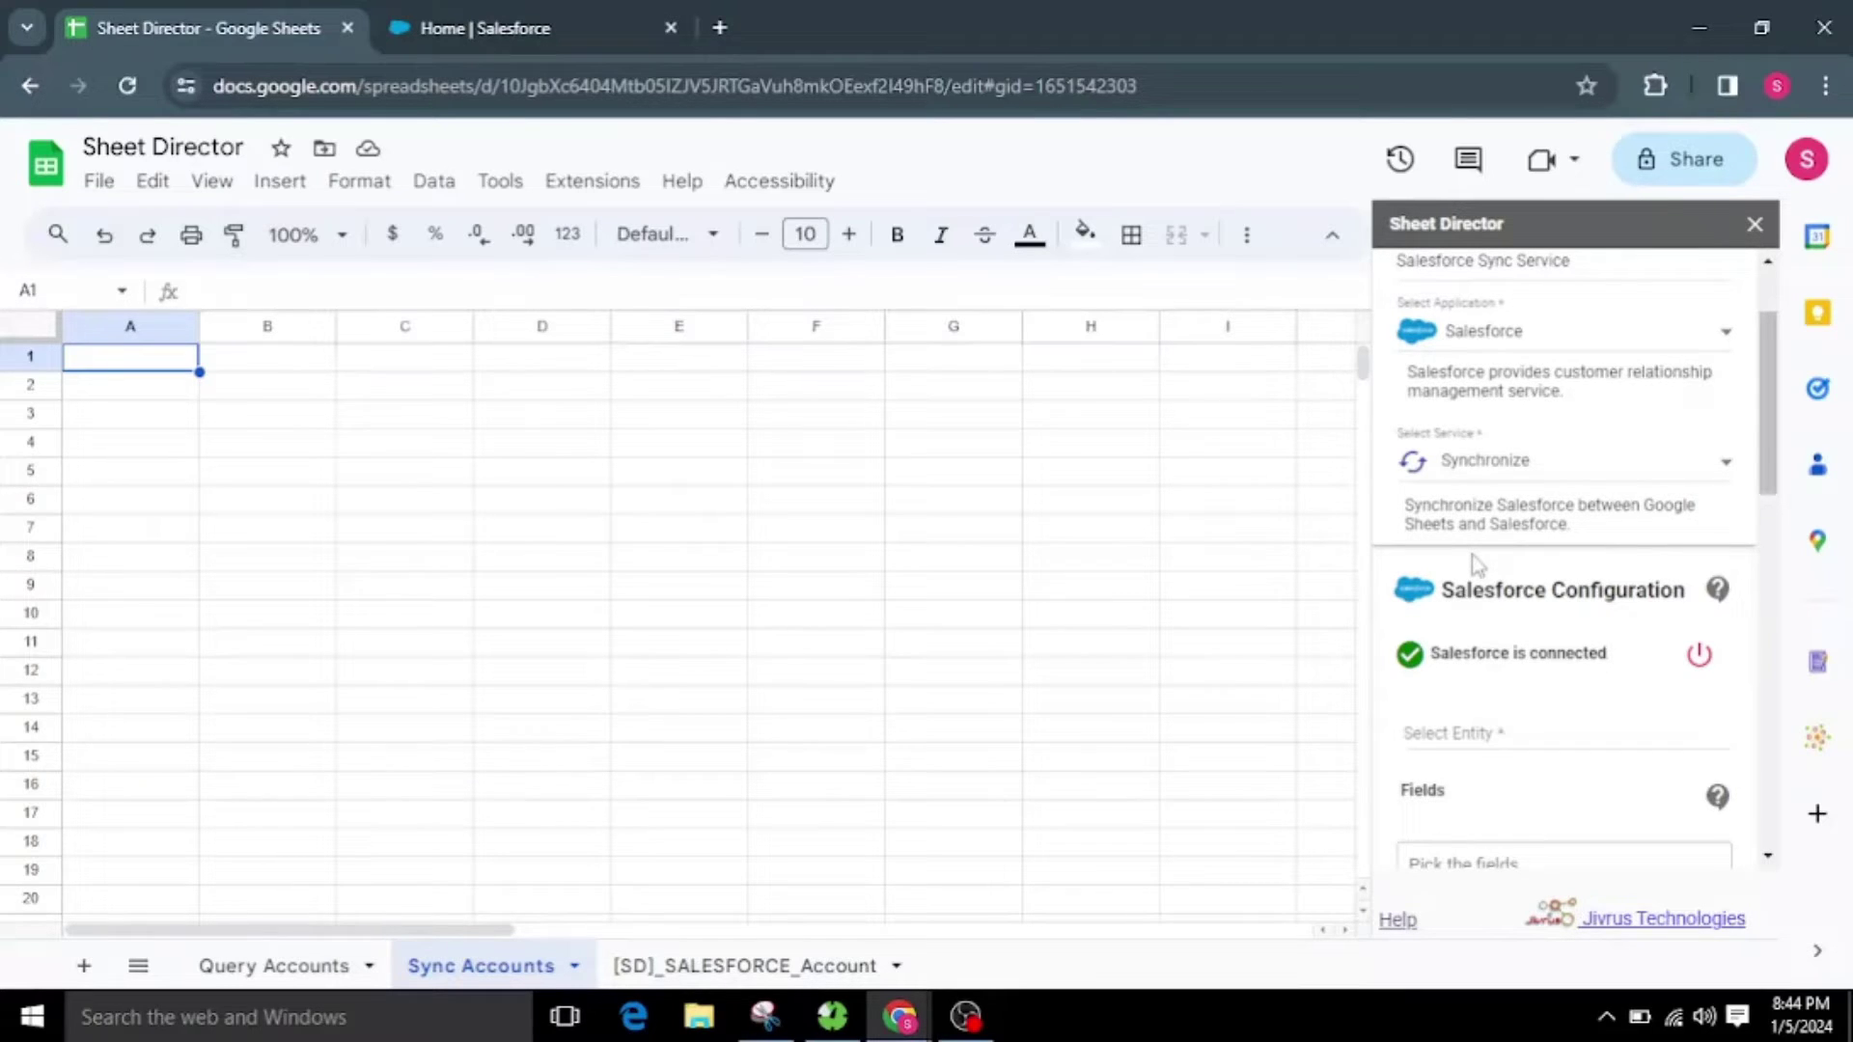
scroll(1496, 608, down, 1)
click(1505, 591)
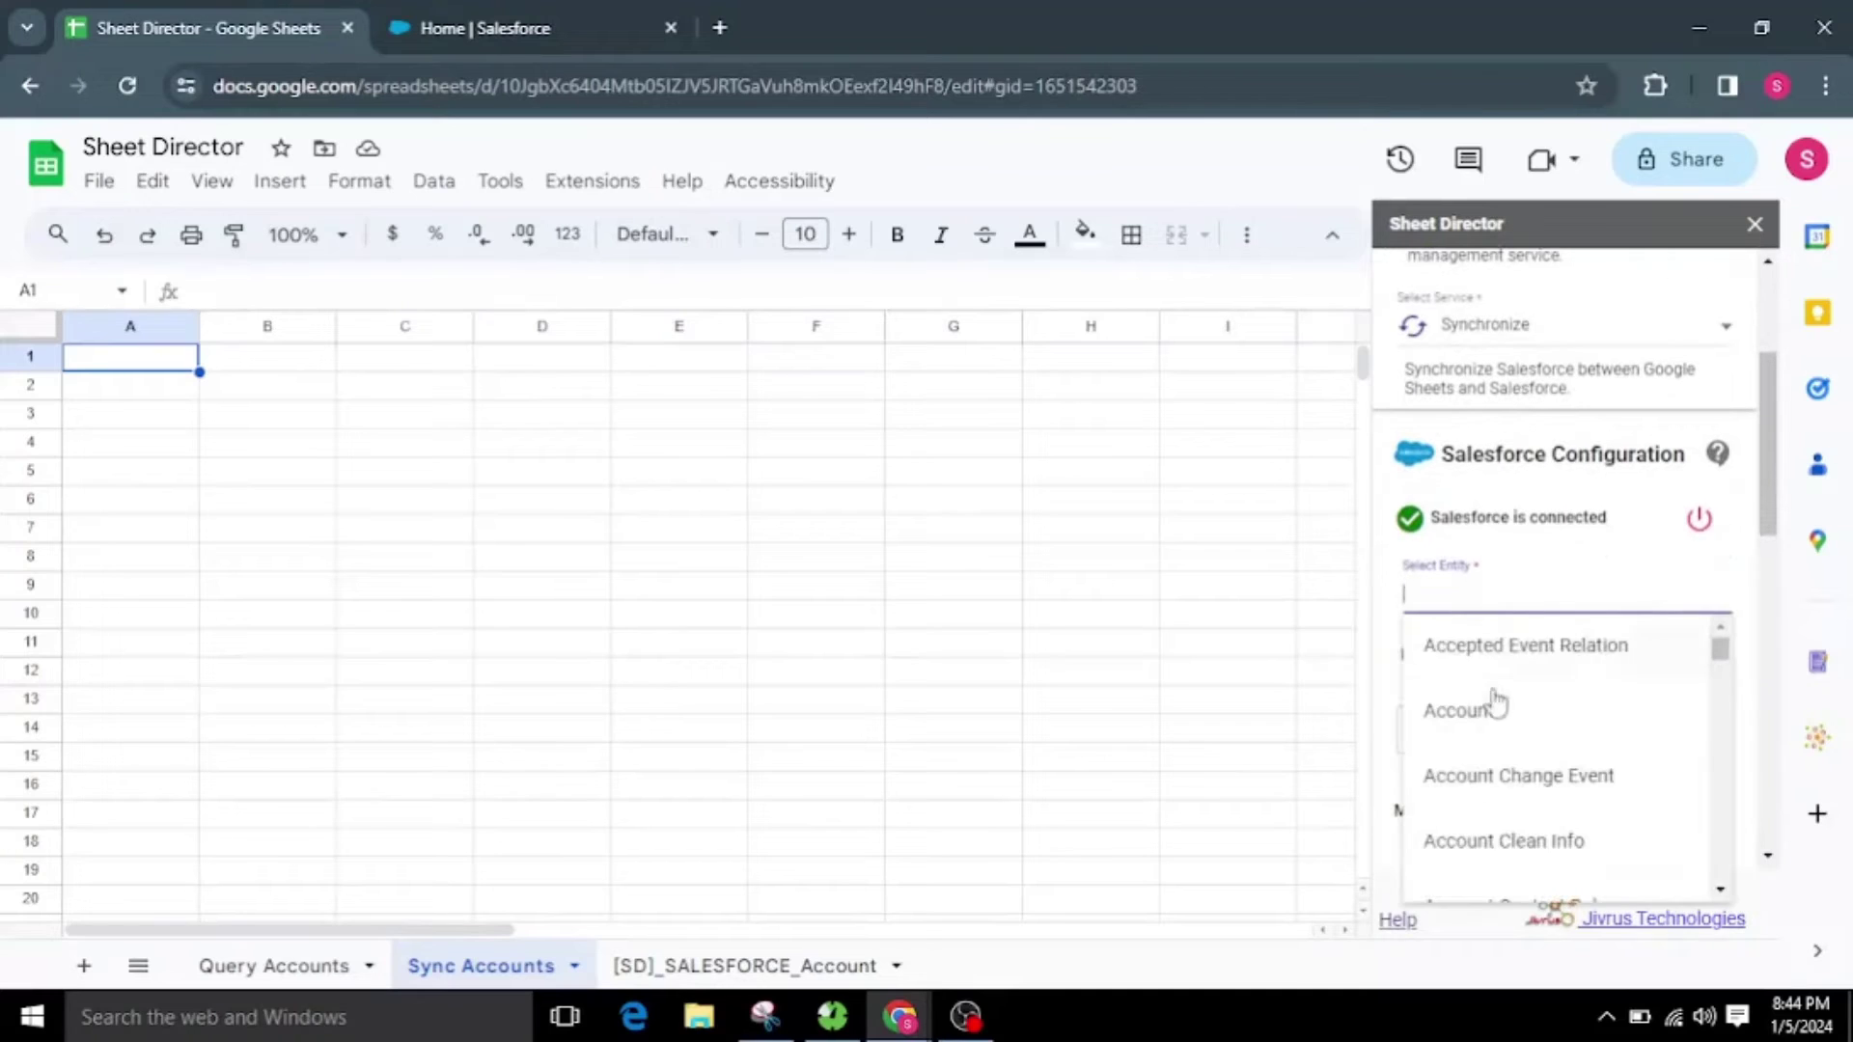
click(1493, 711)
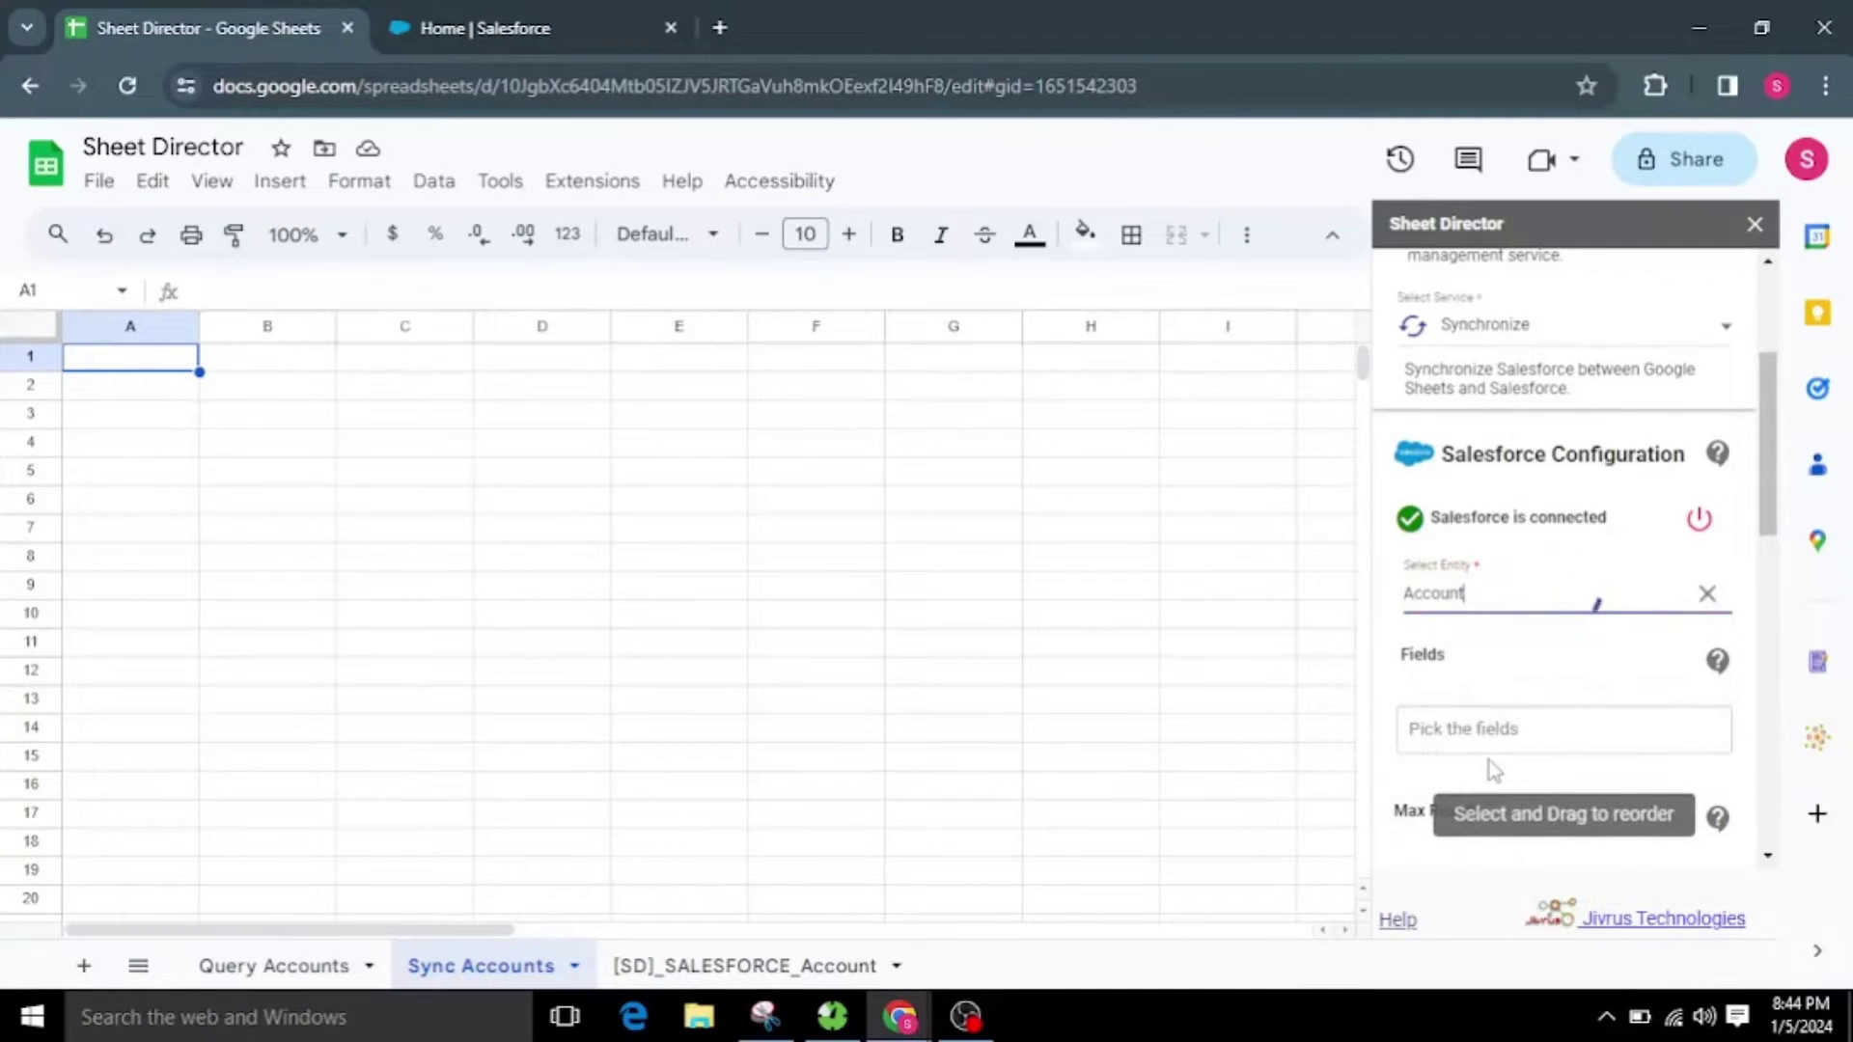
Add the fields Account ID, Account Name, Account Type, Billing Street, Billing City and Billing State/Province to the sync
click(1496, 729)
scroll(1501, 675, down, 1)
click(1506, 637)
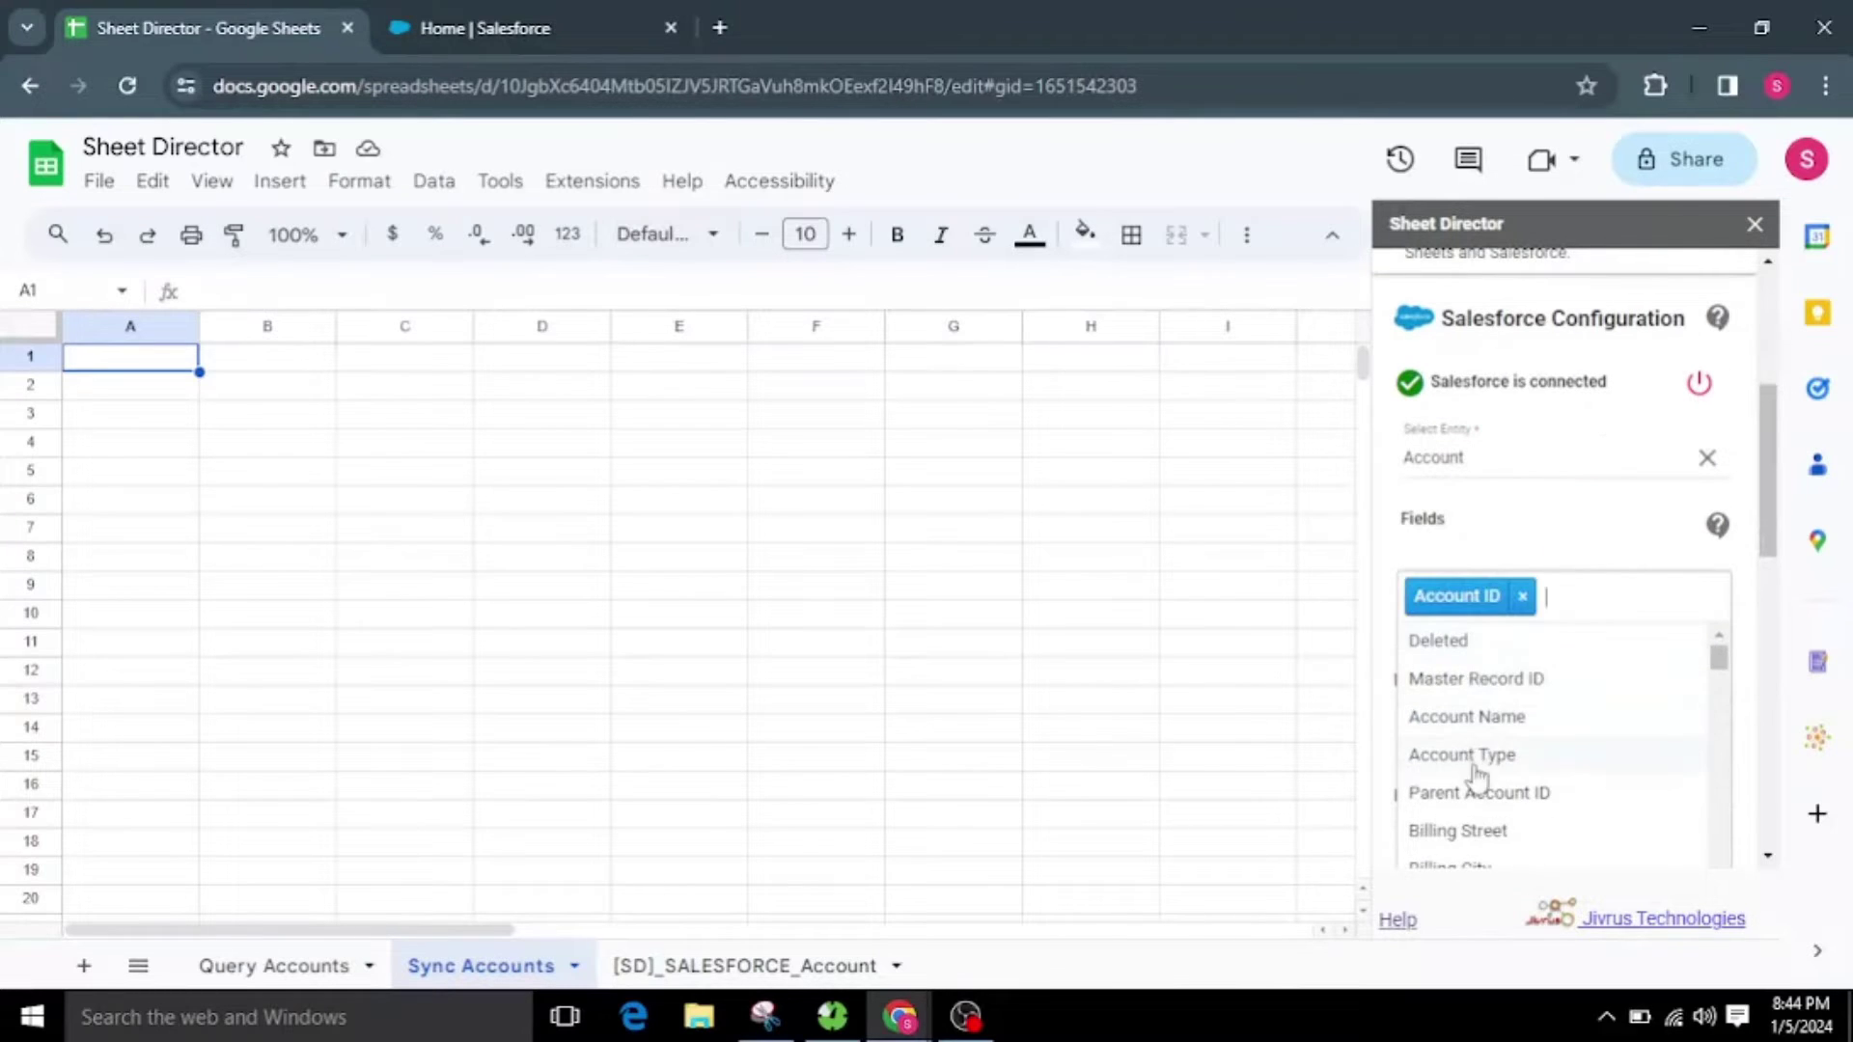
click(1491, 725)
click(1496, 743)
click(1494, 820)
click(1496, 822)
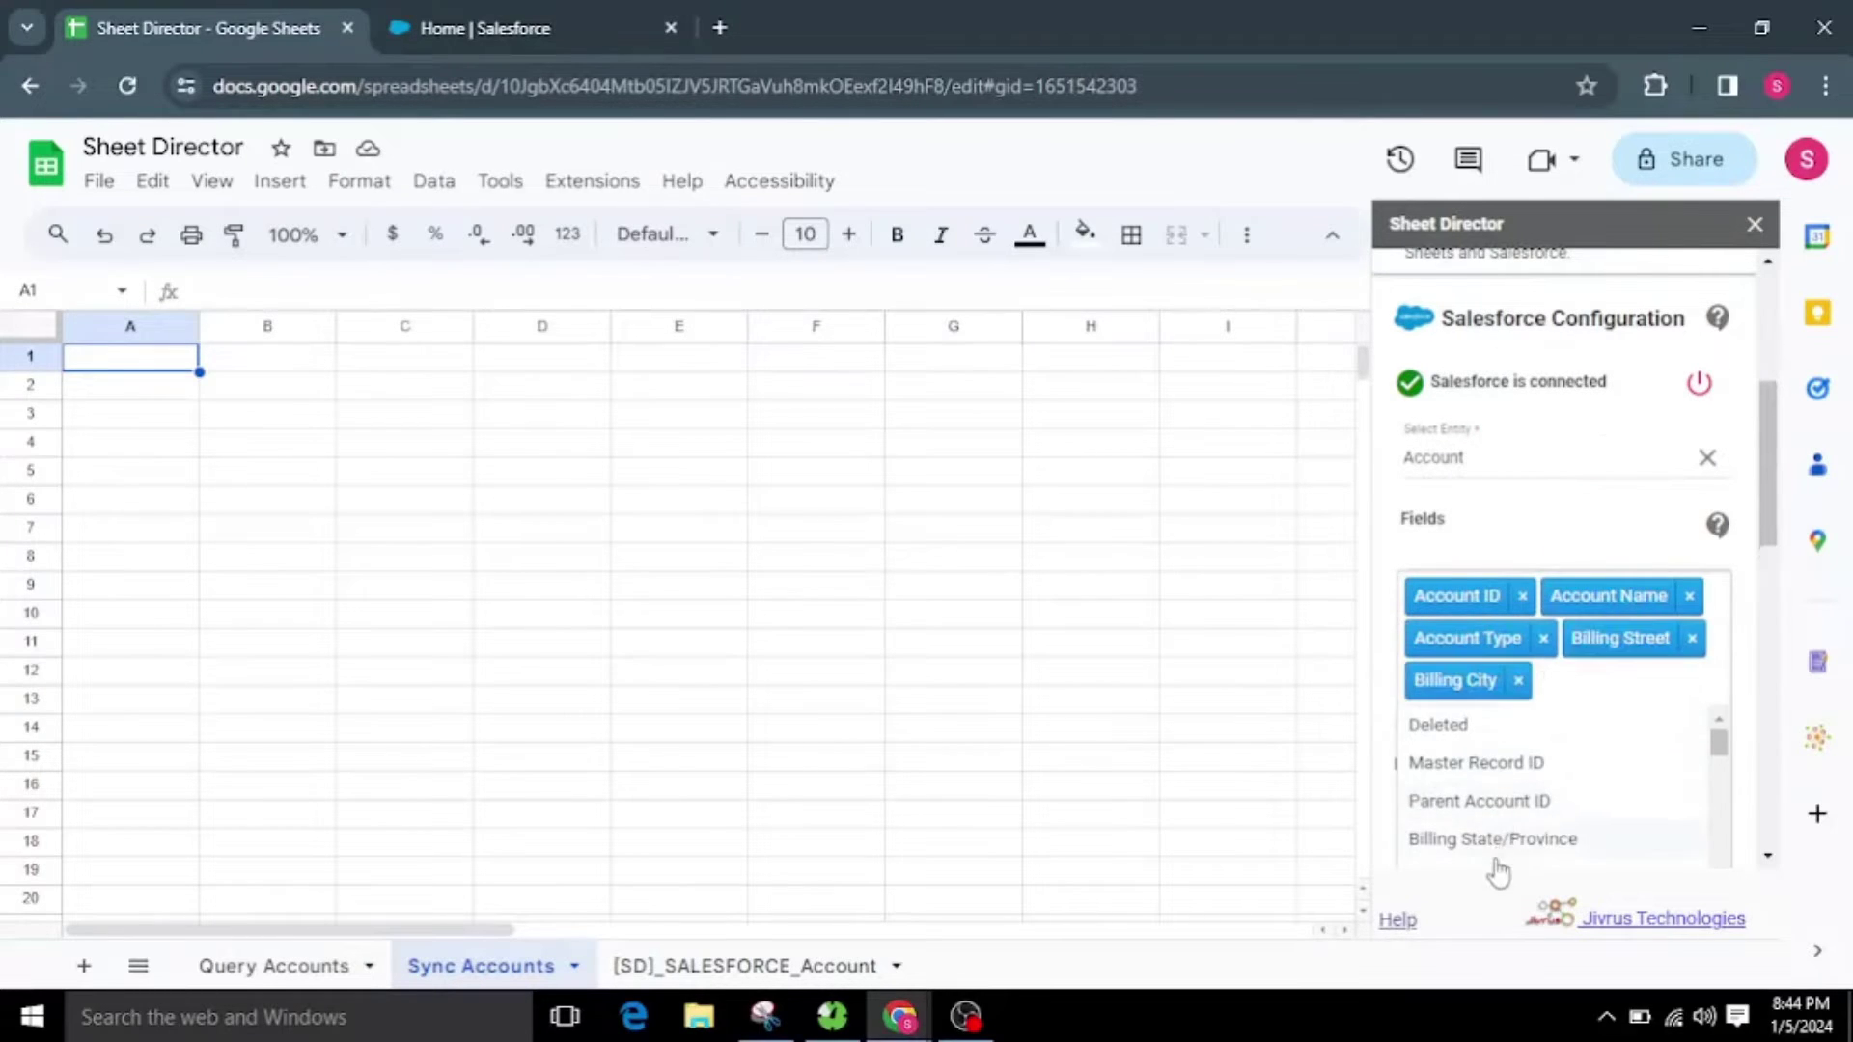
click(1498, 851)
click(1550, 537)
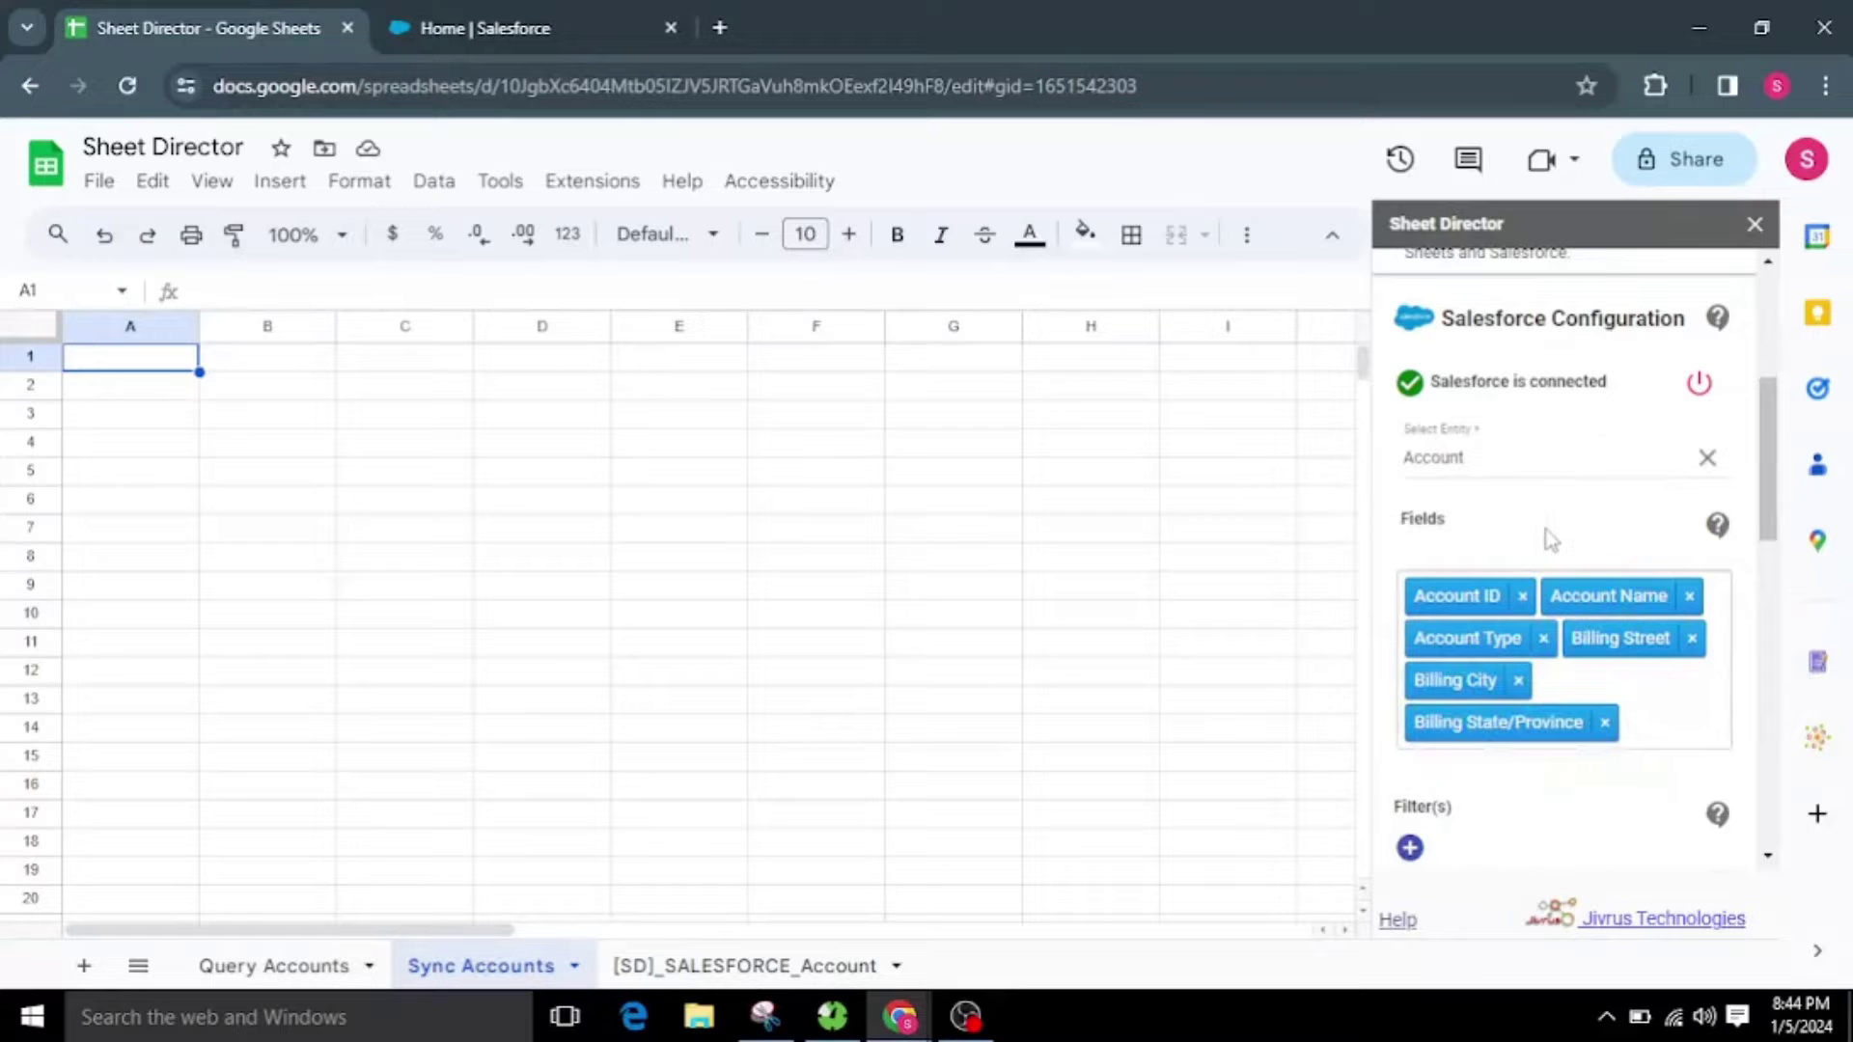
scroll(1550, 537, down, 3)
scroll(1535, 555, down, 2)
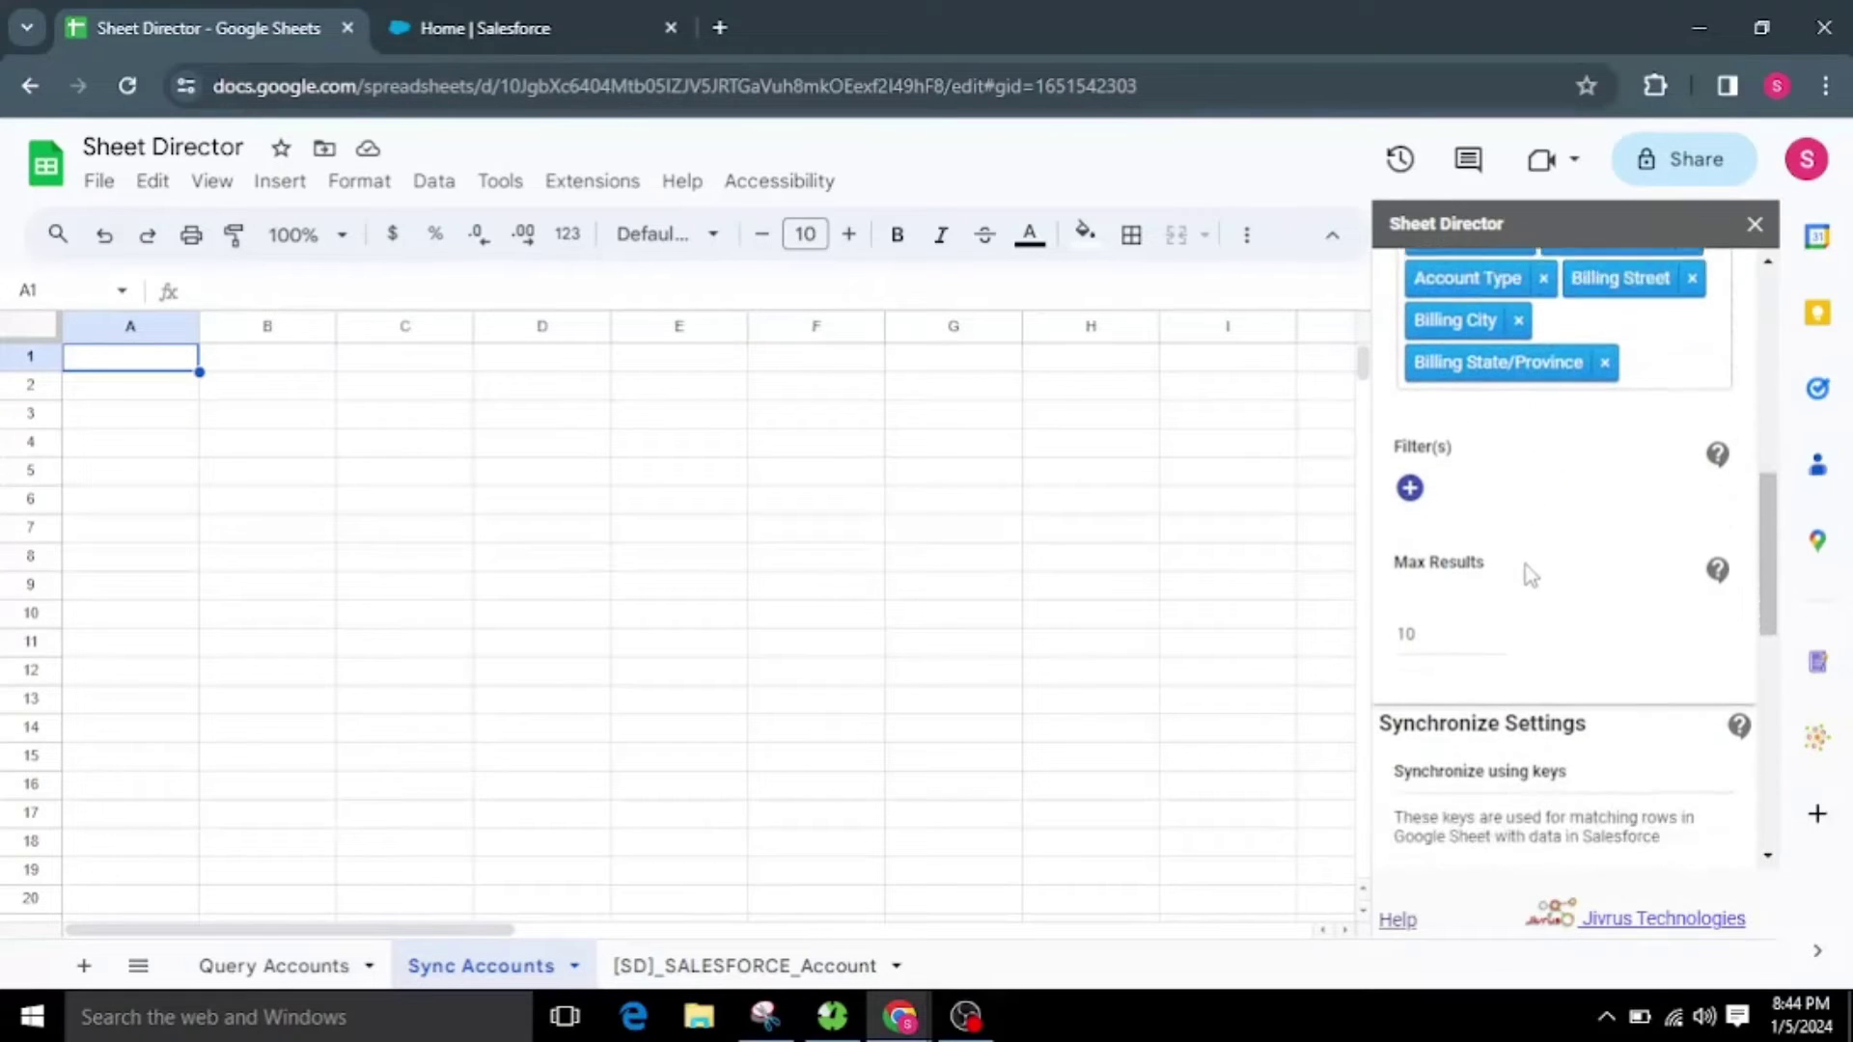
click(1410, 440)
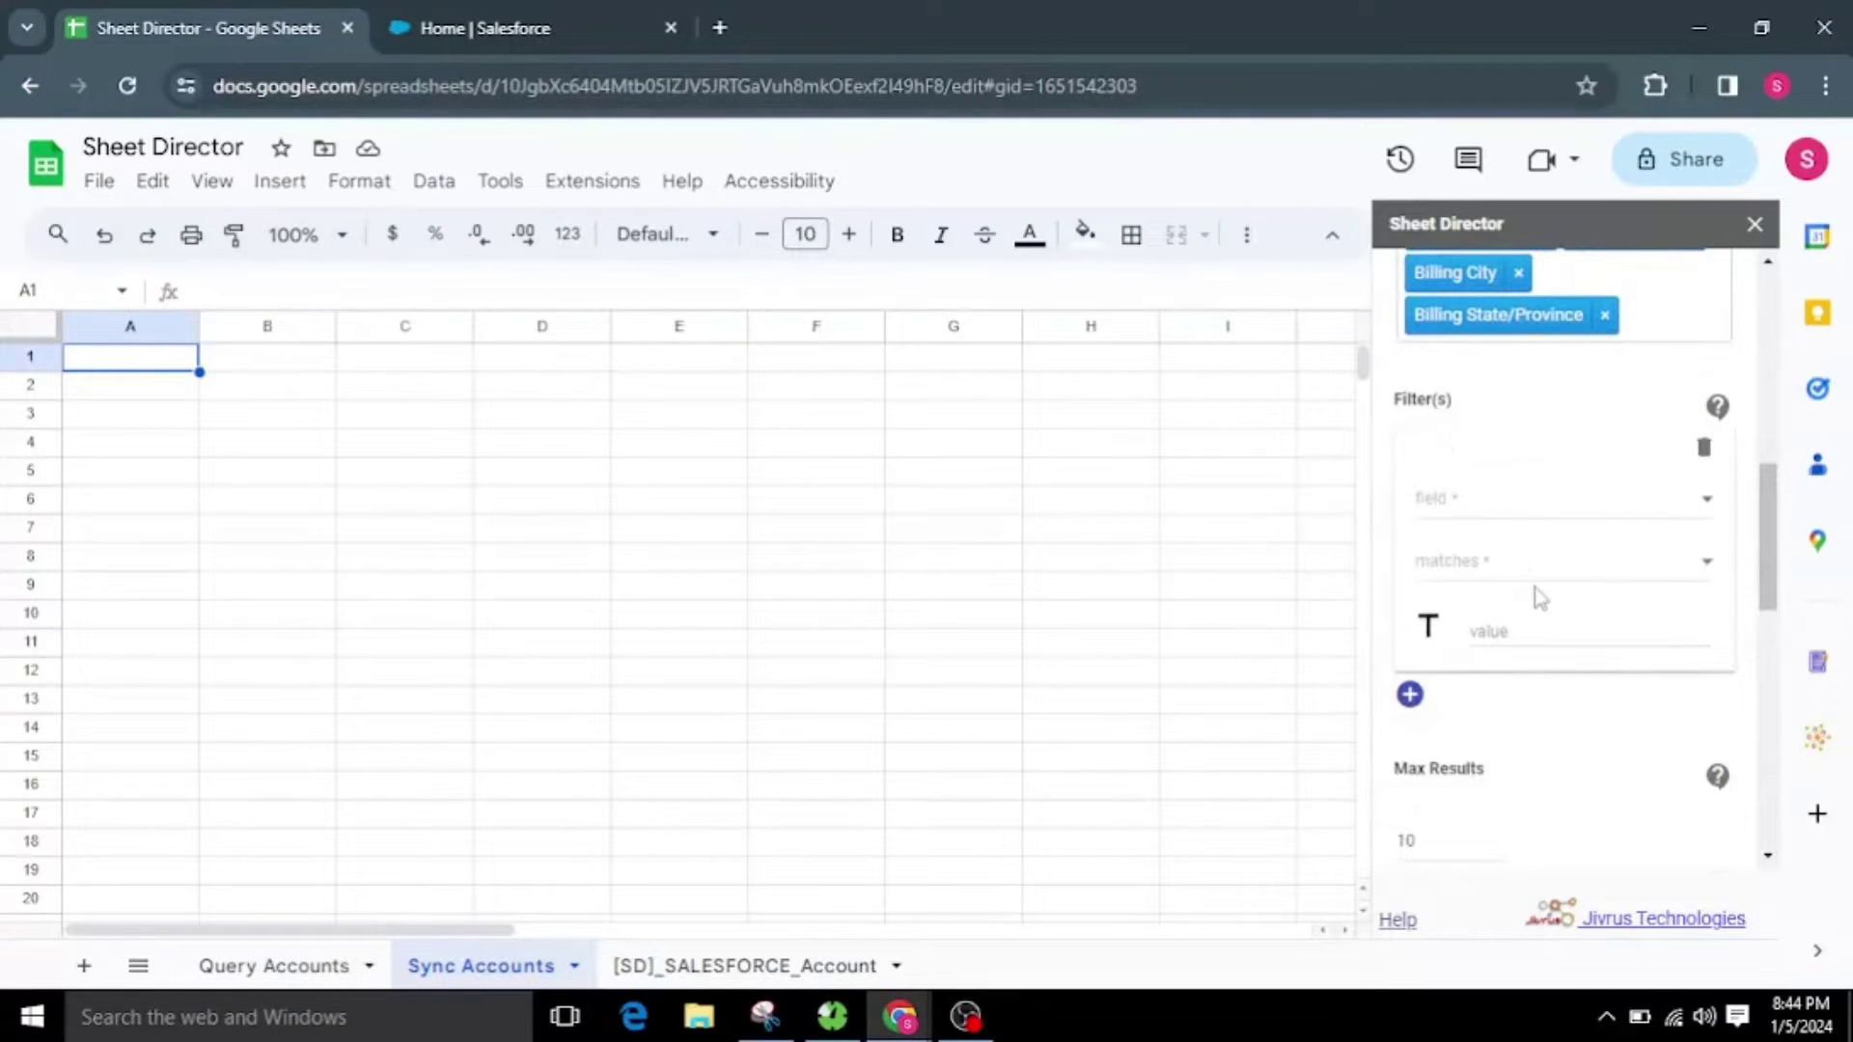
scroll(1530, 595, up, 2)
click(1705, 584)
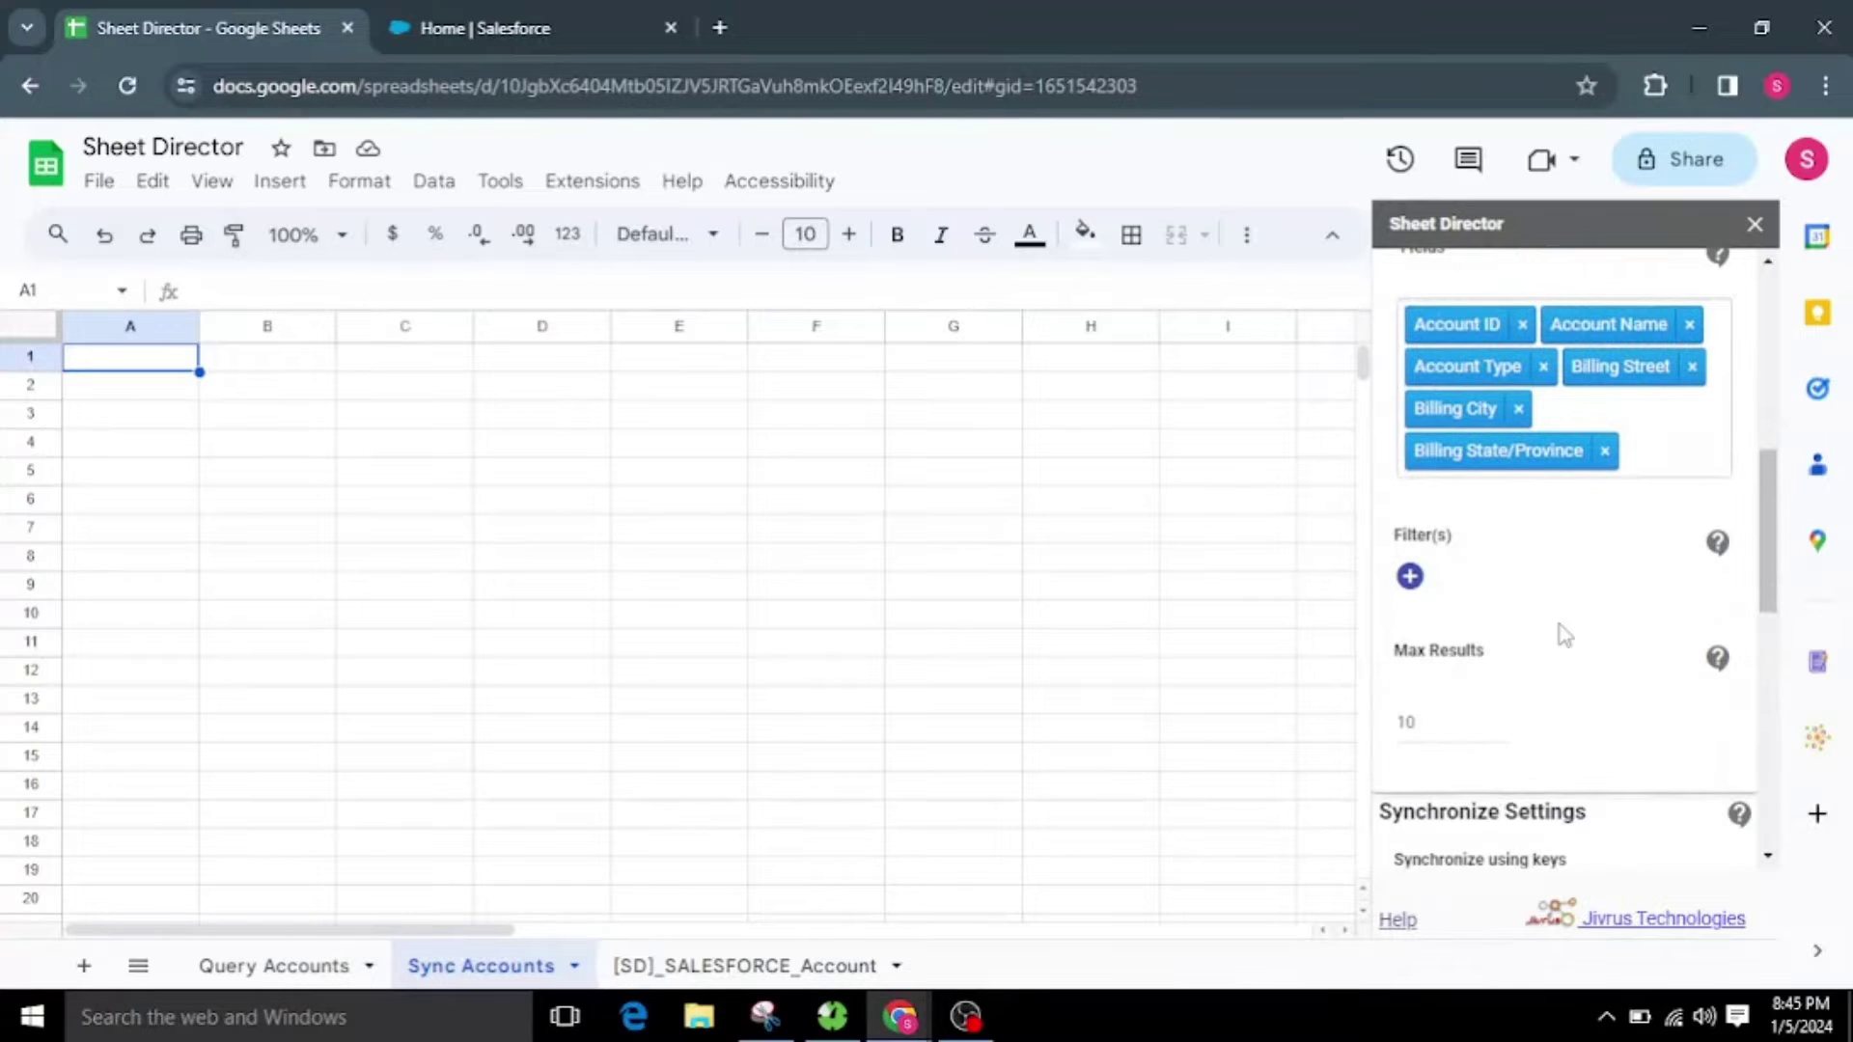
Set the maximum number of results to 25
double_click(1405, 722)
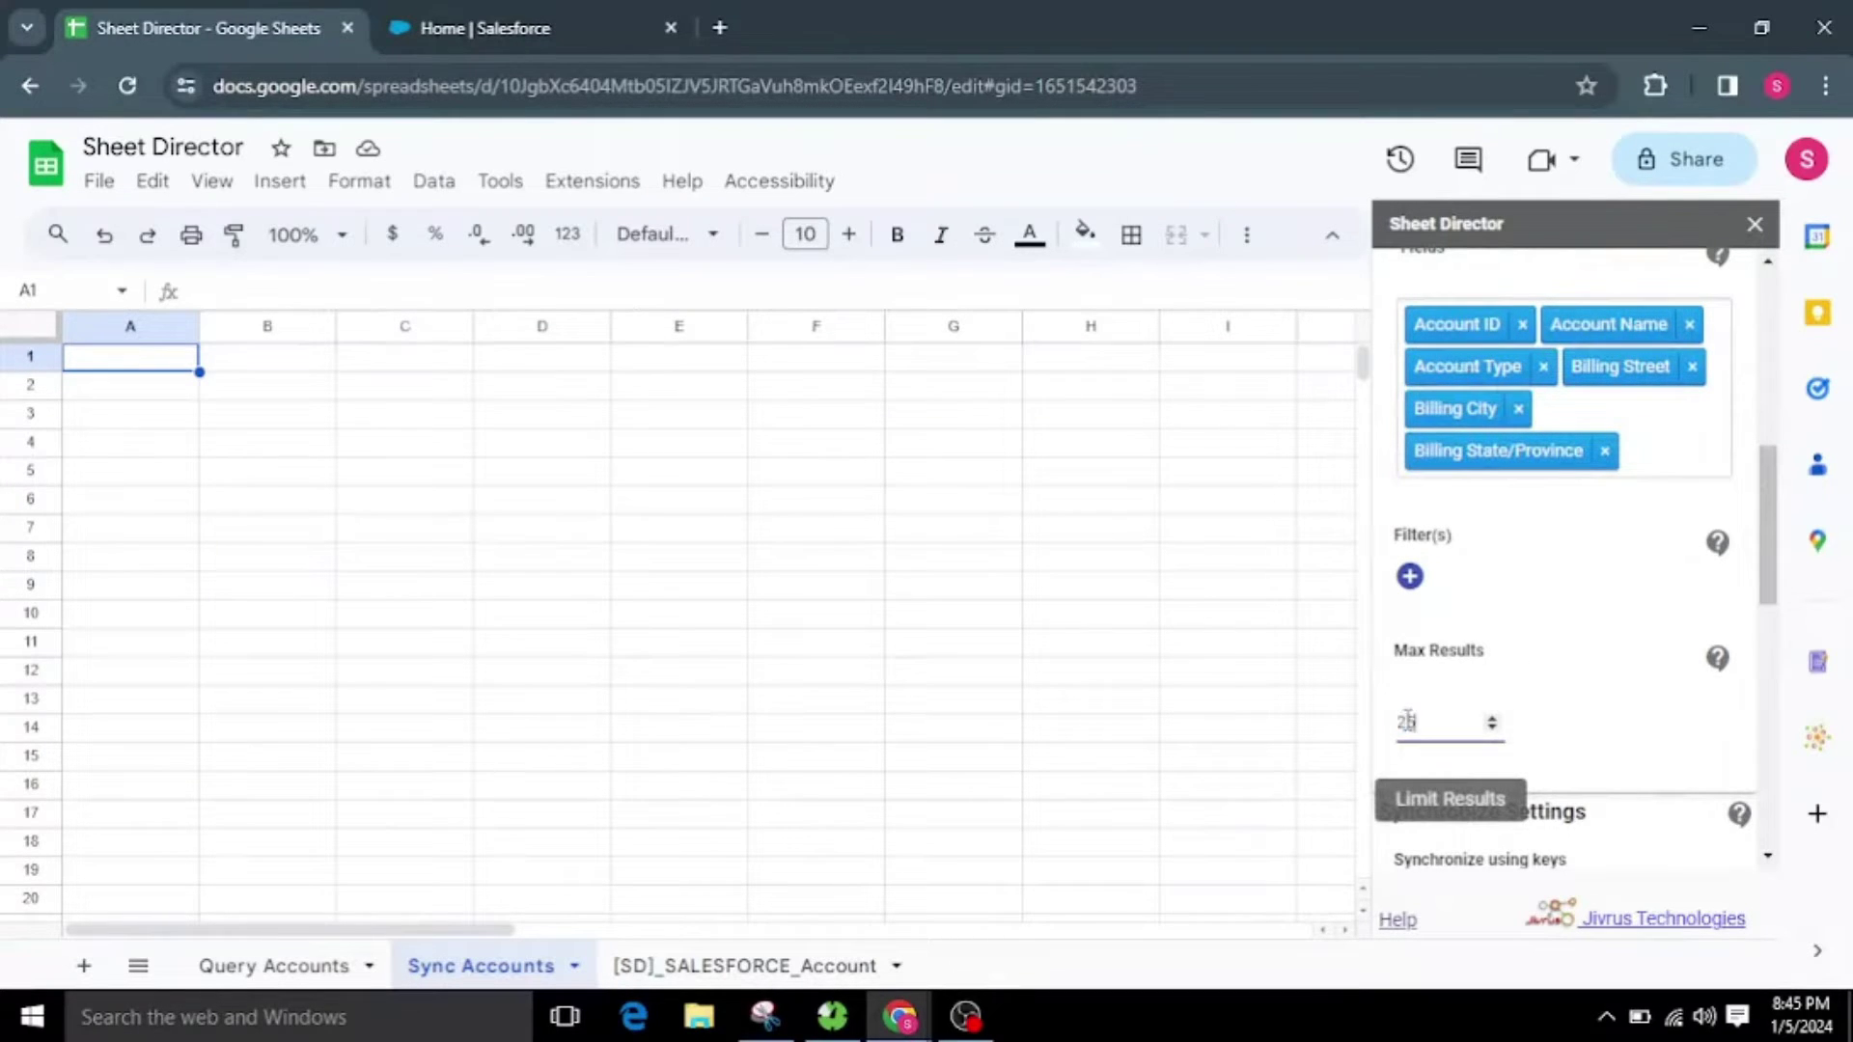
click(1583, 731)
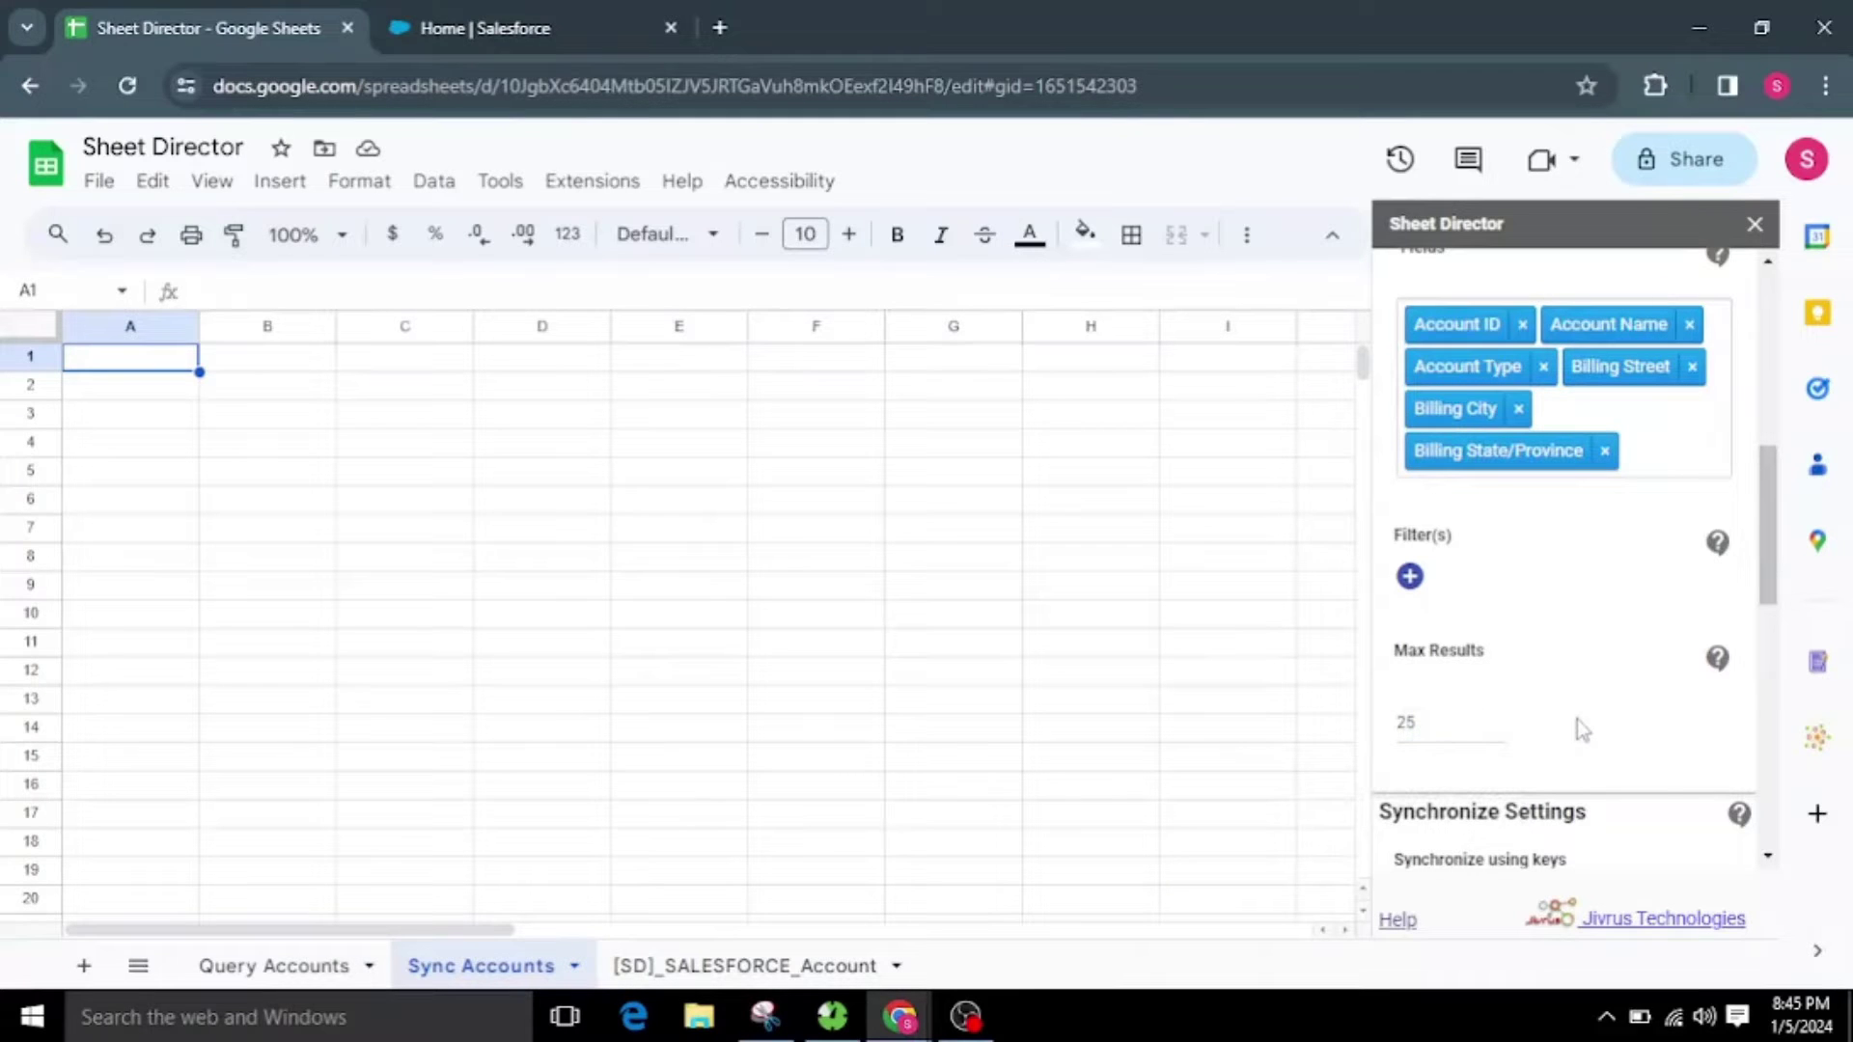
Review the synchronization key and both conflict options, and set the conflict rule to Salesforce Wins
scroll(1577, 720, down, 4)
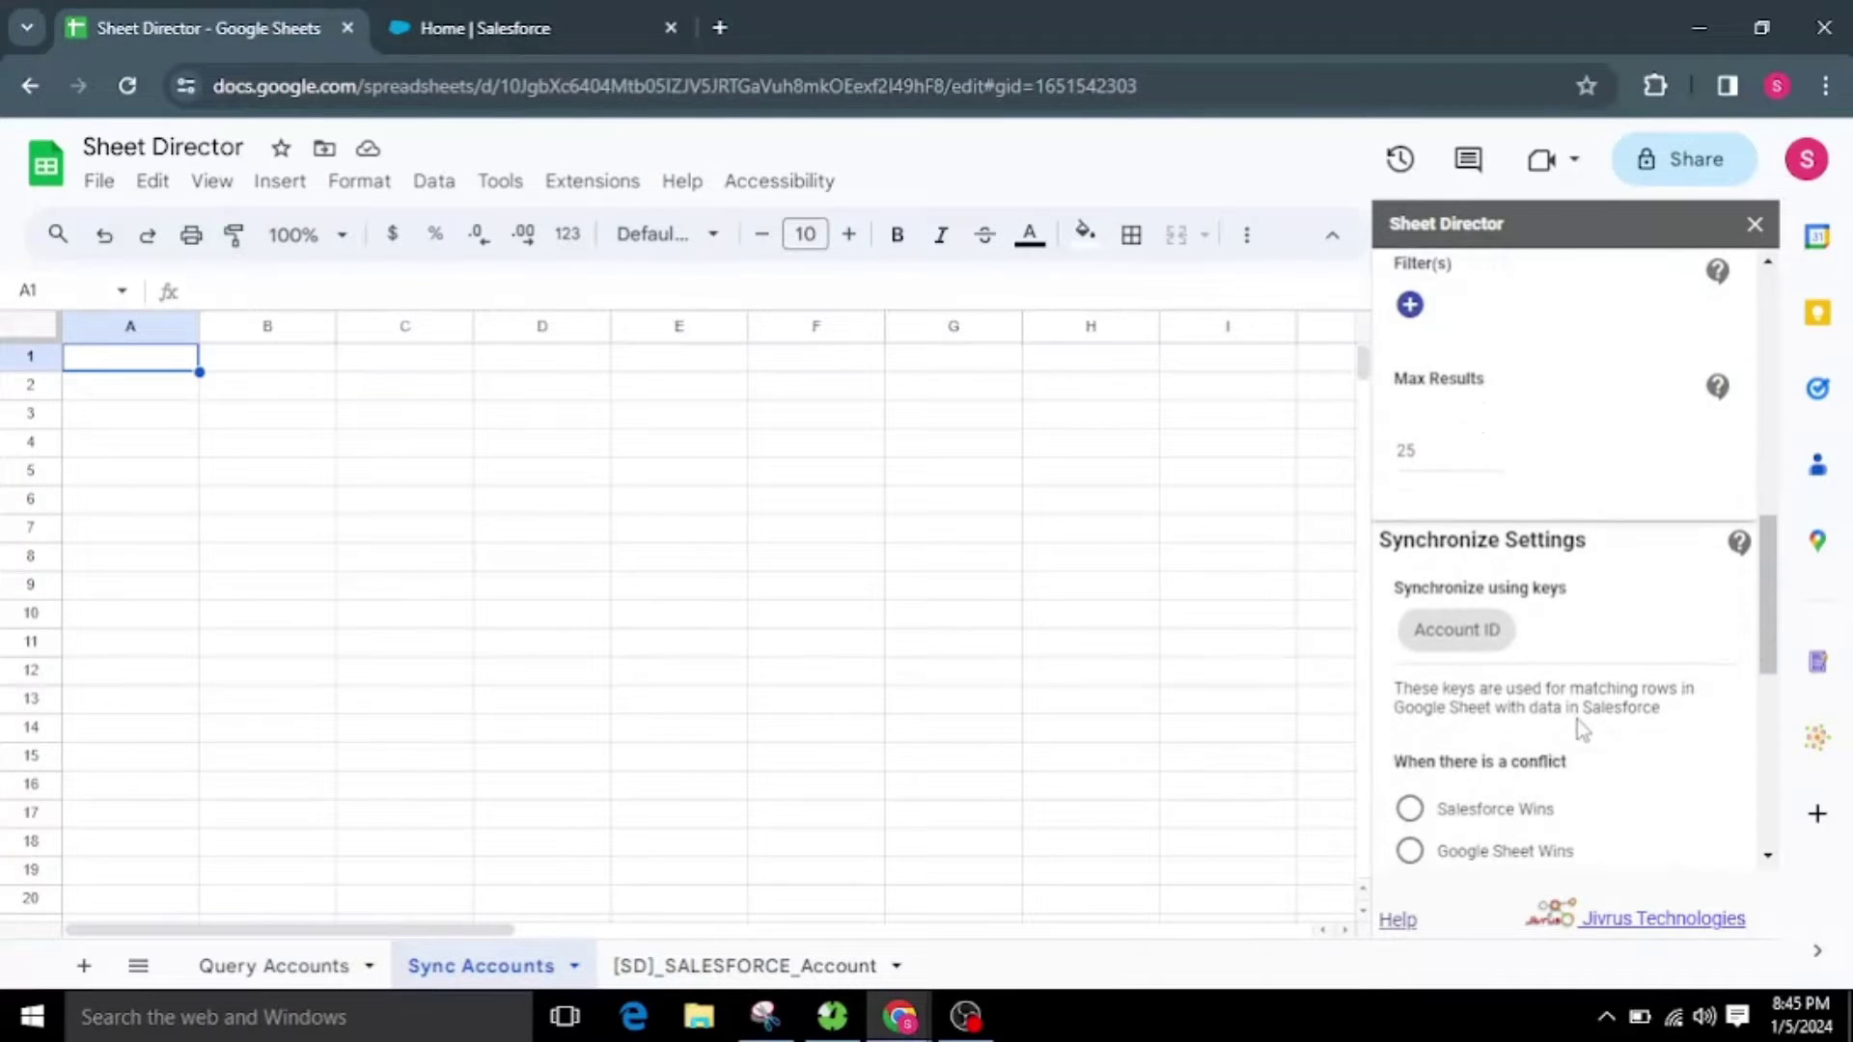
scroll(1577, 720, down, 1)
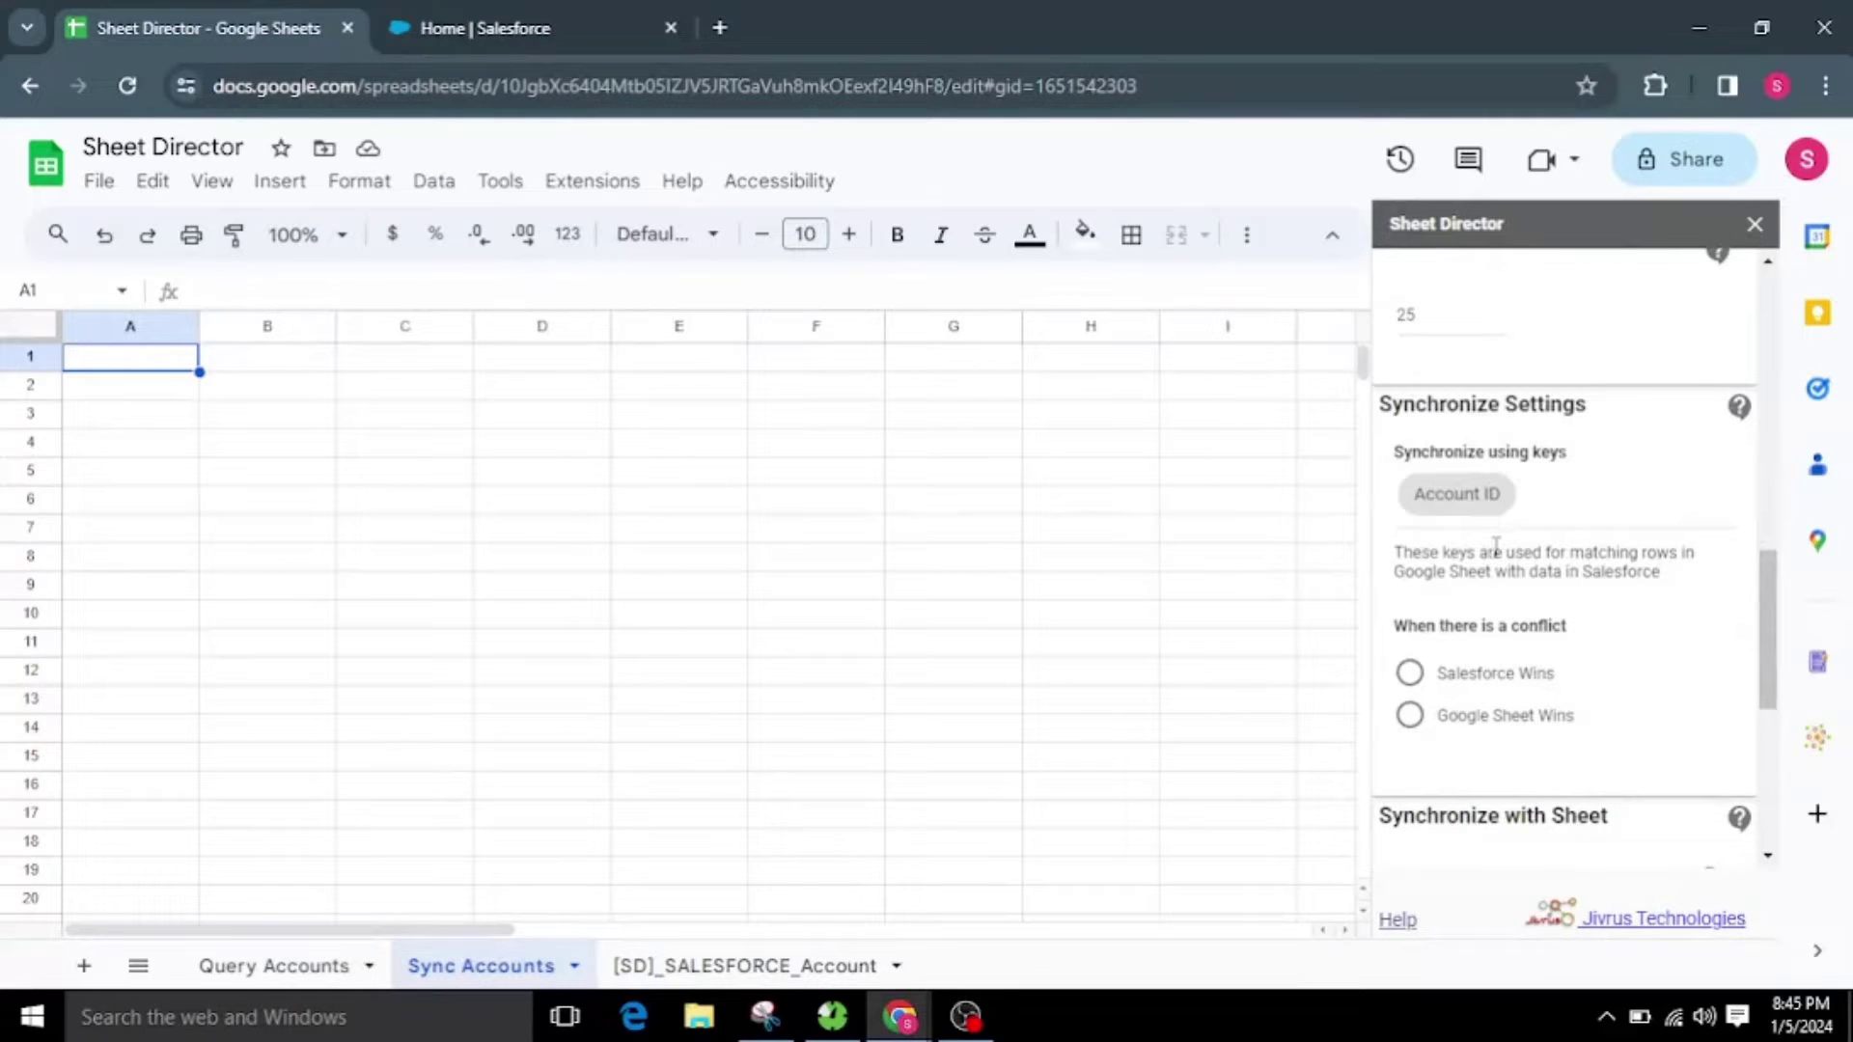
scroll(1495, 547, up, 2)
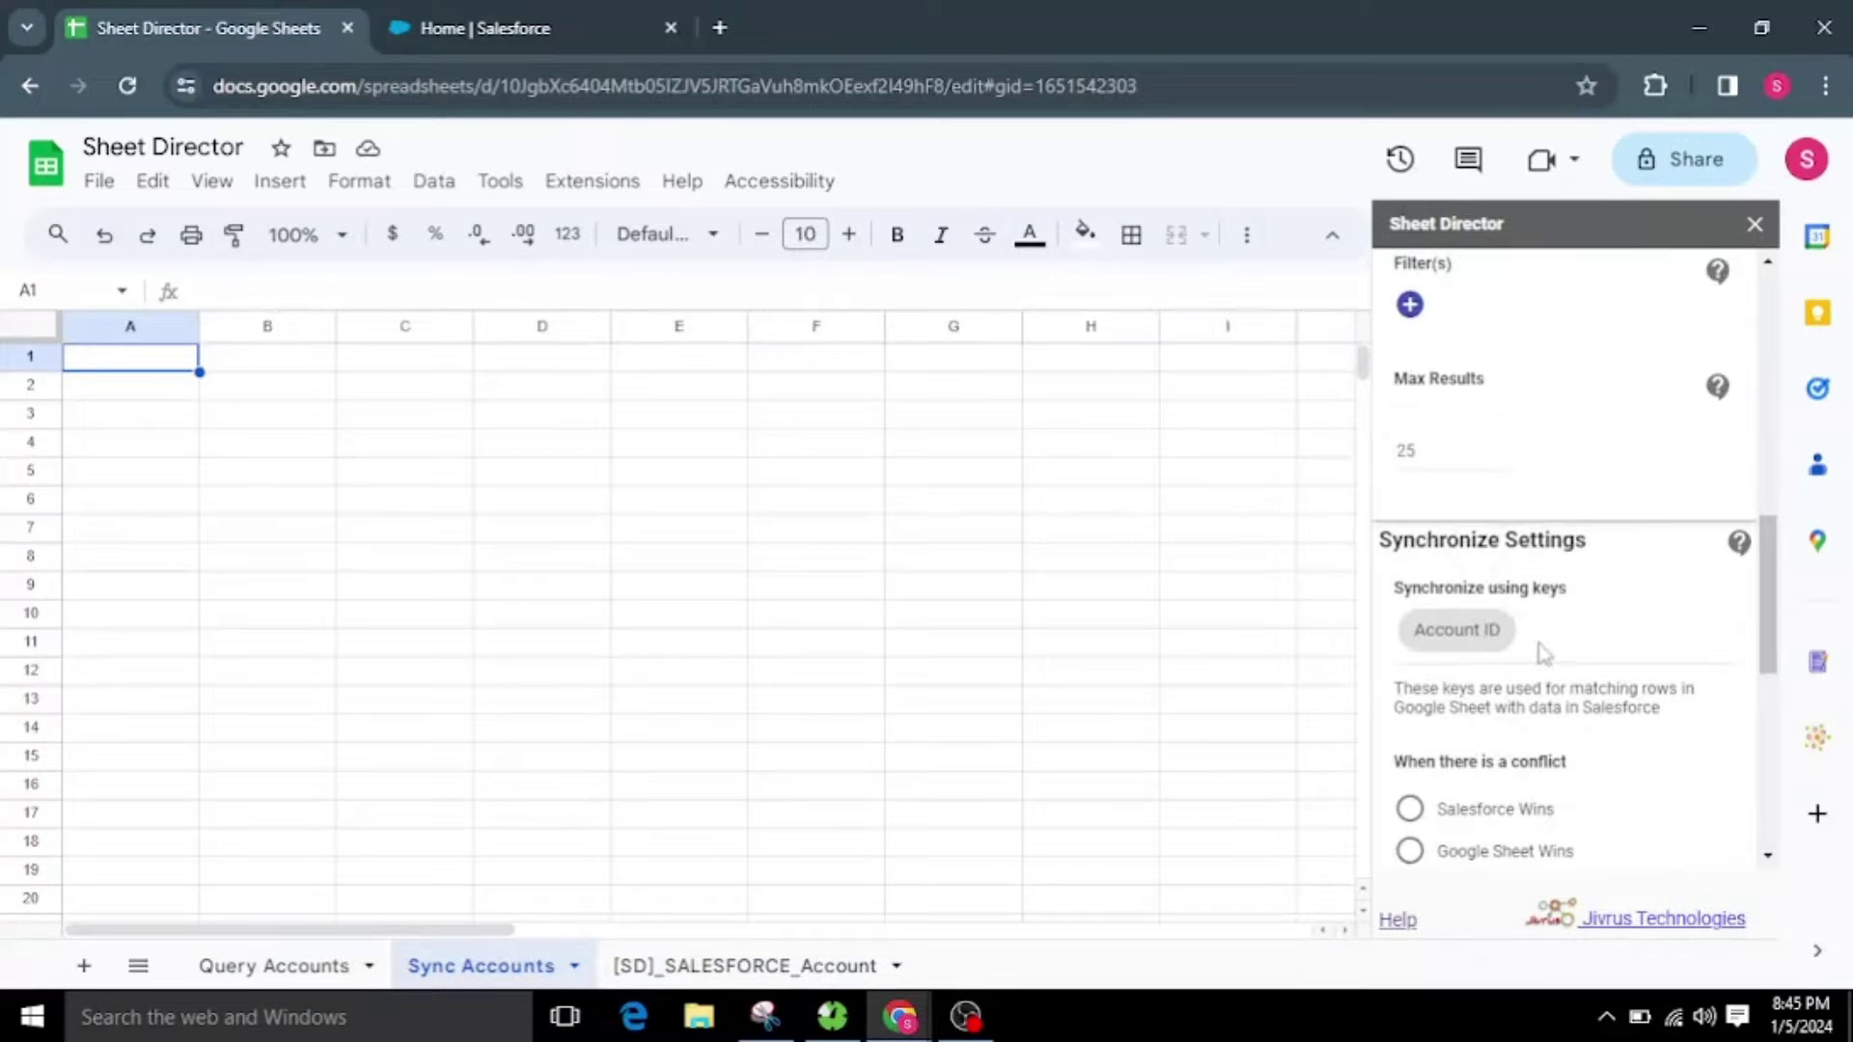
scroll(1541, 652, up, 3)
scroll(1560, 668, down, 4)
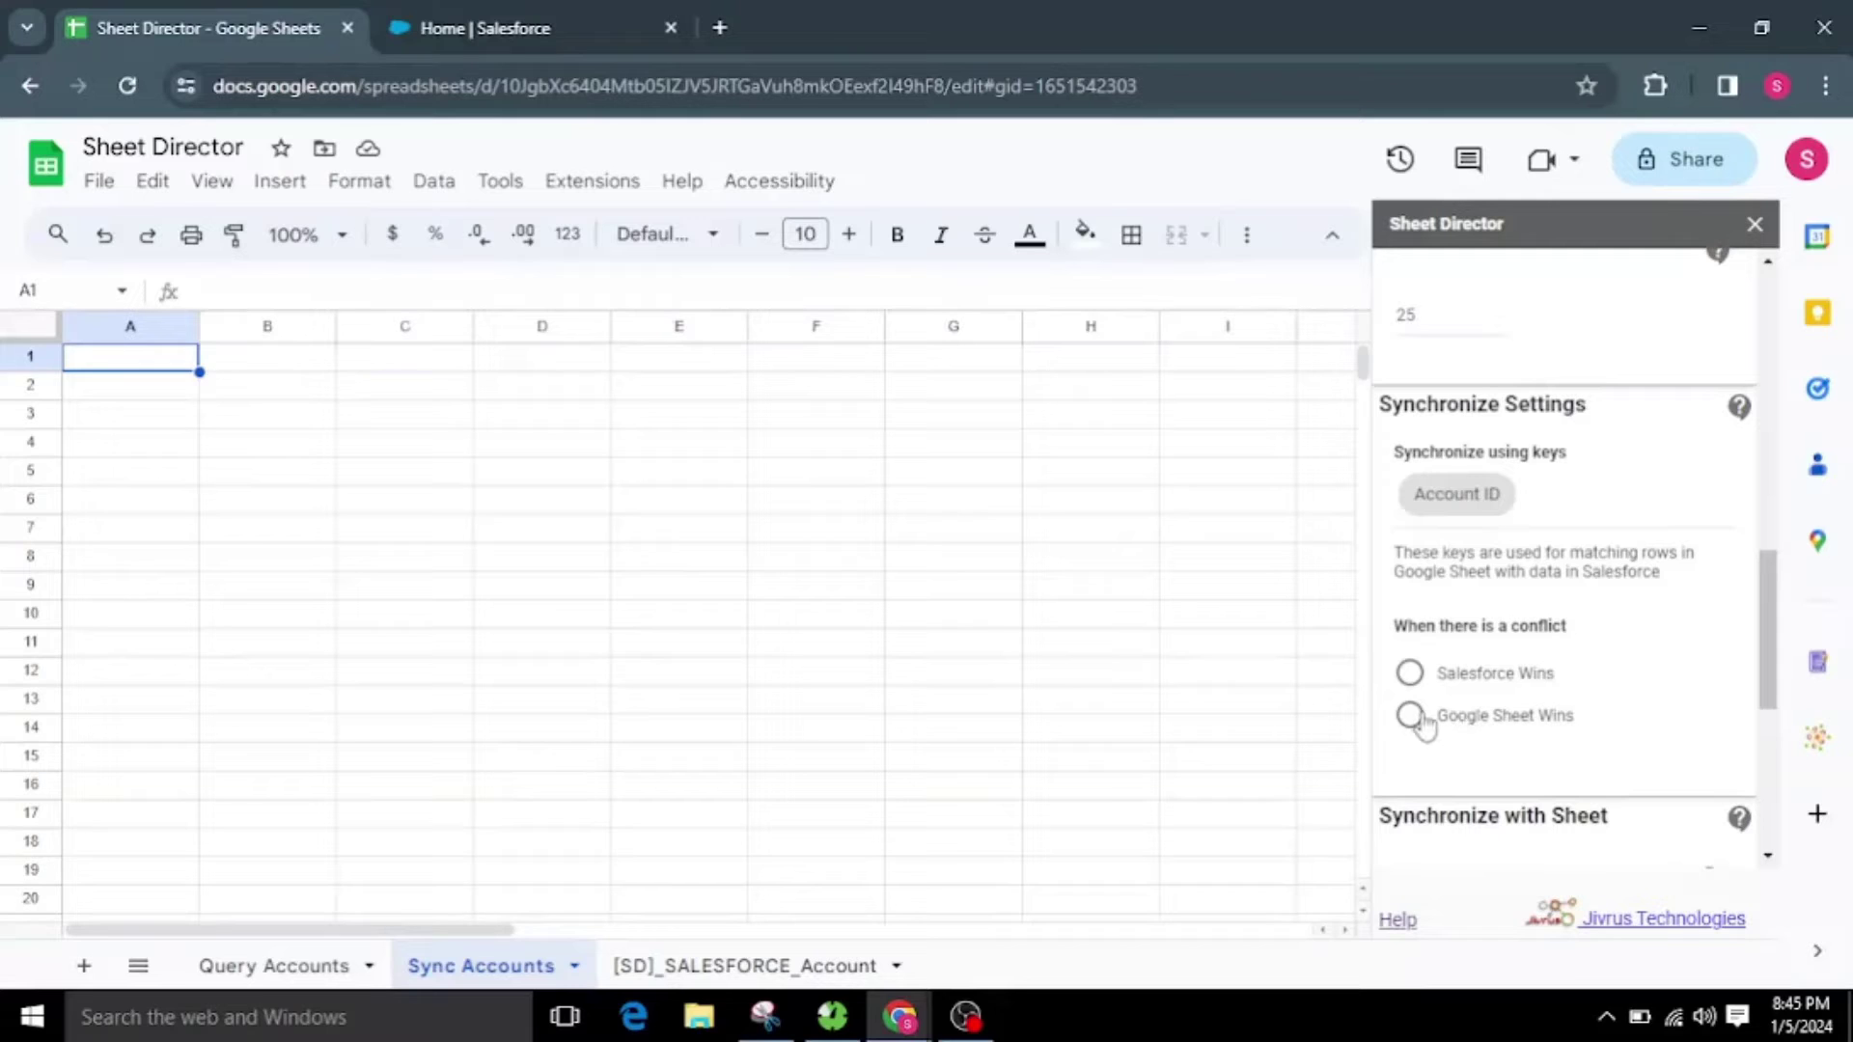
click(1410, 674)
click(1410, 714)
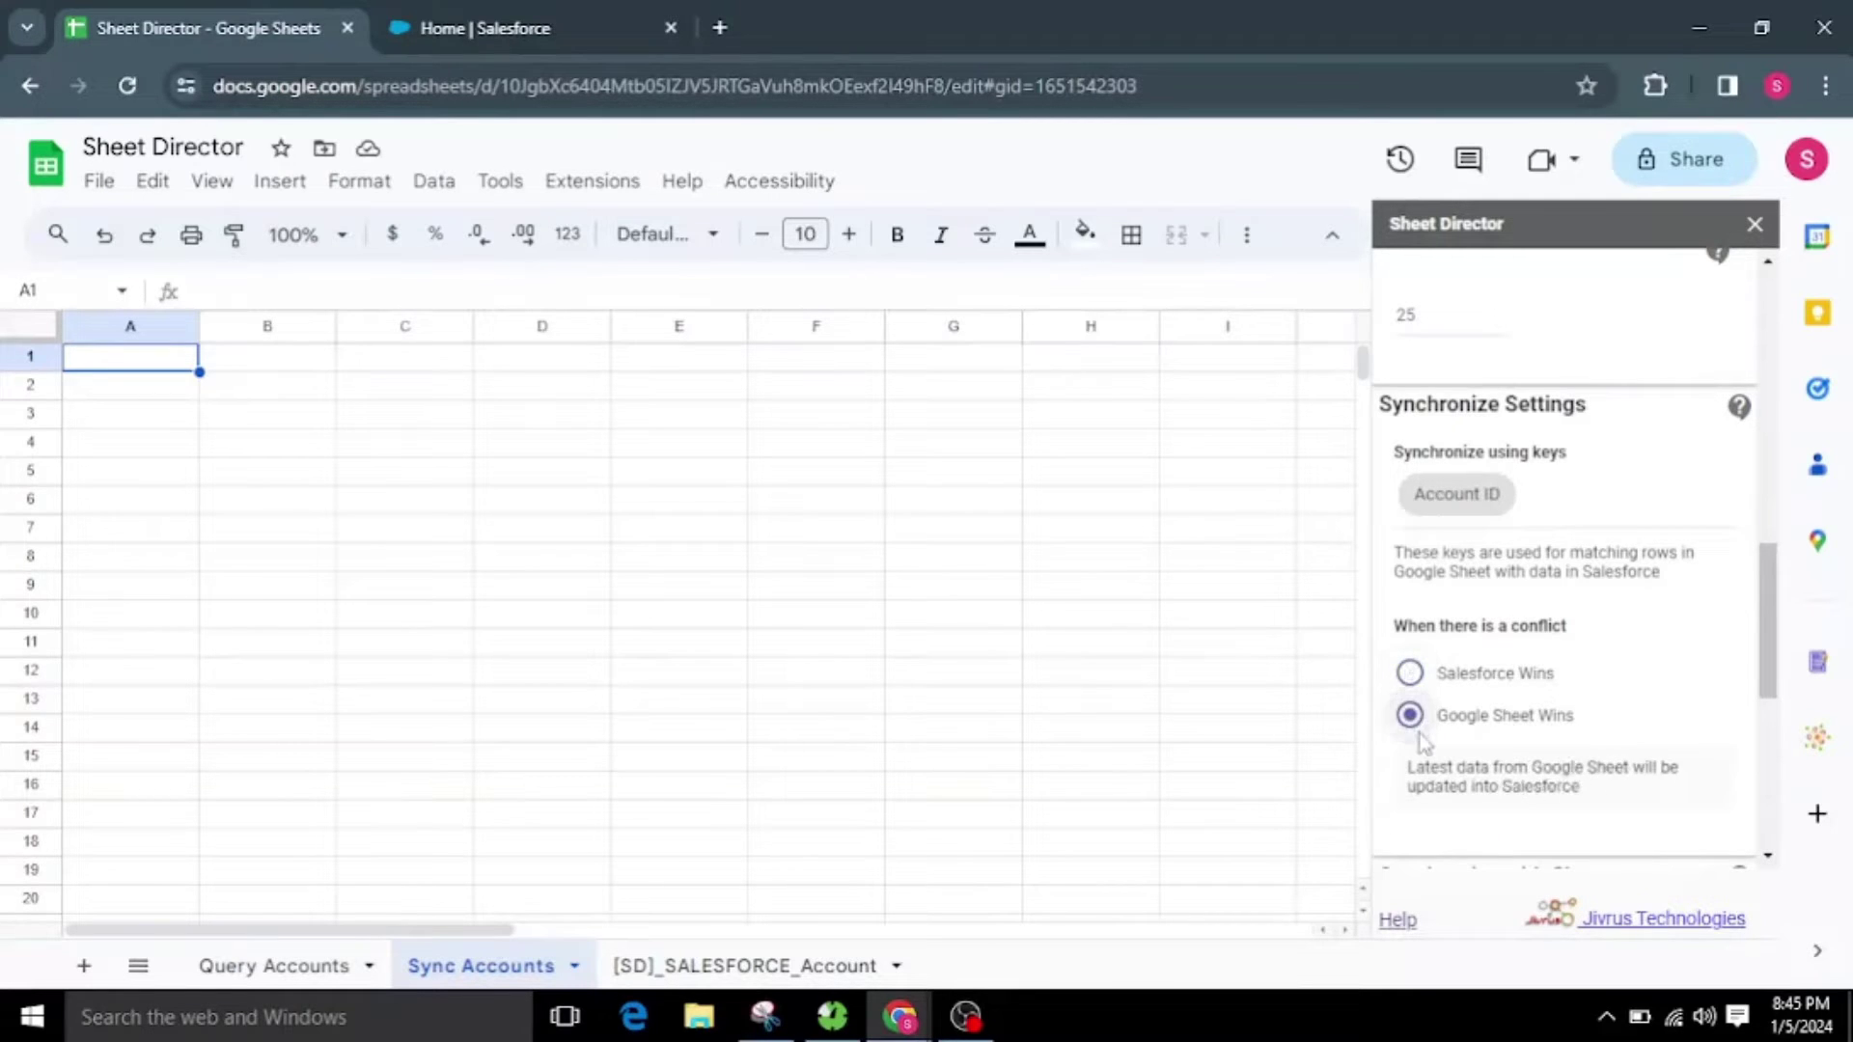
scroll(1423, 742, down, 2)
scroll(1422, 741, down, 1)
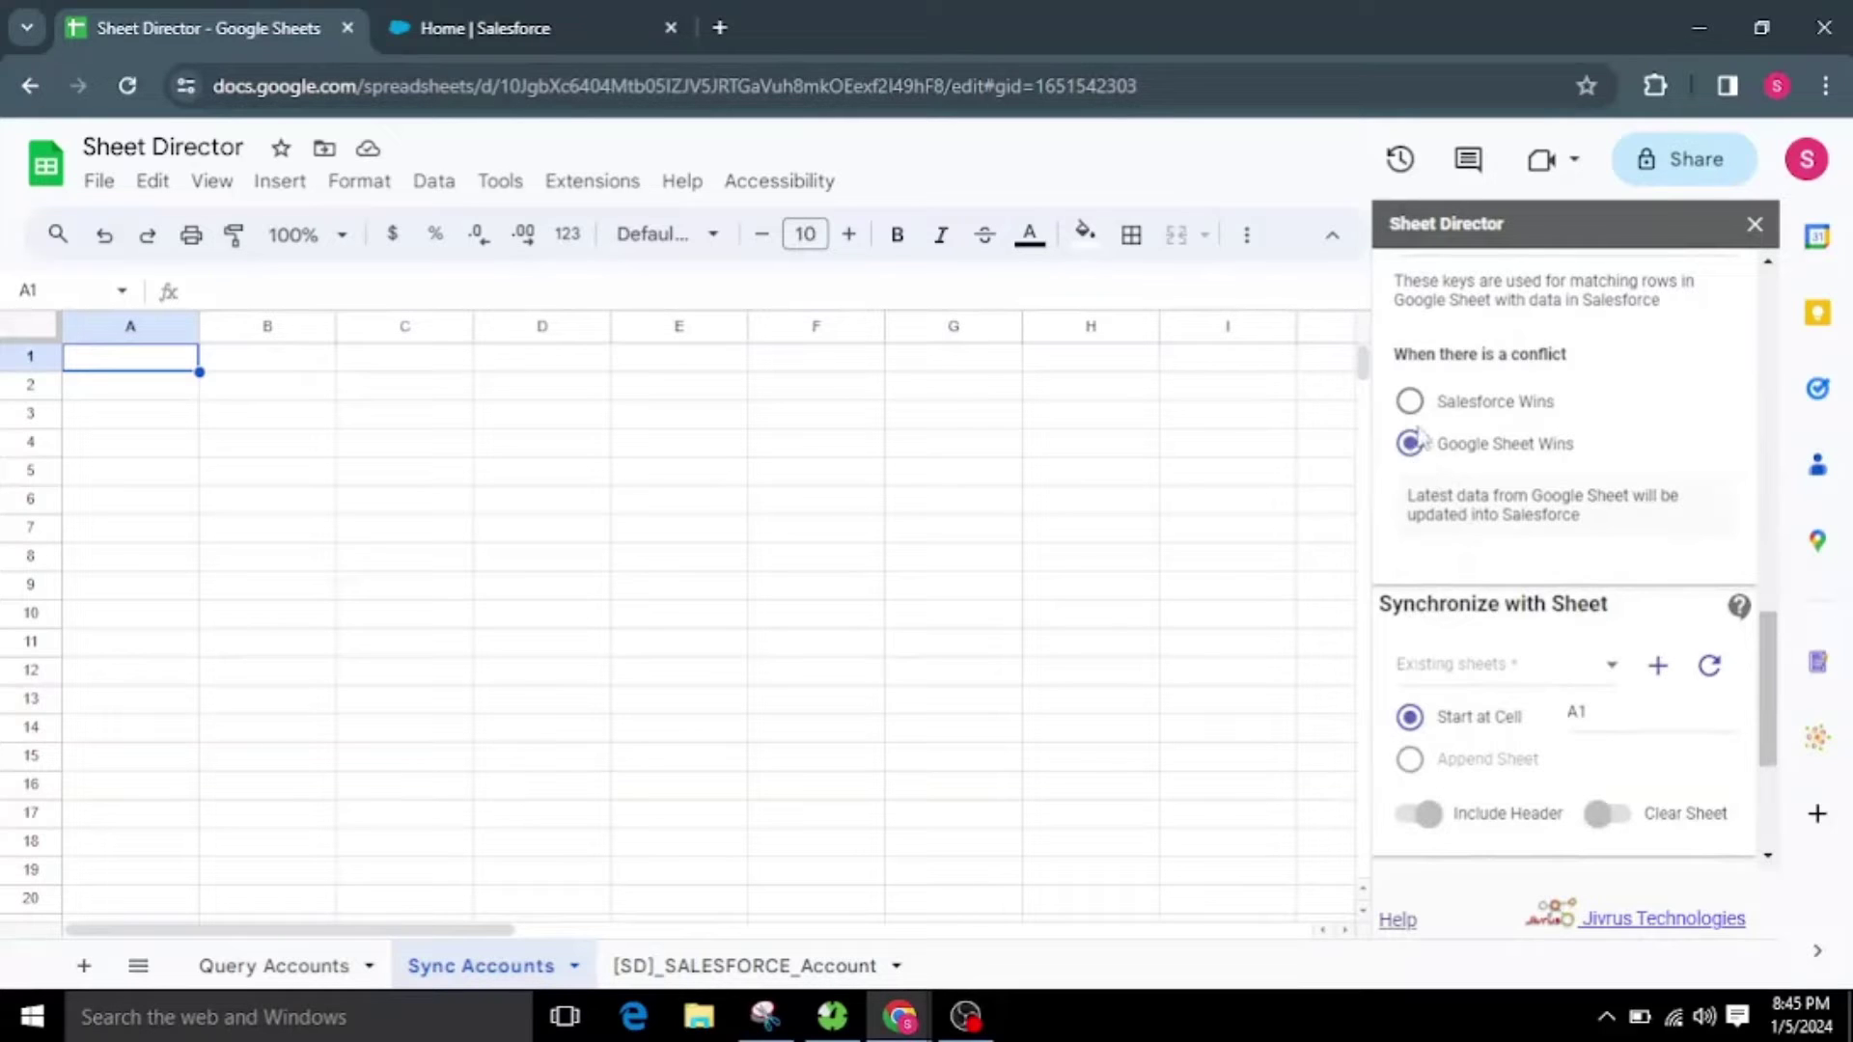
click(1410, 401)
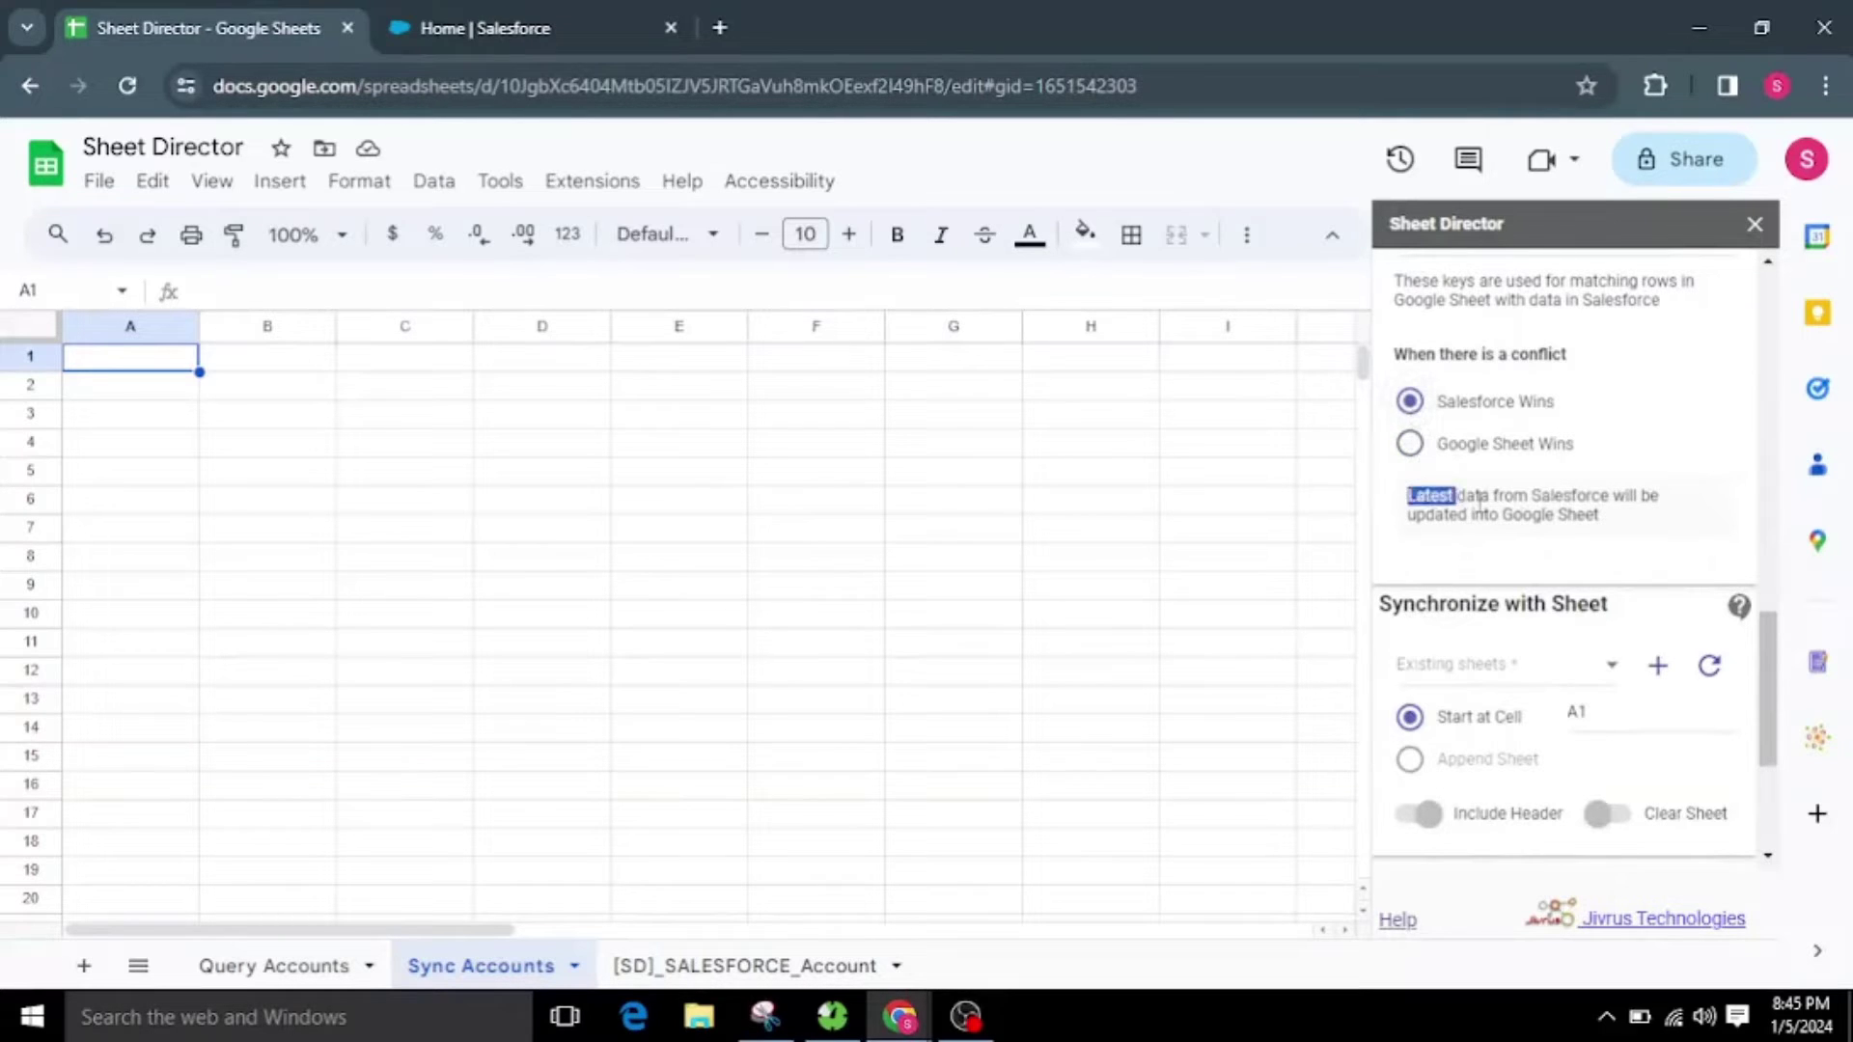
Review the descriptions of both conflict options and set the conflict rule to Google Sheet Wins
drag(1455, 497, 1658, 529)
click(1612, 548)
click(1412, 445)
drag(1411, 502, 1631, 526)
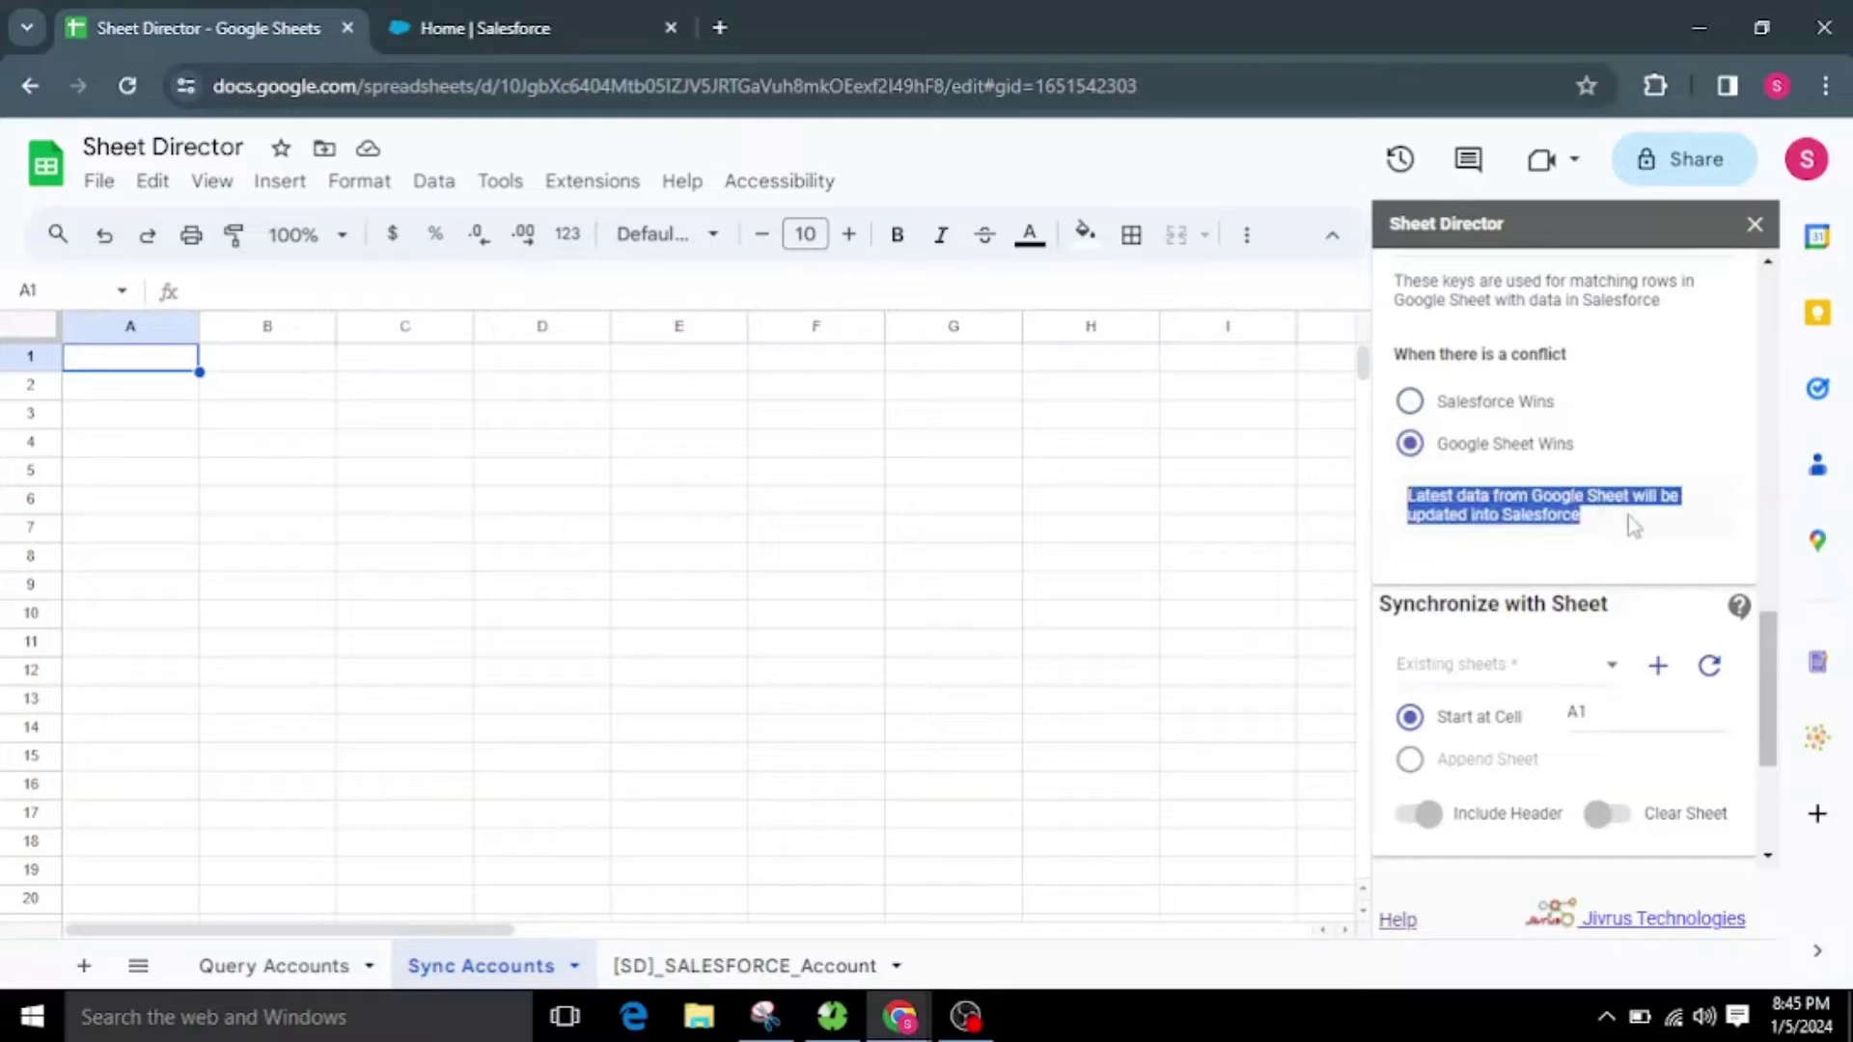
click(1605, 564)
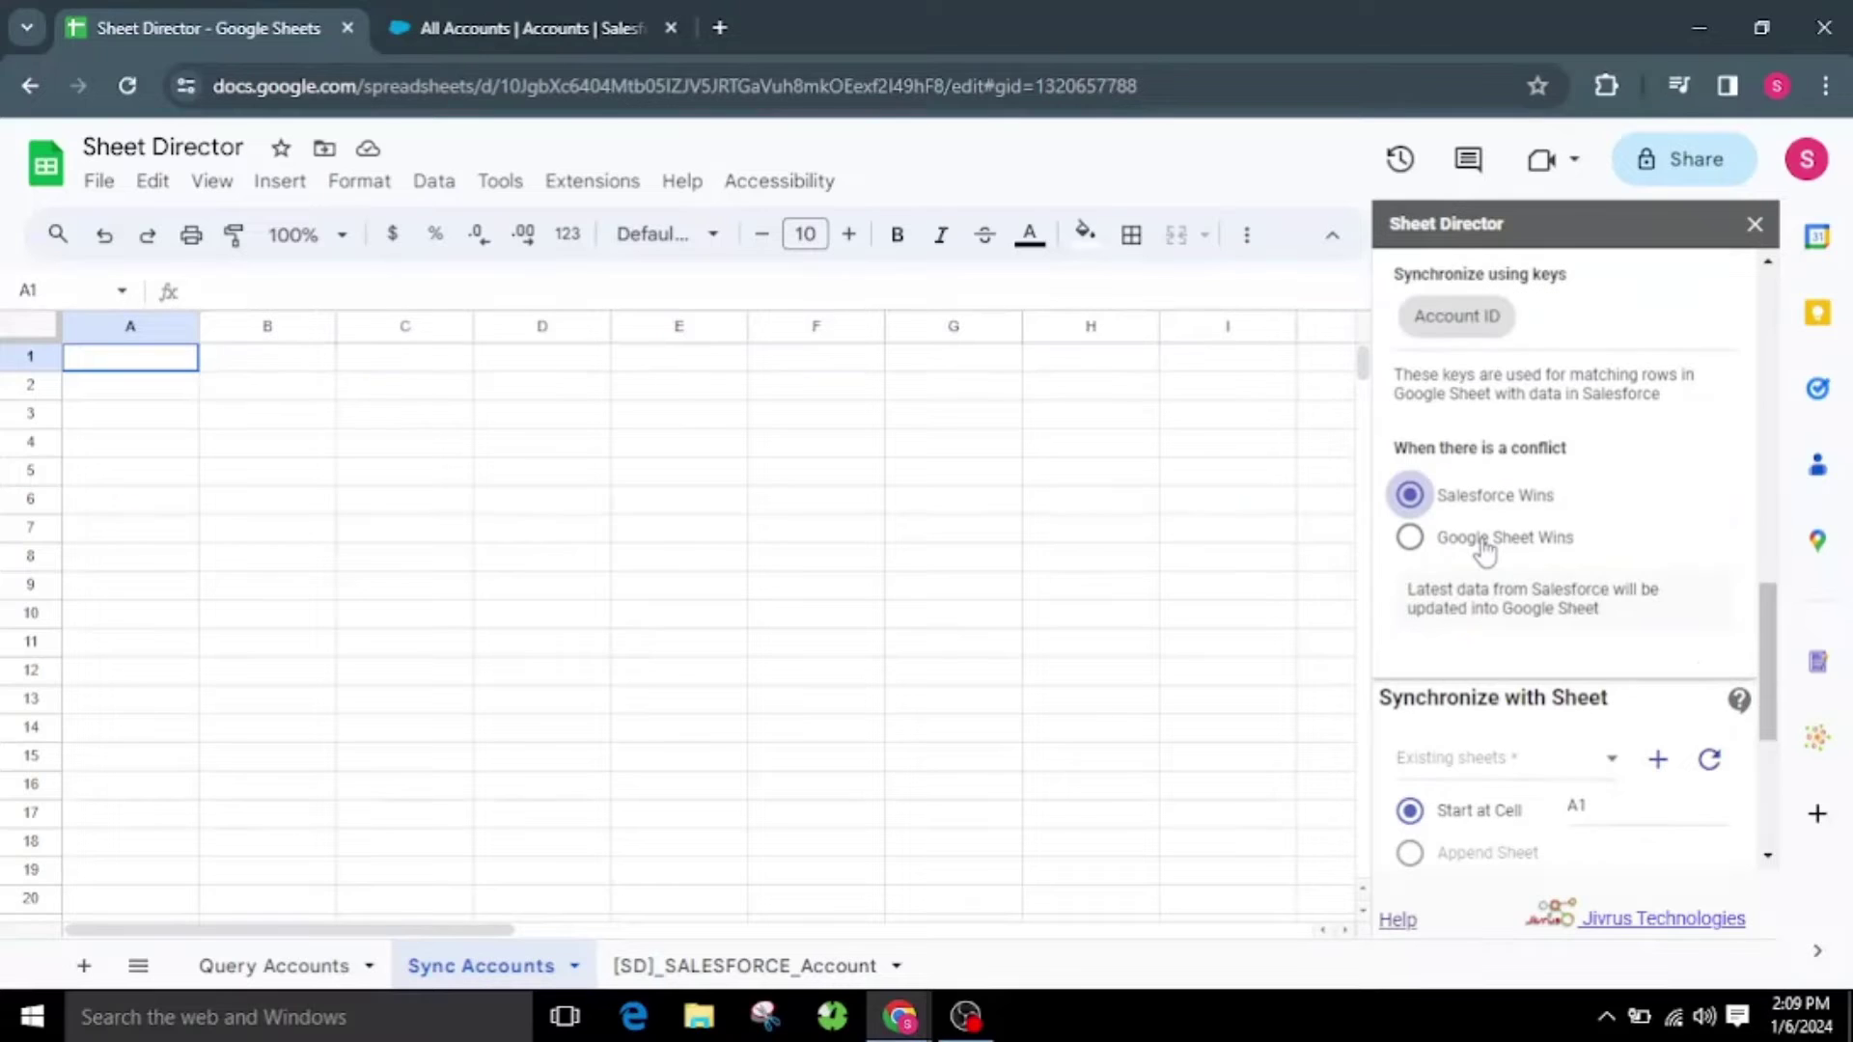
click(1483, 541)
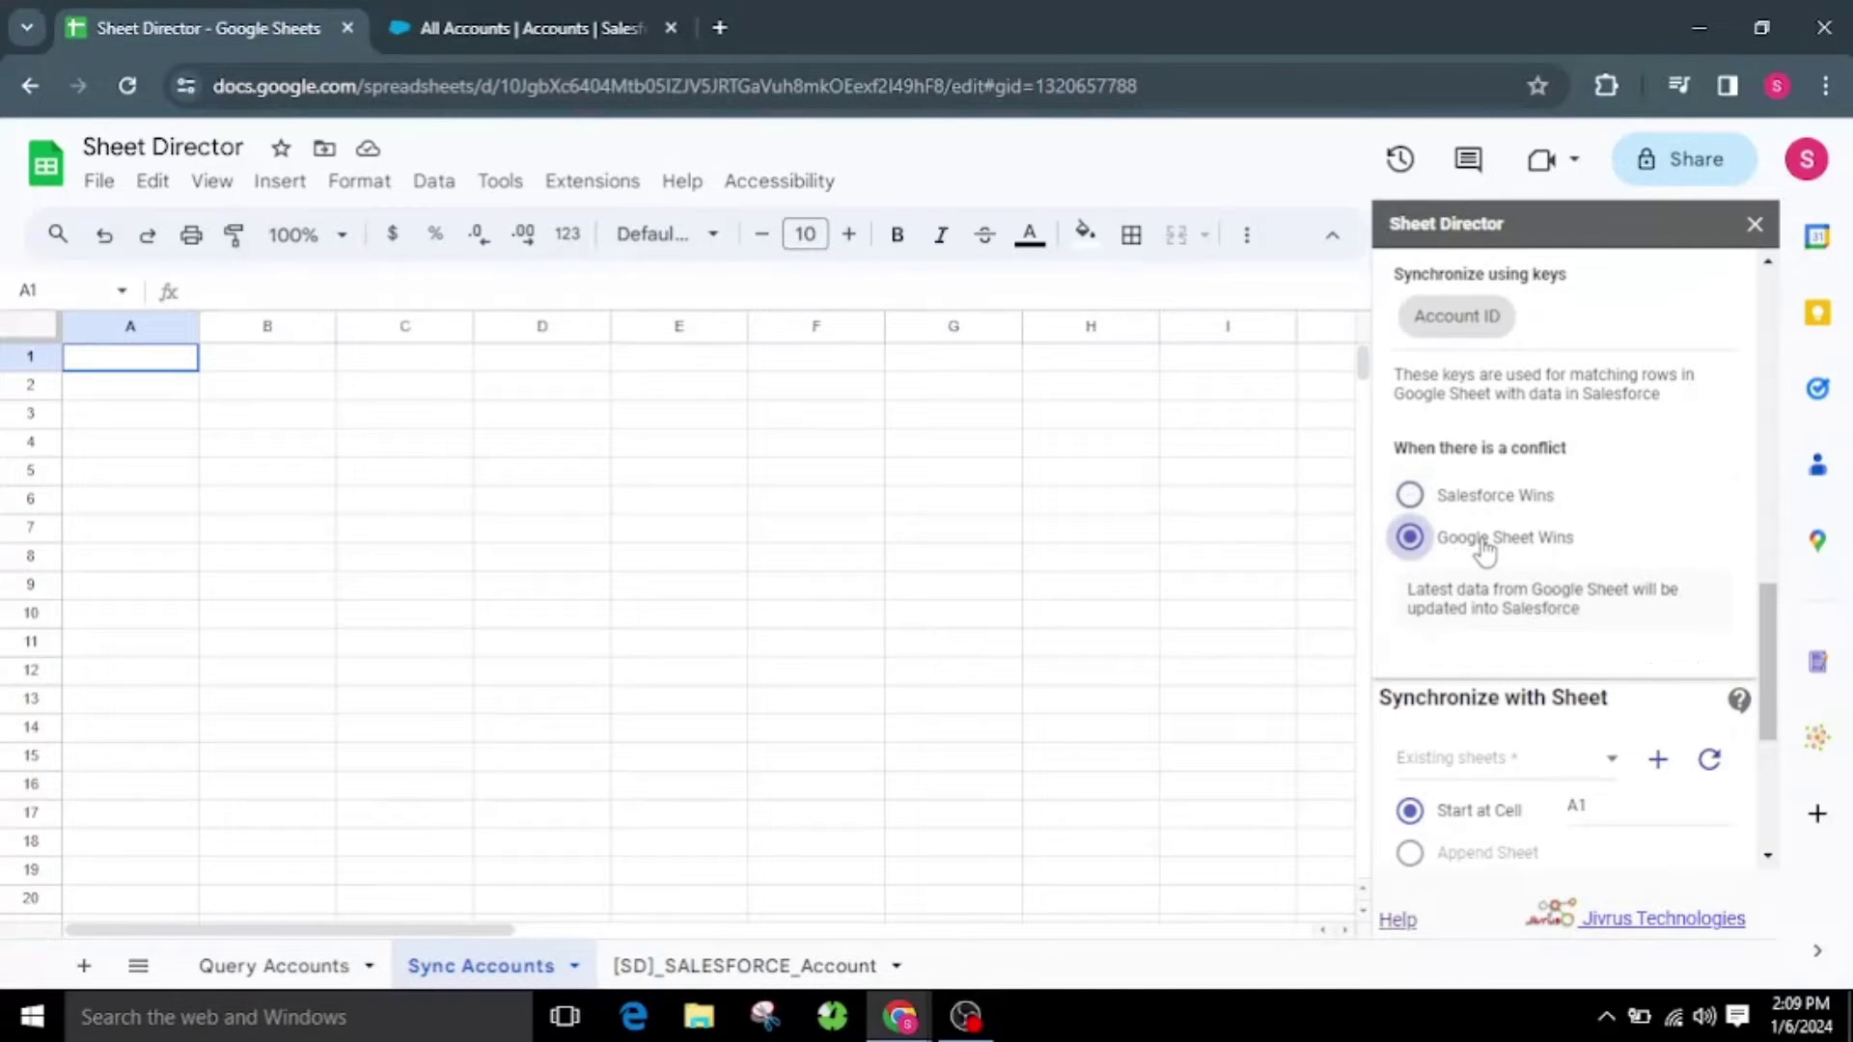
Choose the Sync Accounts sheet for synchronization, with cell A1 as the start cell
click(1478, 765)
click(1494, 818)
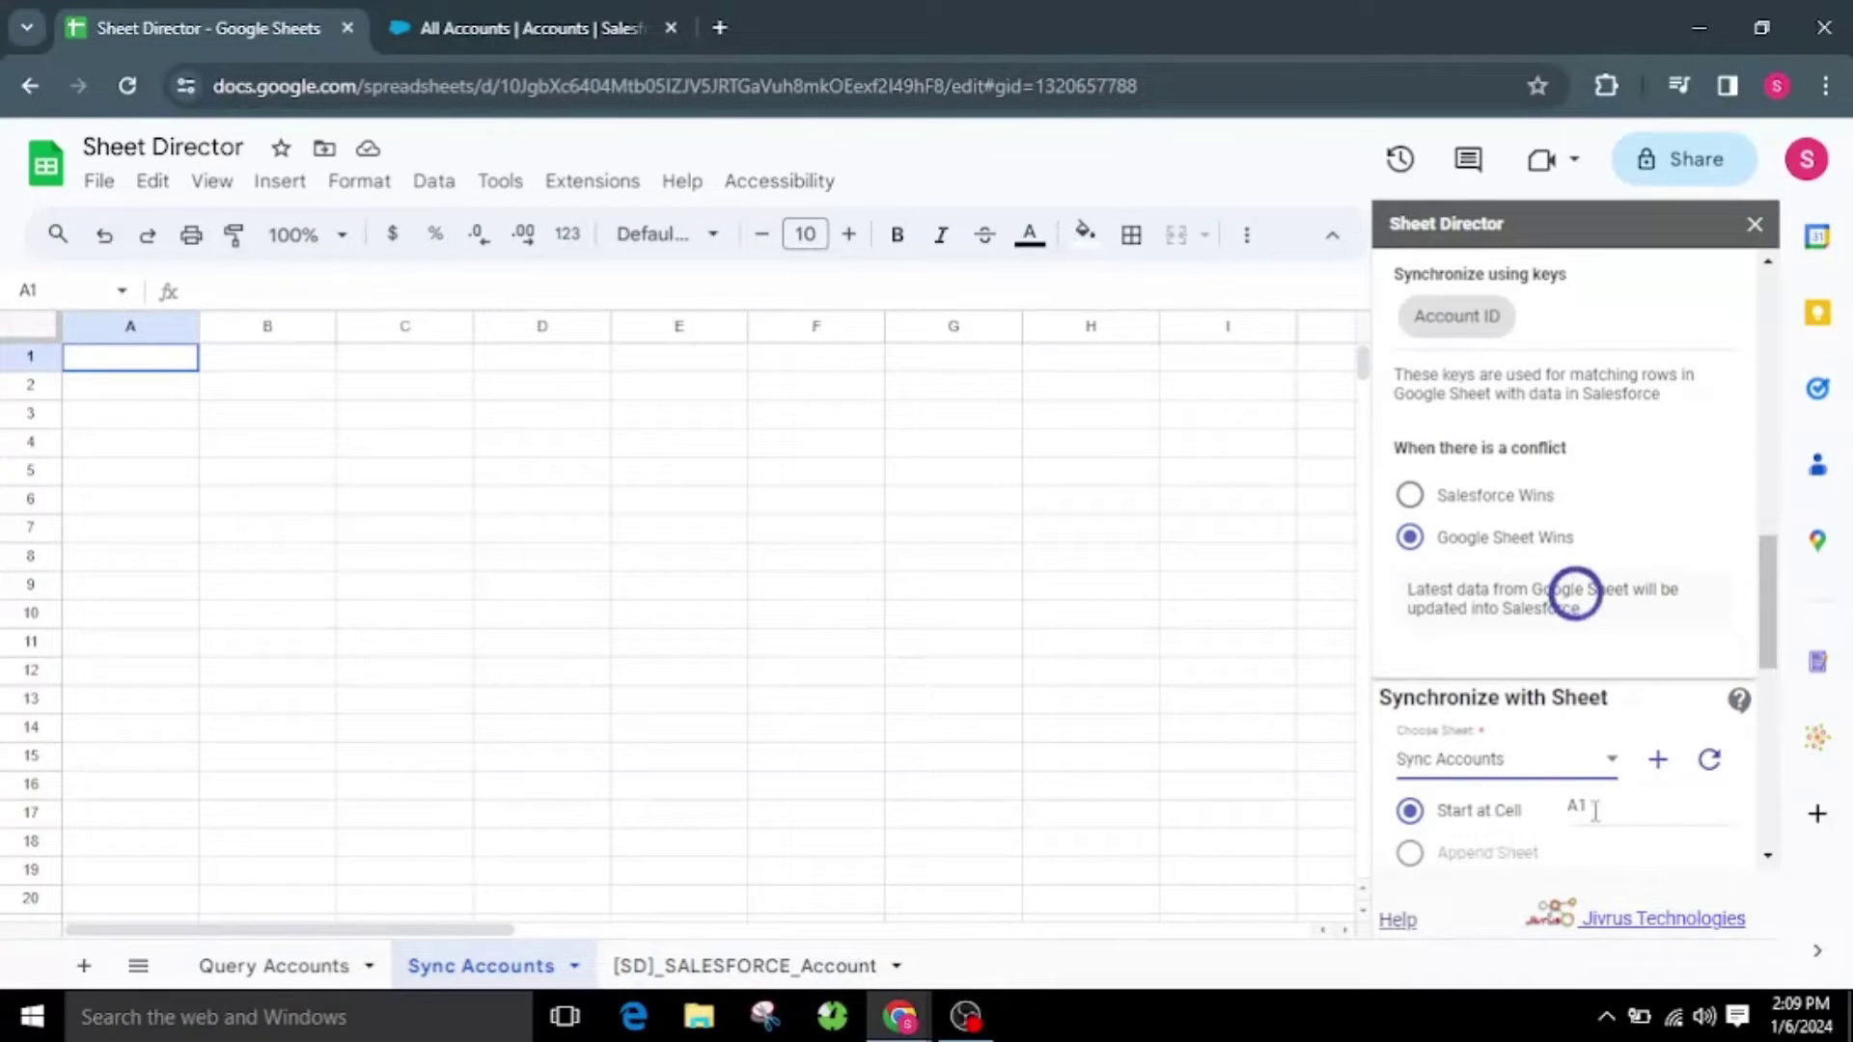
click(1598, 810)
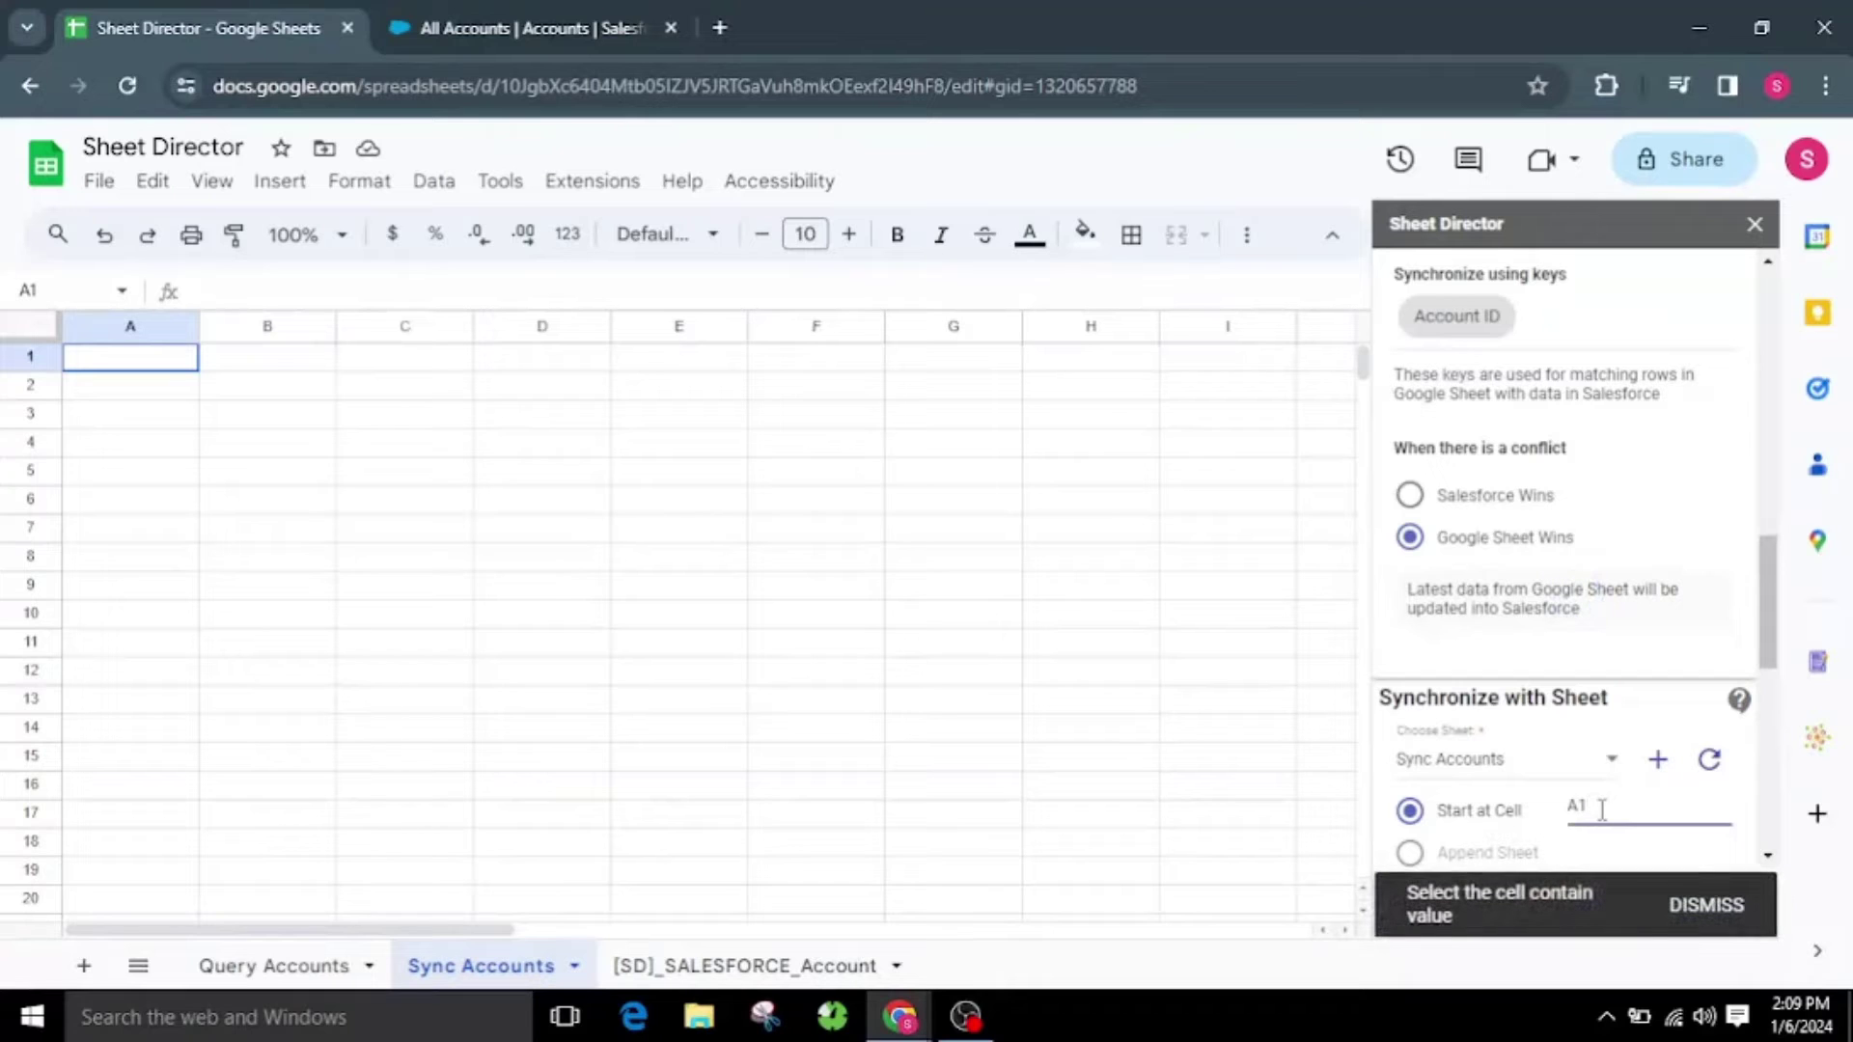
click(1700, 903)
scroll(1653, 695, down, 4)
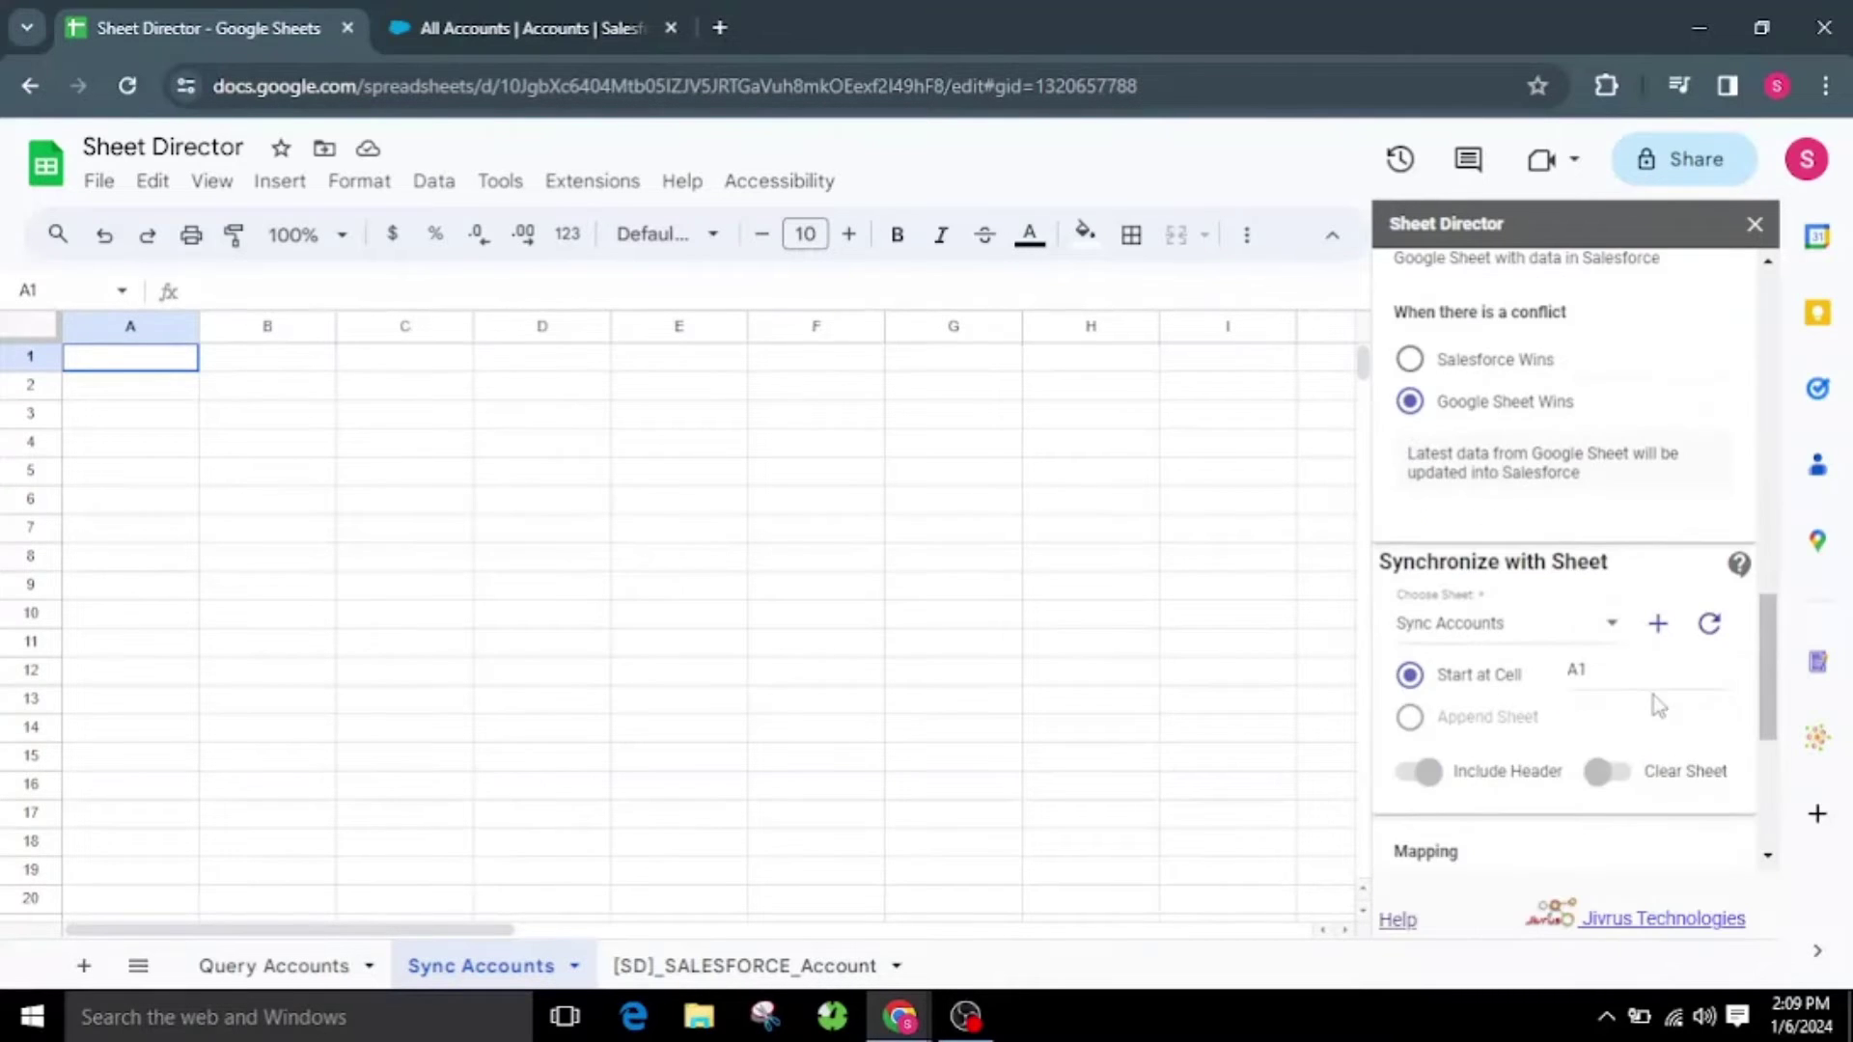
Execute the service and get the Salesforce account records into the empty Sync Accounts sheet first
scroll(1653, 695, down, 2)
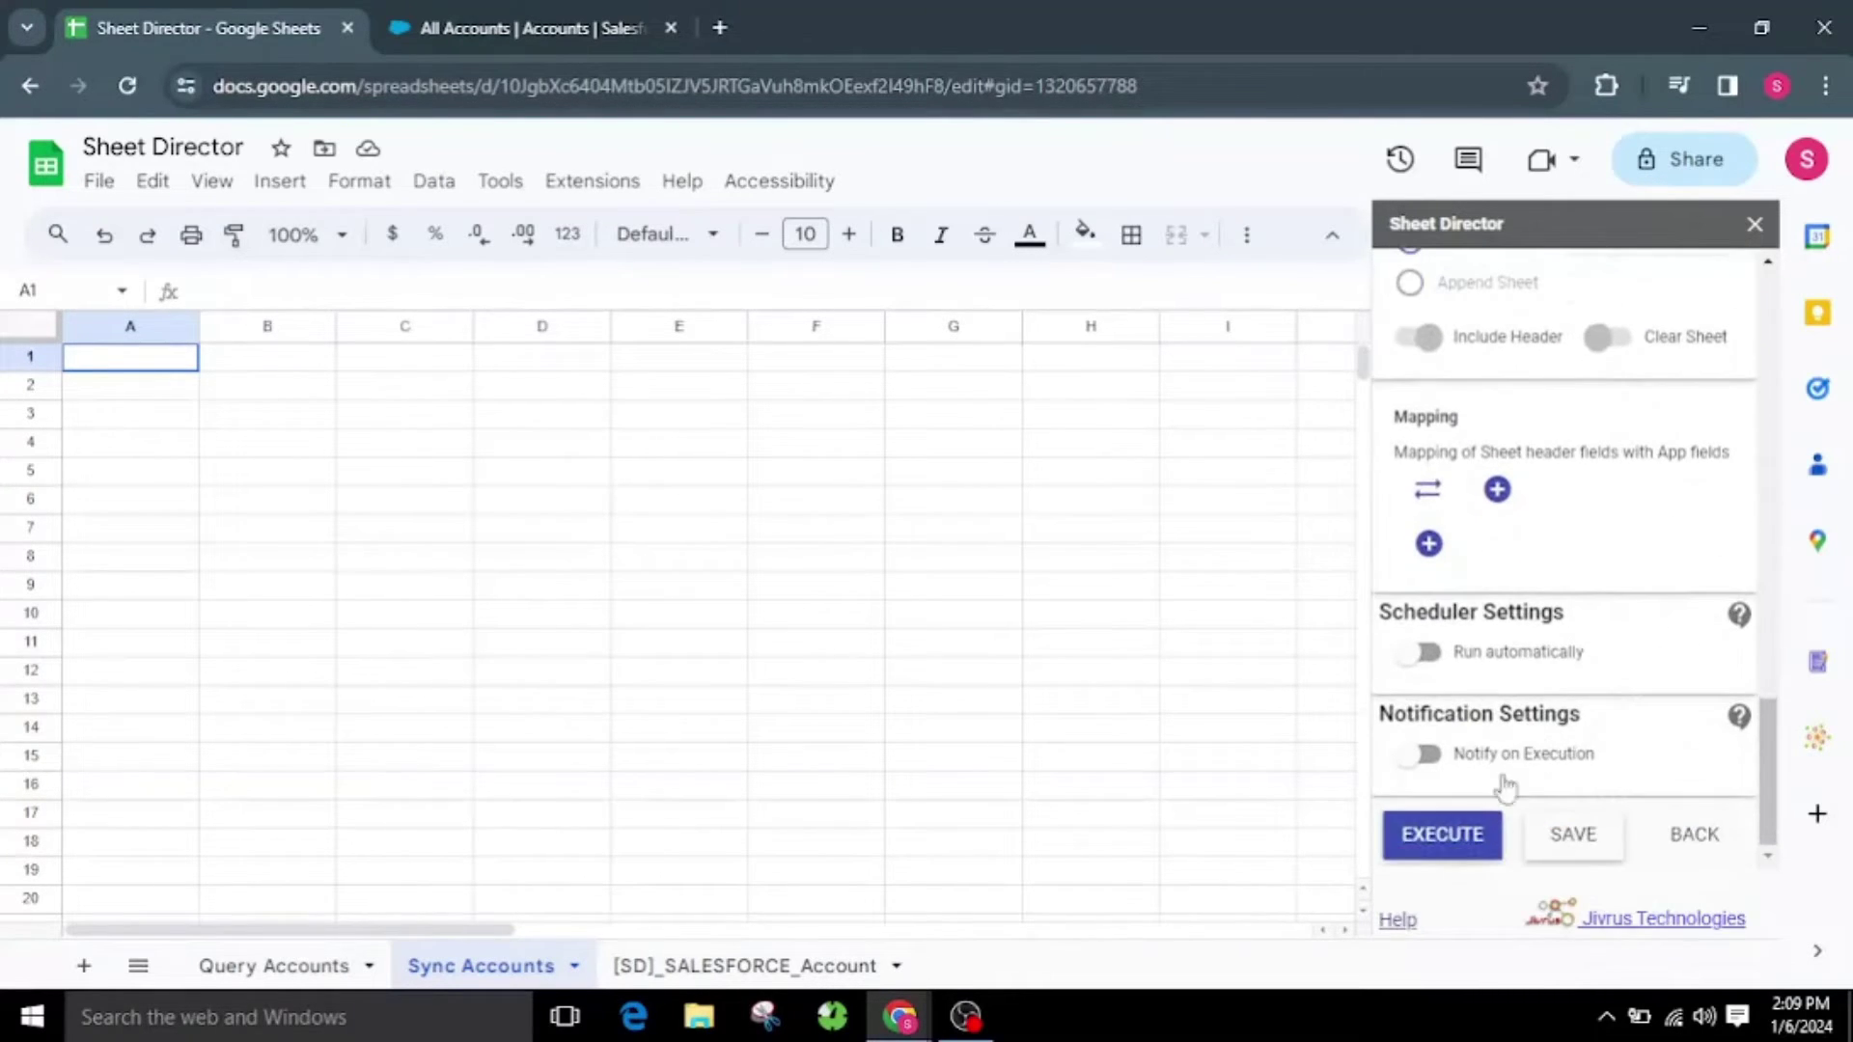
click(1454, 832)
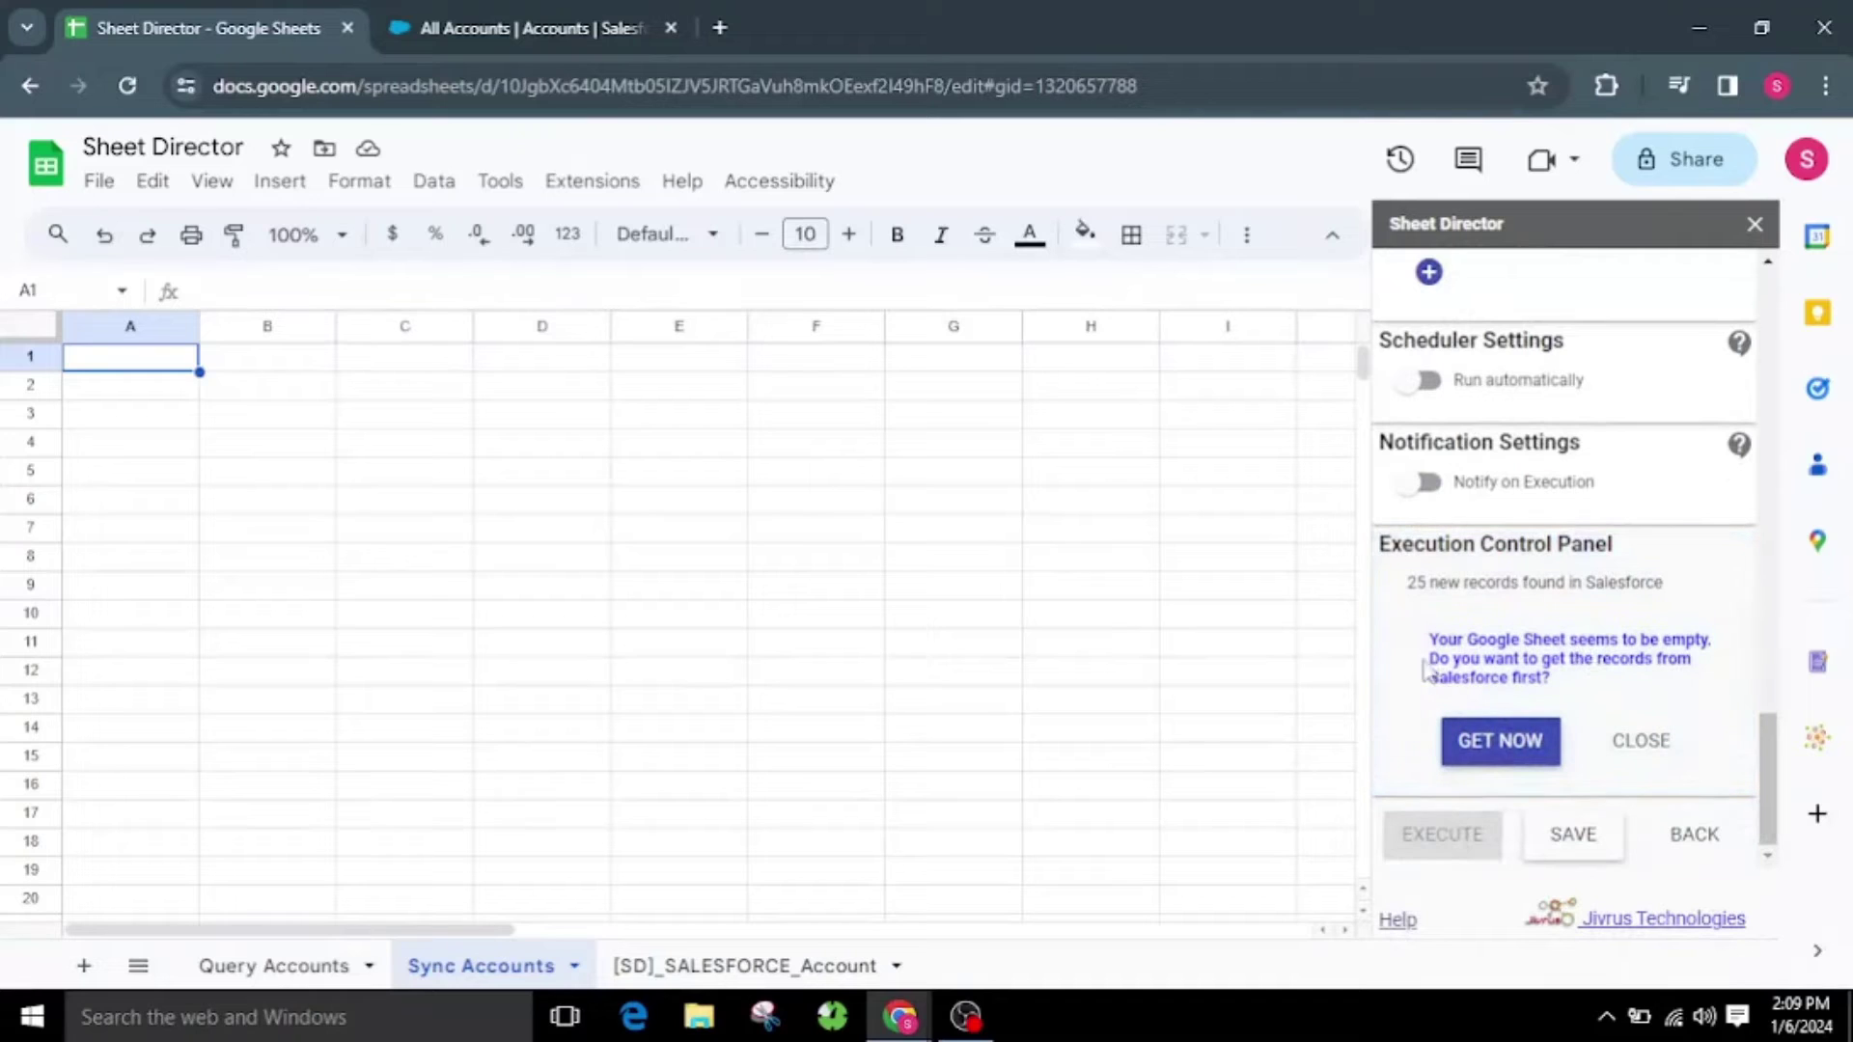
drag(1429, 639, 1629, 693)
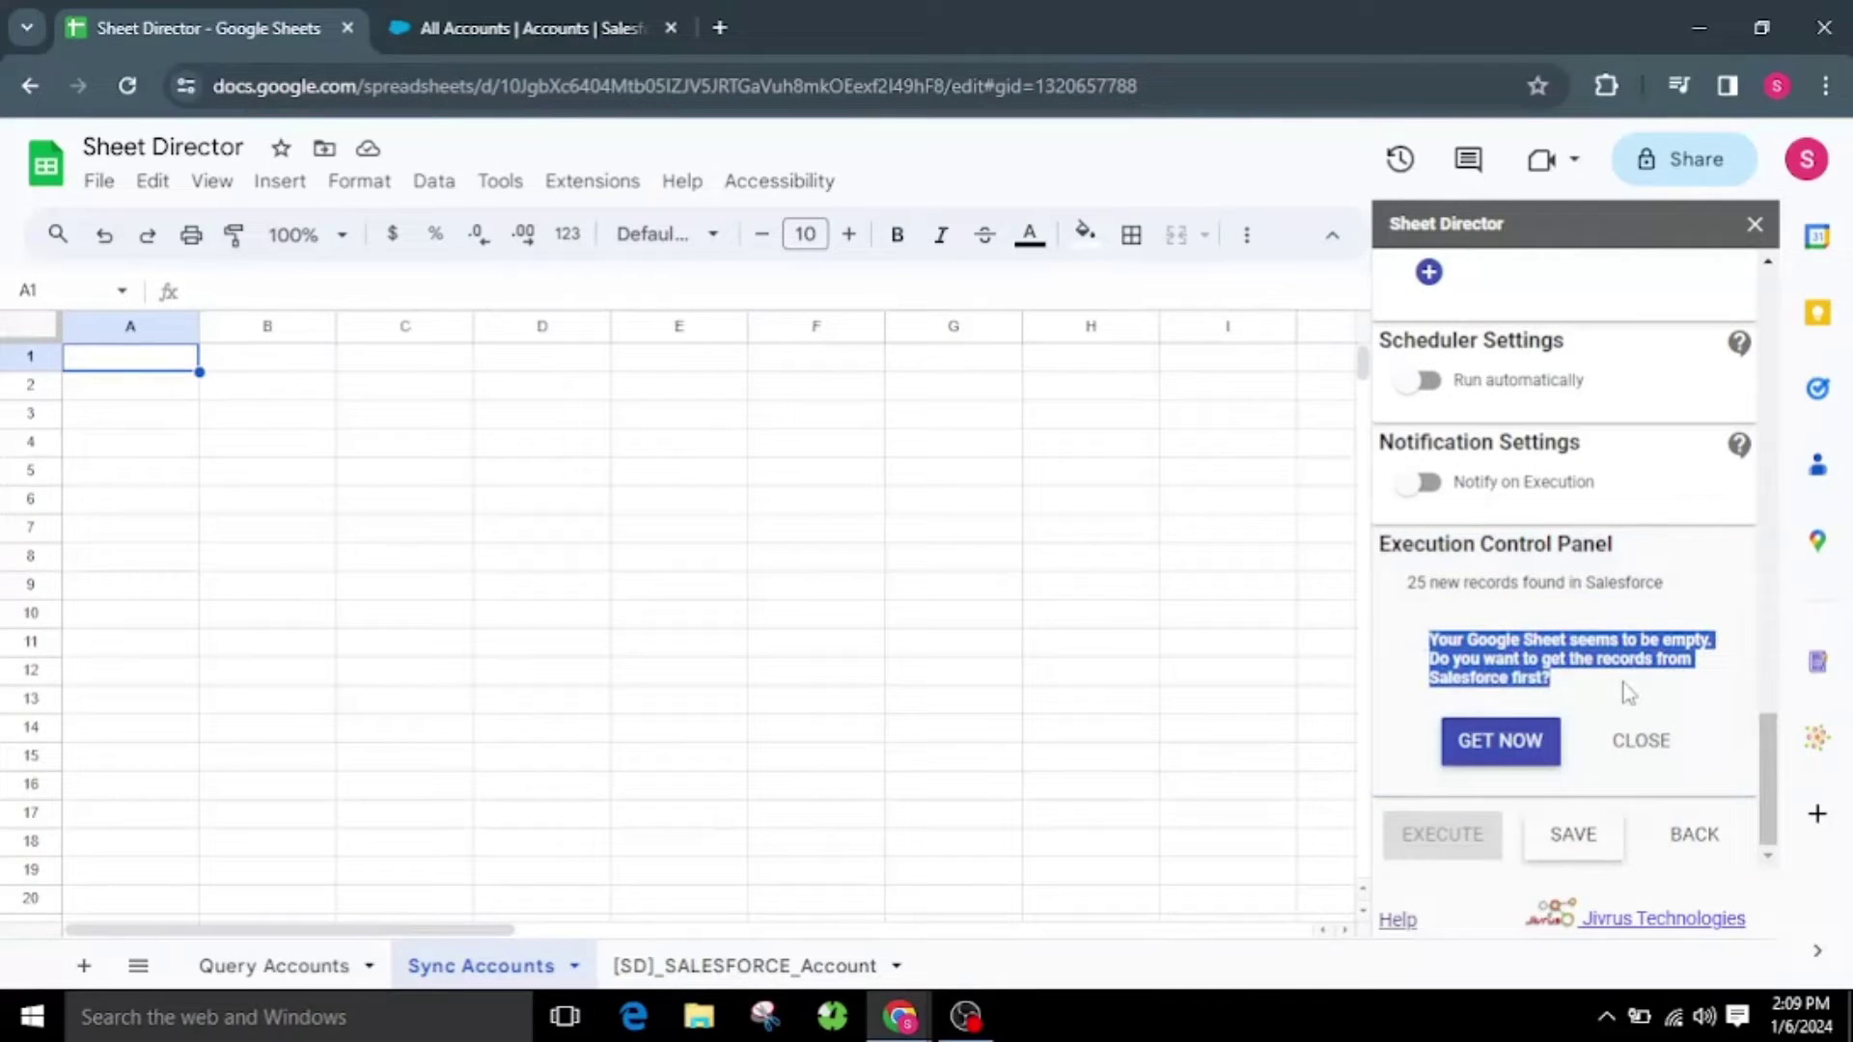
click(1629, 693)
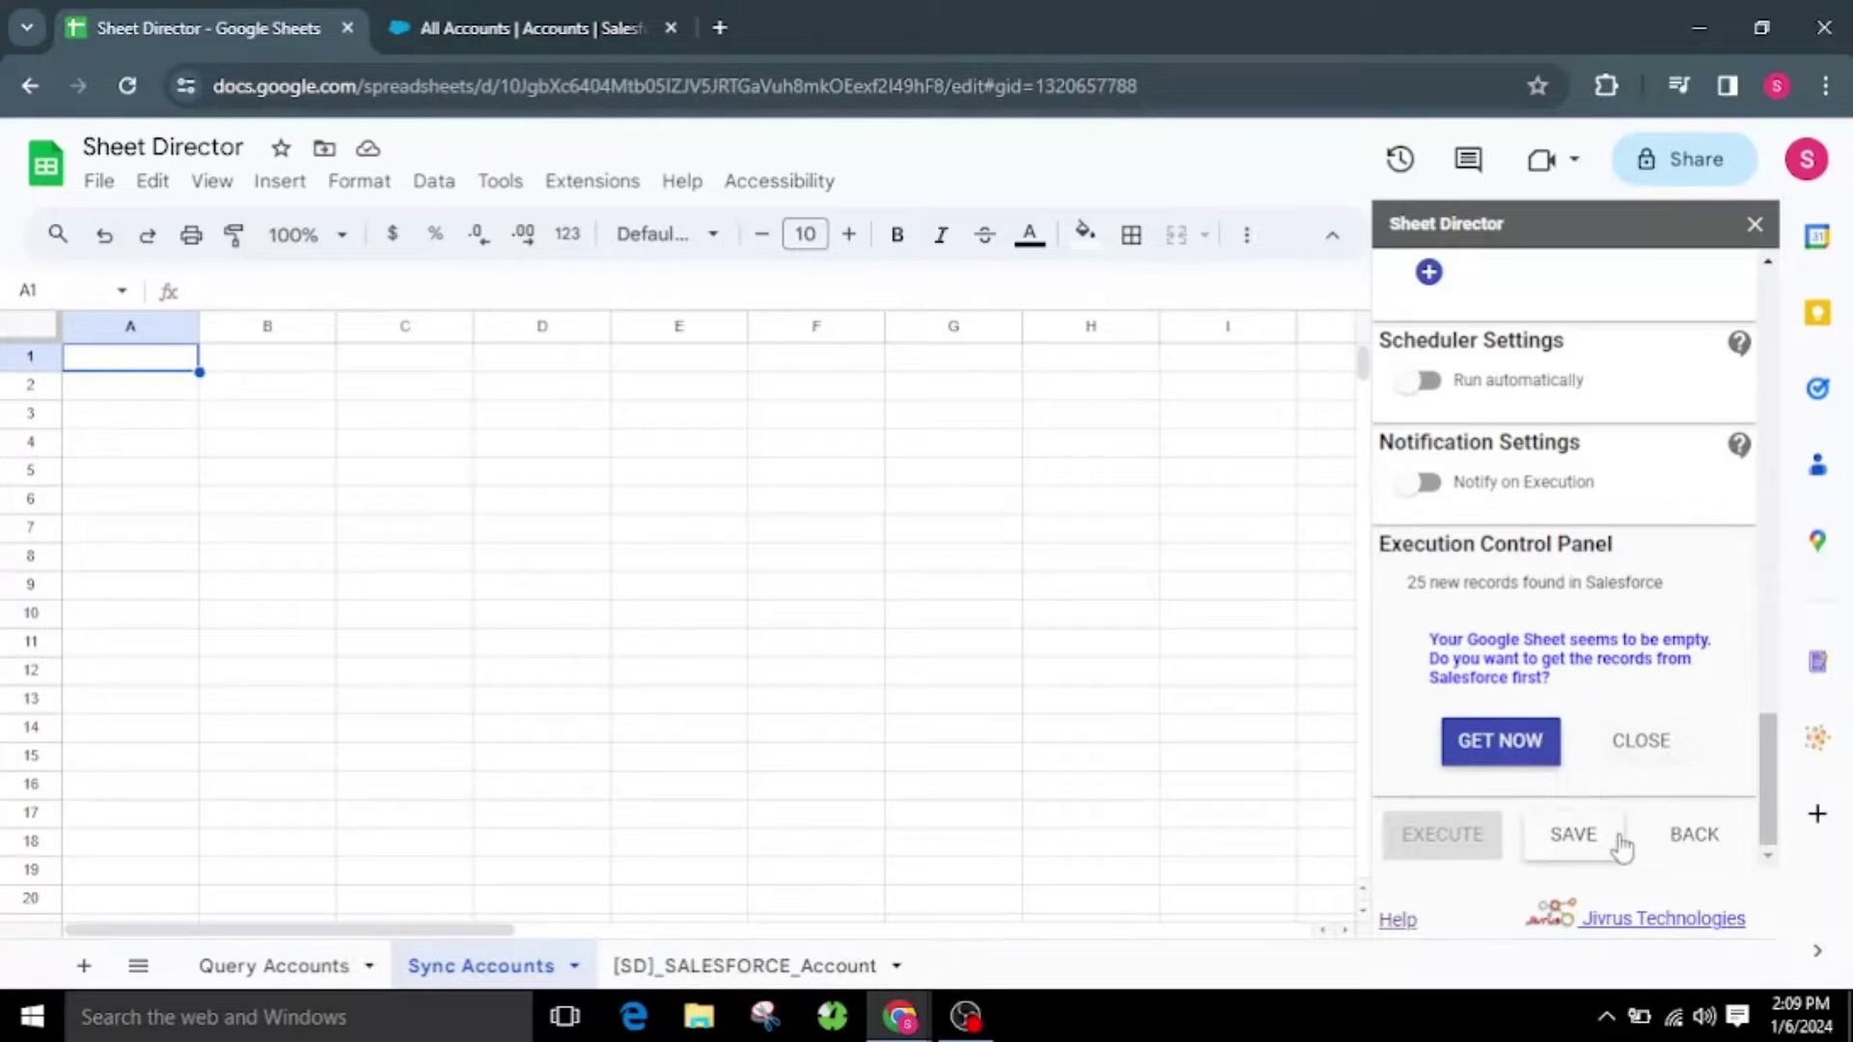
click(1486, 743)
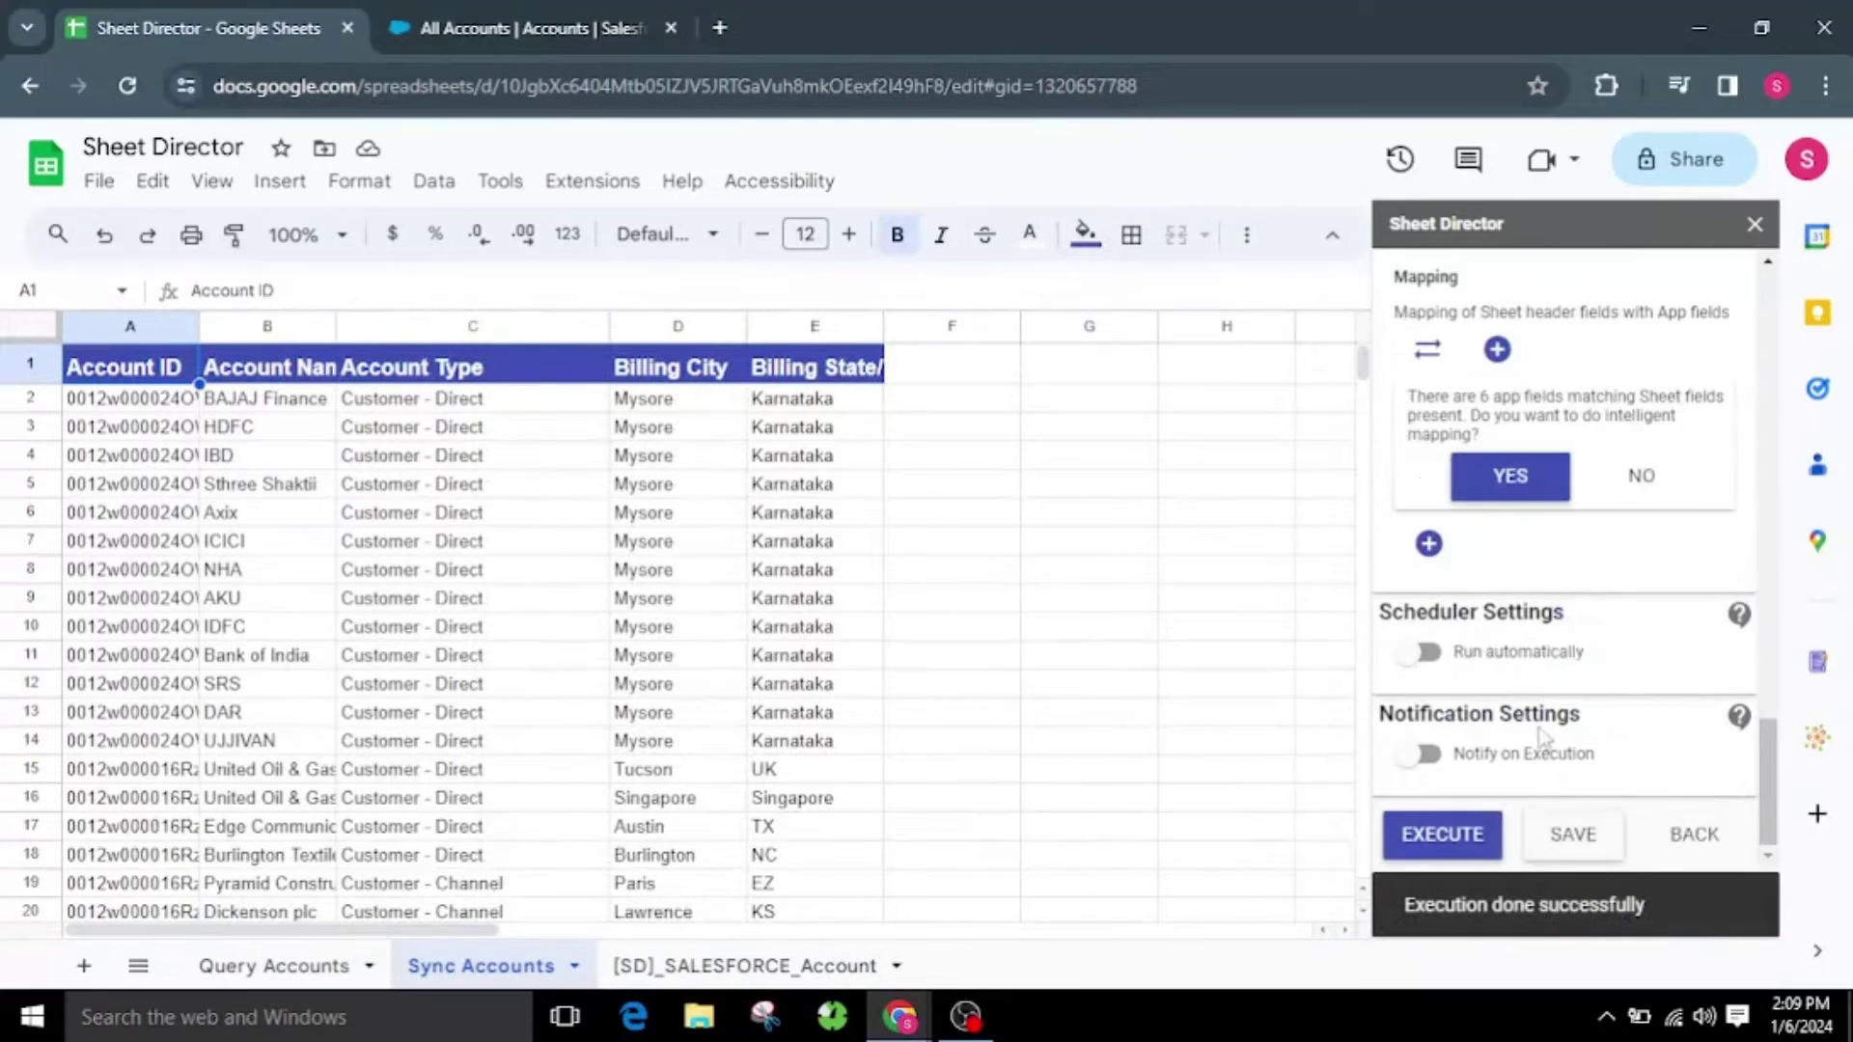
Accept the intelligent mapping of sheet headers to Salesforce fields and review the mapped fields and available field choices
scroll(1541, 758, up, 2)
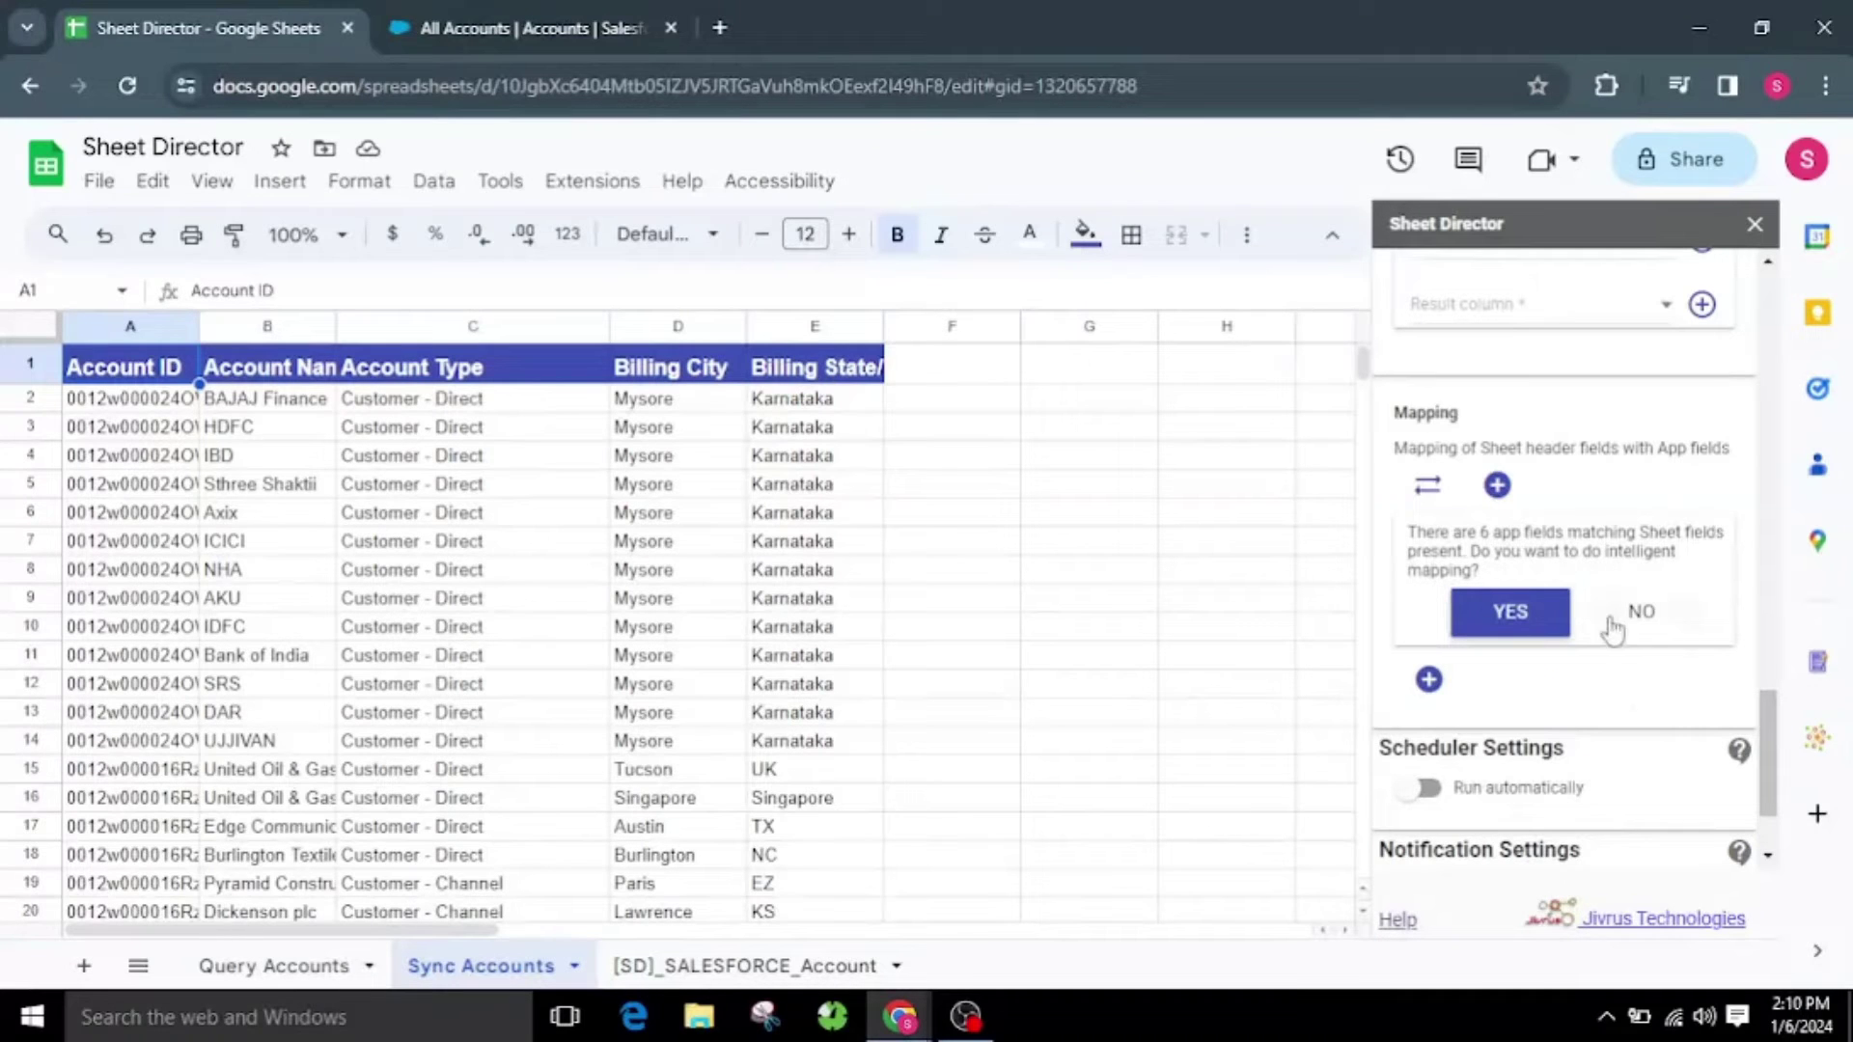
click(1514, 612)
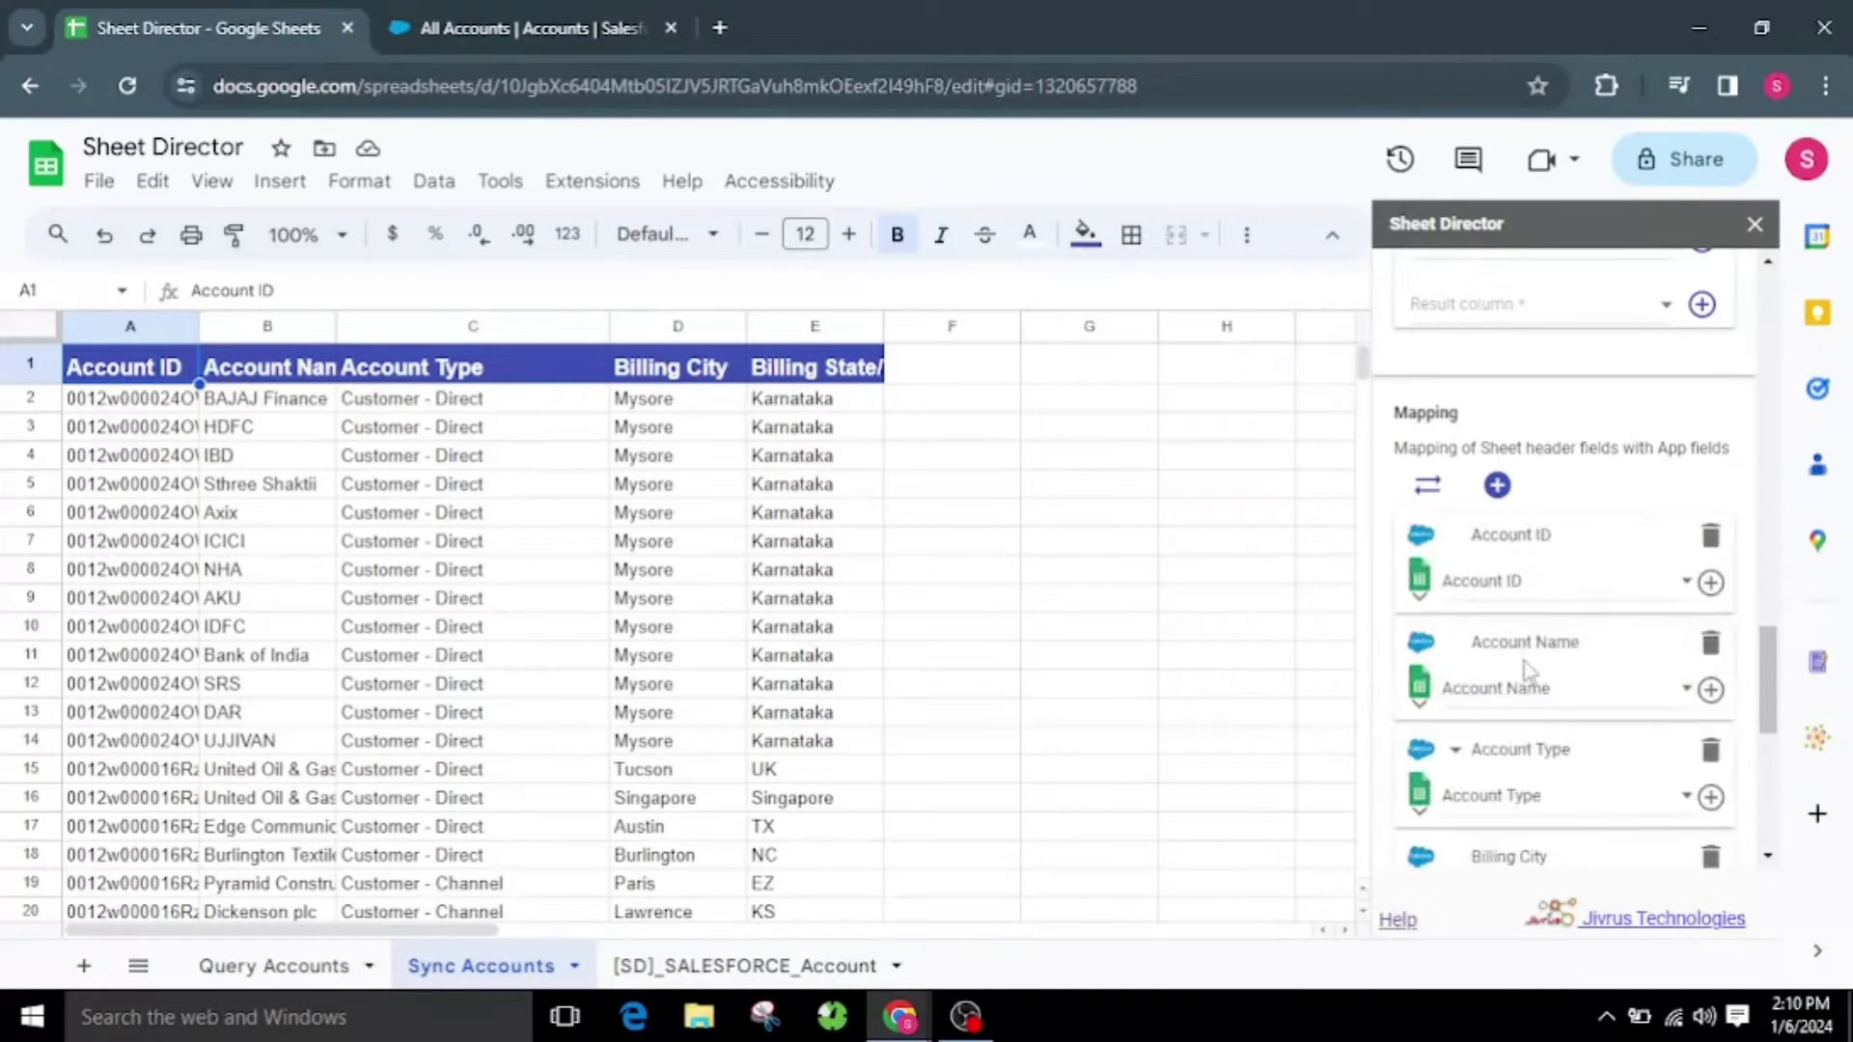
scroll(1534, 637, down, 2)
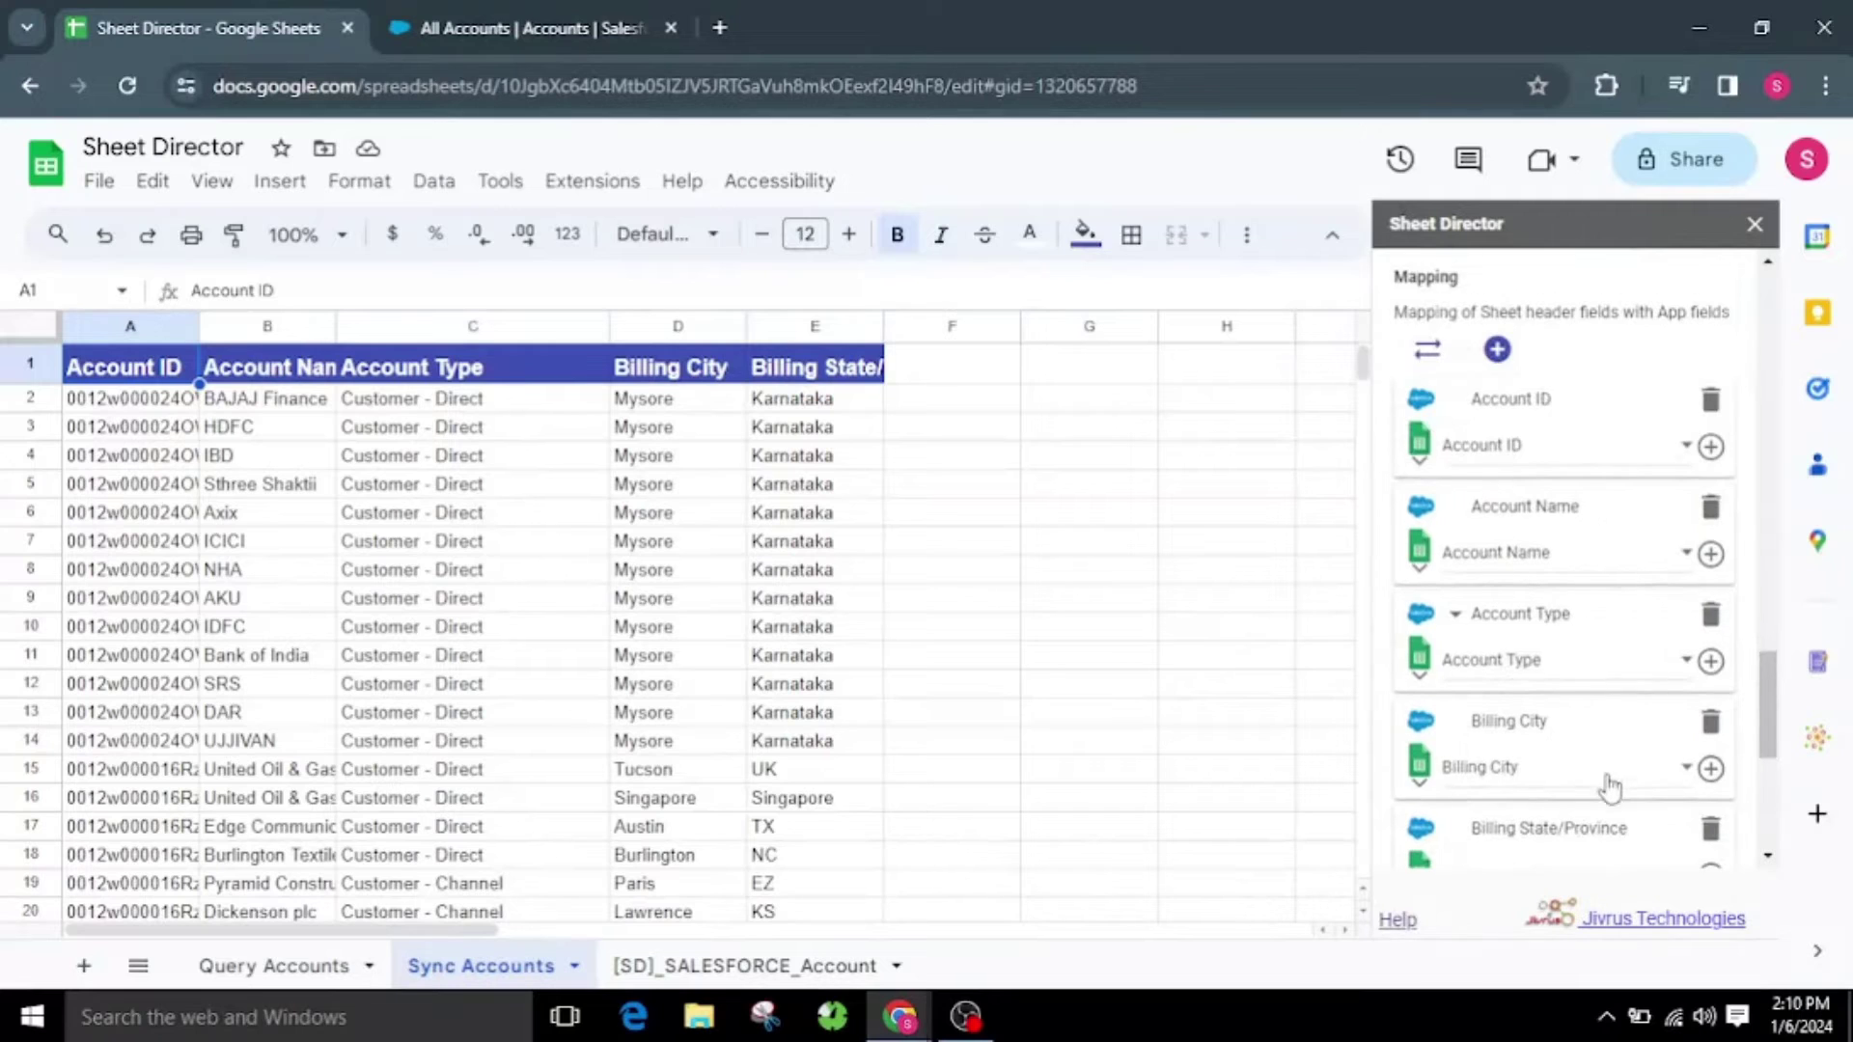
scroll(1608, 785, down, 4)
scroll(1610, 786, up, 9)
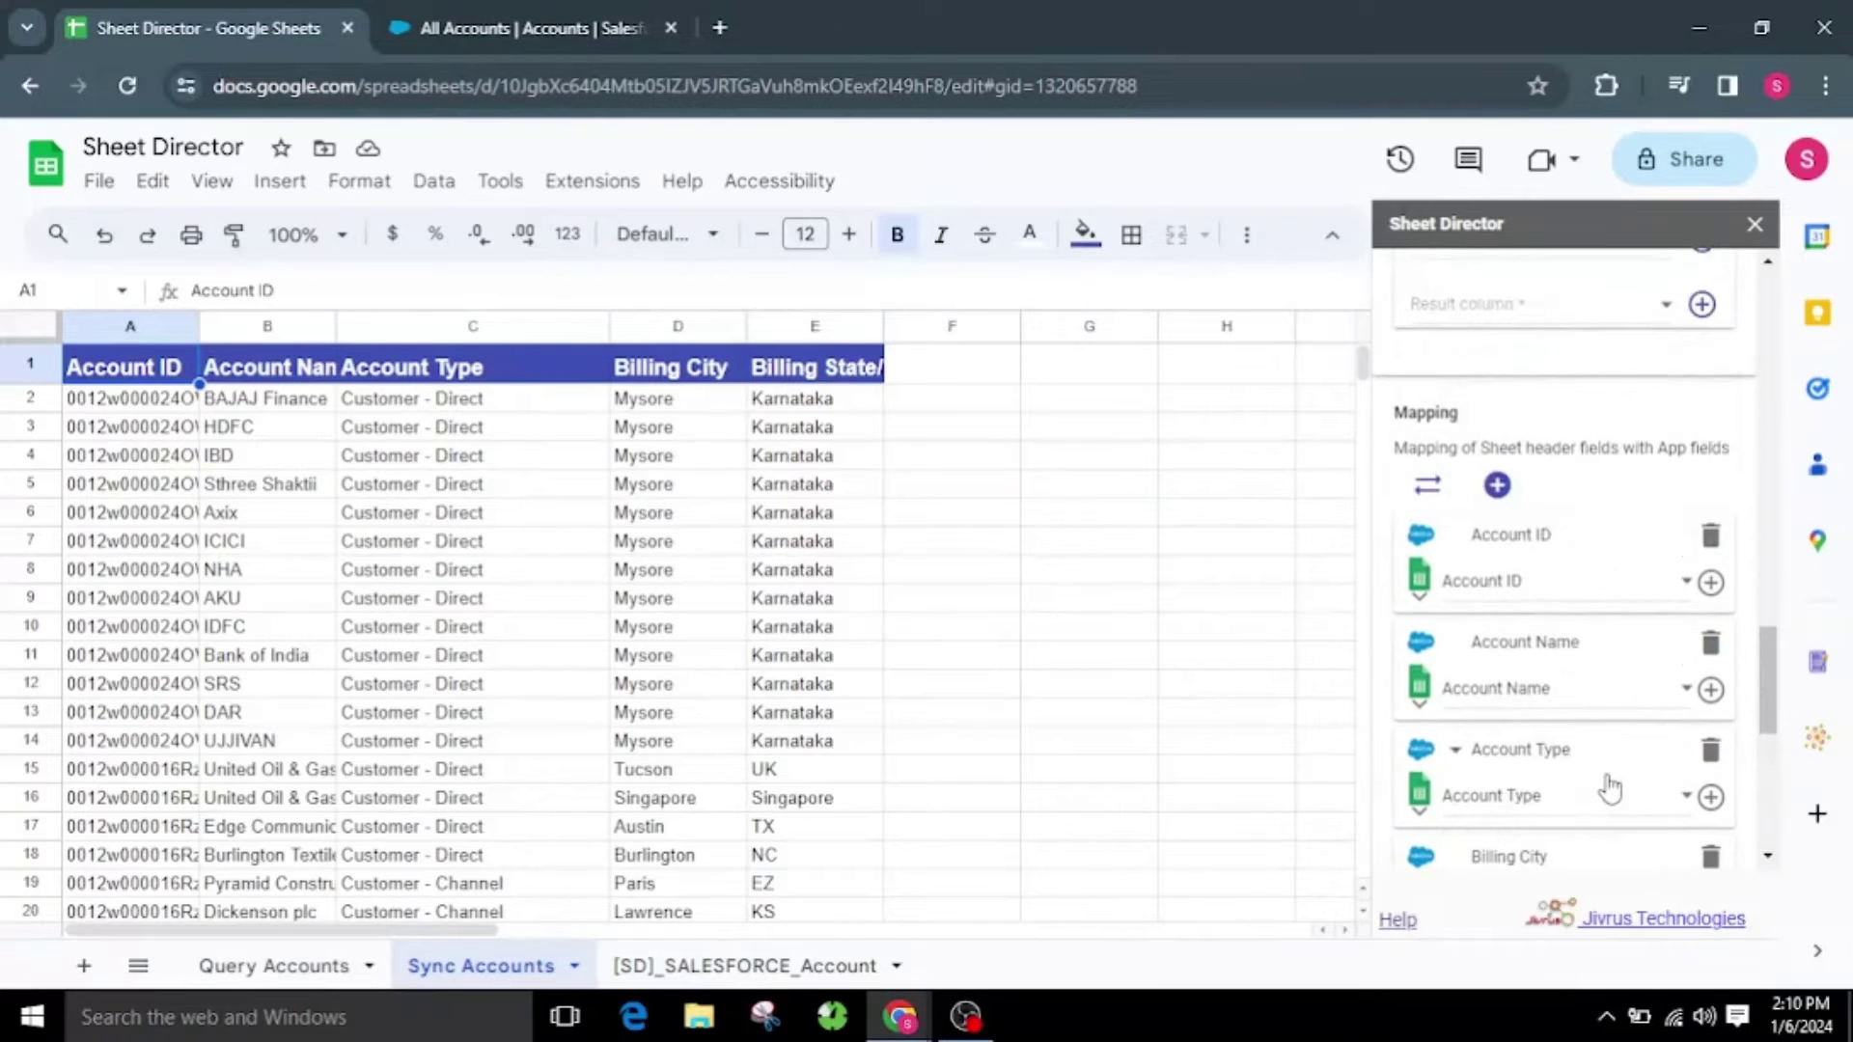
scroll(1610, 787, down, 4)
click(1592, 582)
click(1638, 493)
click(1516, 533)
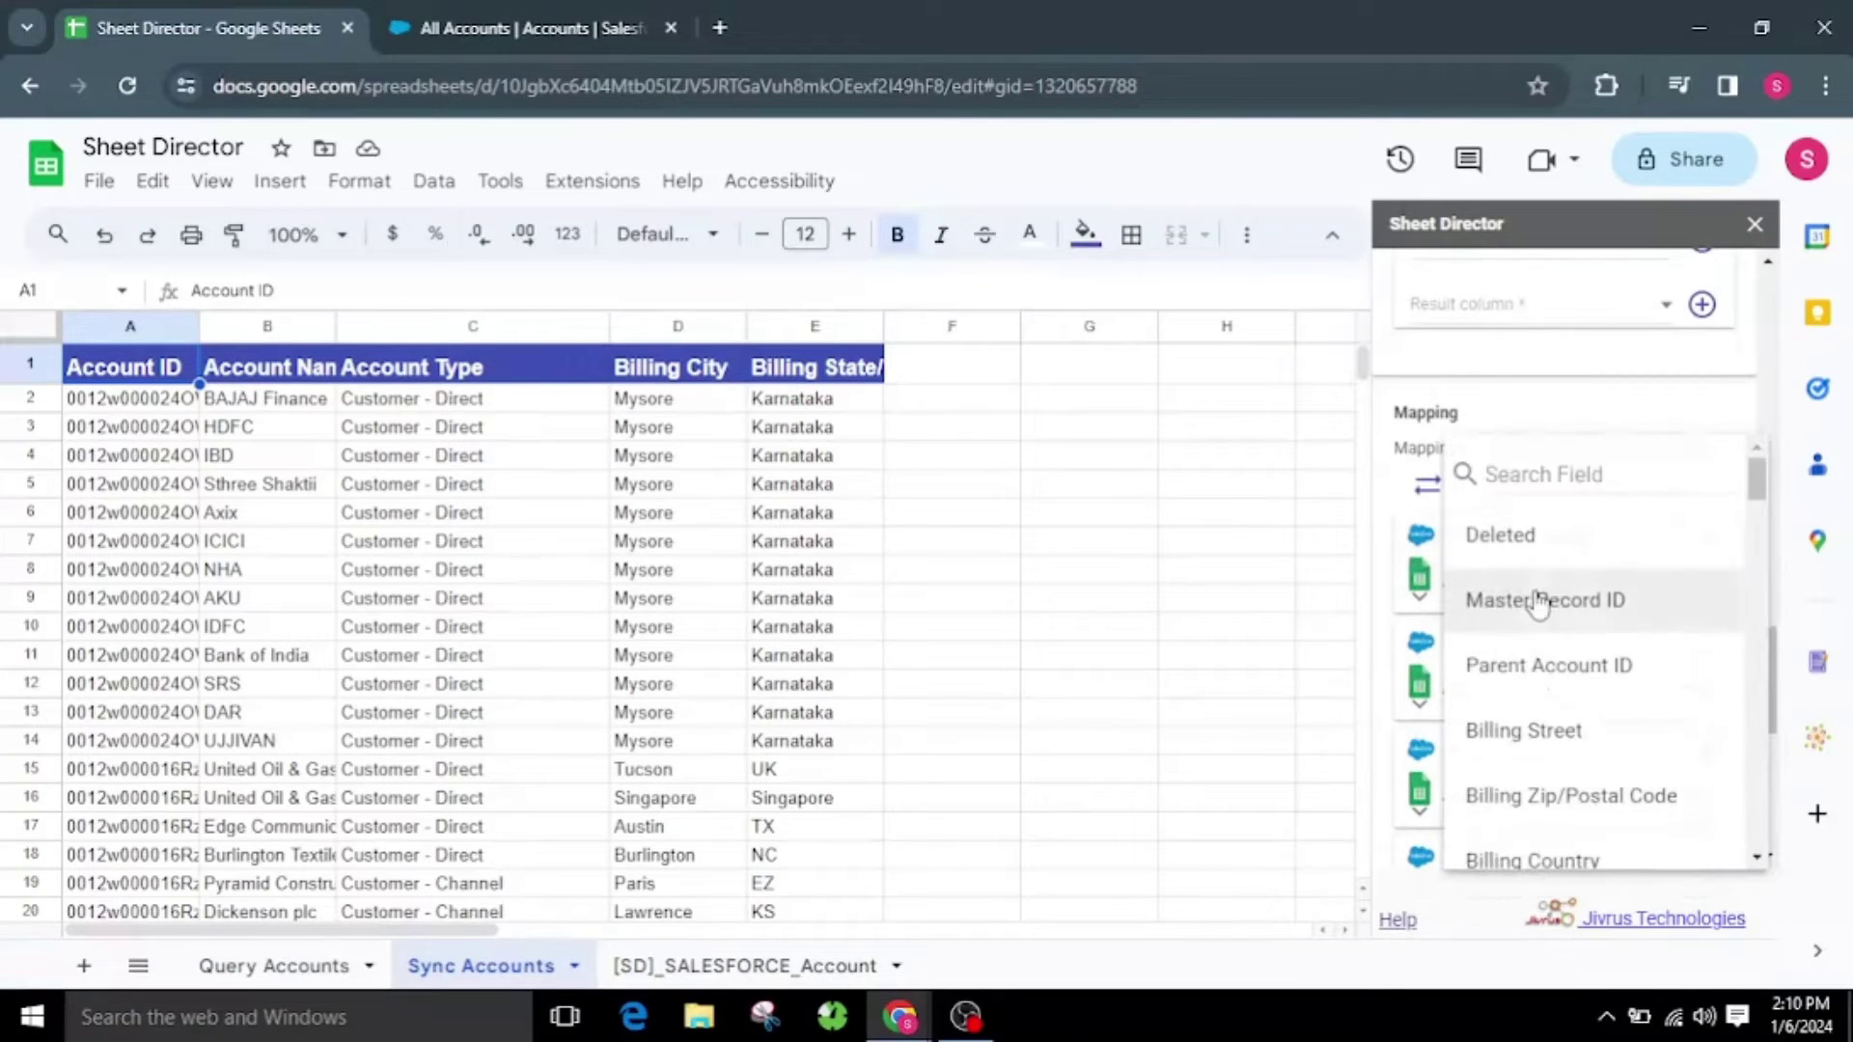
click(1710, 414)
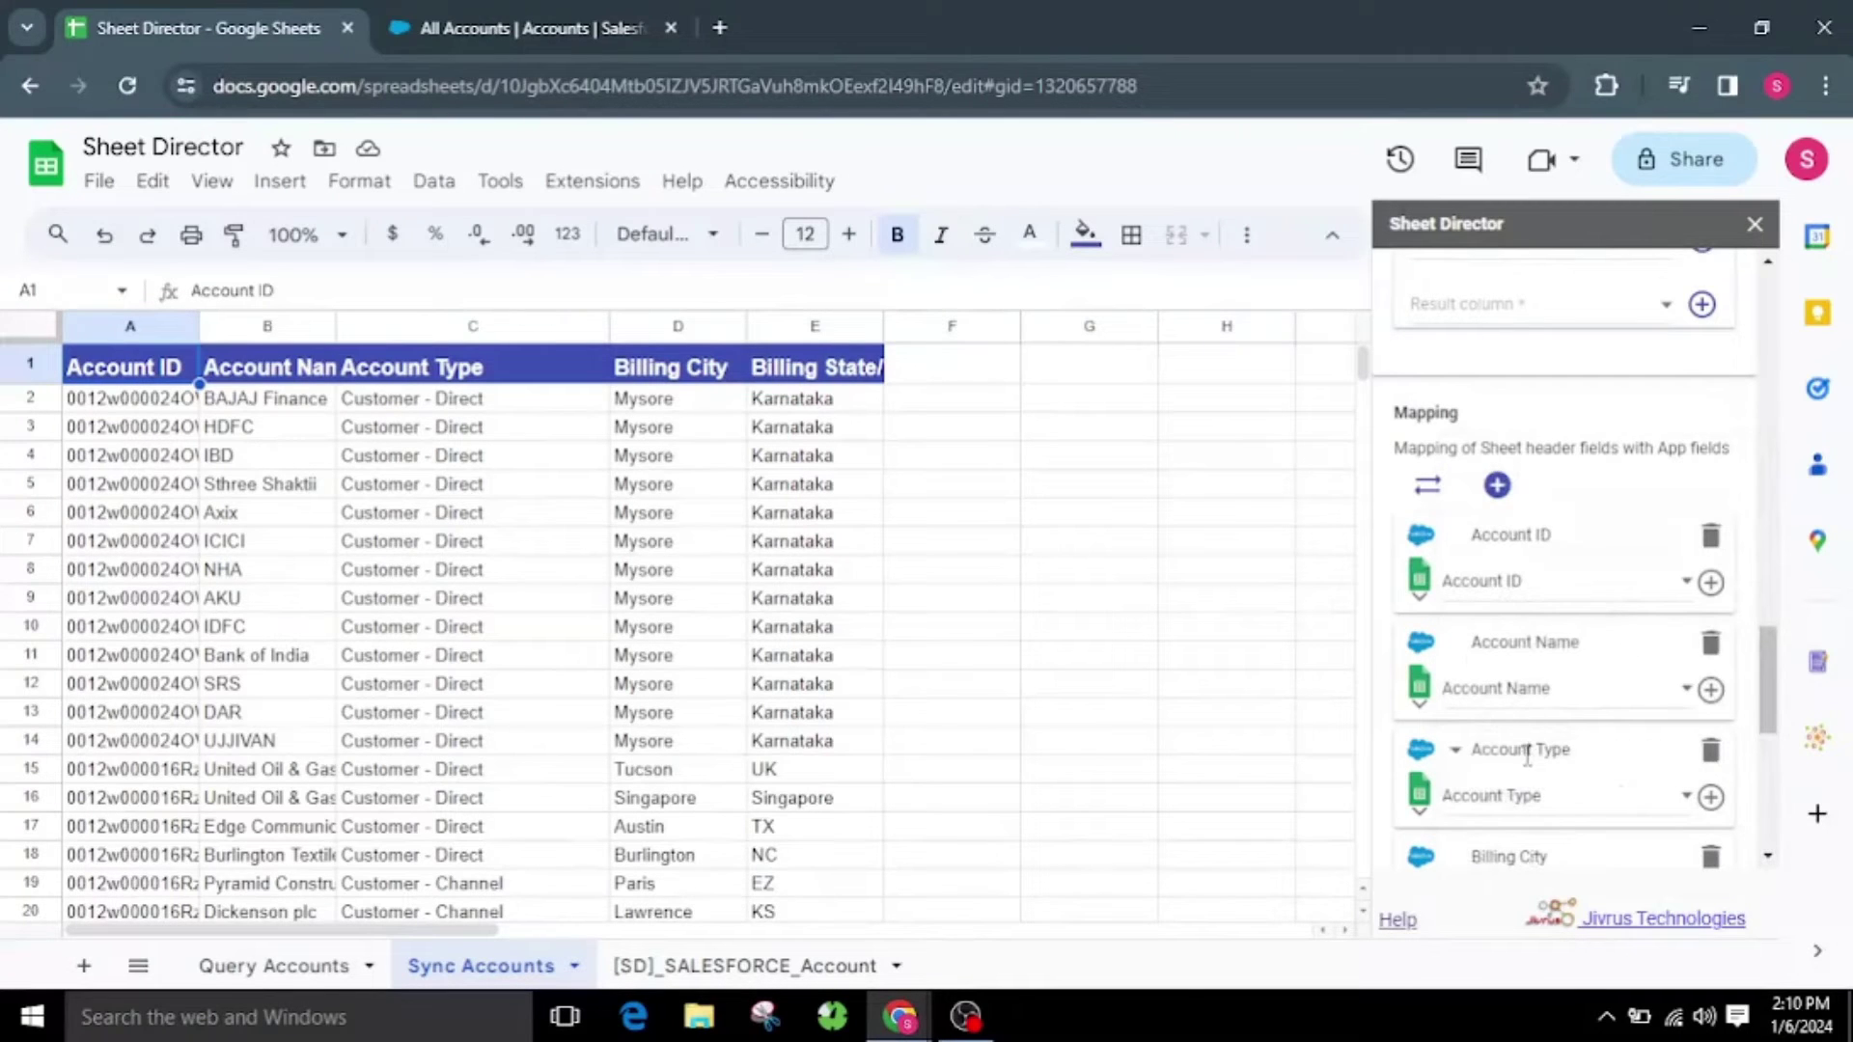
Create the [SD] Status and [SD] Result columns for the synchronization outcome in the sheet
scroll(1529, 760, up, 3)
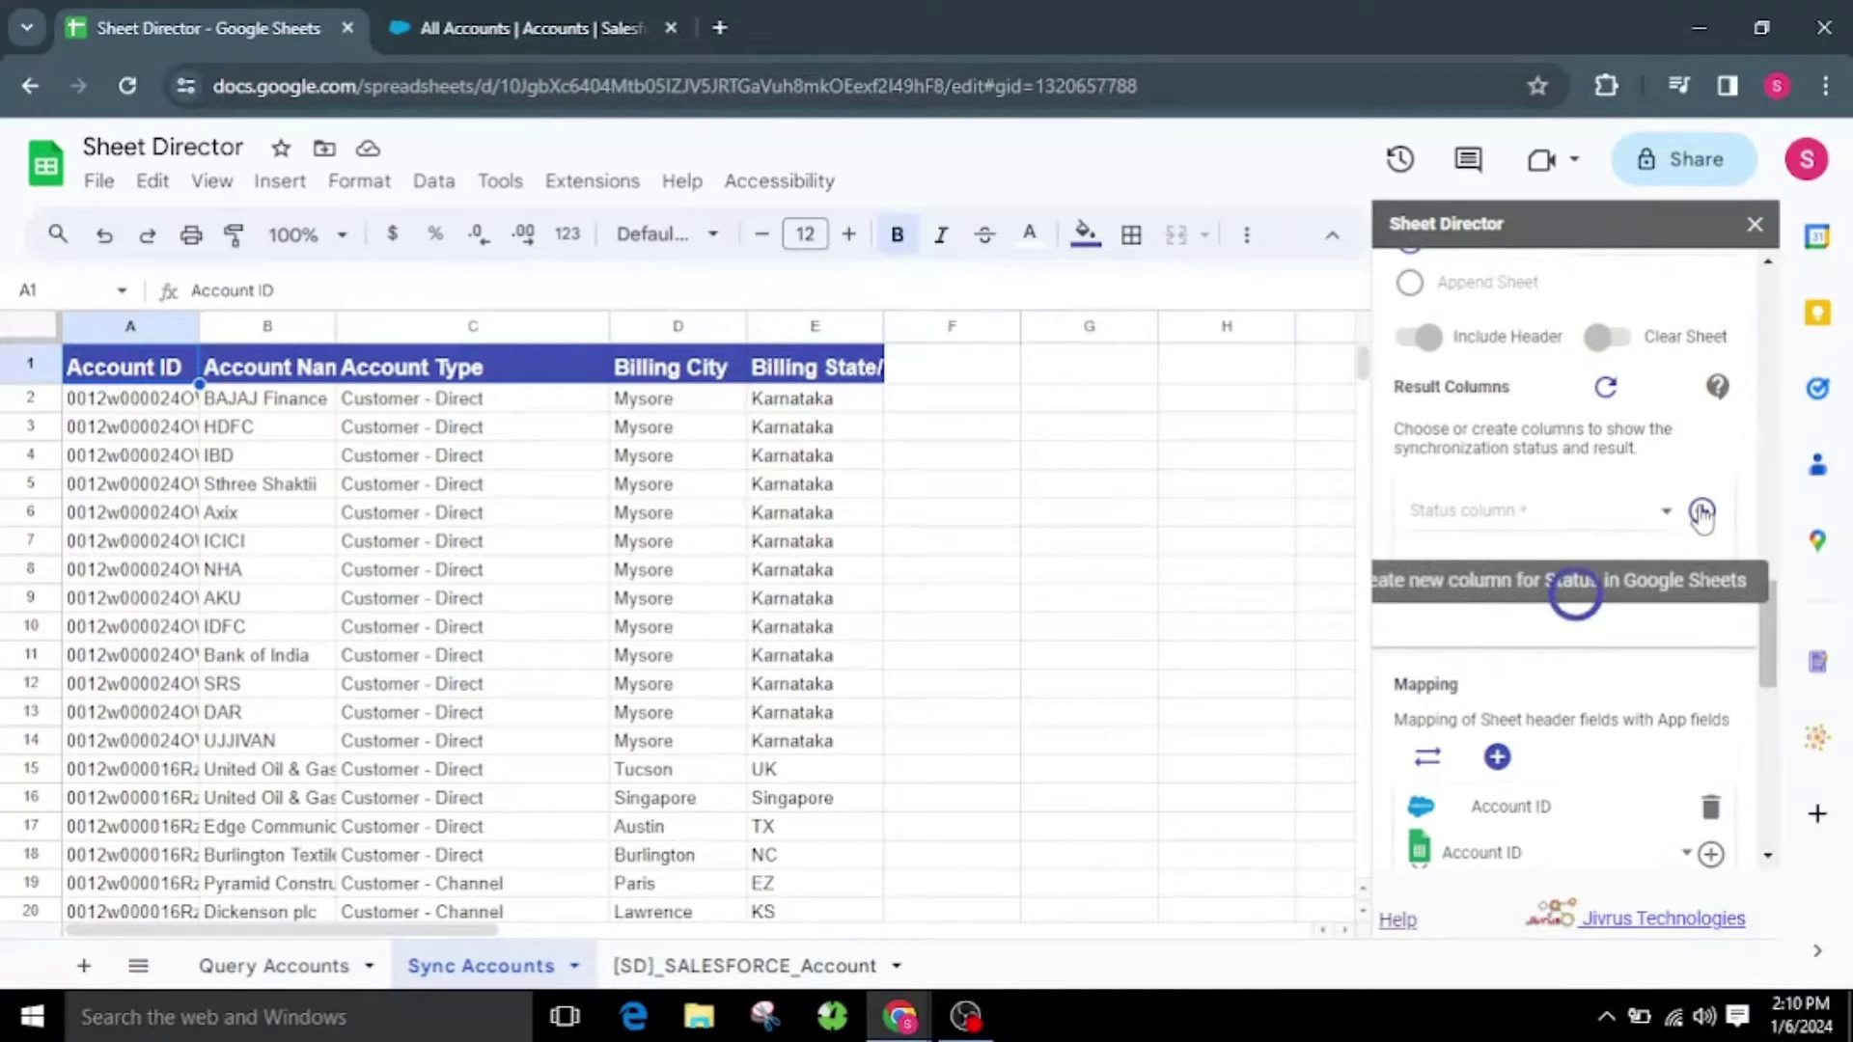
click(1703, 579)
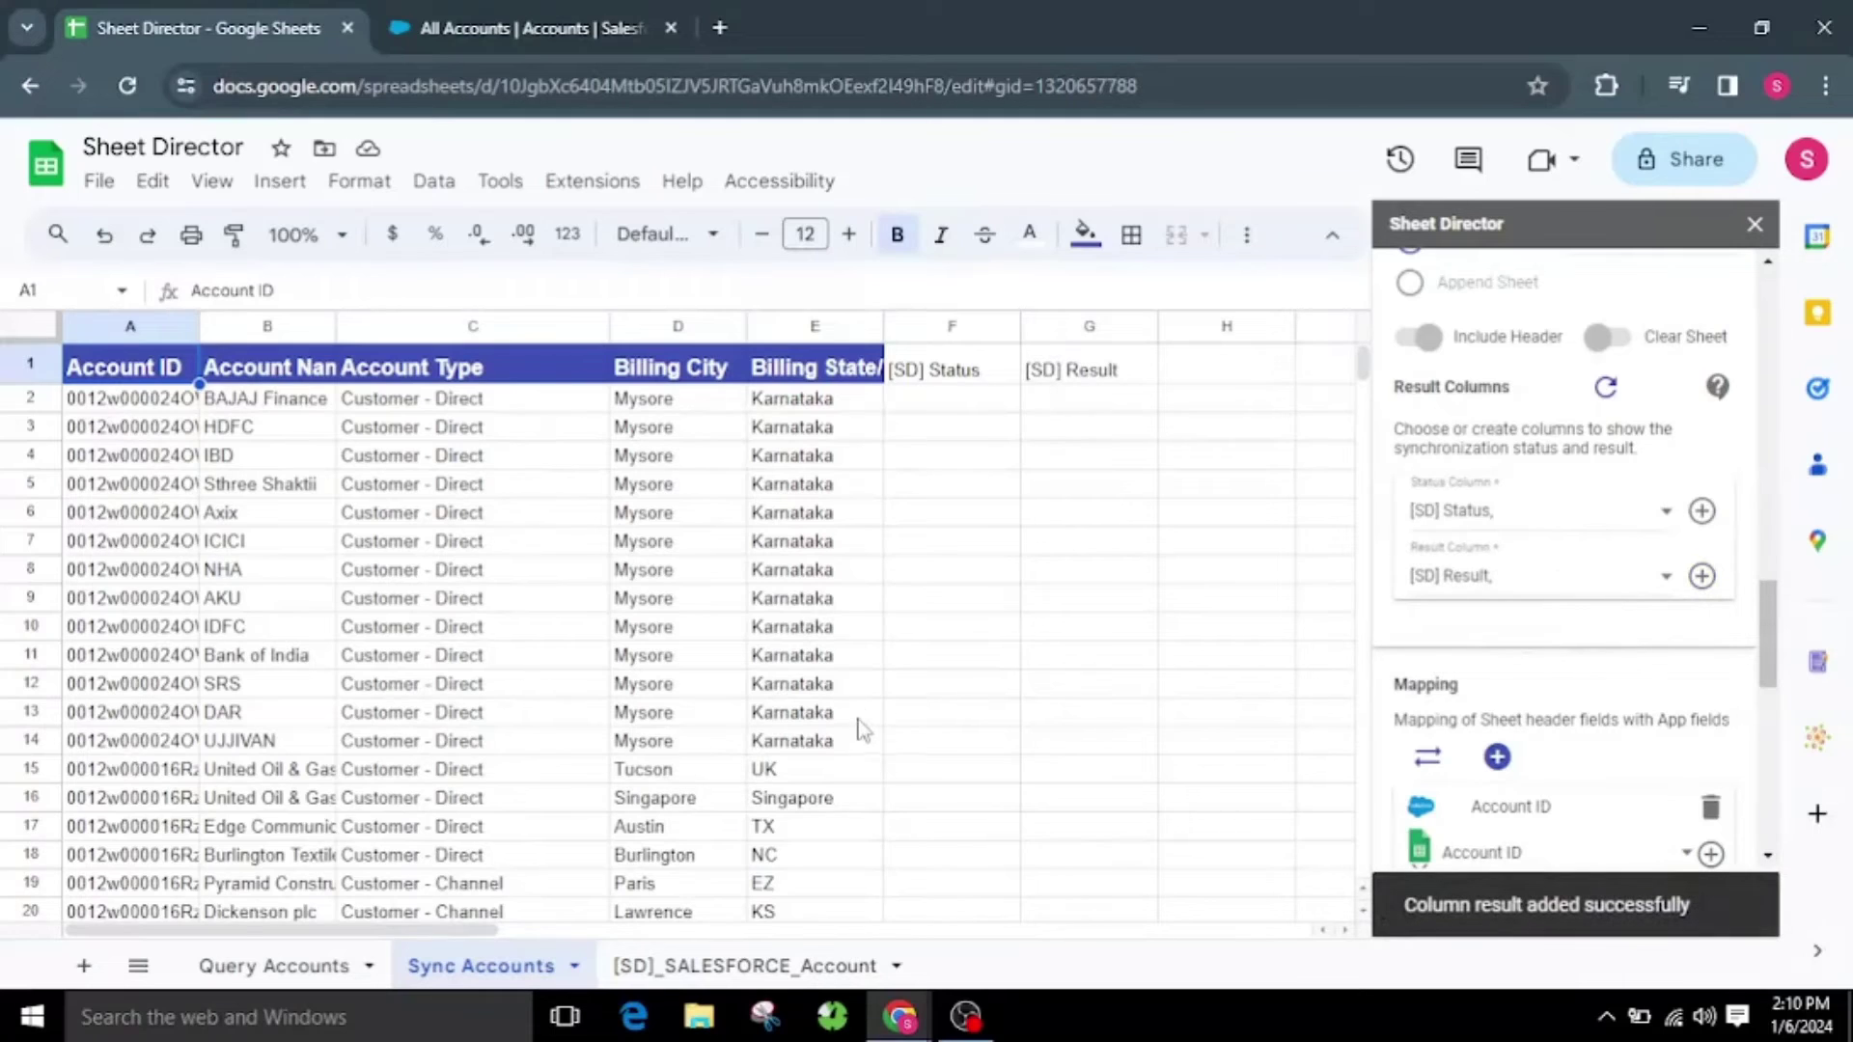
Set the Billing City in D2 to Bangalore and fill it down through D7
double_click(652, 399)
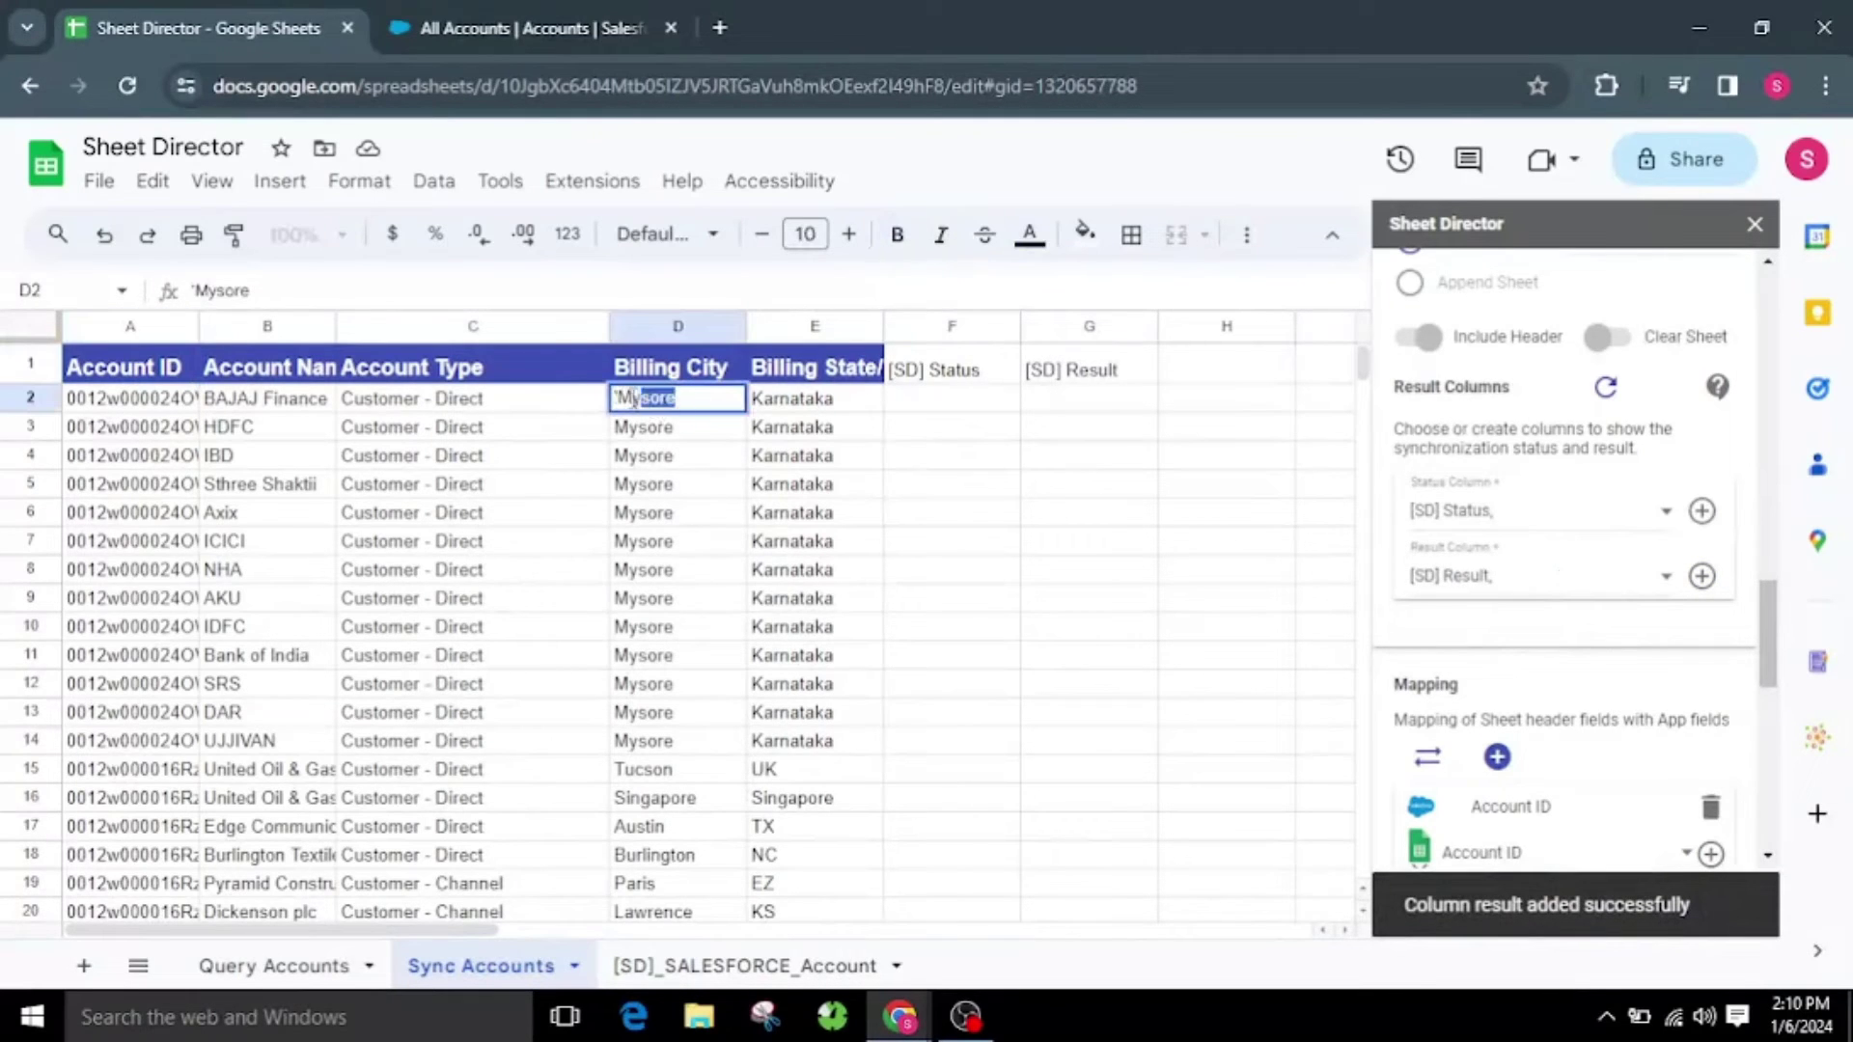
text(Bang)
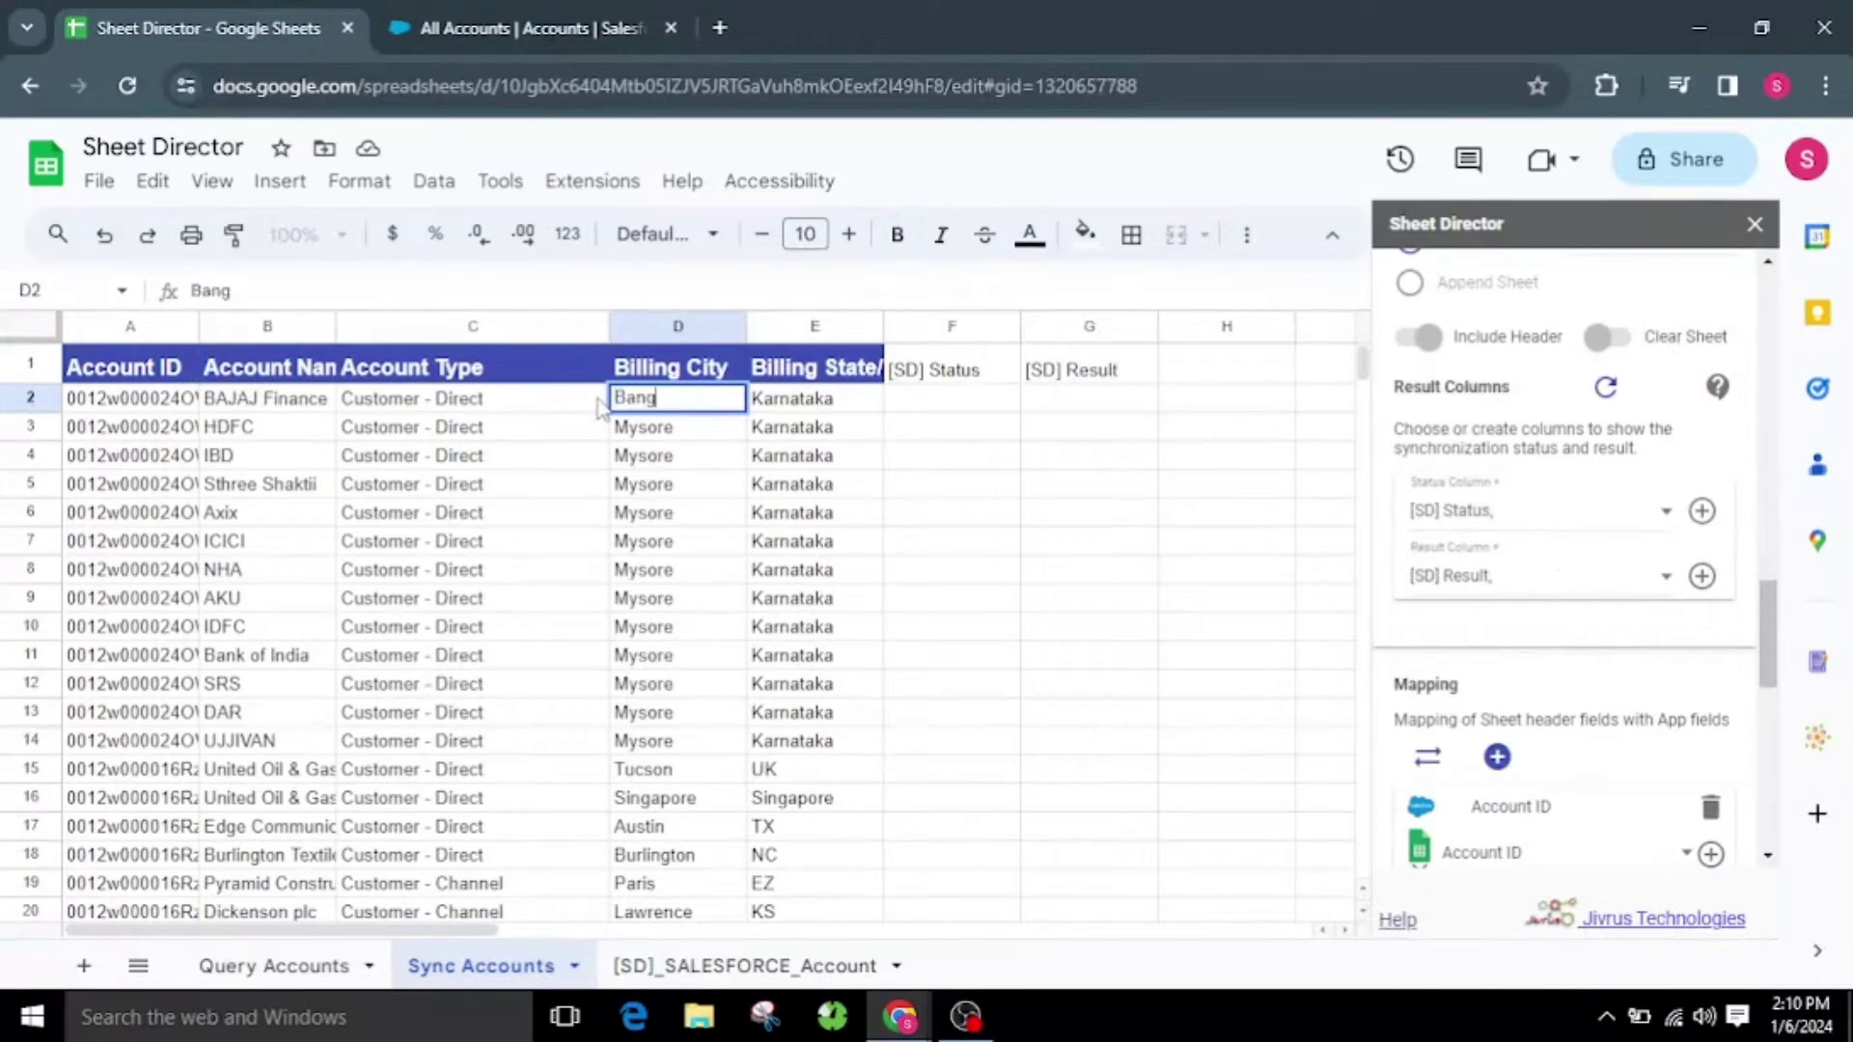
text(alore)
drag(745, 411, 744, 552)
click(931, 552)
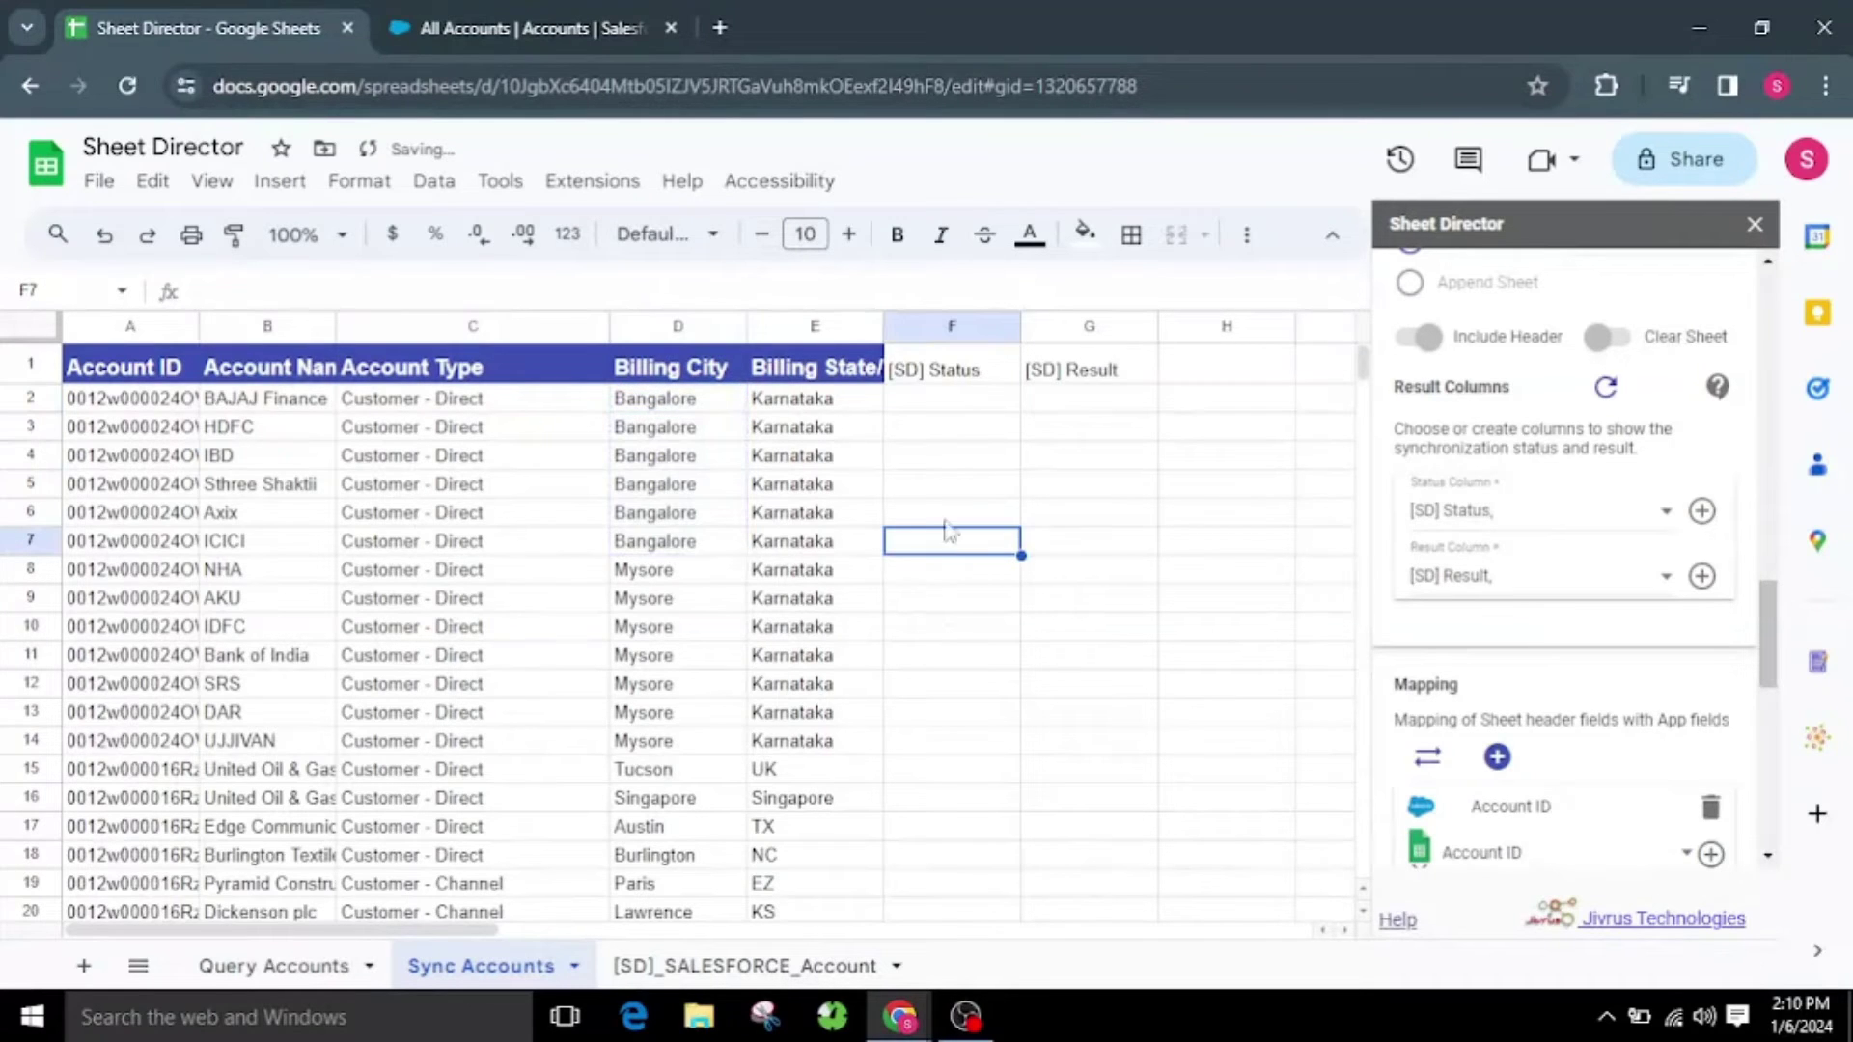
Execute the service to synchronize the edited accounts with Salesforce, and switch to the All Accounts list in Salesforce
scroll(1641, 691, down, 10)
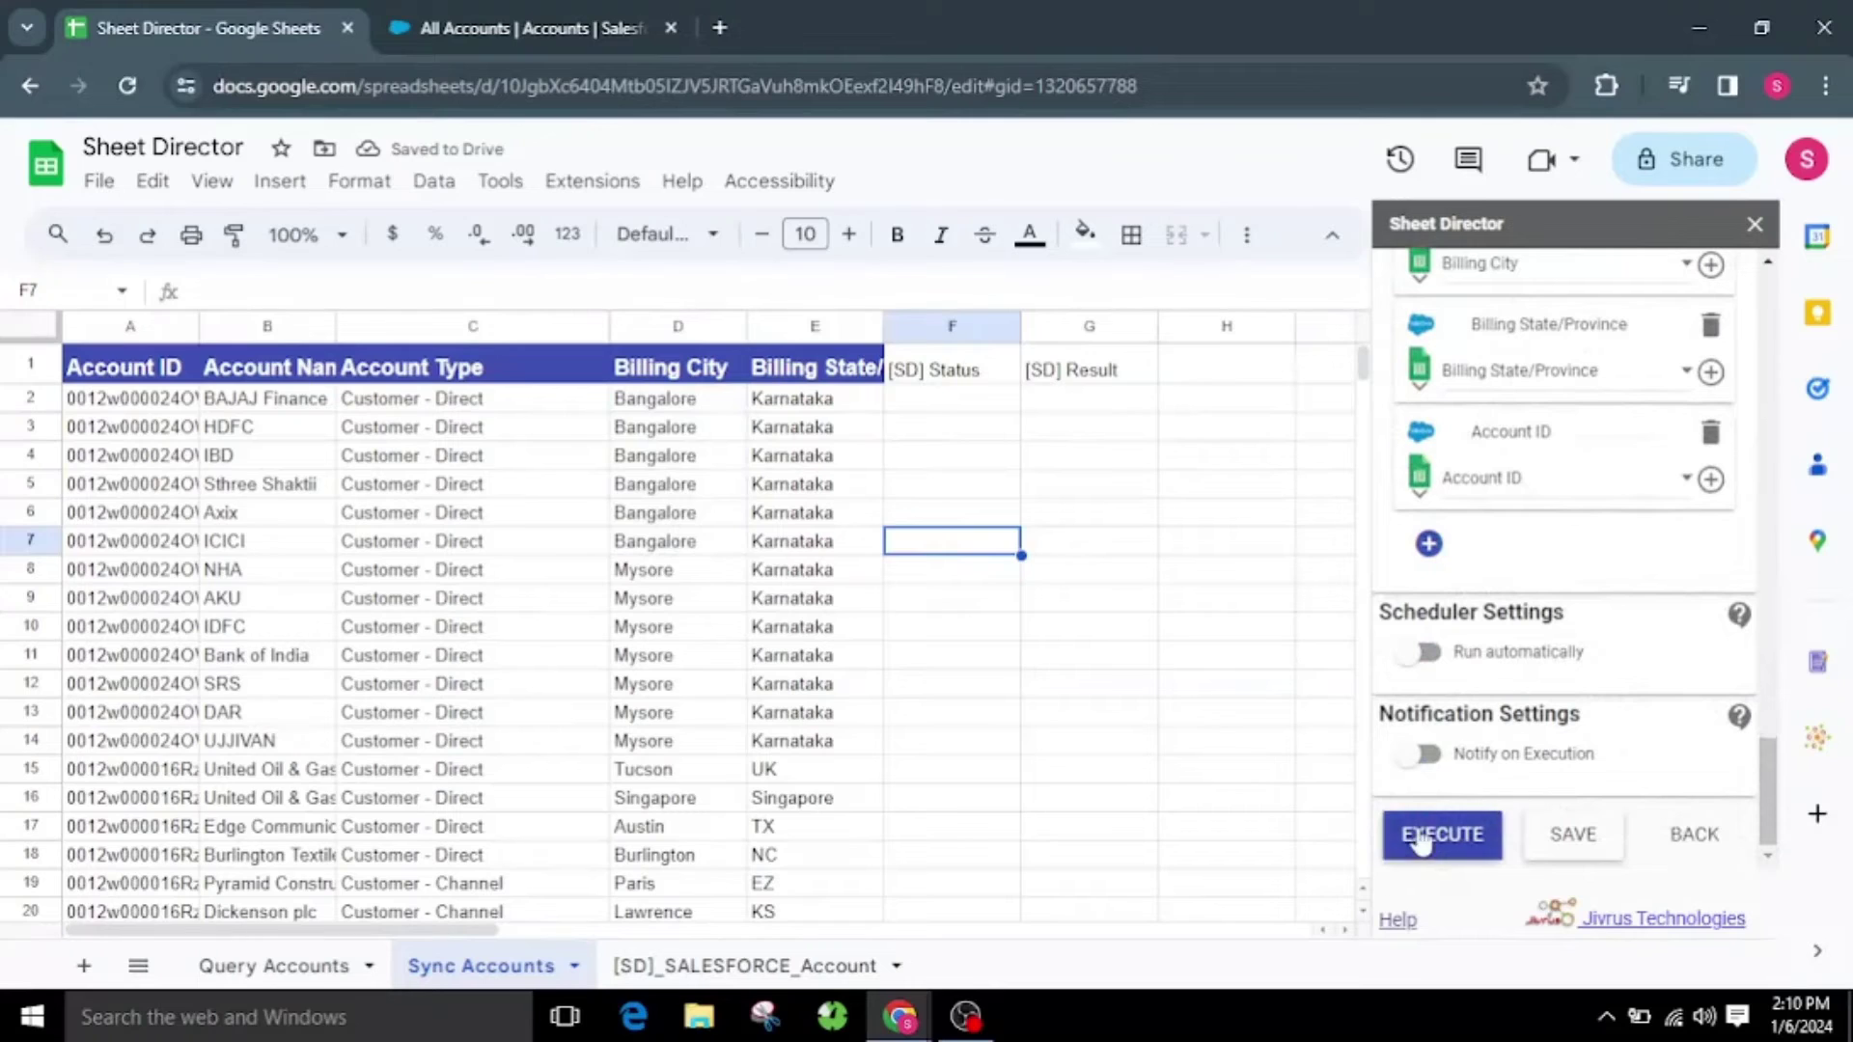
click(1422, 837)
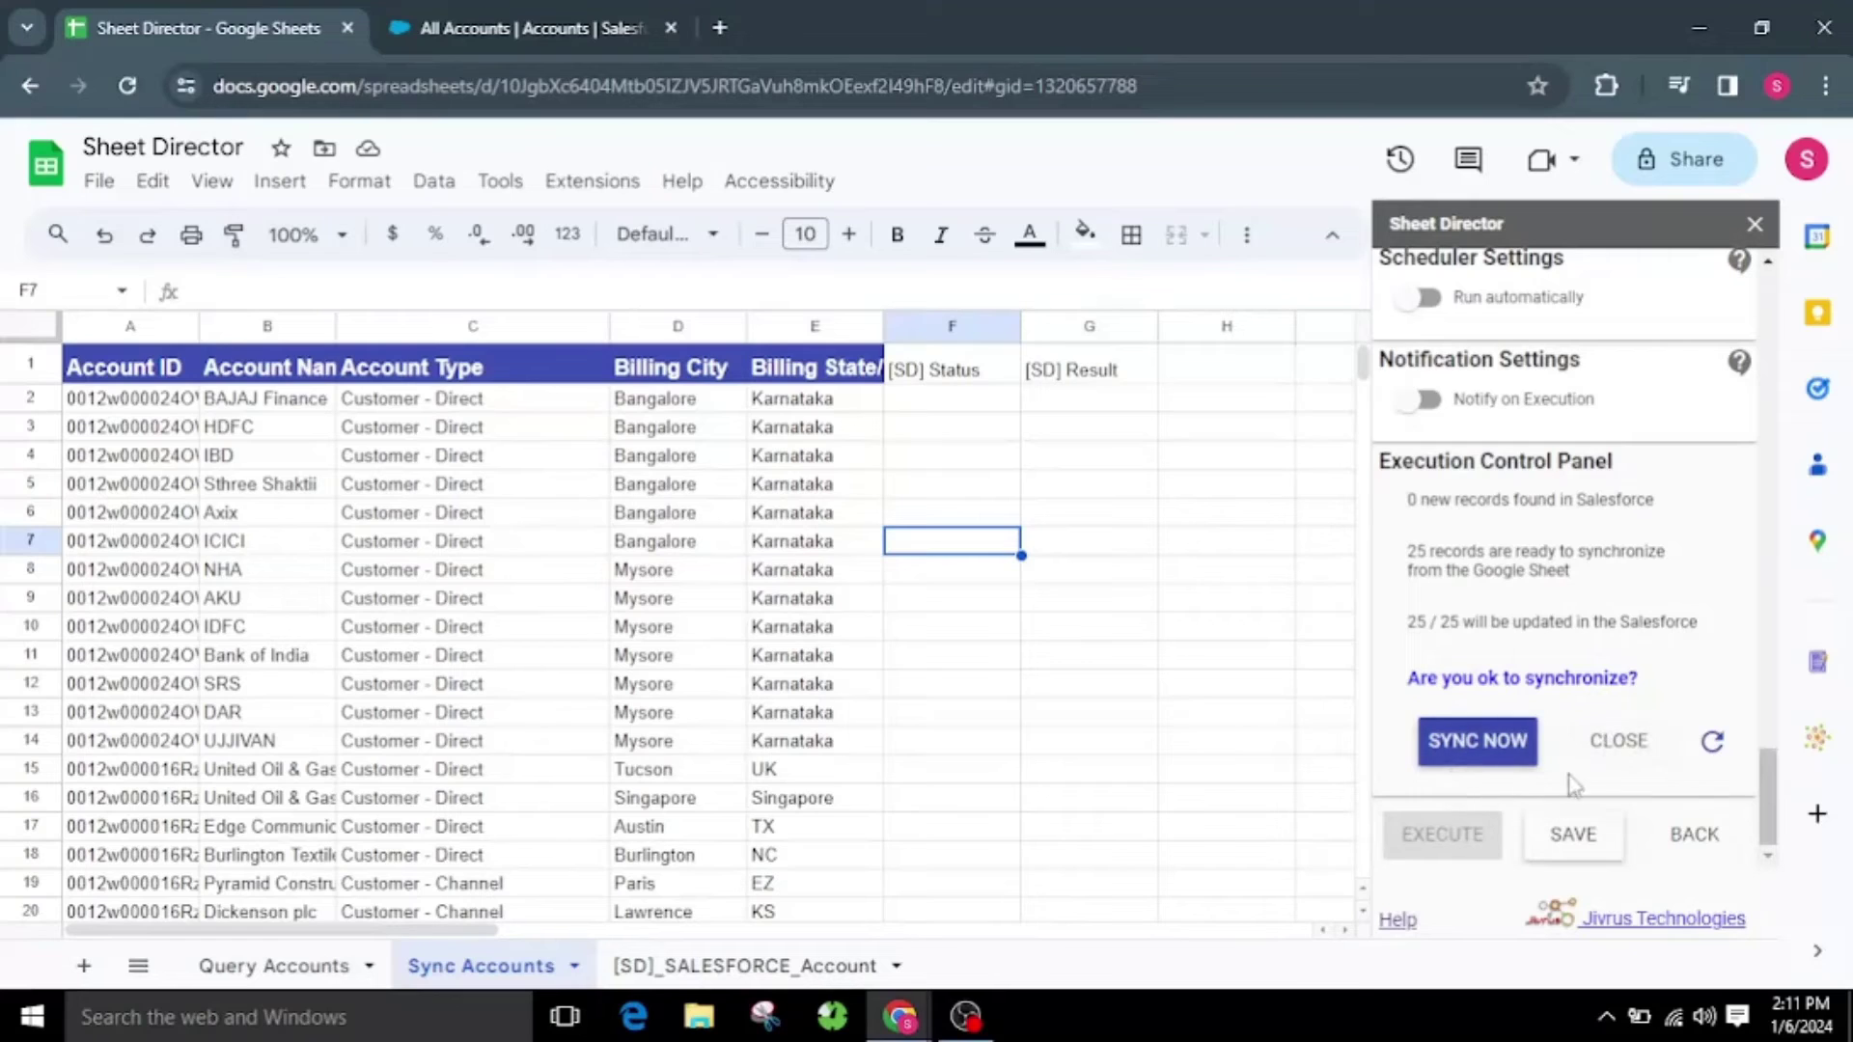
click(1493, 743)
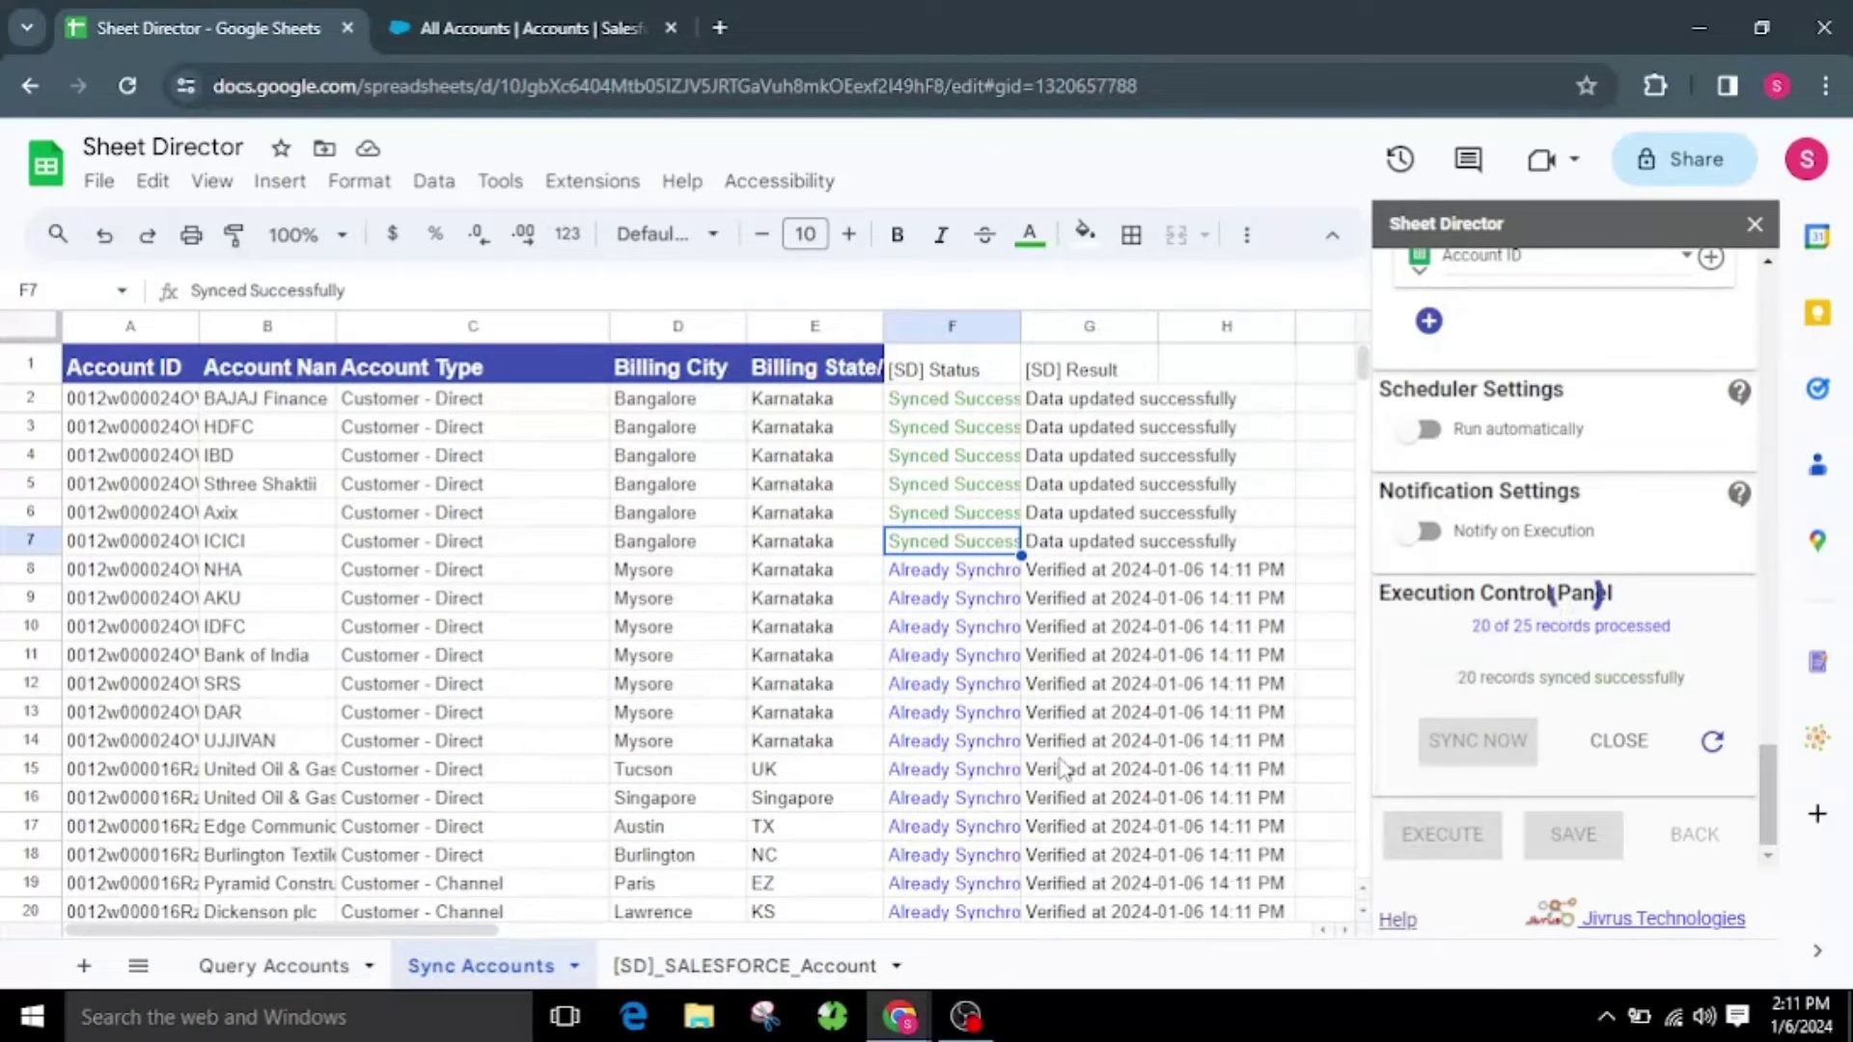
double_click(275, 401)
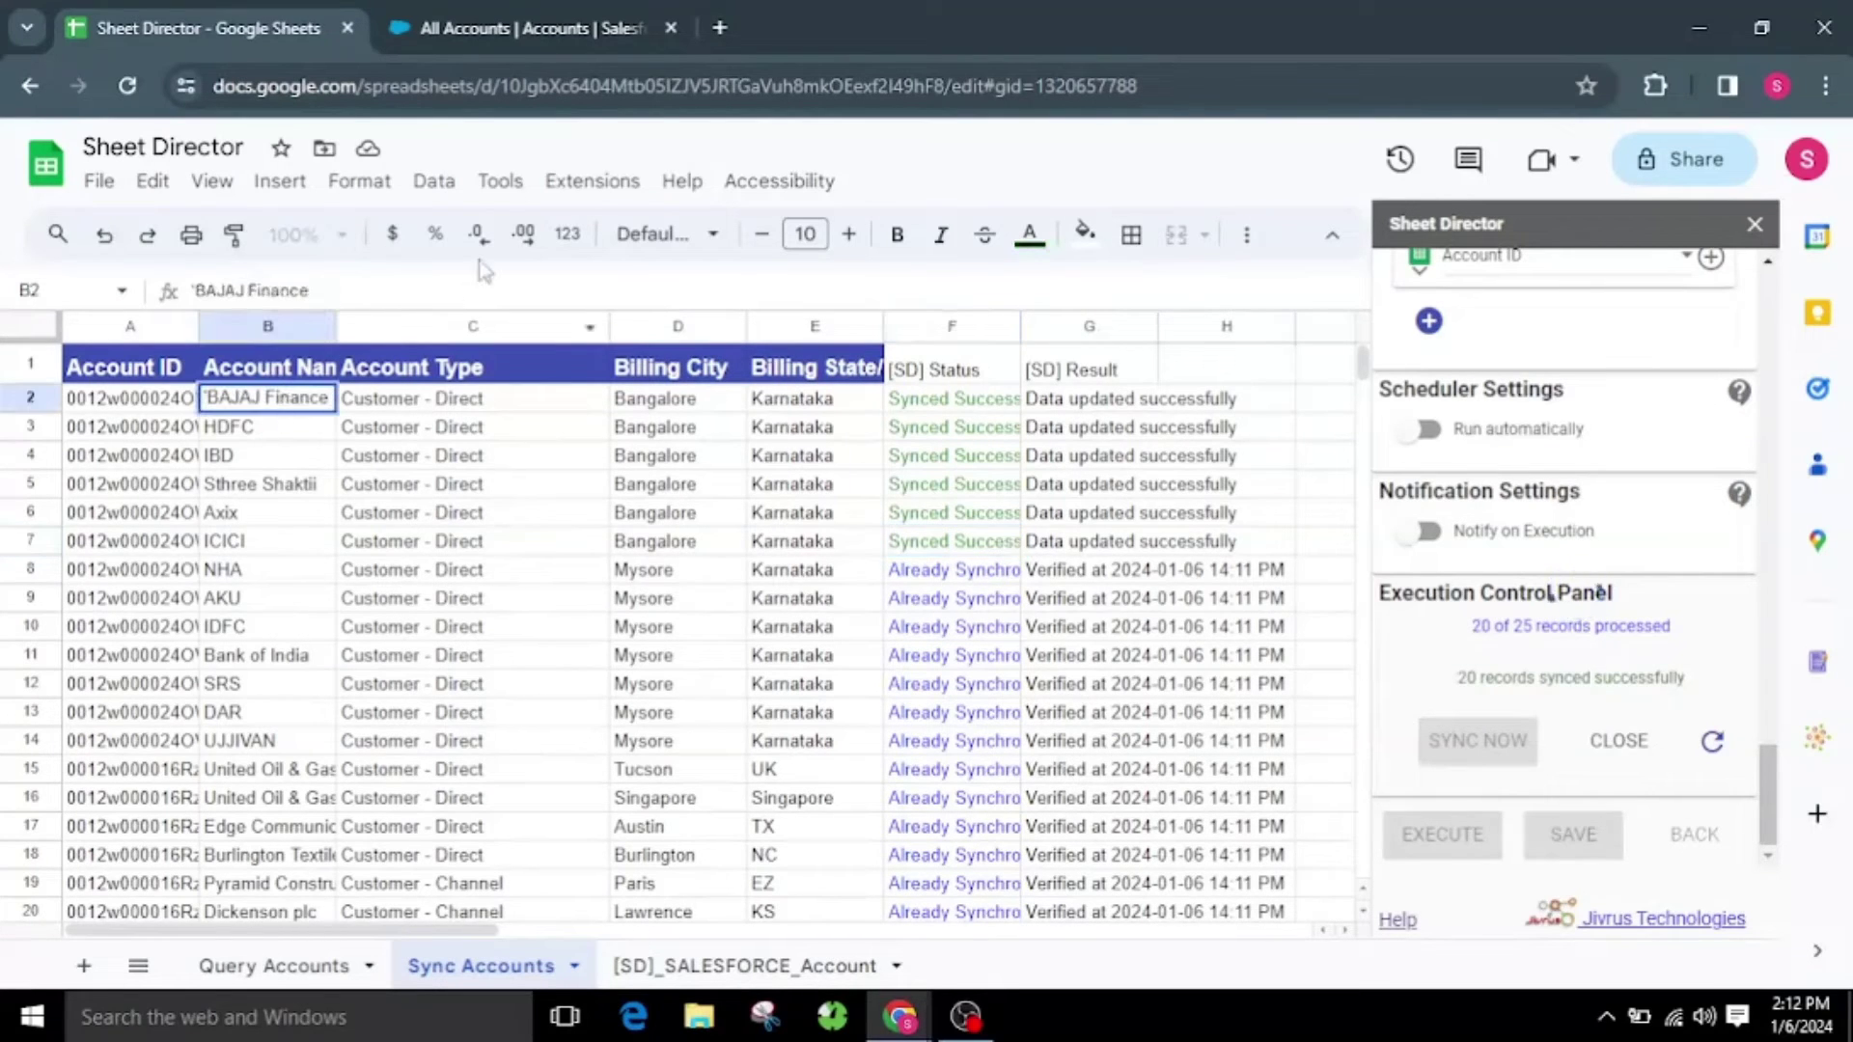
click(522, 32)
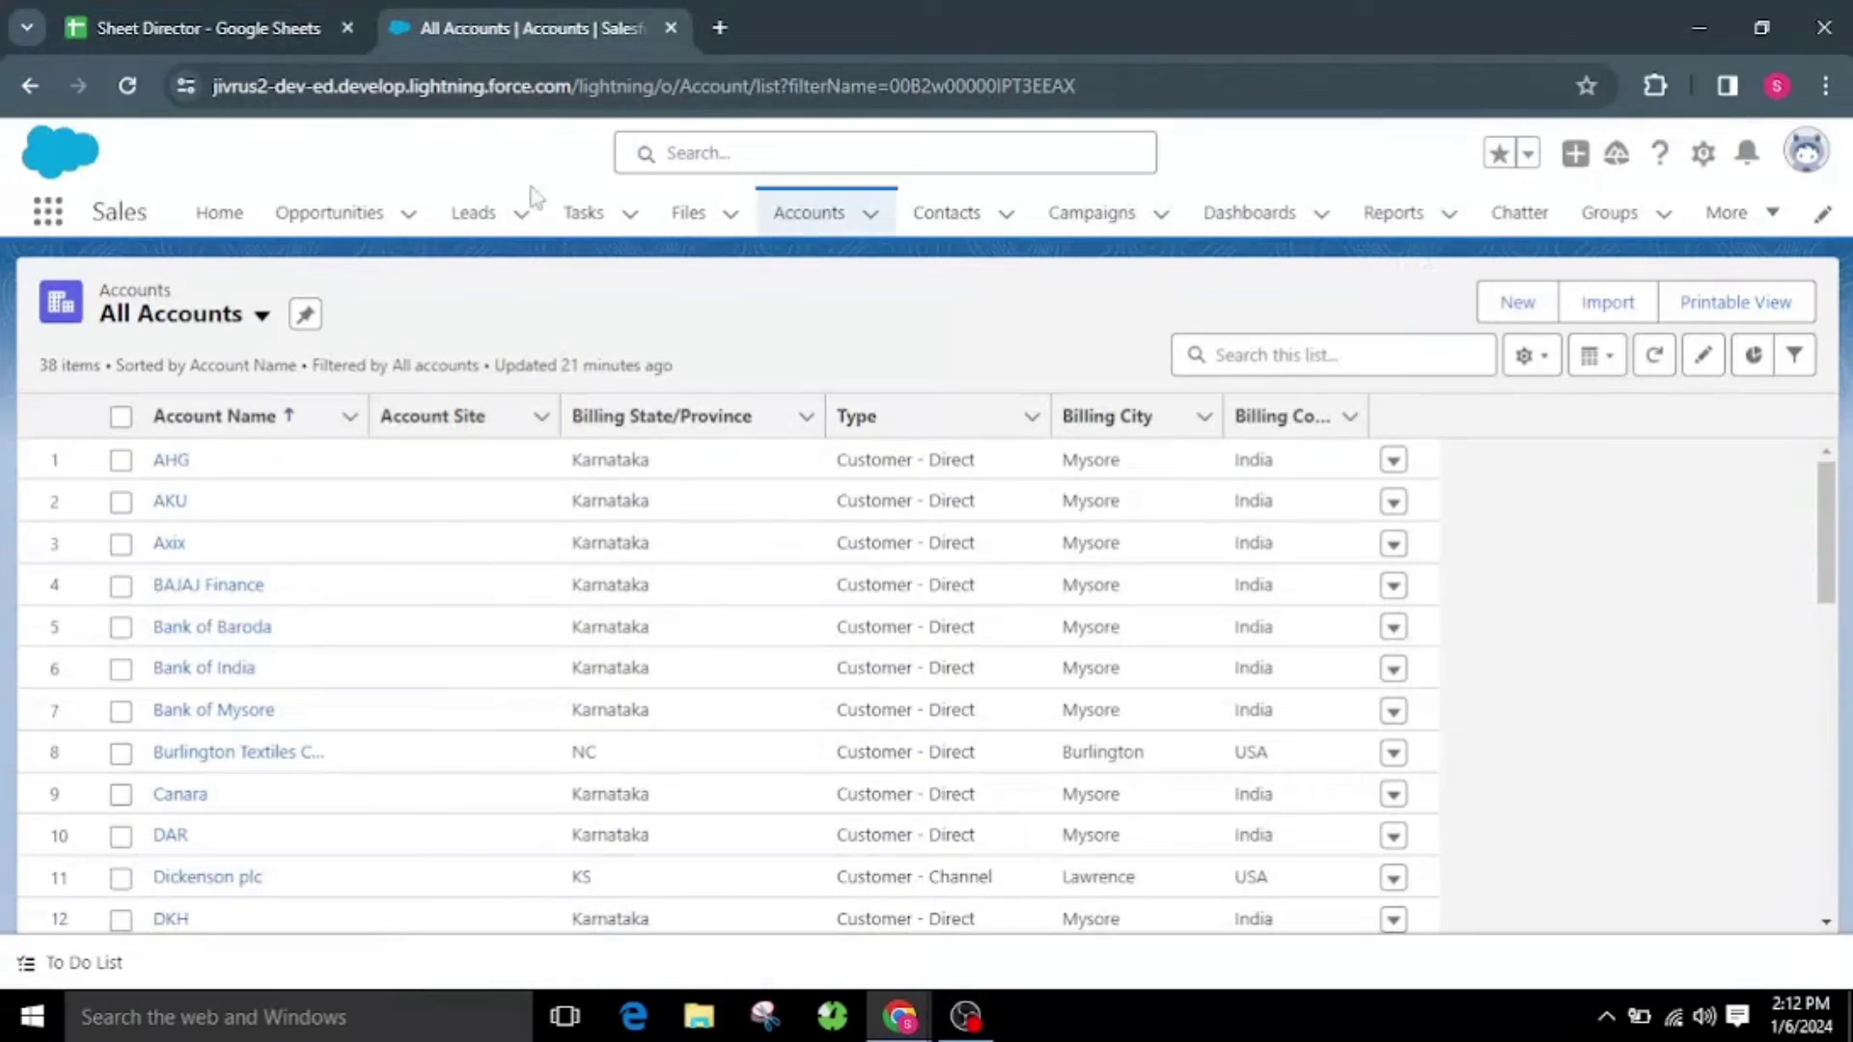
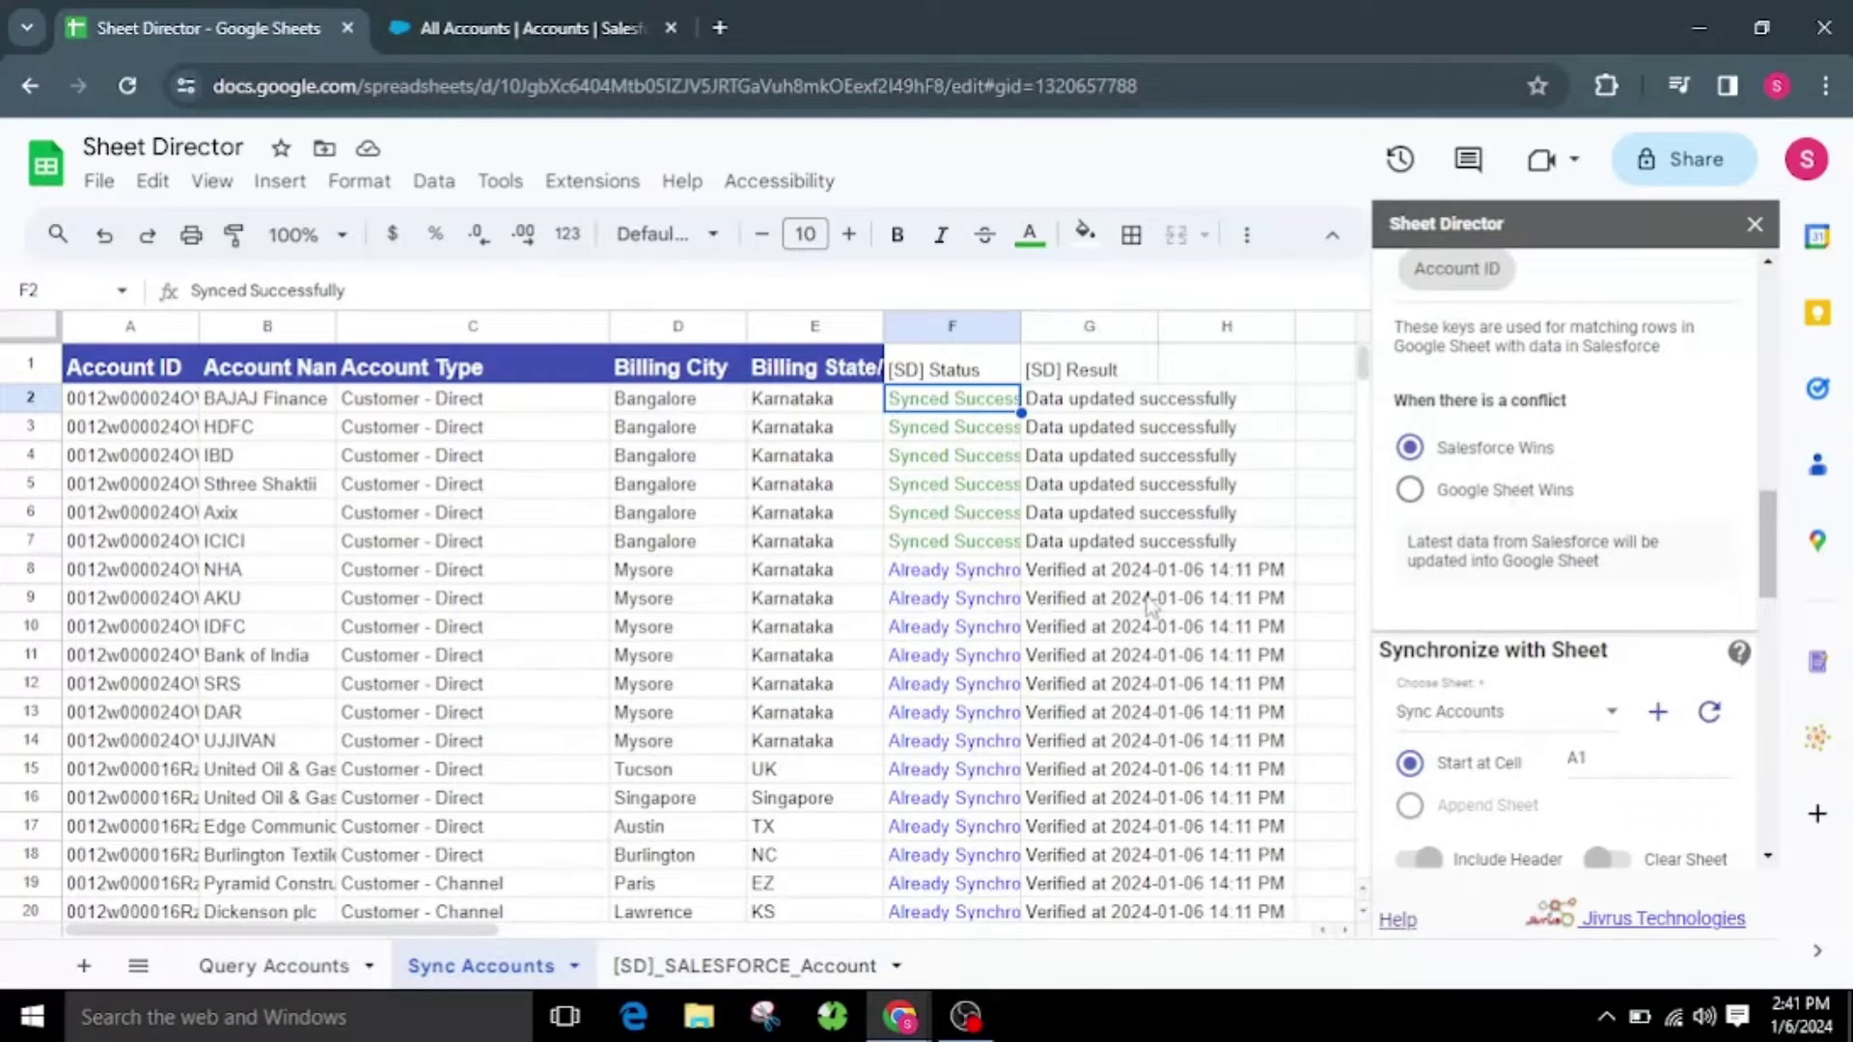
Clear the values below the [SD] Status and [SD] Result headers, range F2:G29
drag(938, 405, 1154, 736)
key(Delete)
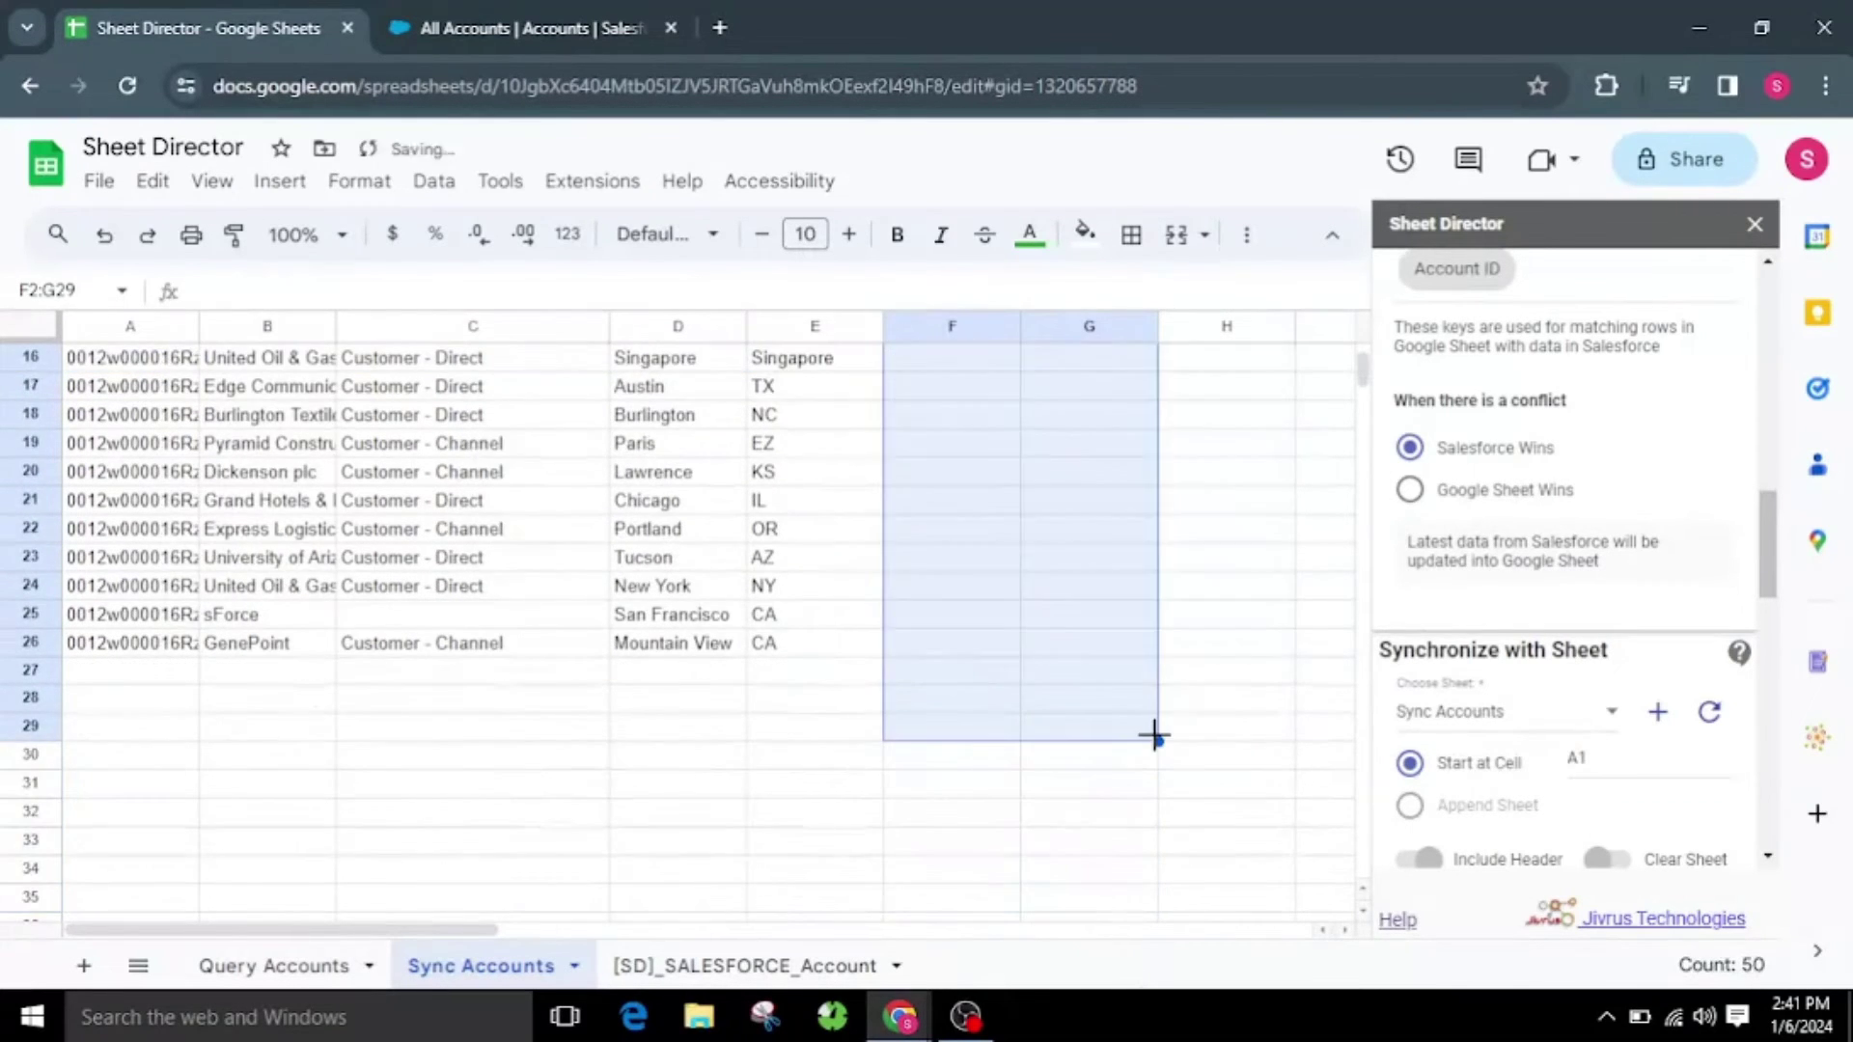
click(1211, 560)
scroll(1208, 595, up, 5)
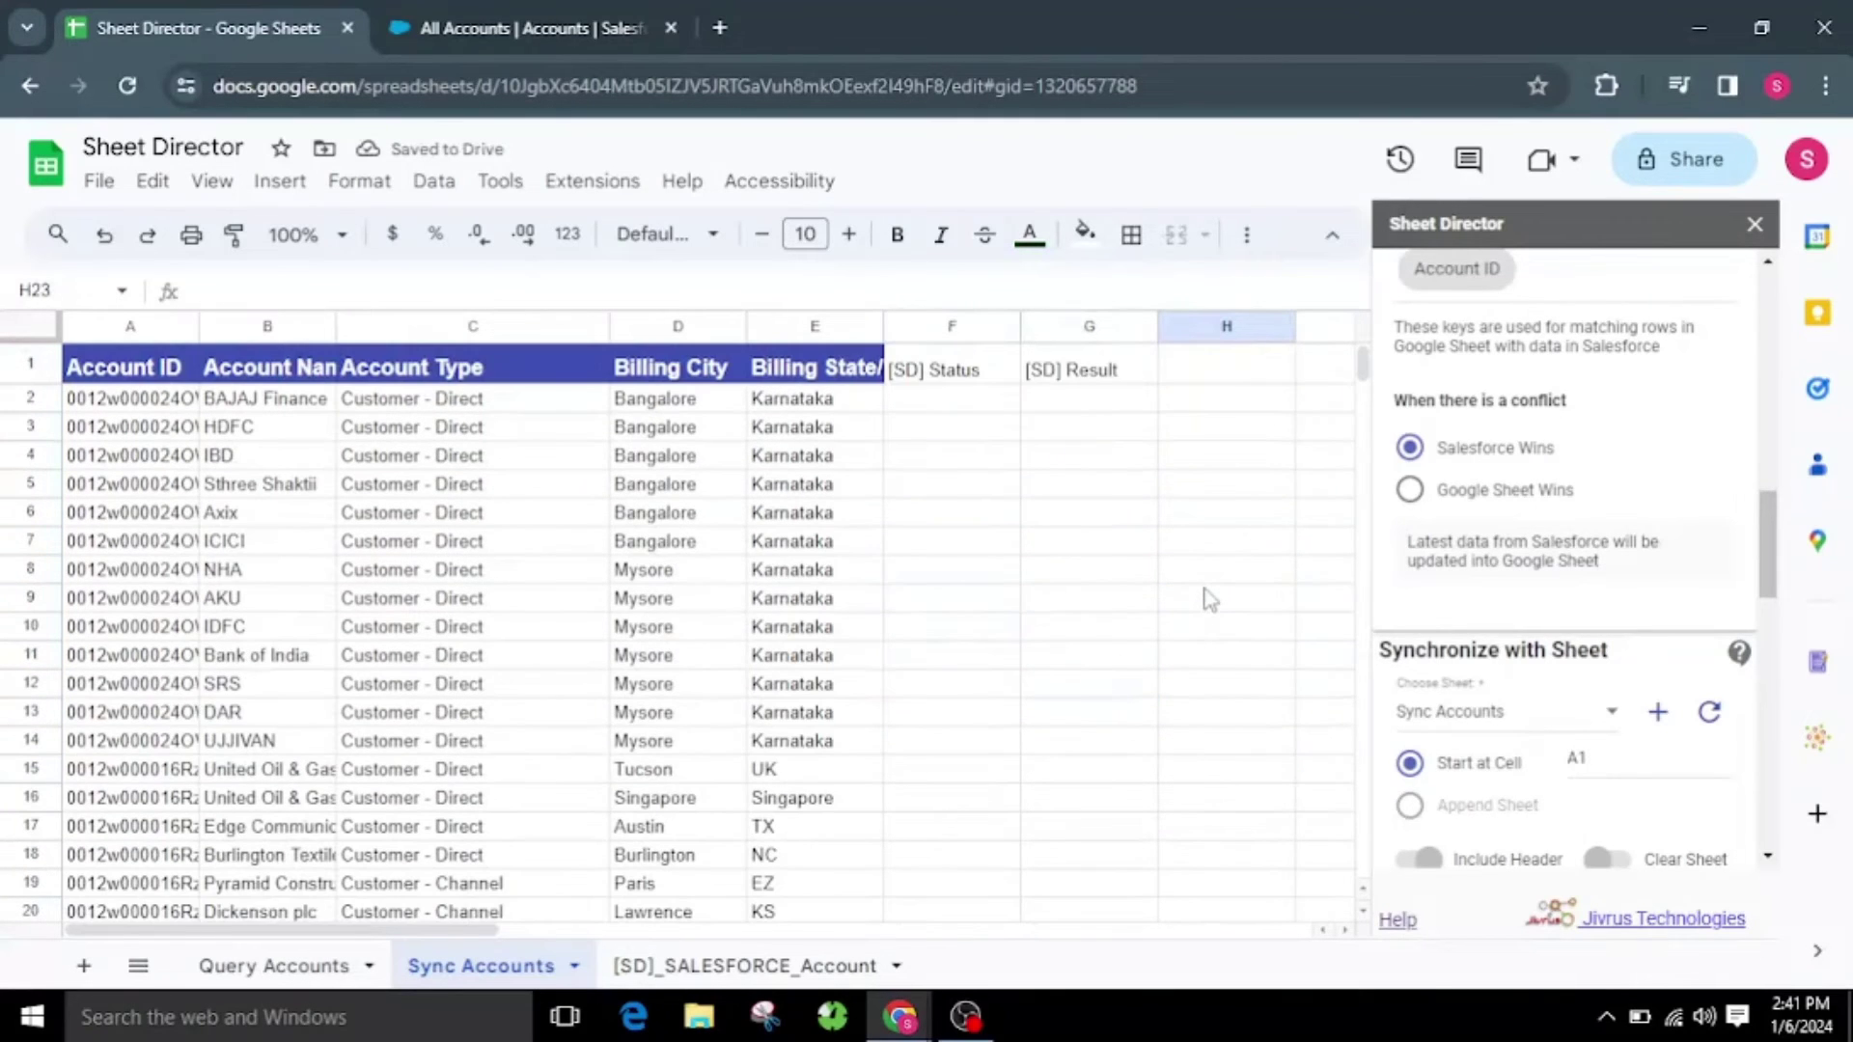
Change the Billing City of the first account, cell D2, to Chennai
scroll(1462, 709, down, 1)
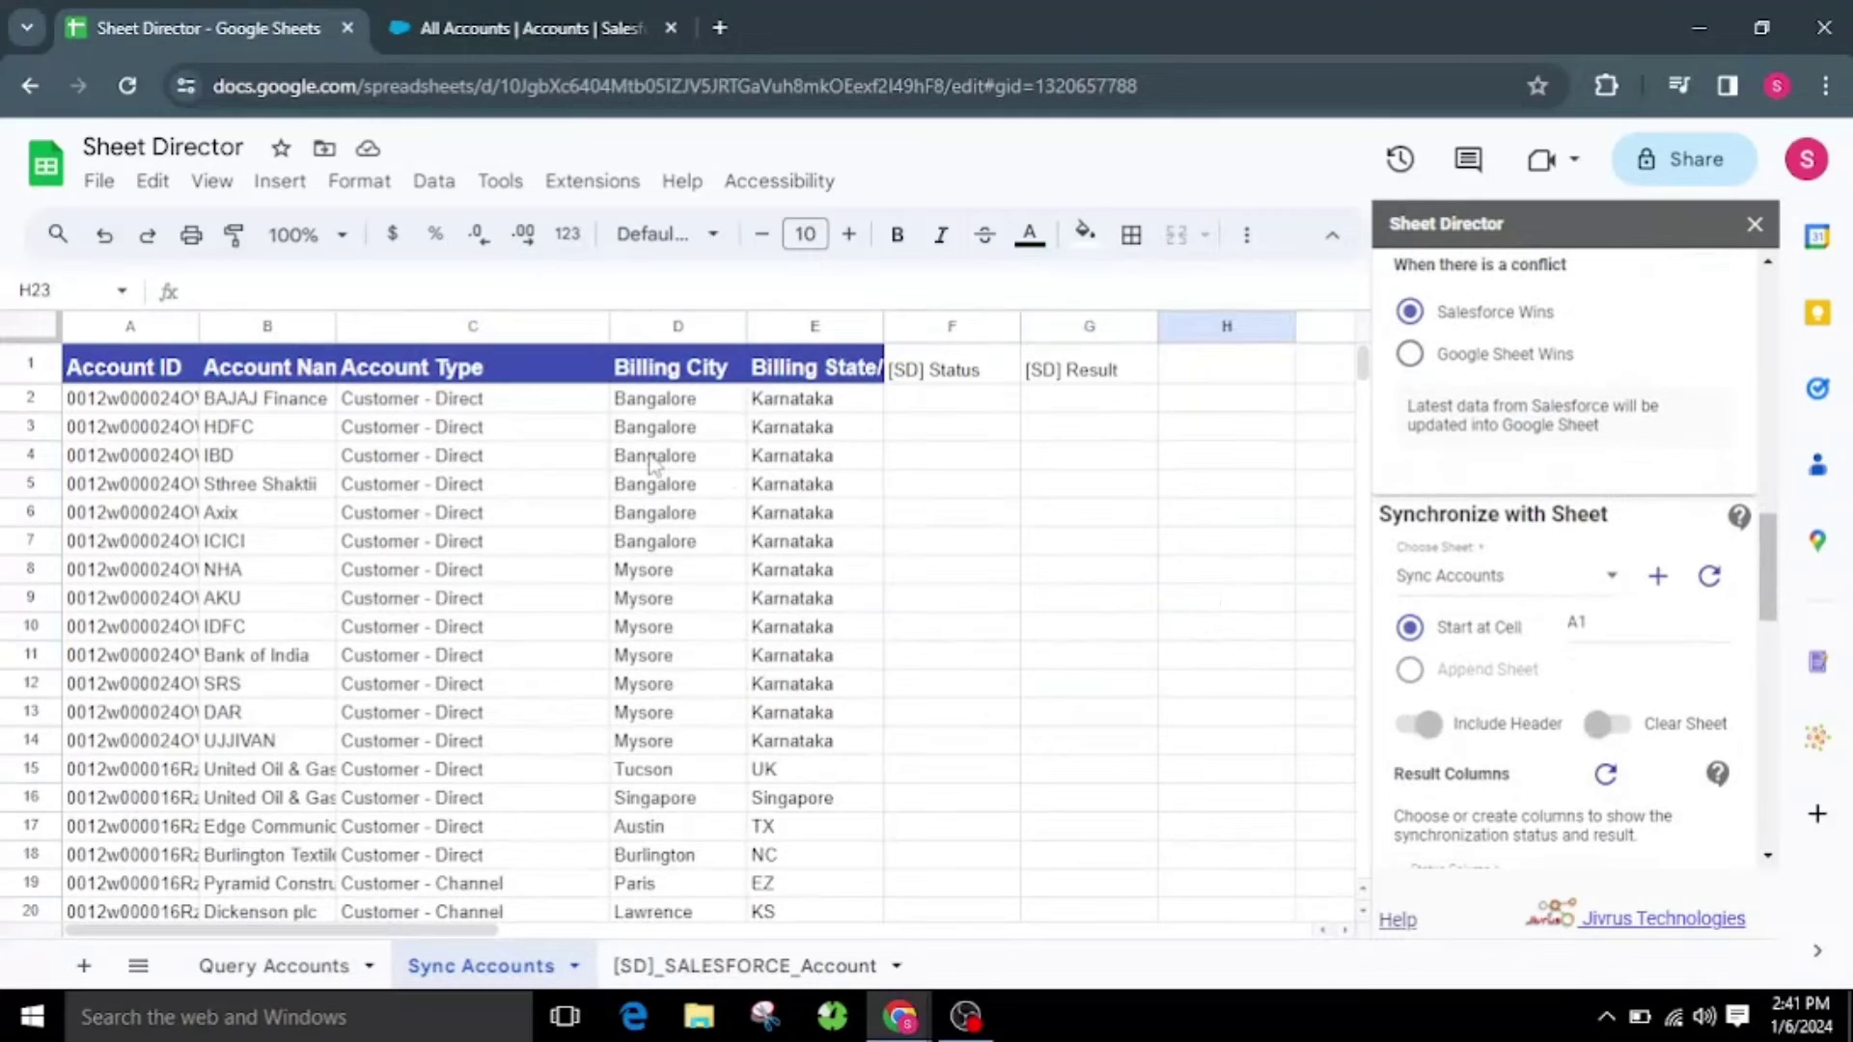
click(680, 409)
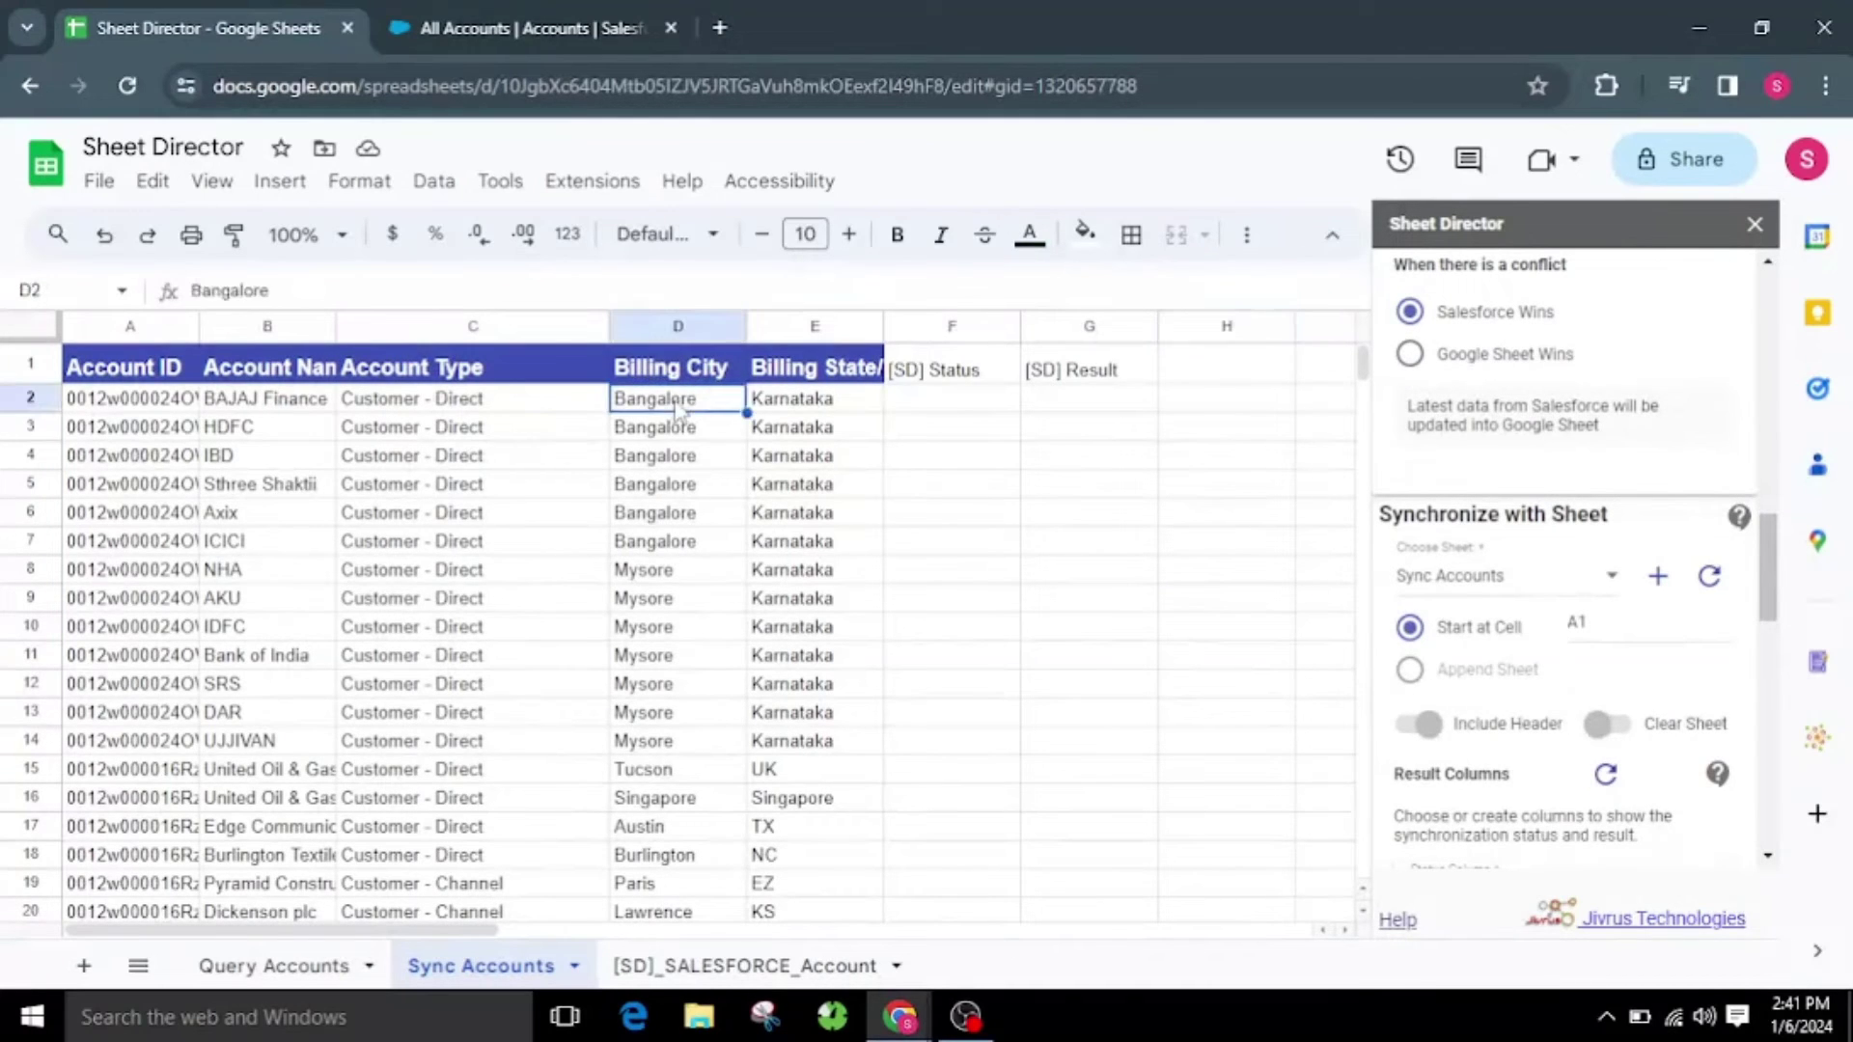
double_click(678, 400)
double_click(677, 398)
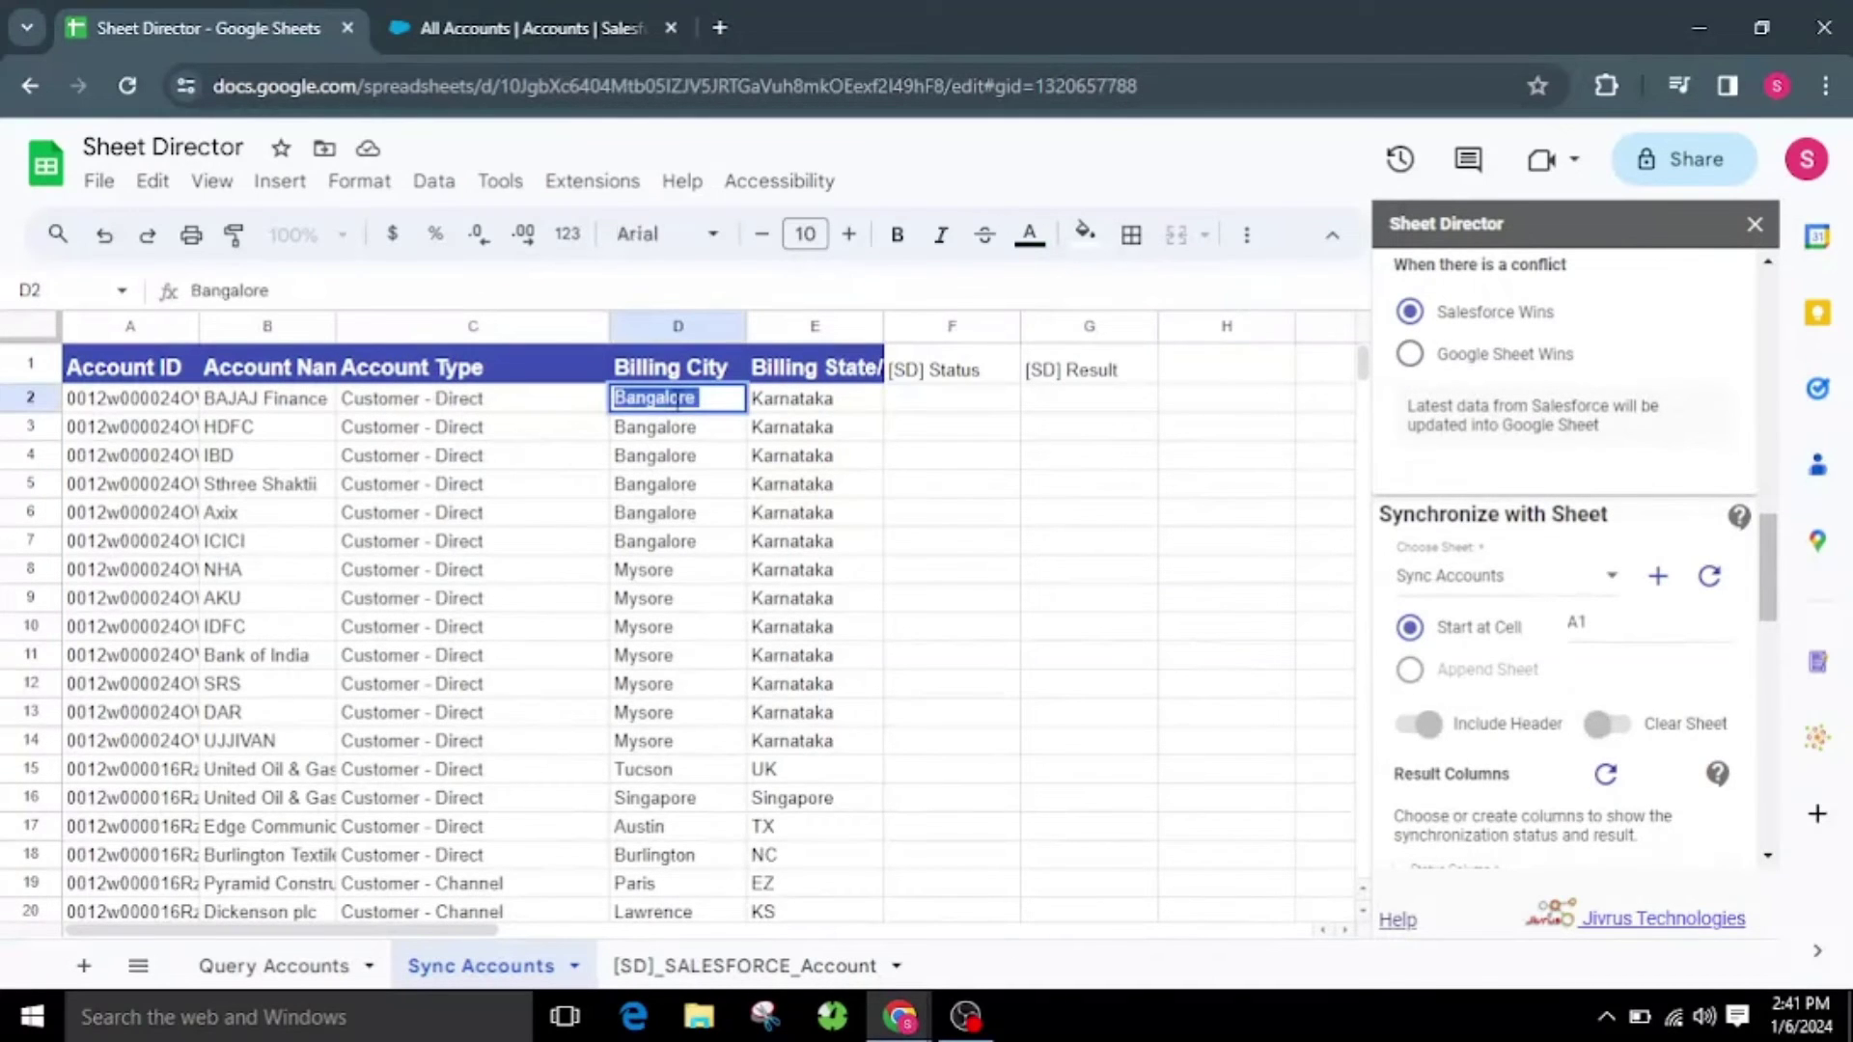
text(Chennai)
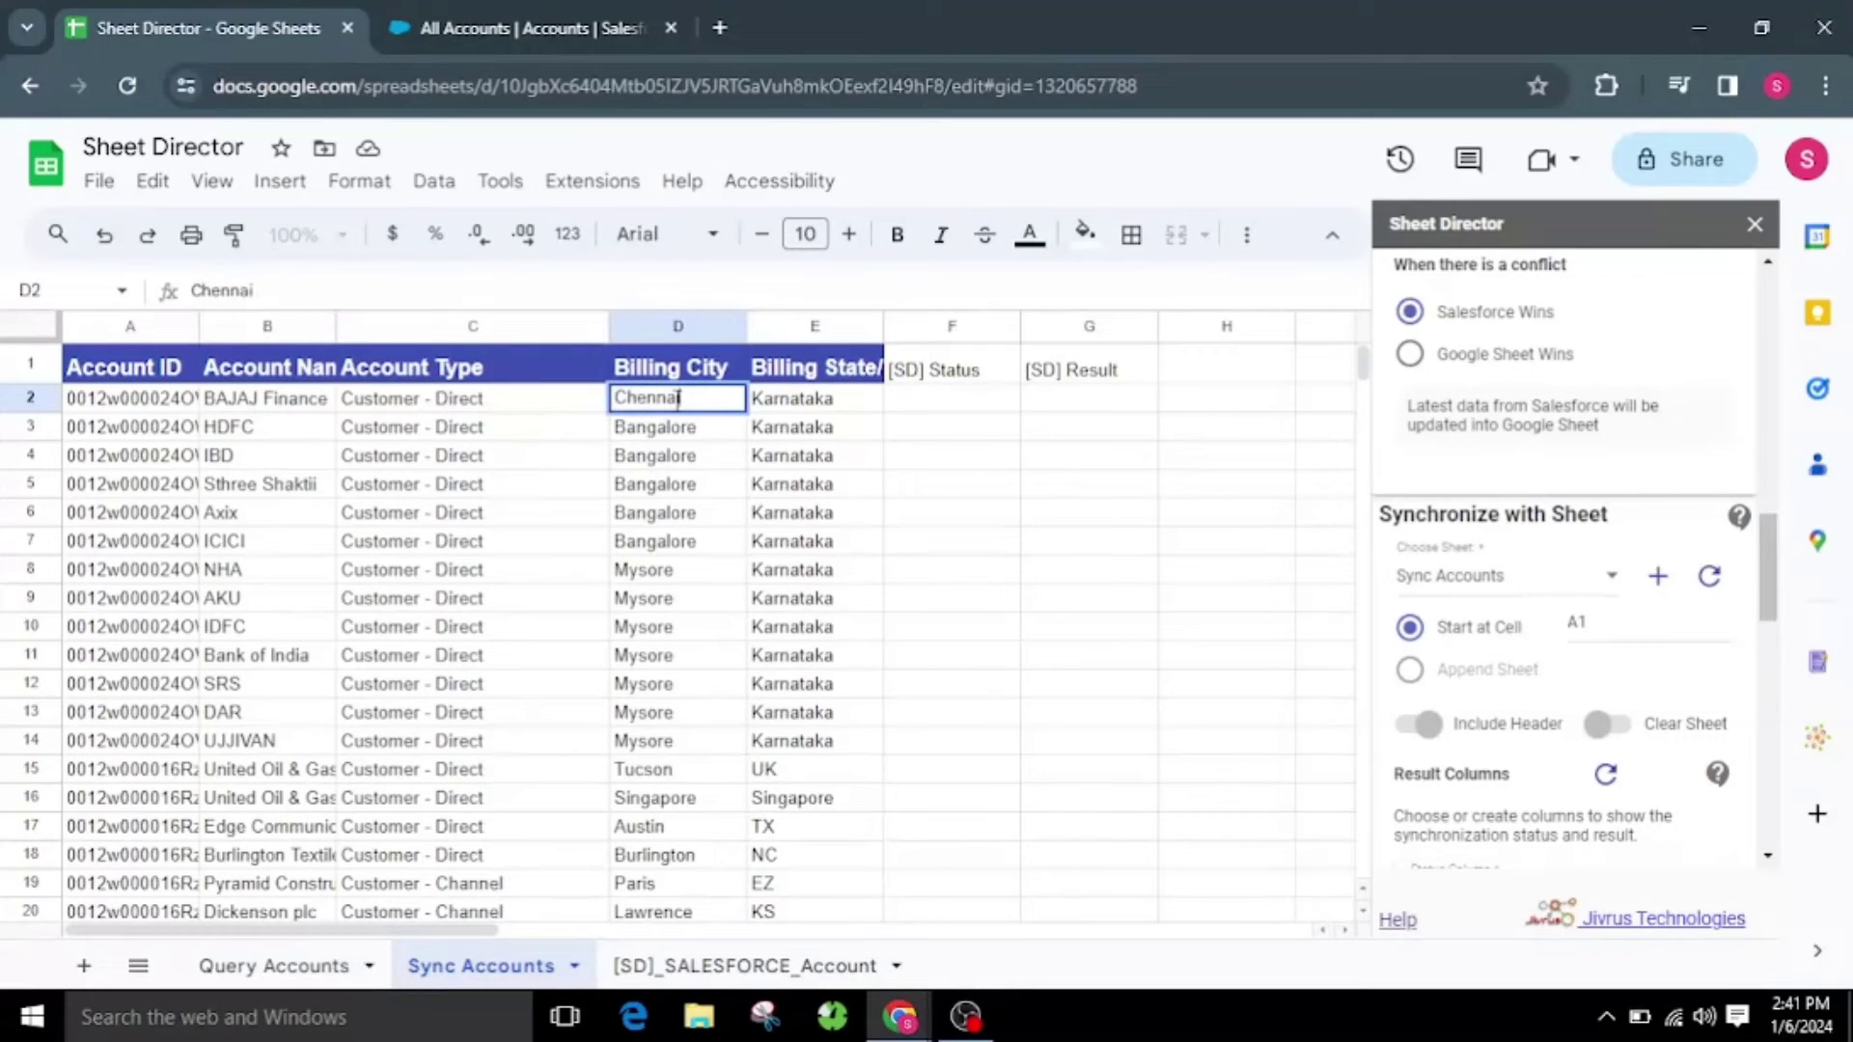
click(970, 492)
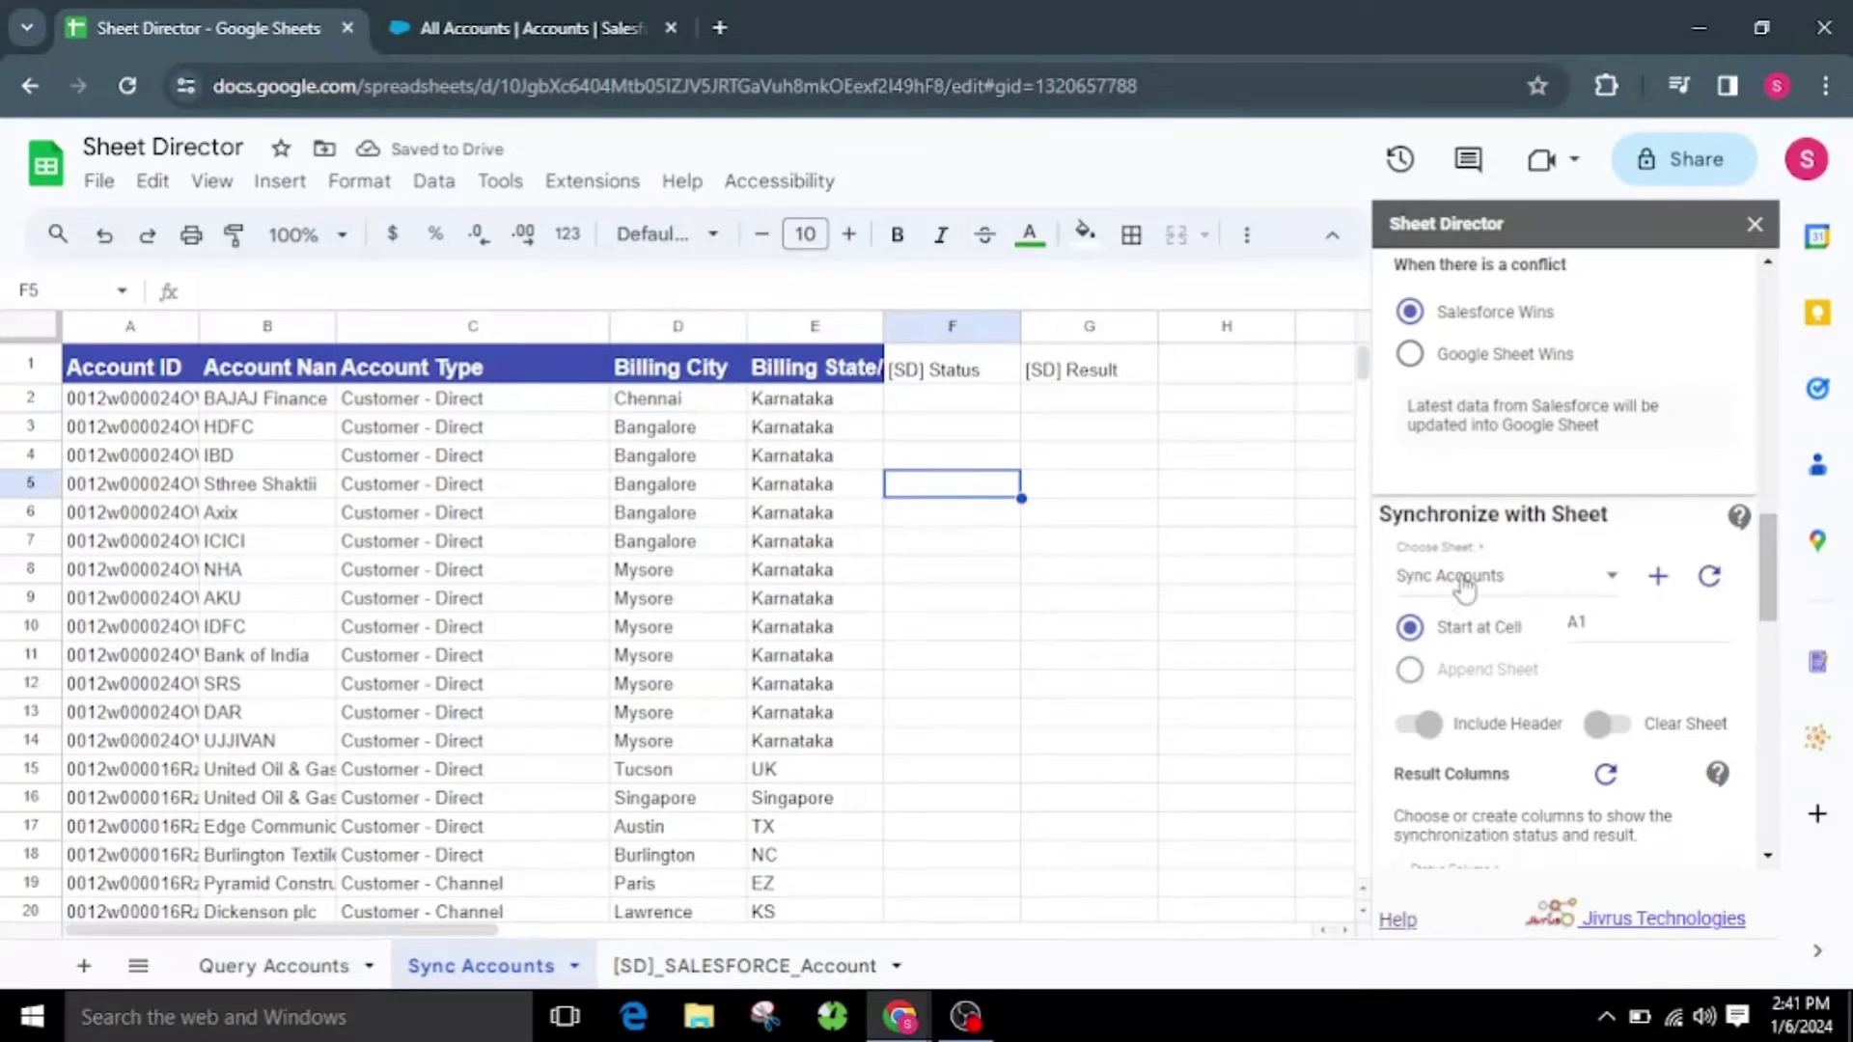
Execute the service with the Salesforce Wins rule, synchronize the Sync Accounts sheet, and check the Billing City in D2 and the row statuses
scroll(1464, 587, down, 3)
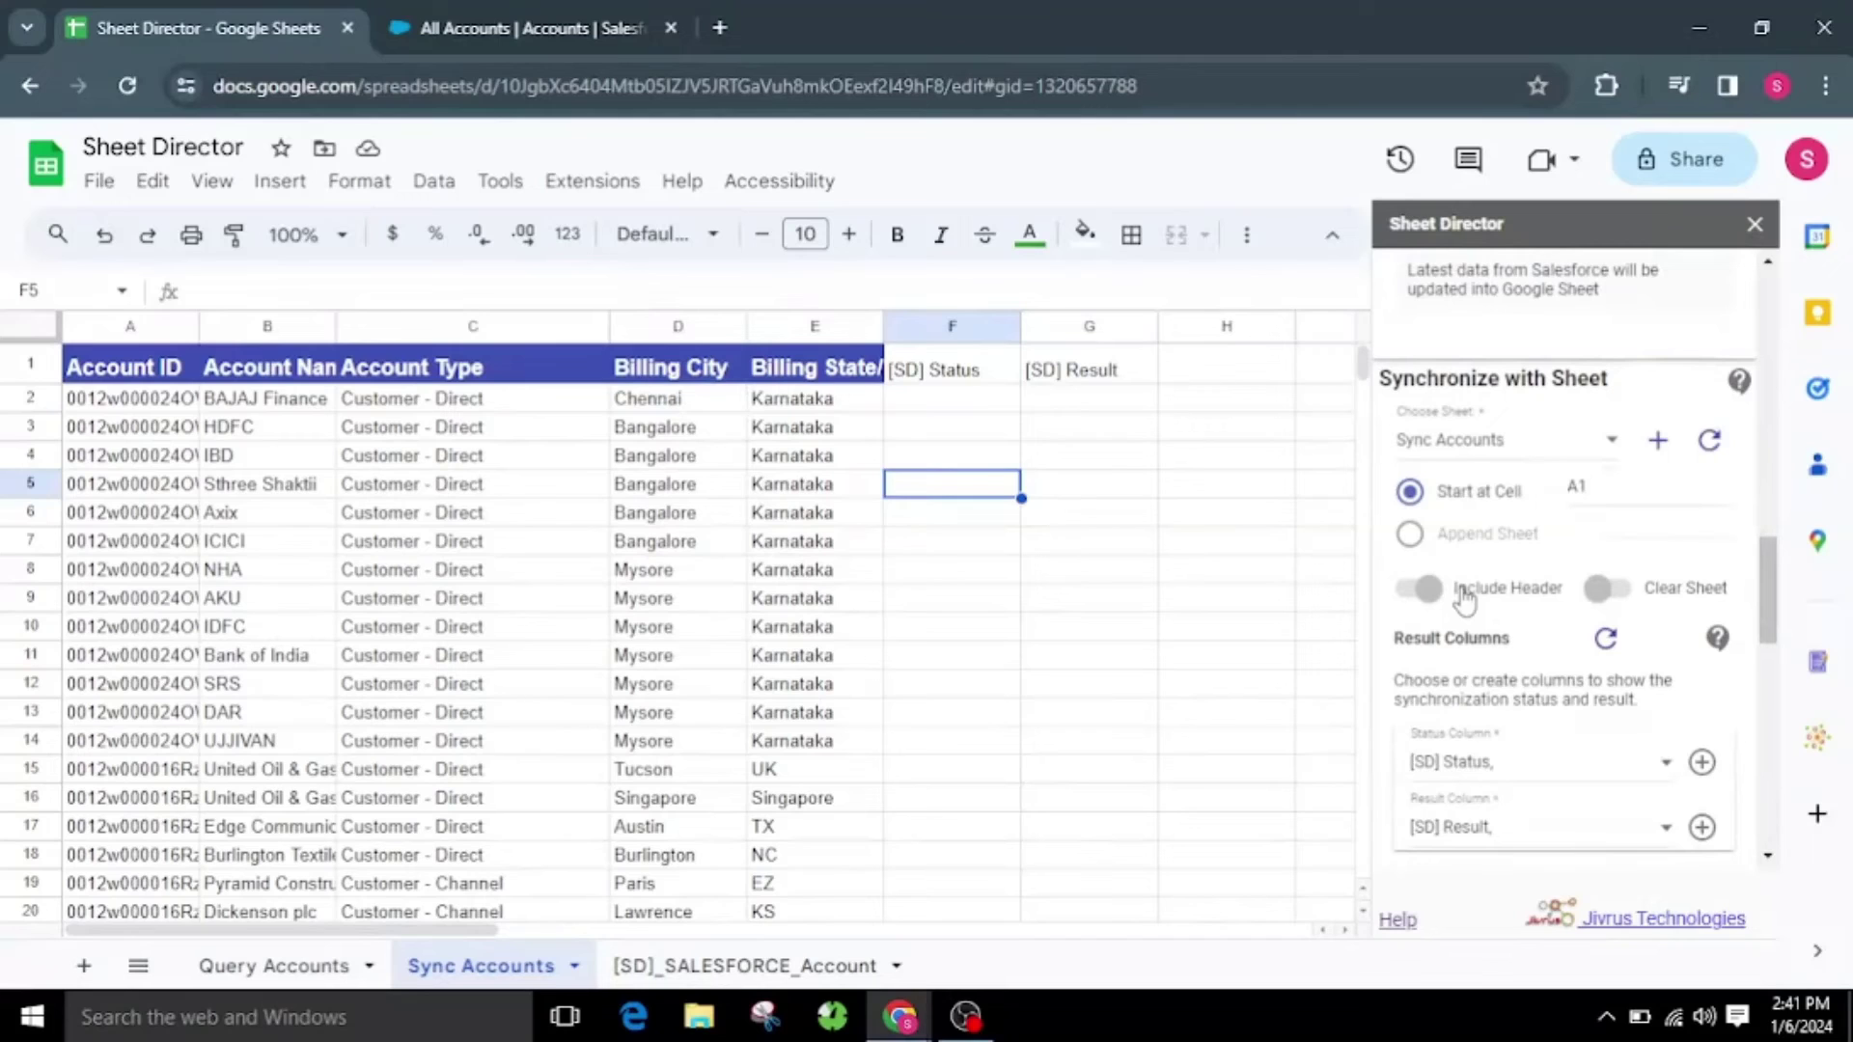
click(1622, 493)
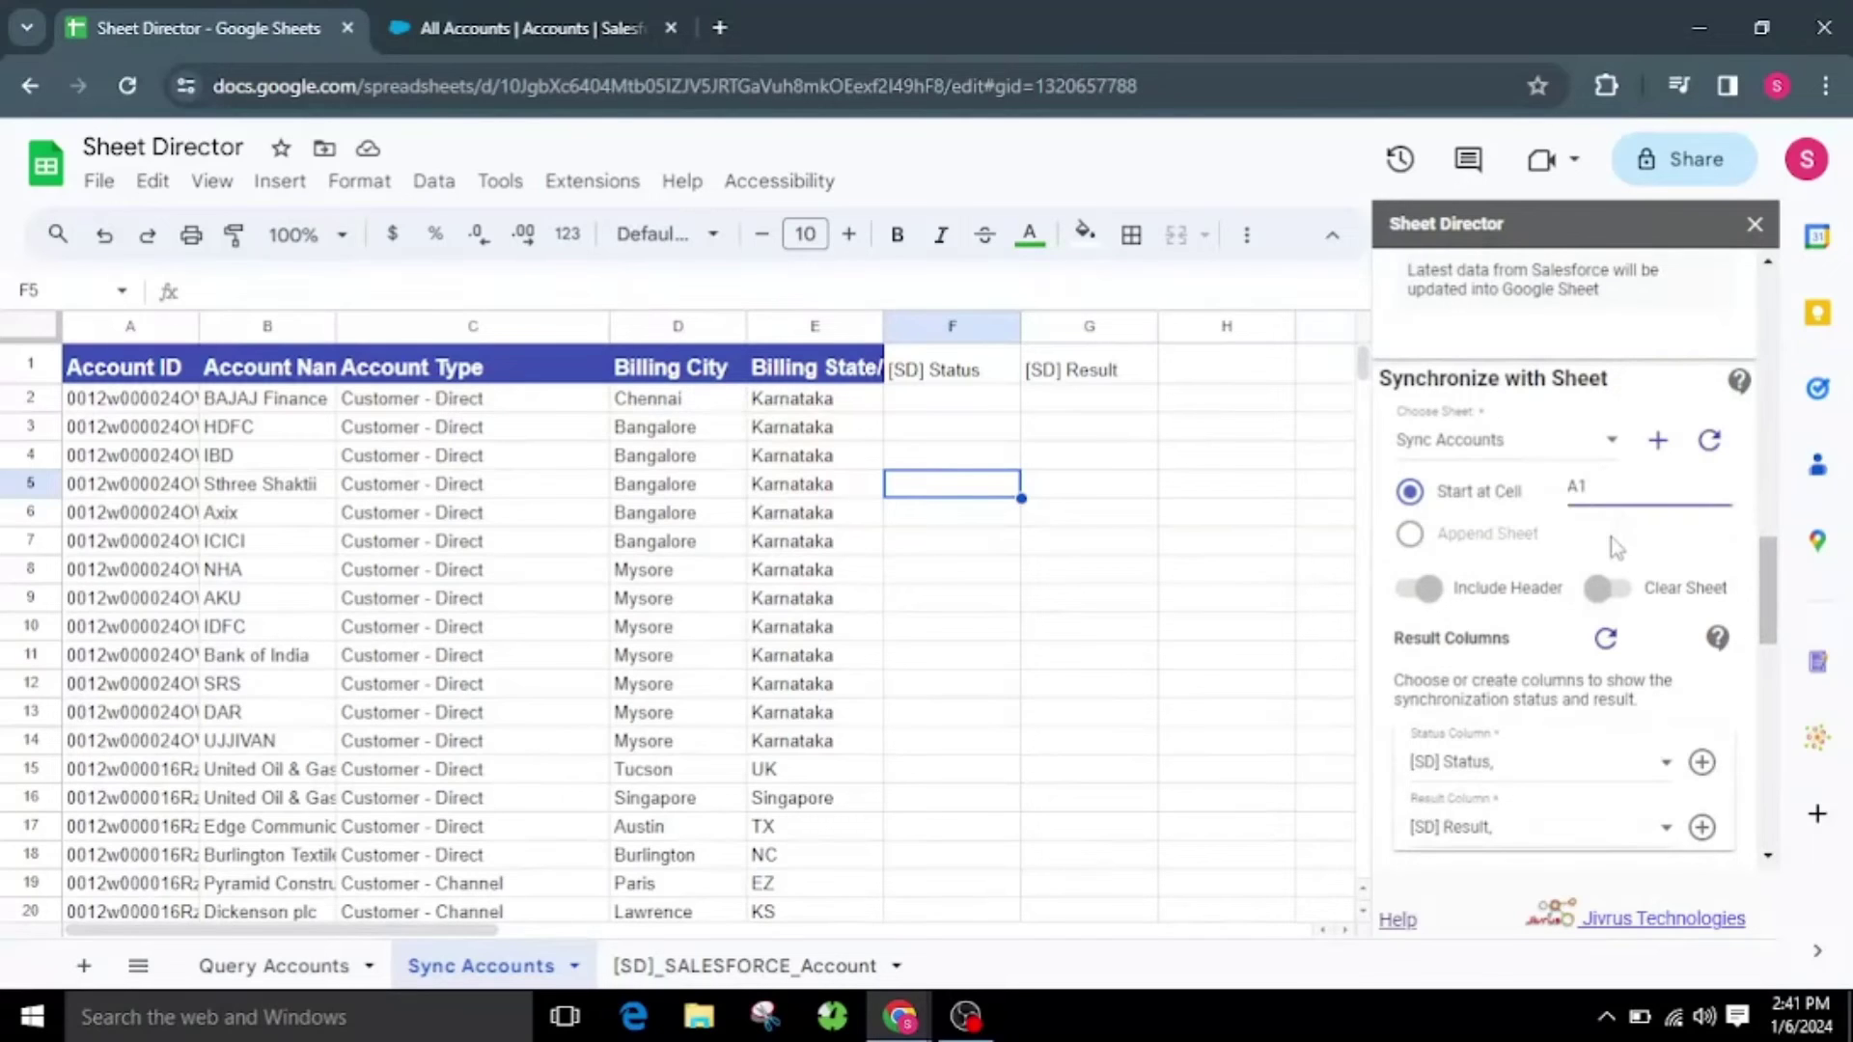
scroll(1614, 555, down, 10)
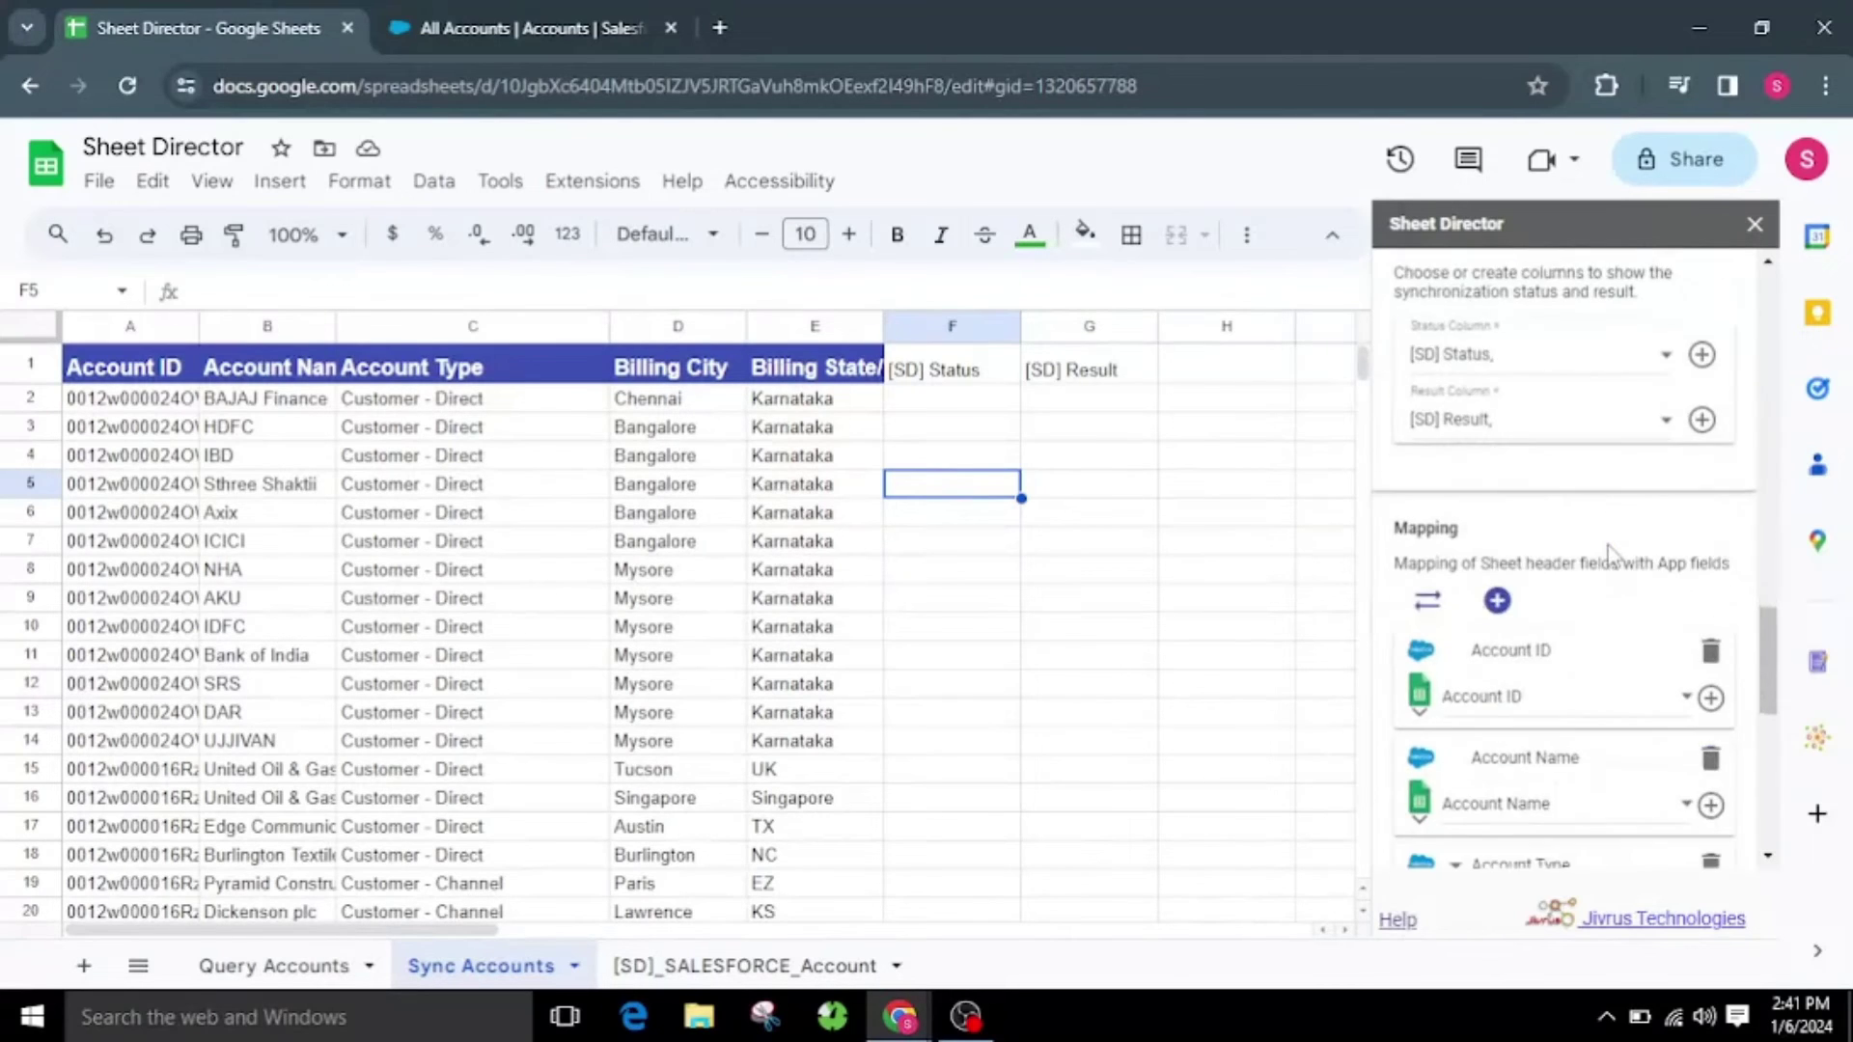
click(1461, 830)
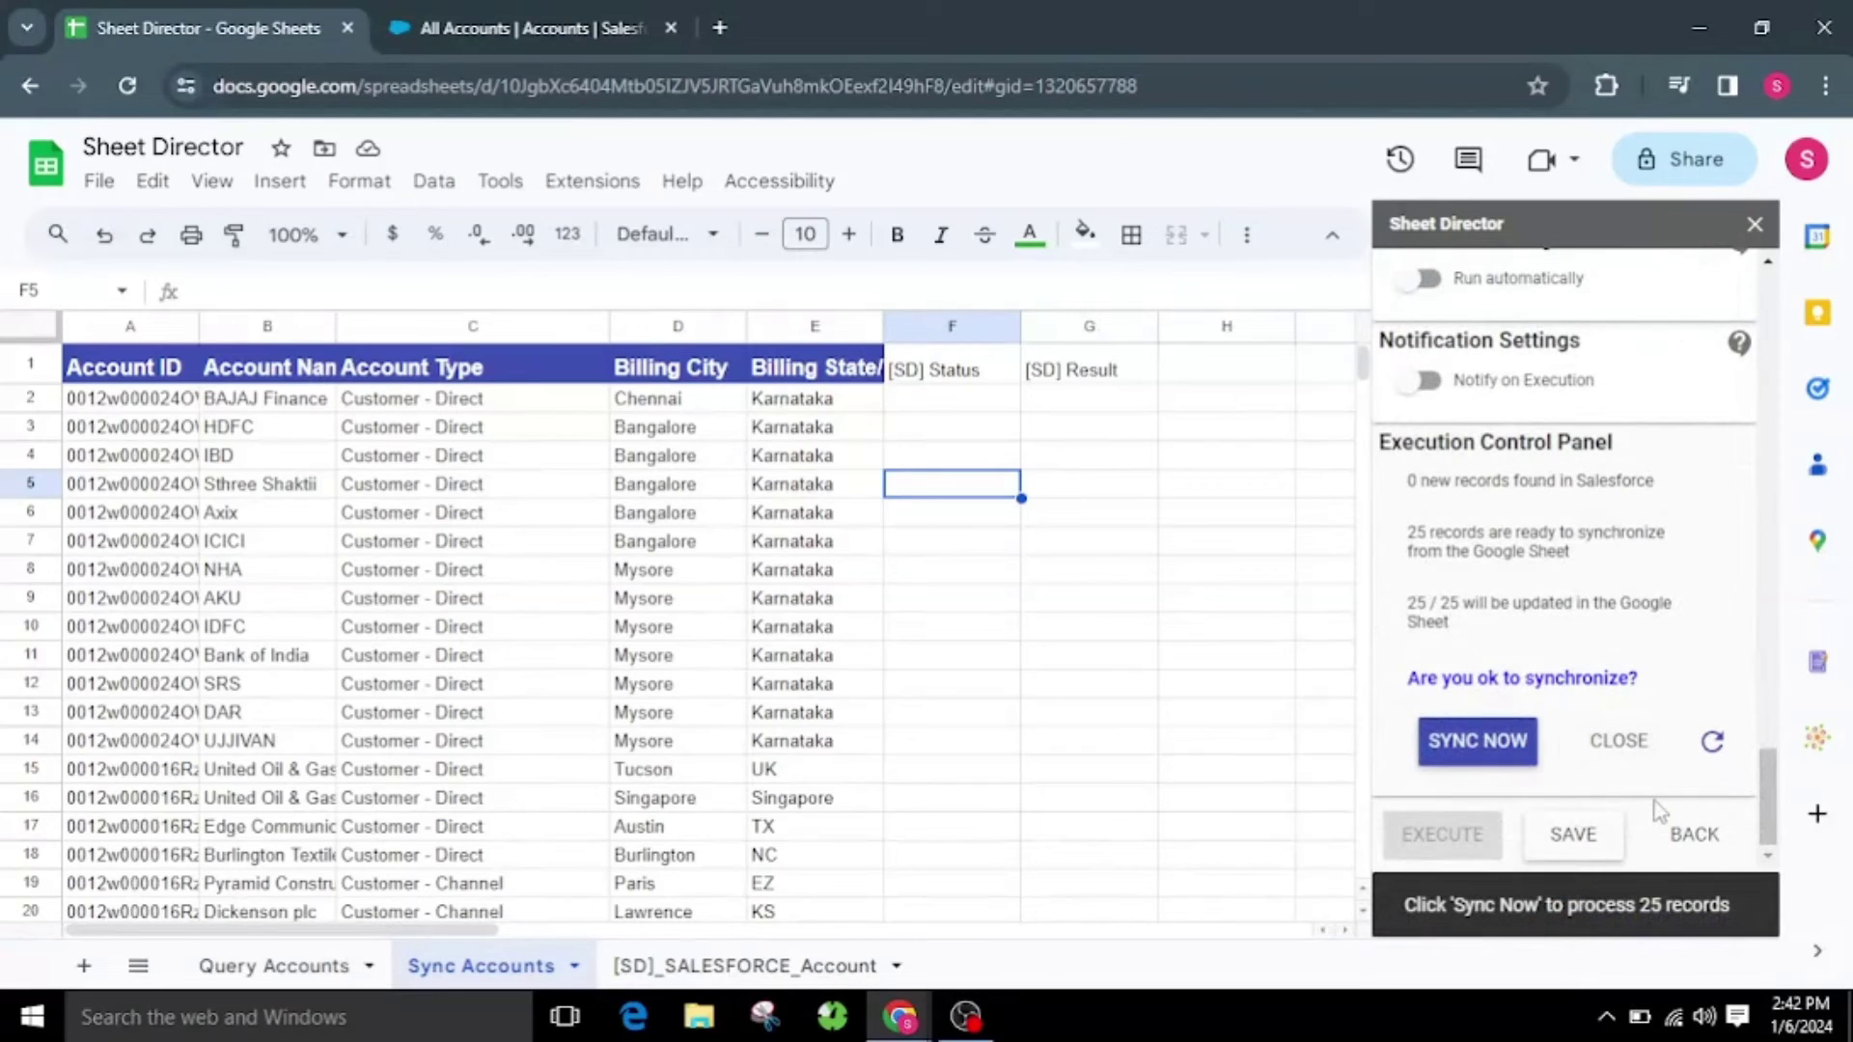
click(1476, 752)
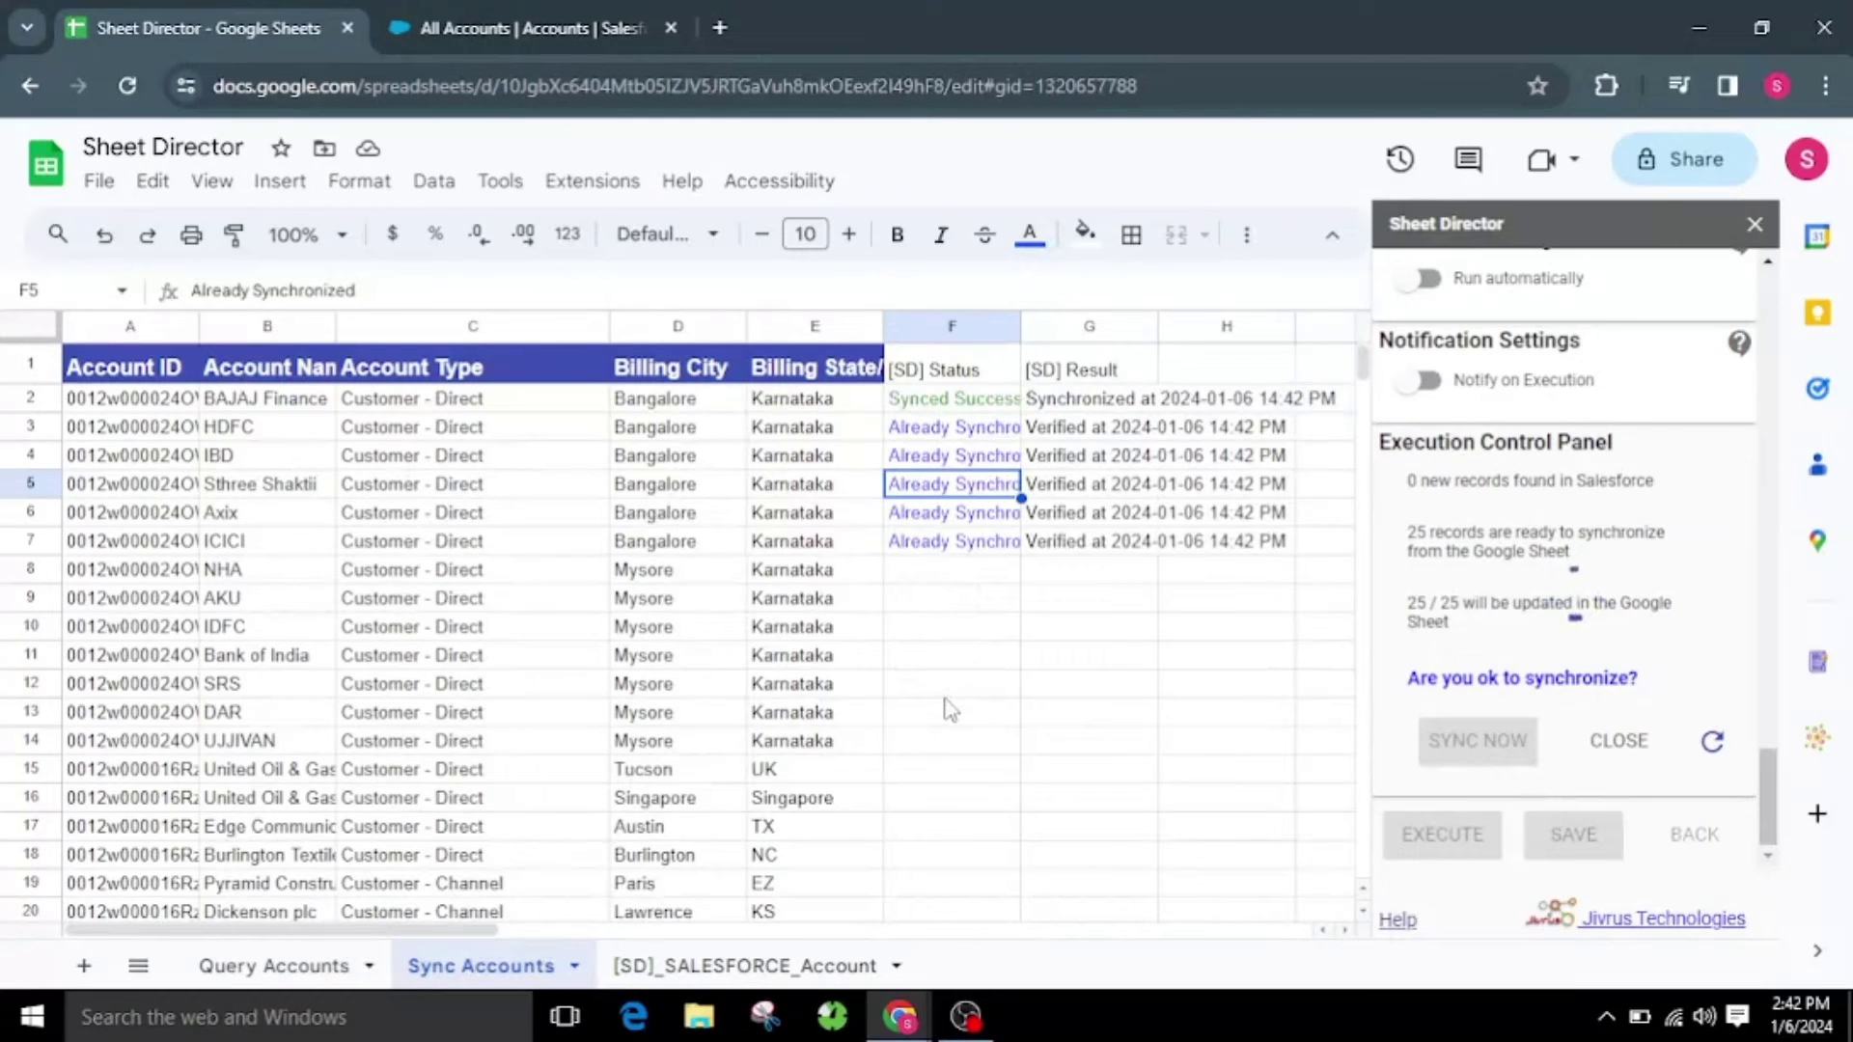
click(683, 405)
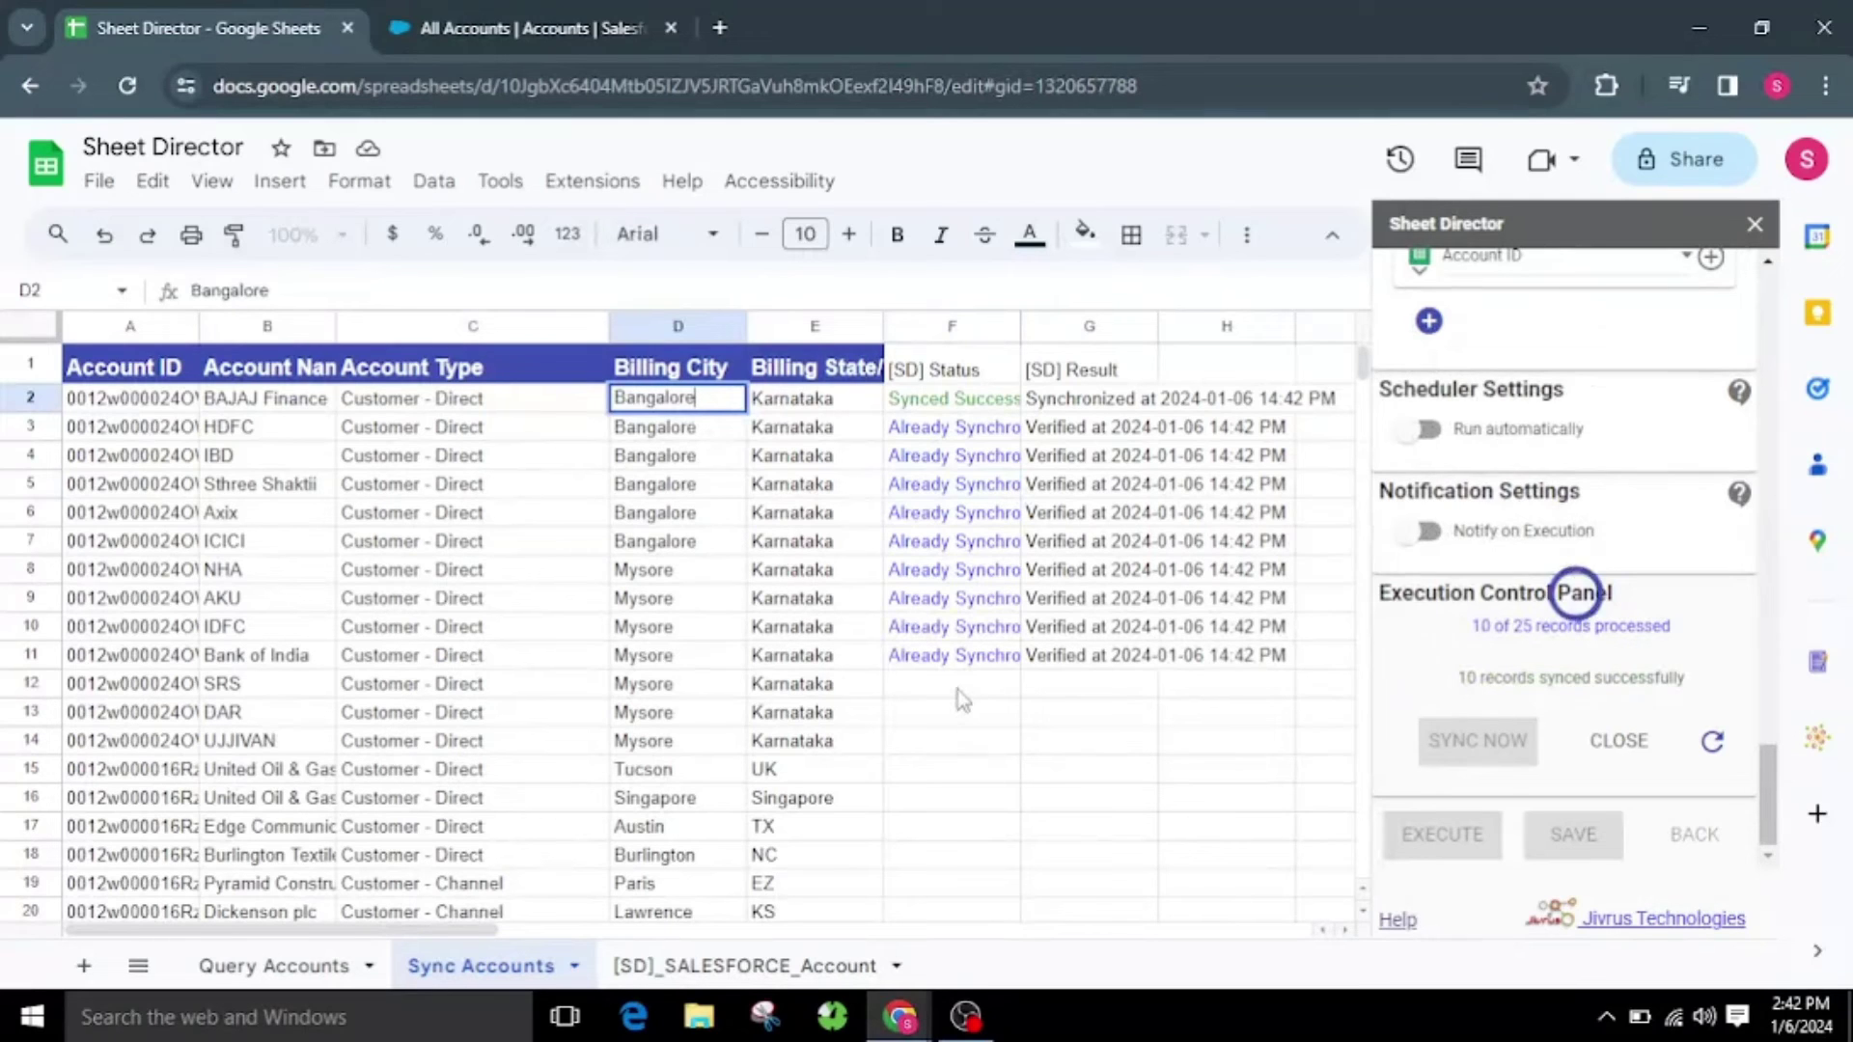
scroll(961, 649, down, 2)
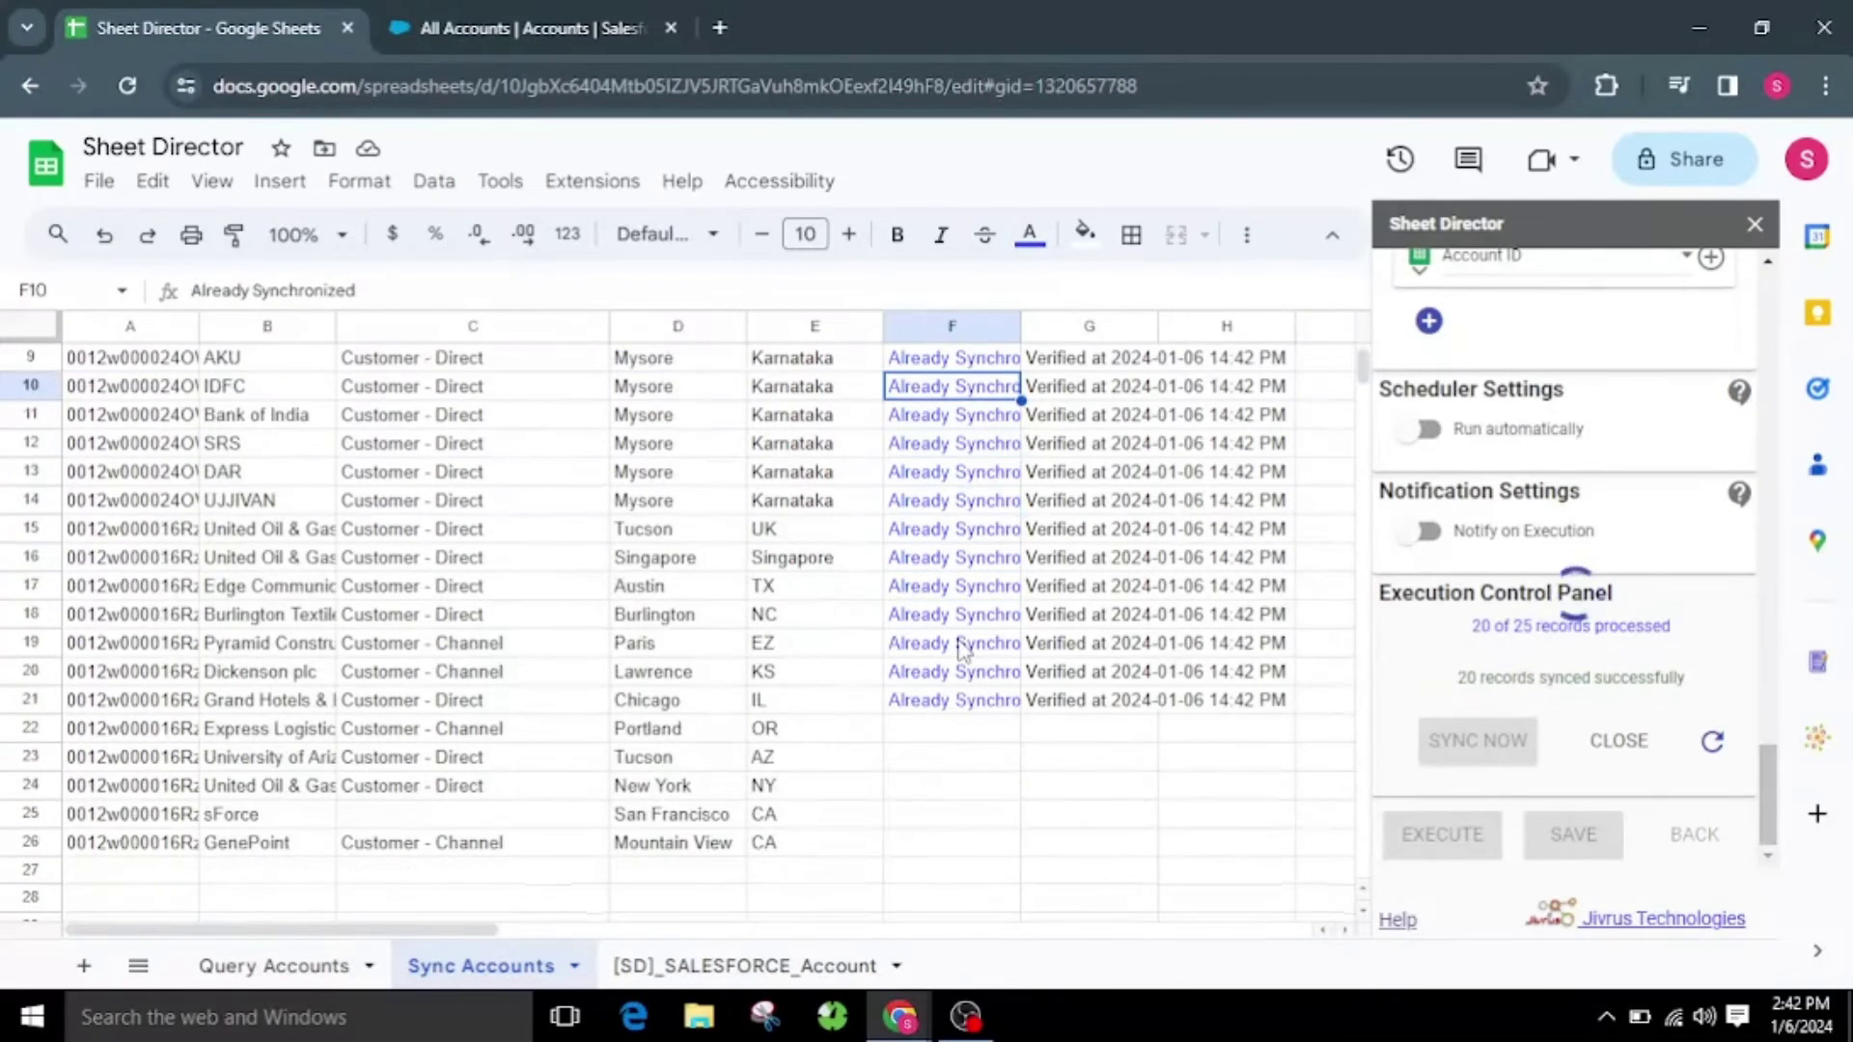
scroll(960, 649, down, 1)
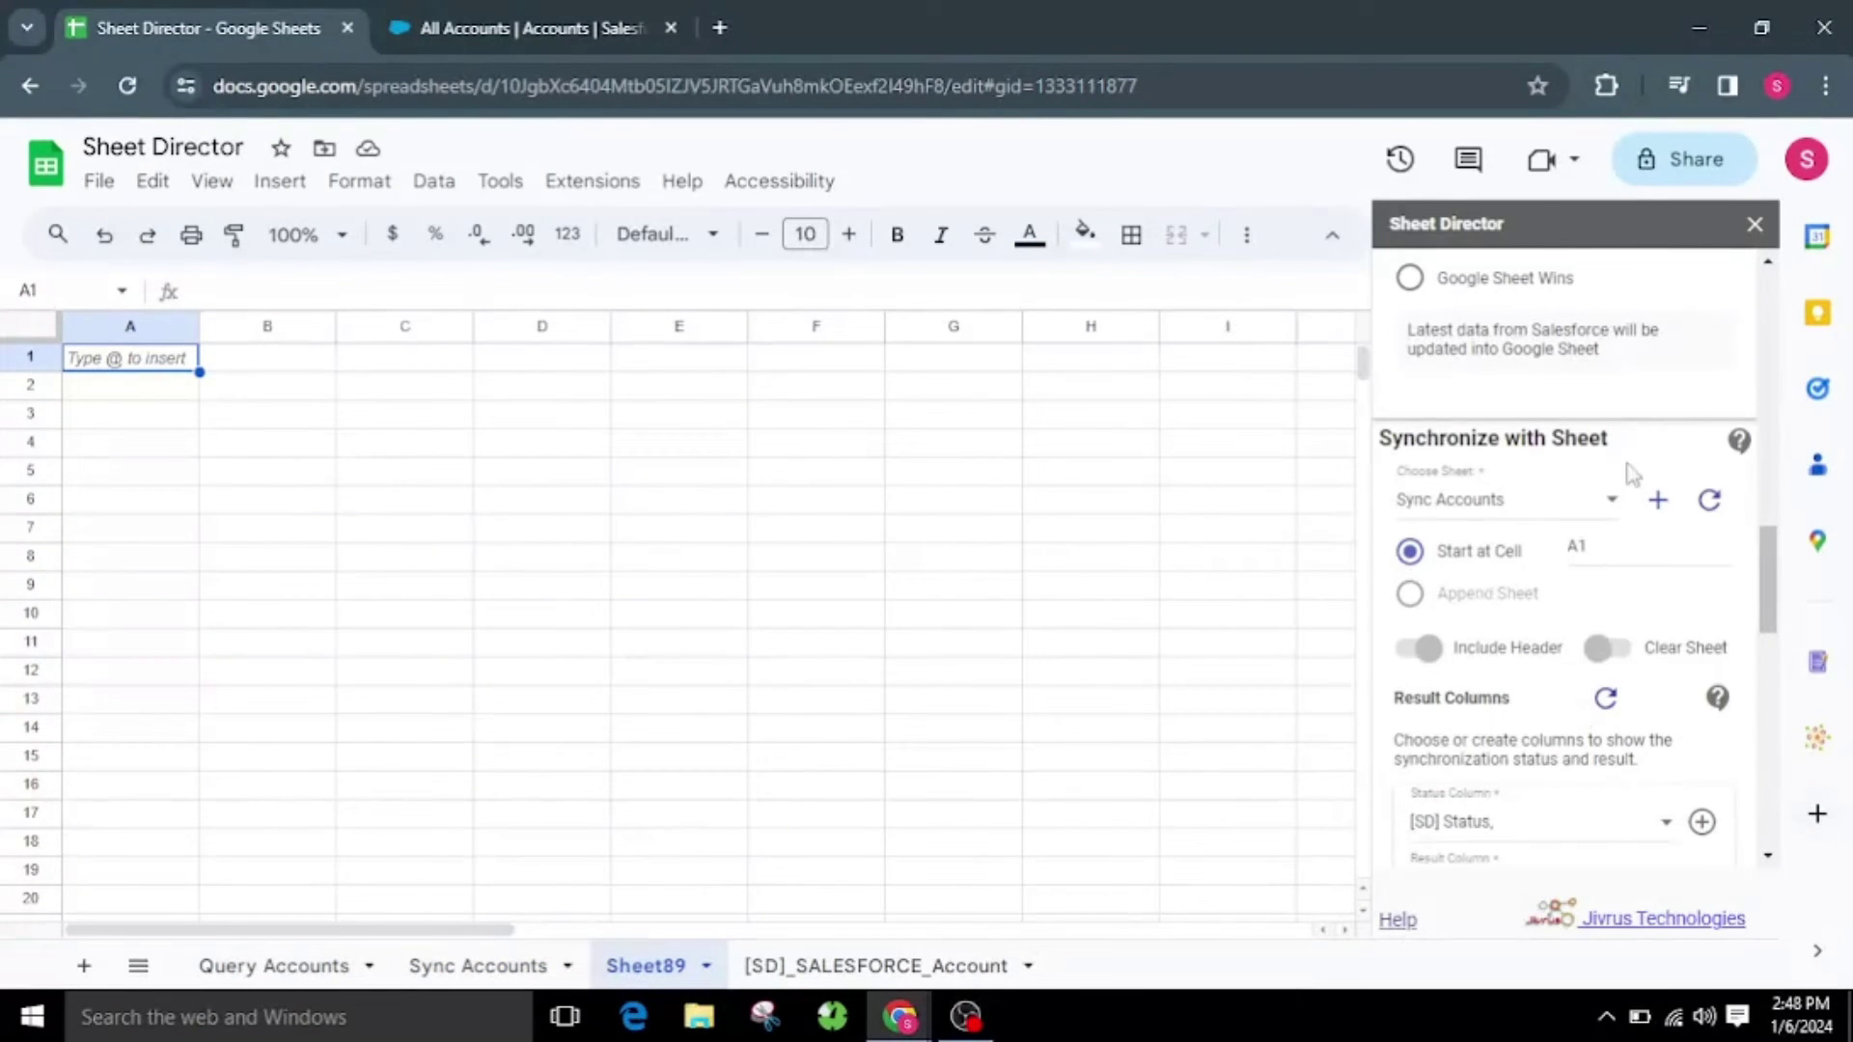
Set the synchronization's start cell to G6 and choose Sheet89 as the target sheet
click(1603, 546)
drag(1625, 549, 1522, 536)
click(1480, 499)
click(1479, 570)
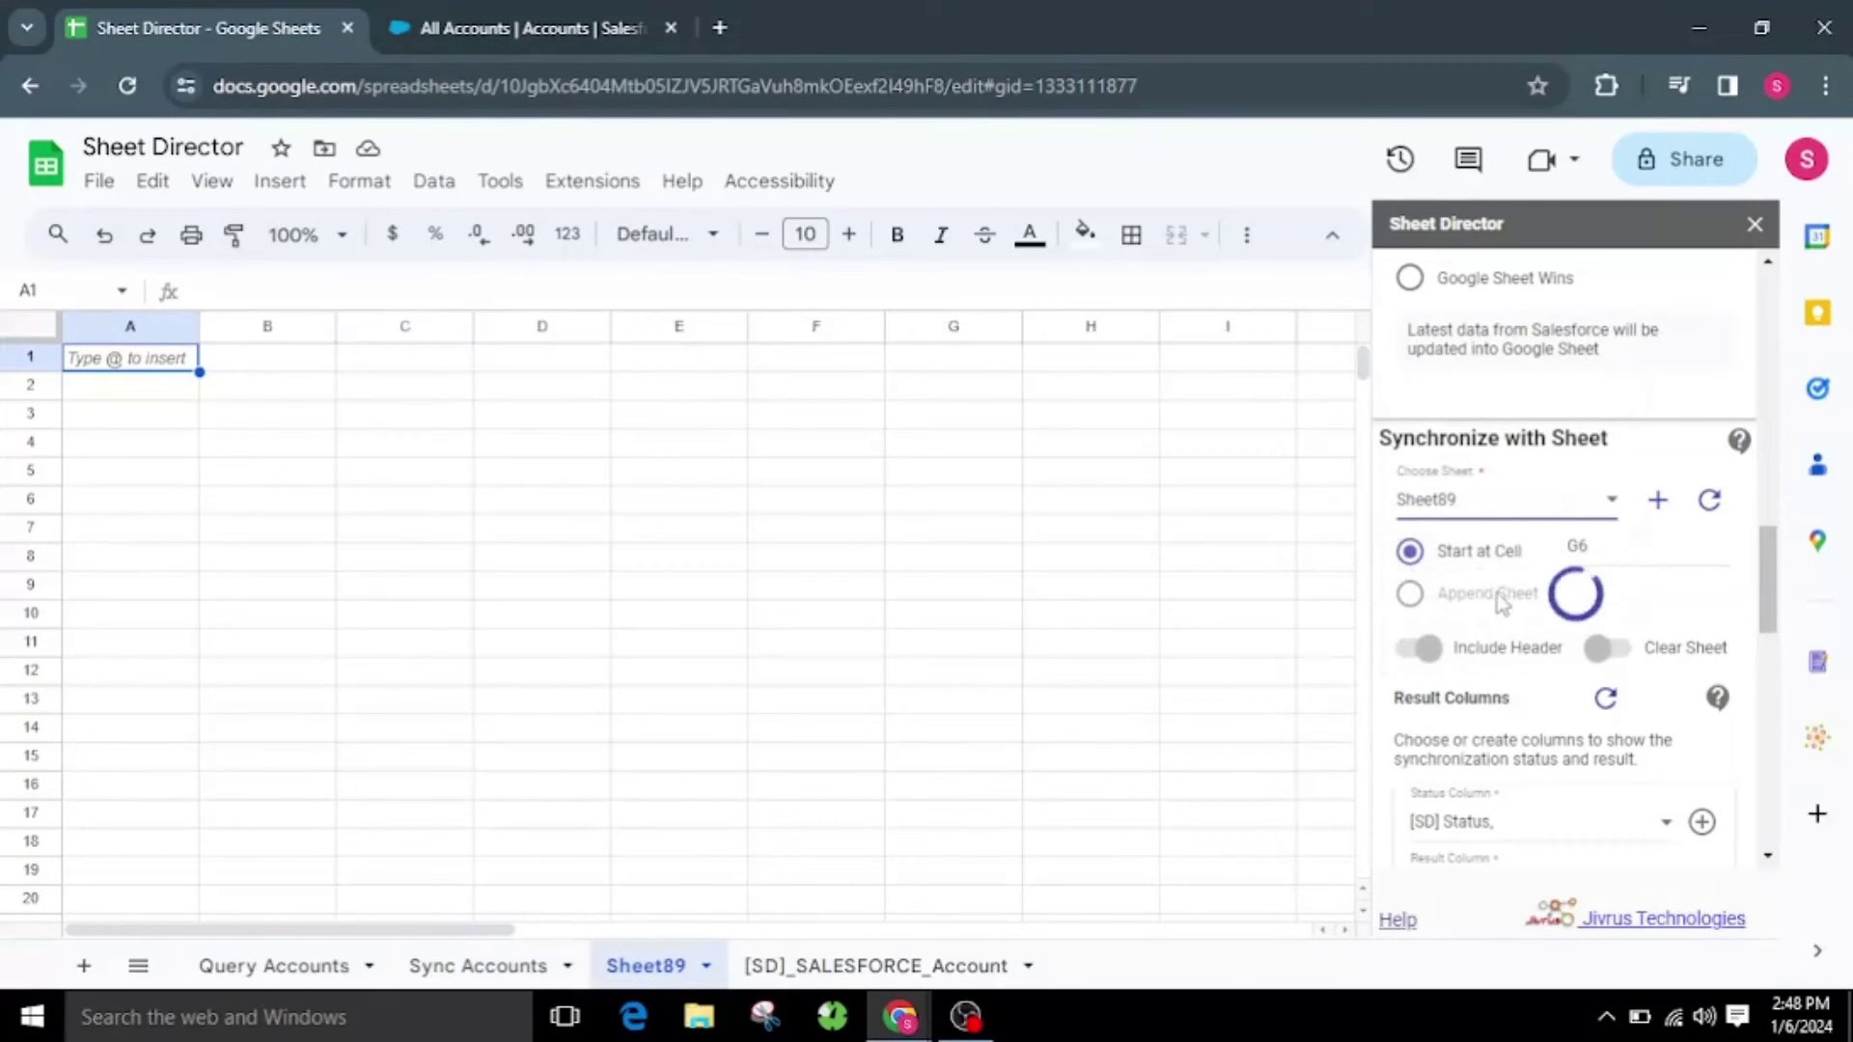
click(1706, 904)
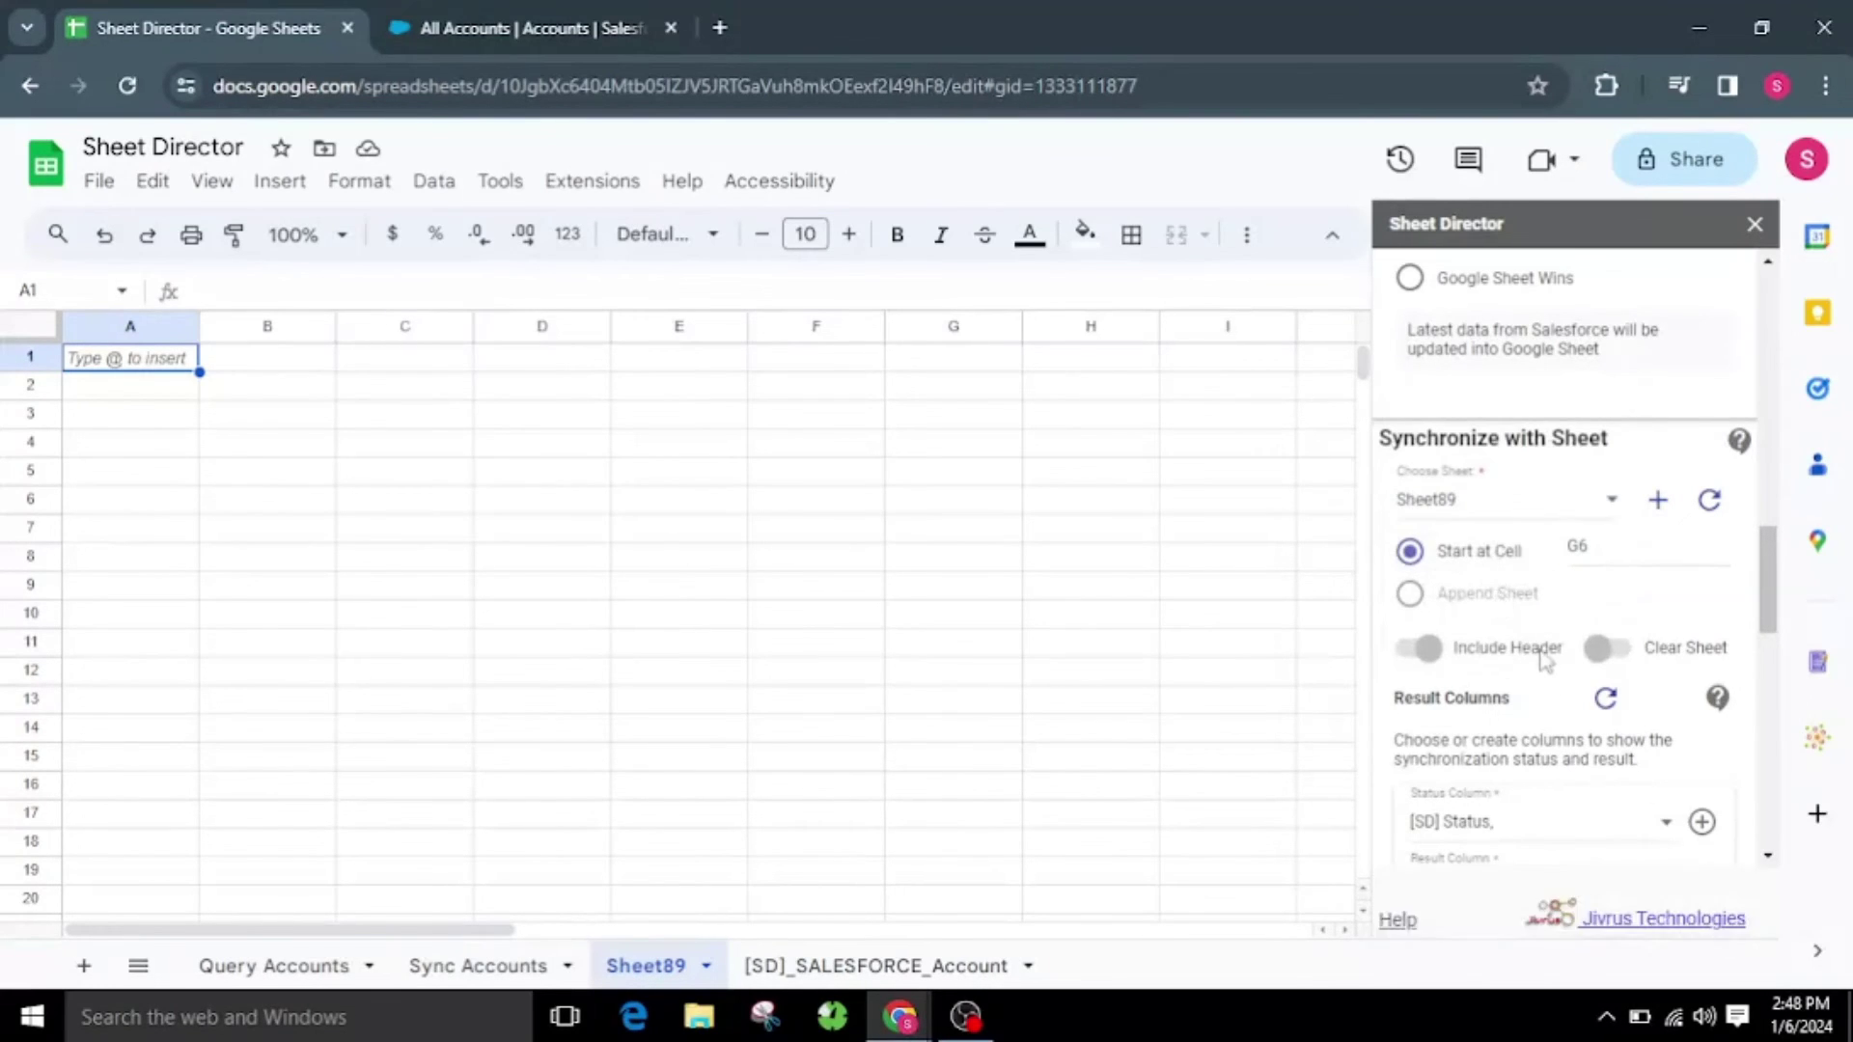
Execute the service and get the Salesforce account records into the empty Sheet89
scroll(1544, 654, down, 10)
click(1464, 842)
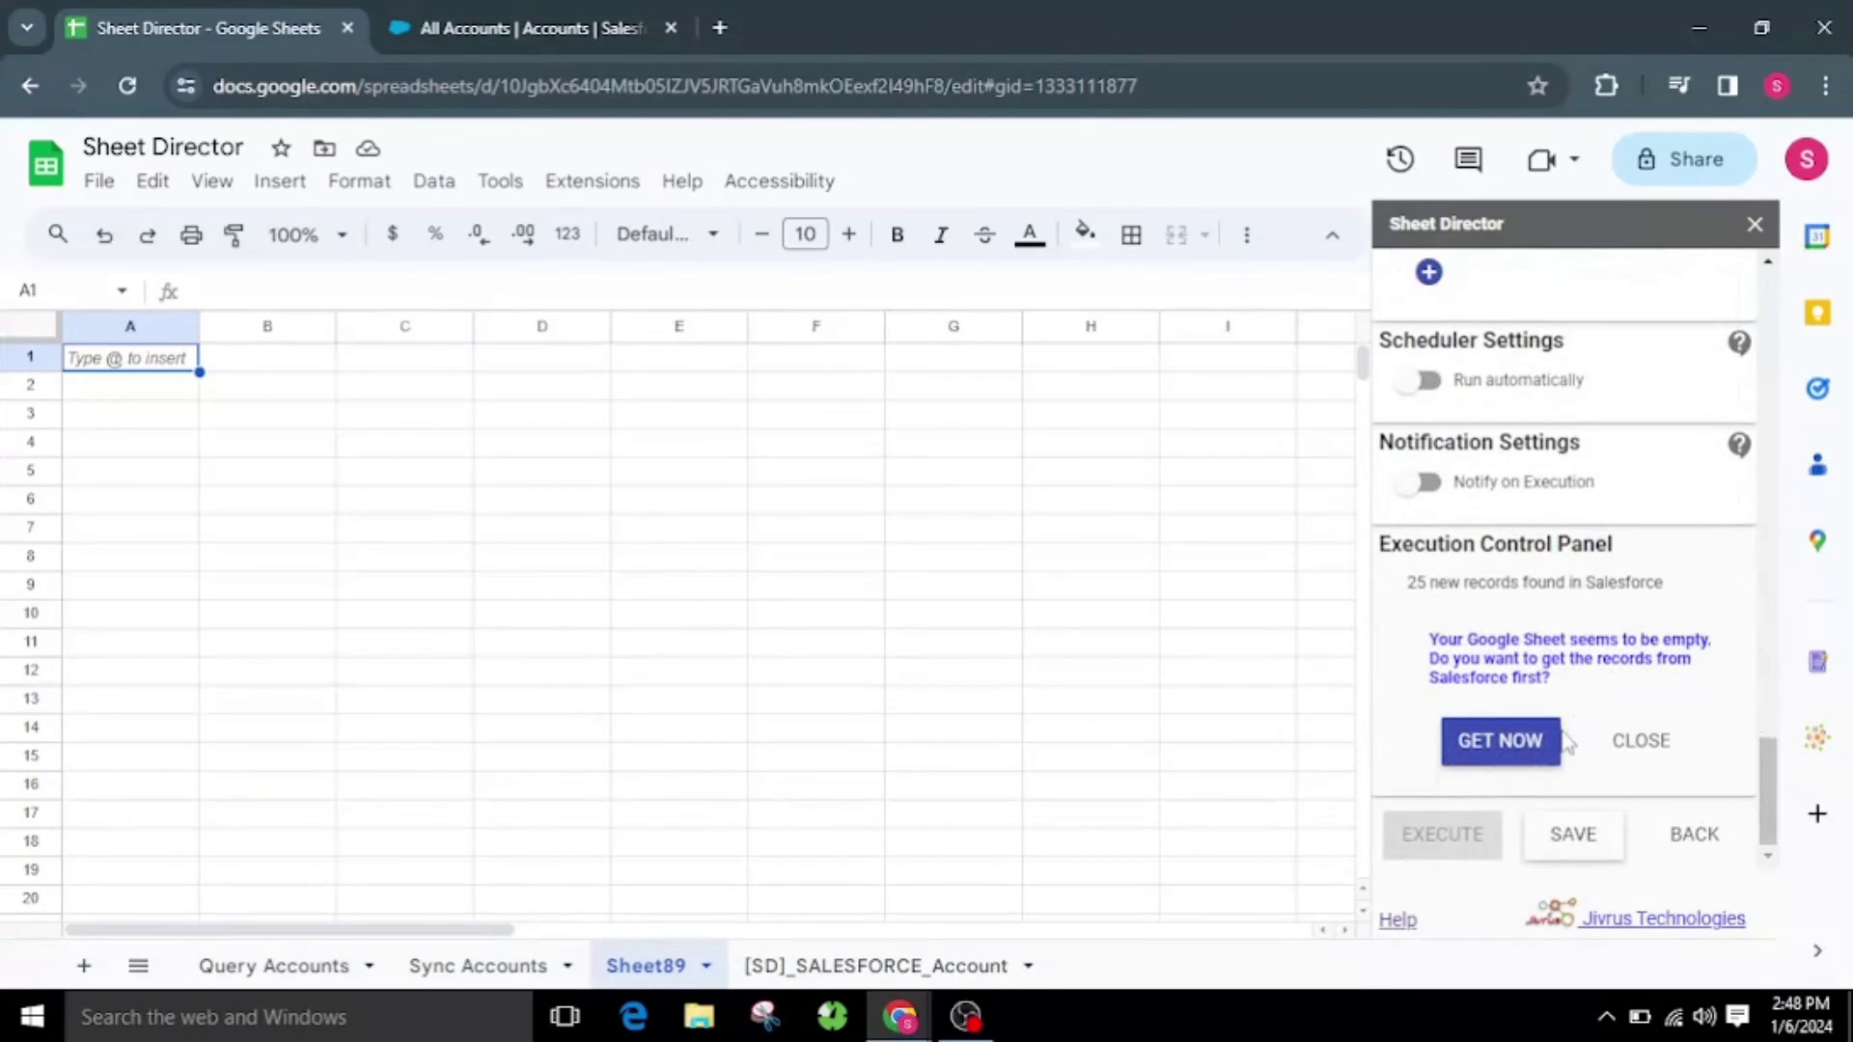
click(1501, 756)
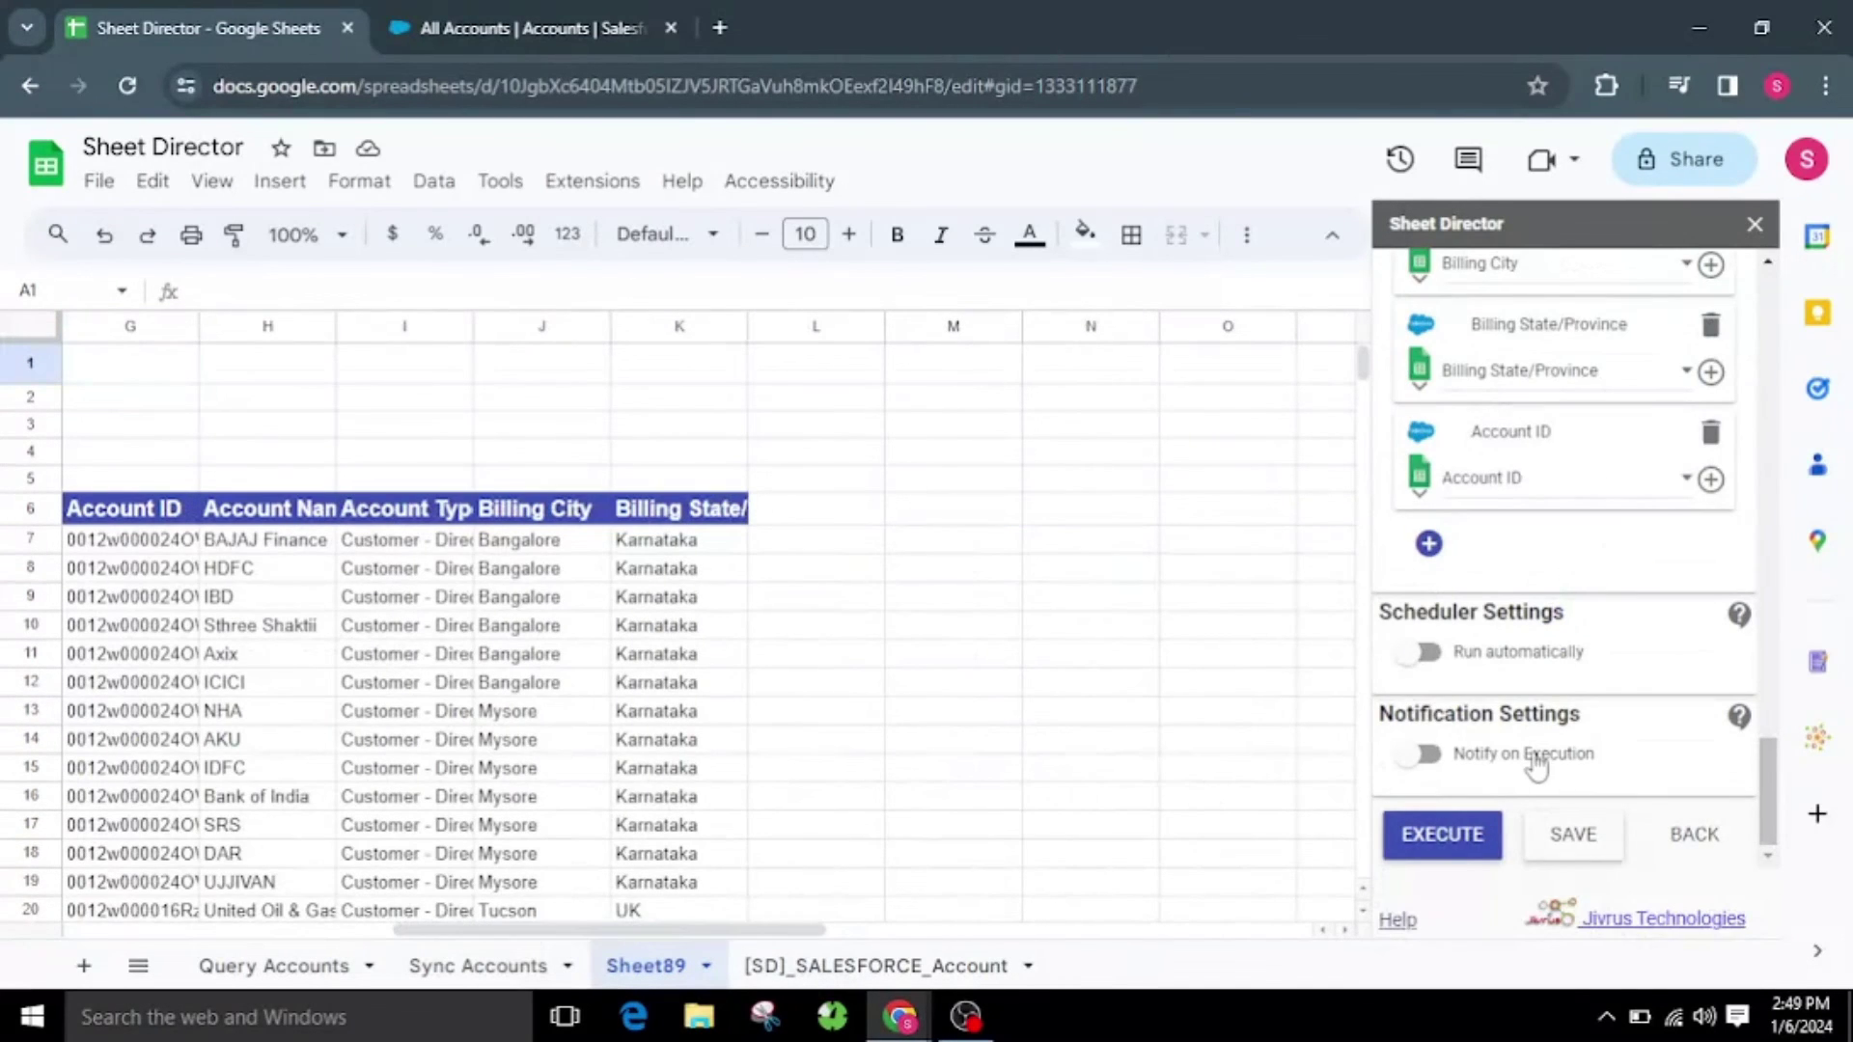
Create the [SD] Status and [SD] Result columns for the synchronization in Sheet89
scroll(1543, 752, up, 10)
scroll(1572, 703, down, 2)
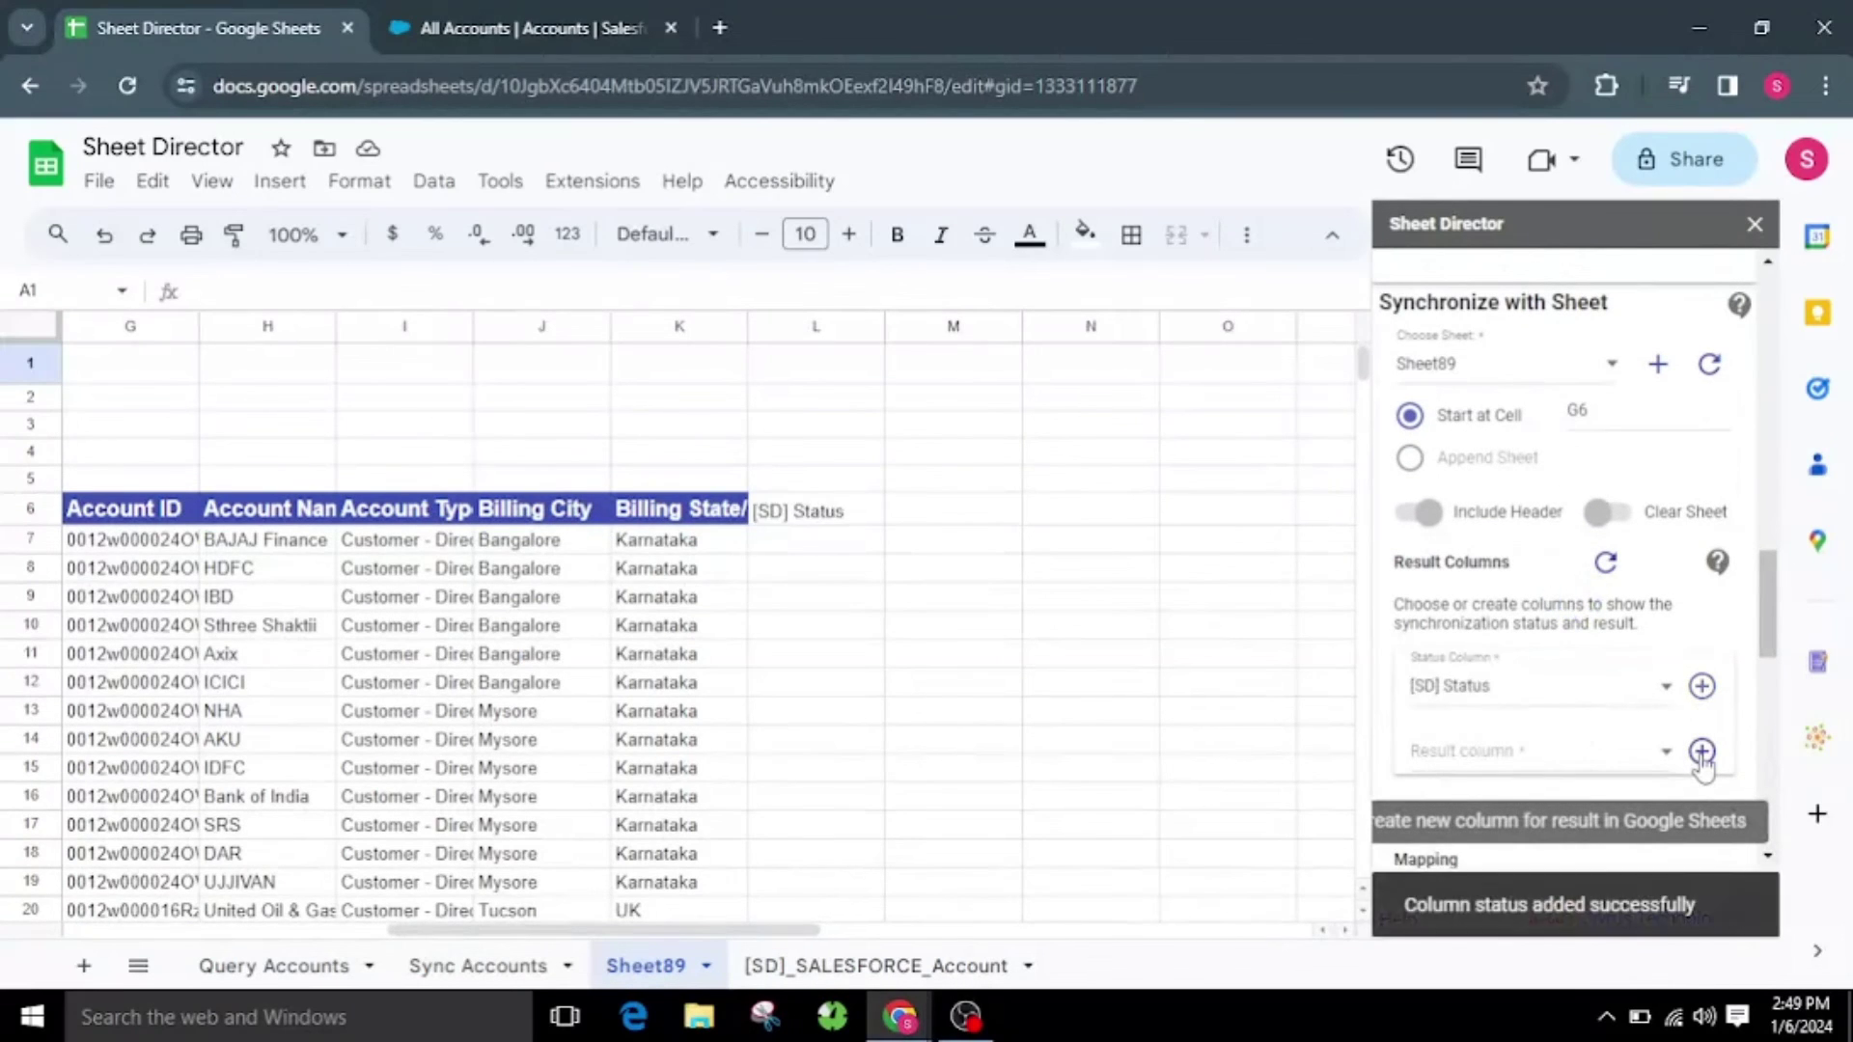
click(1701, 752)
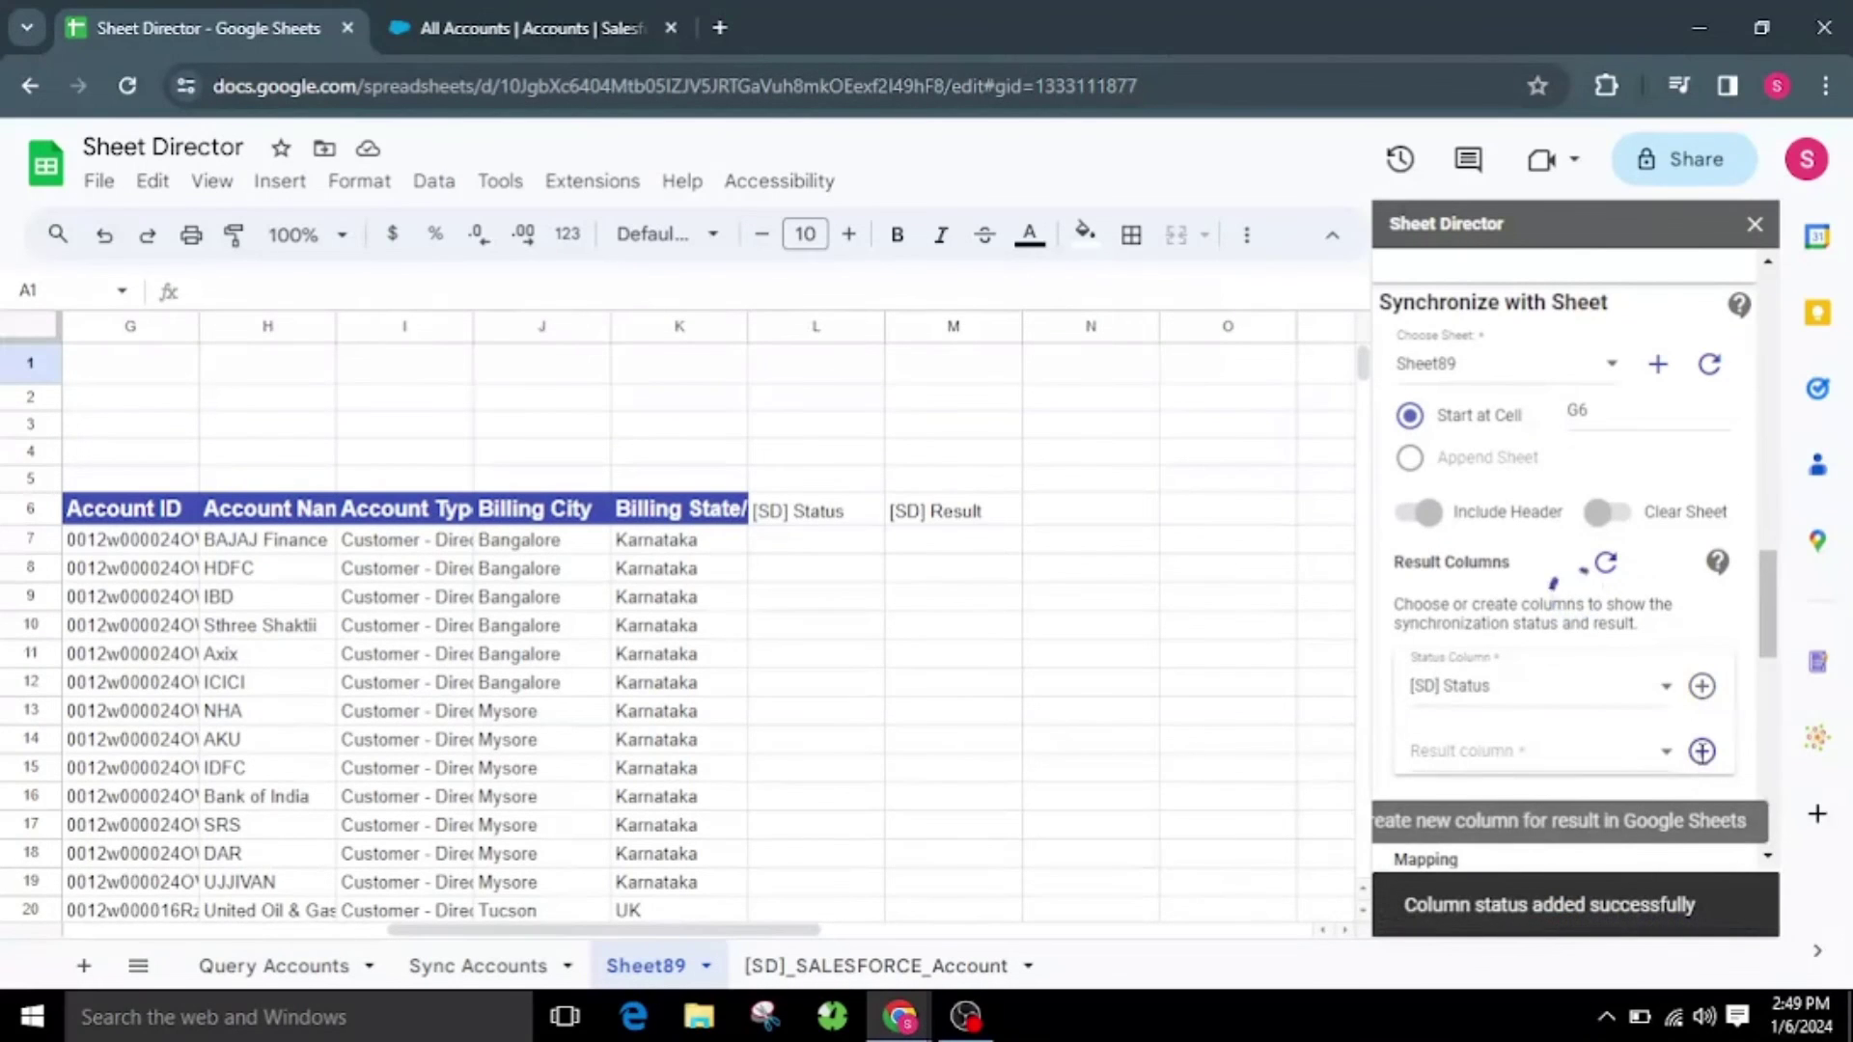
Execute the service again, synchronize the Sheet89 records with Salesforce, and review the status and result of each row
scroll(1592, 801, down, 10)
click(1467, 837)
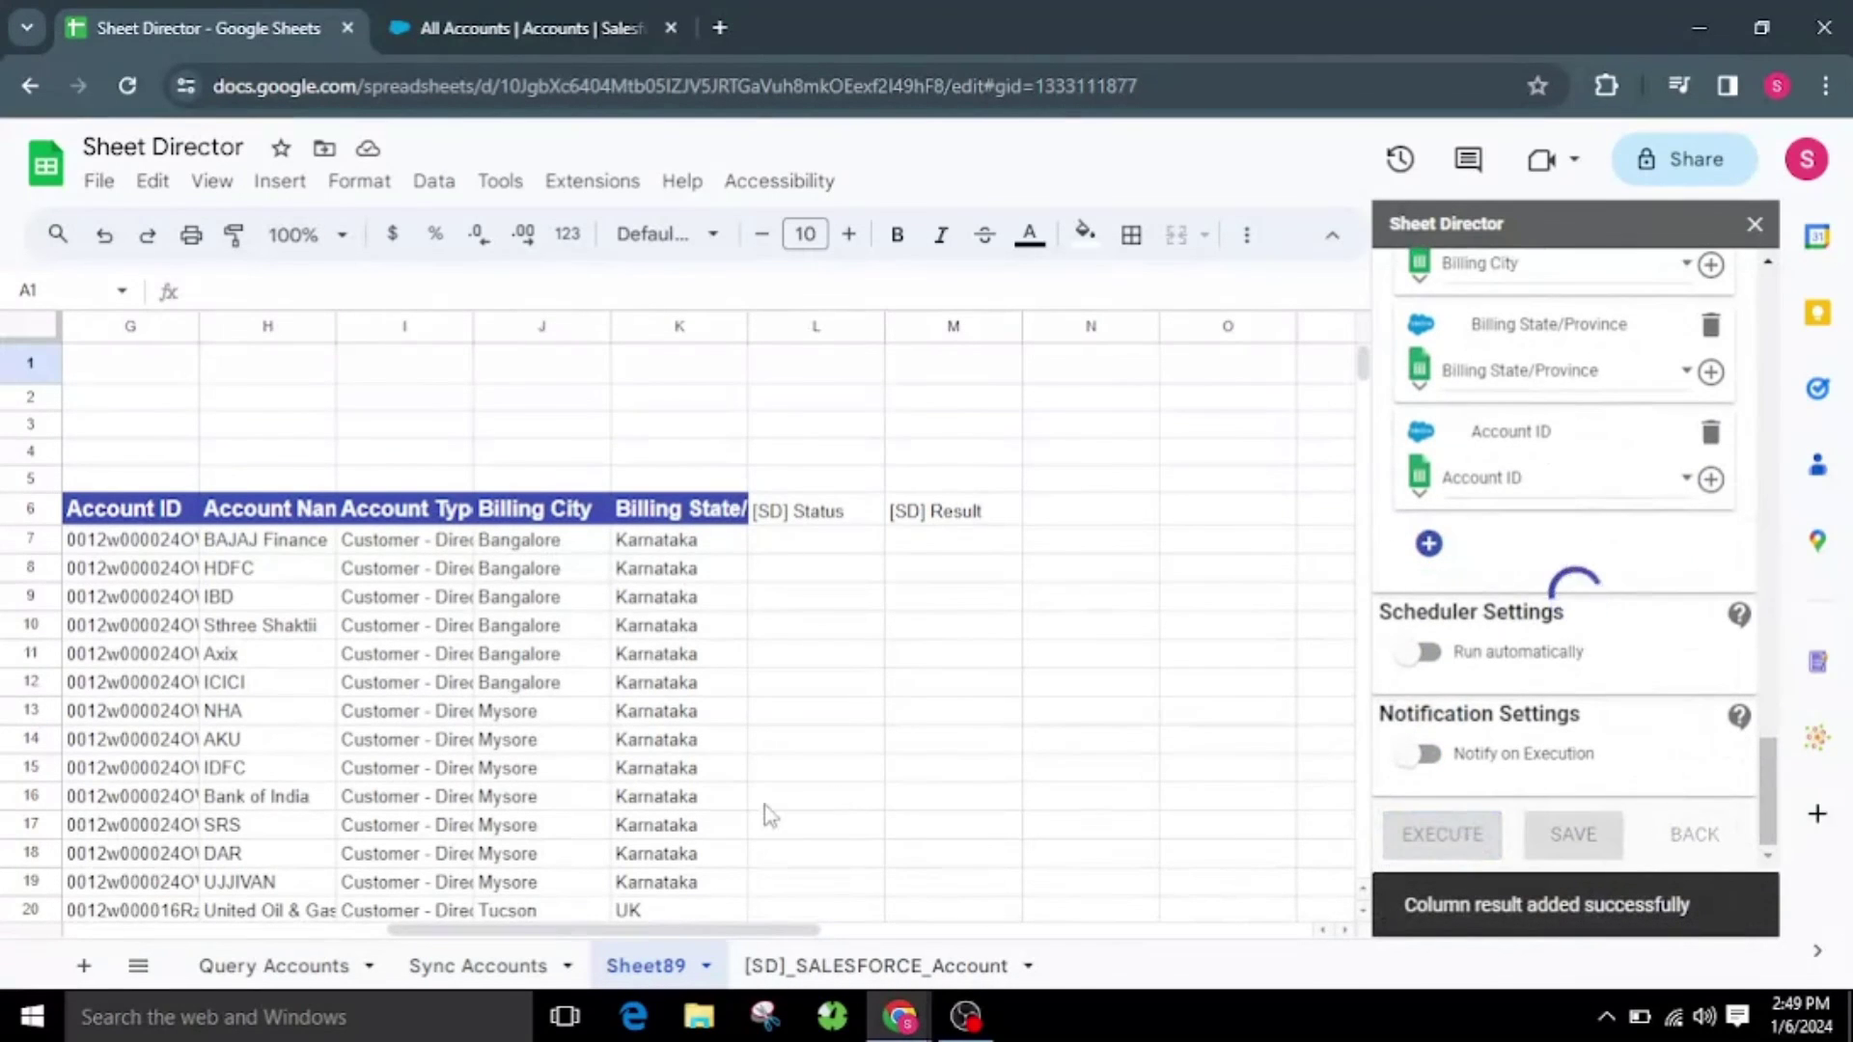
scroll(760, 803, down, 1)
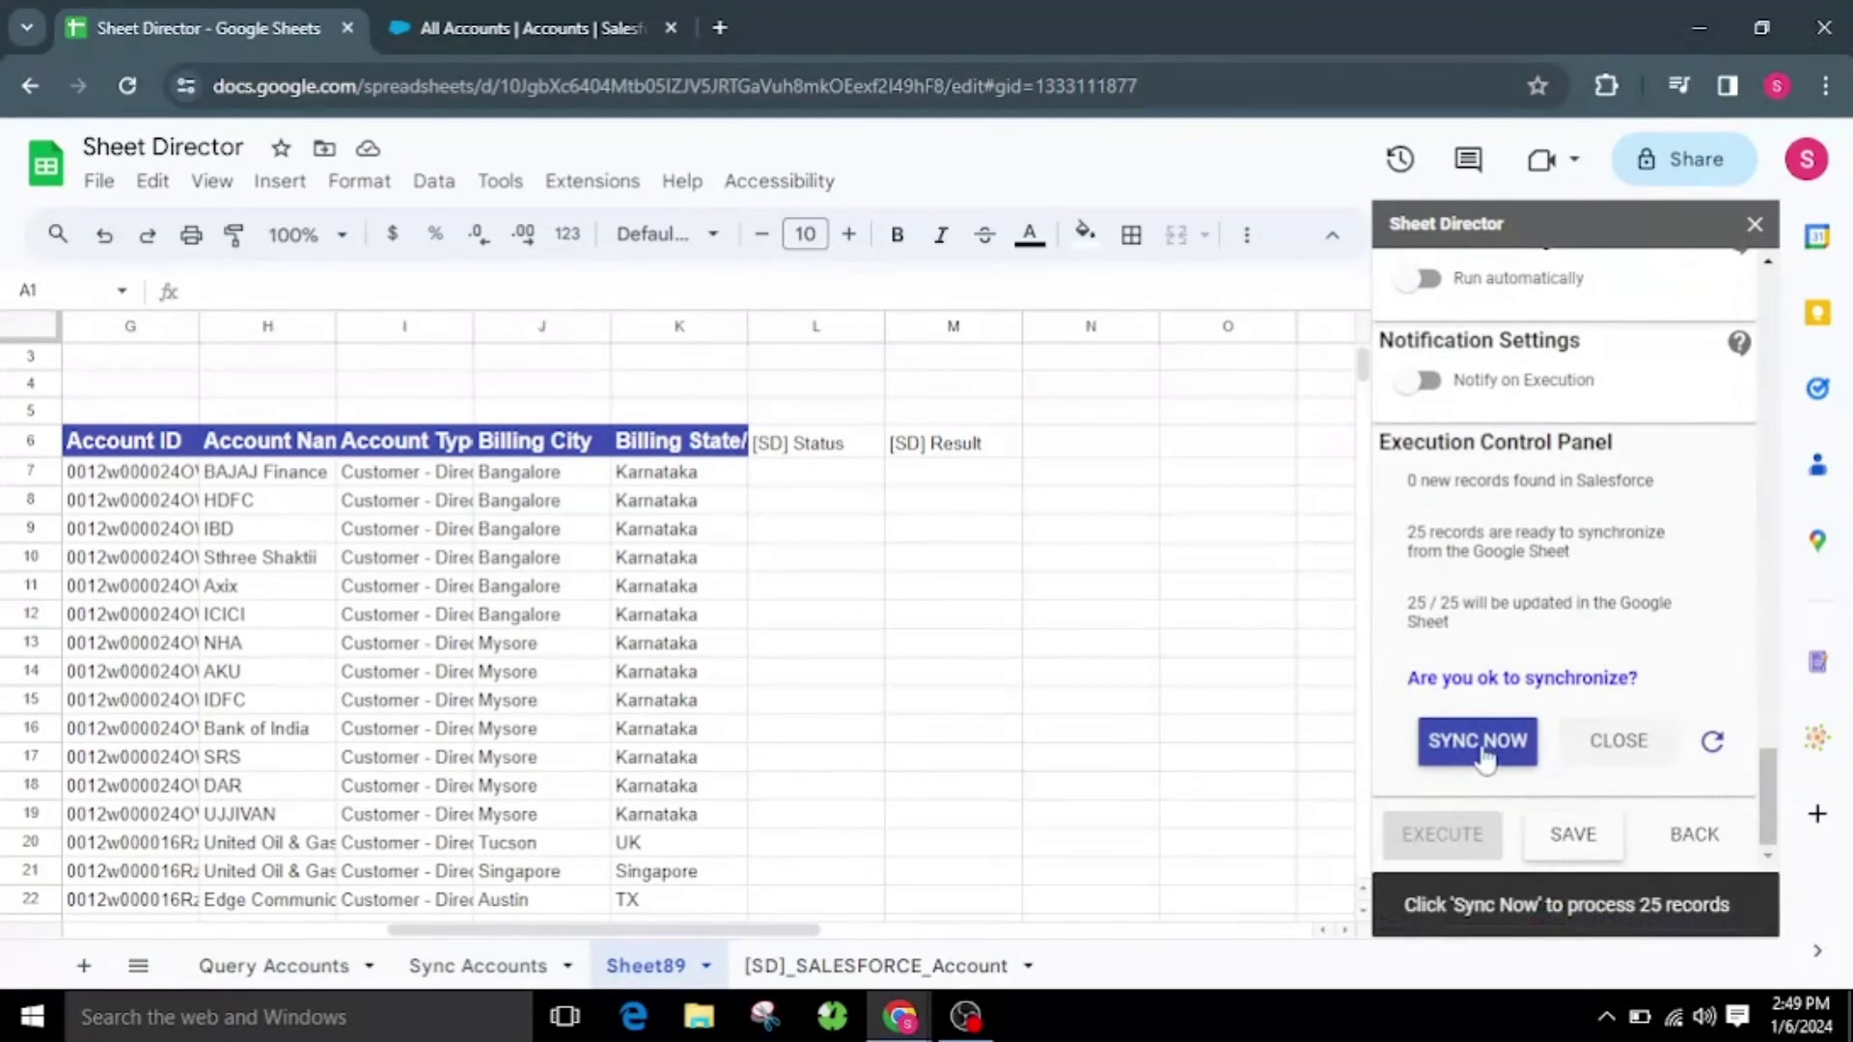
click(1480, 755)
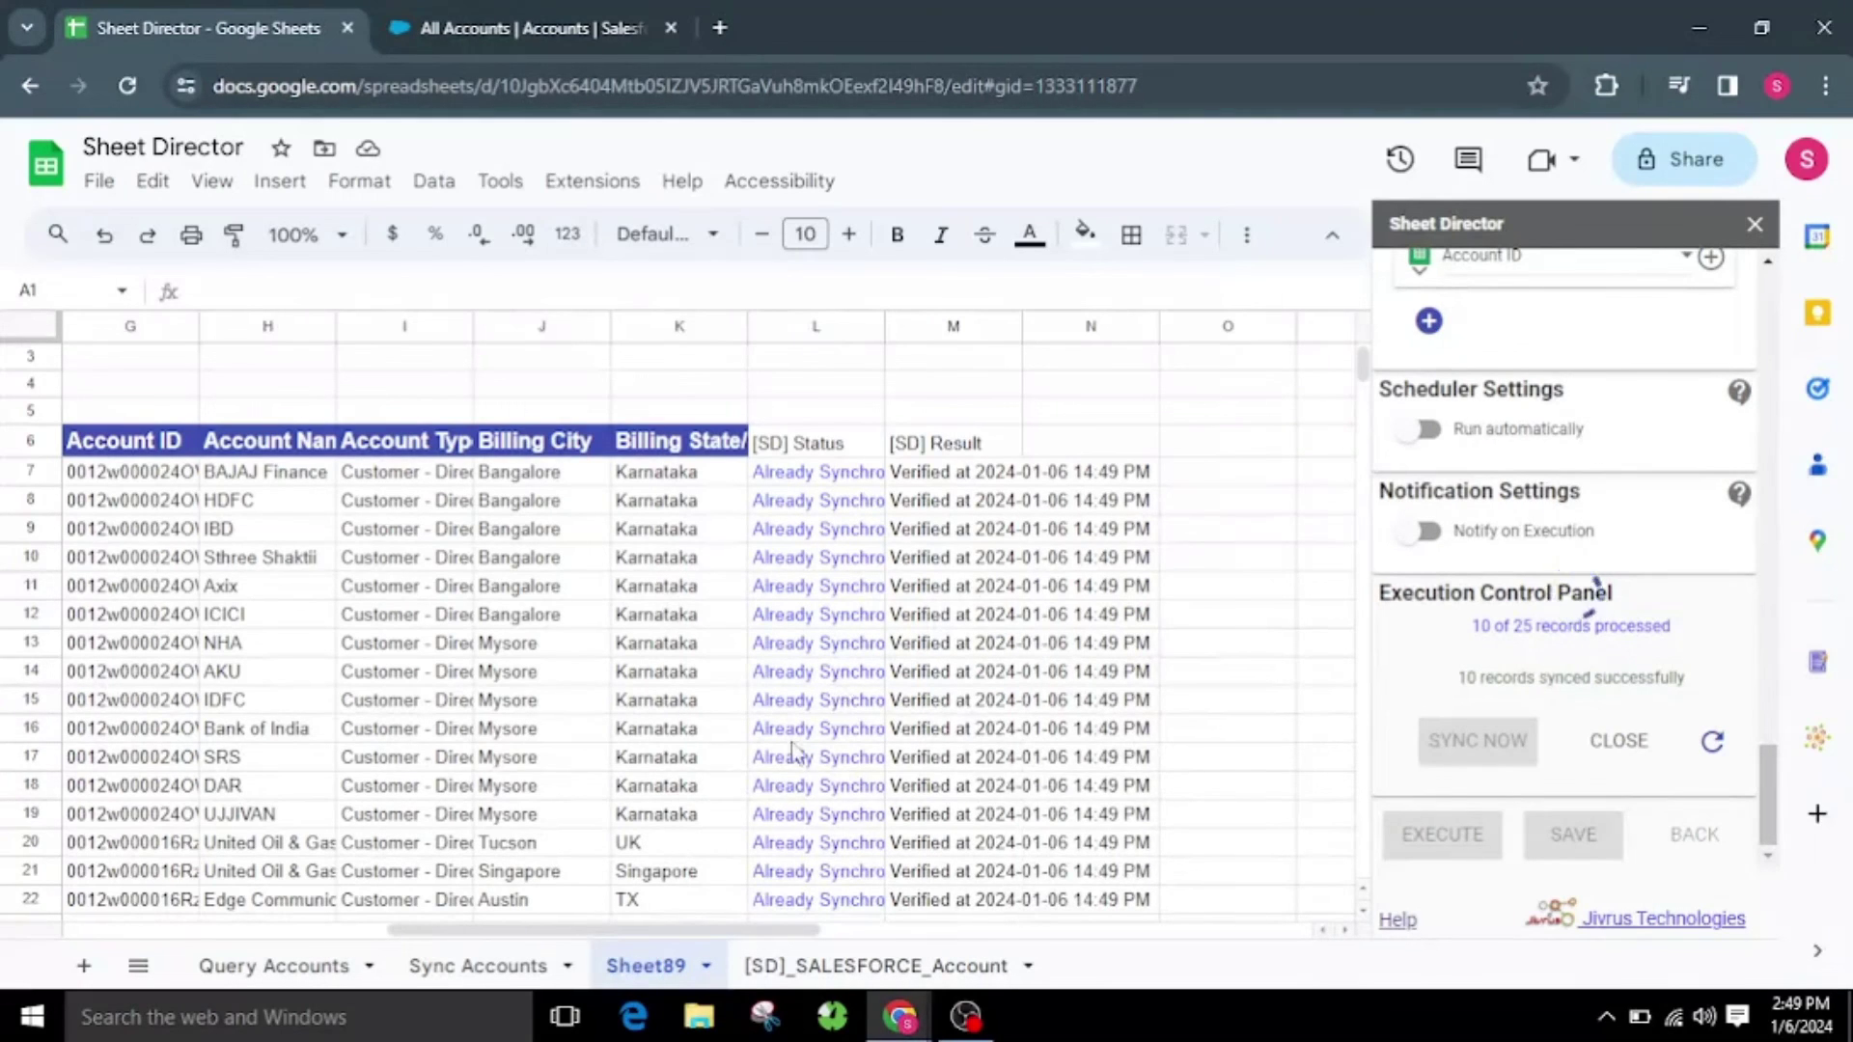
scroll(894, 757, down, 3)
scroll(898, 765, down, 1)
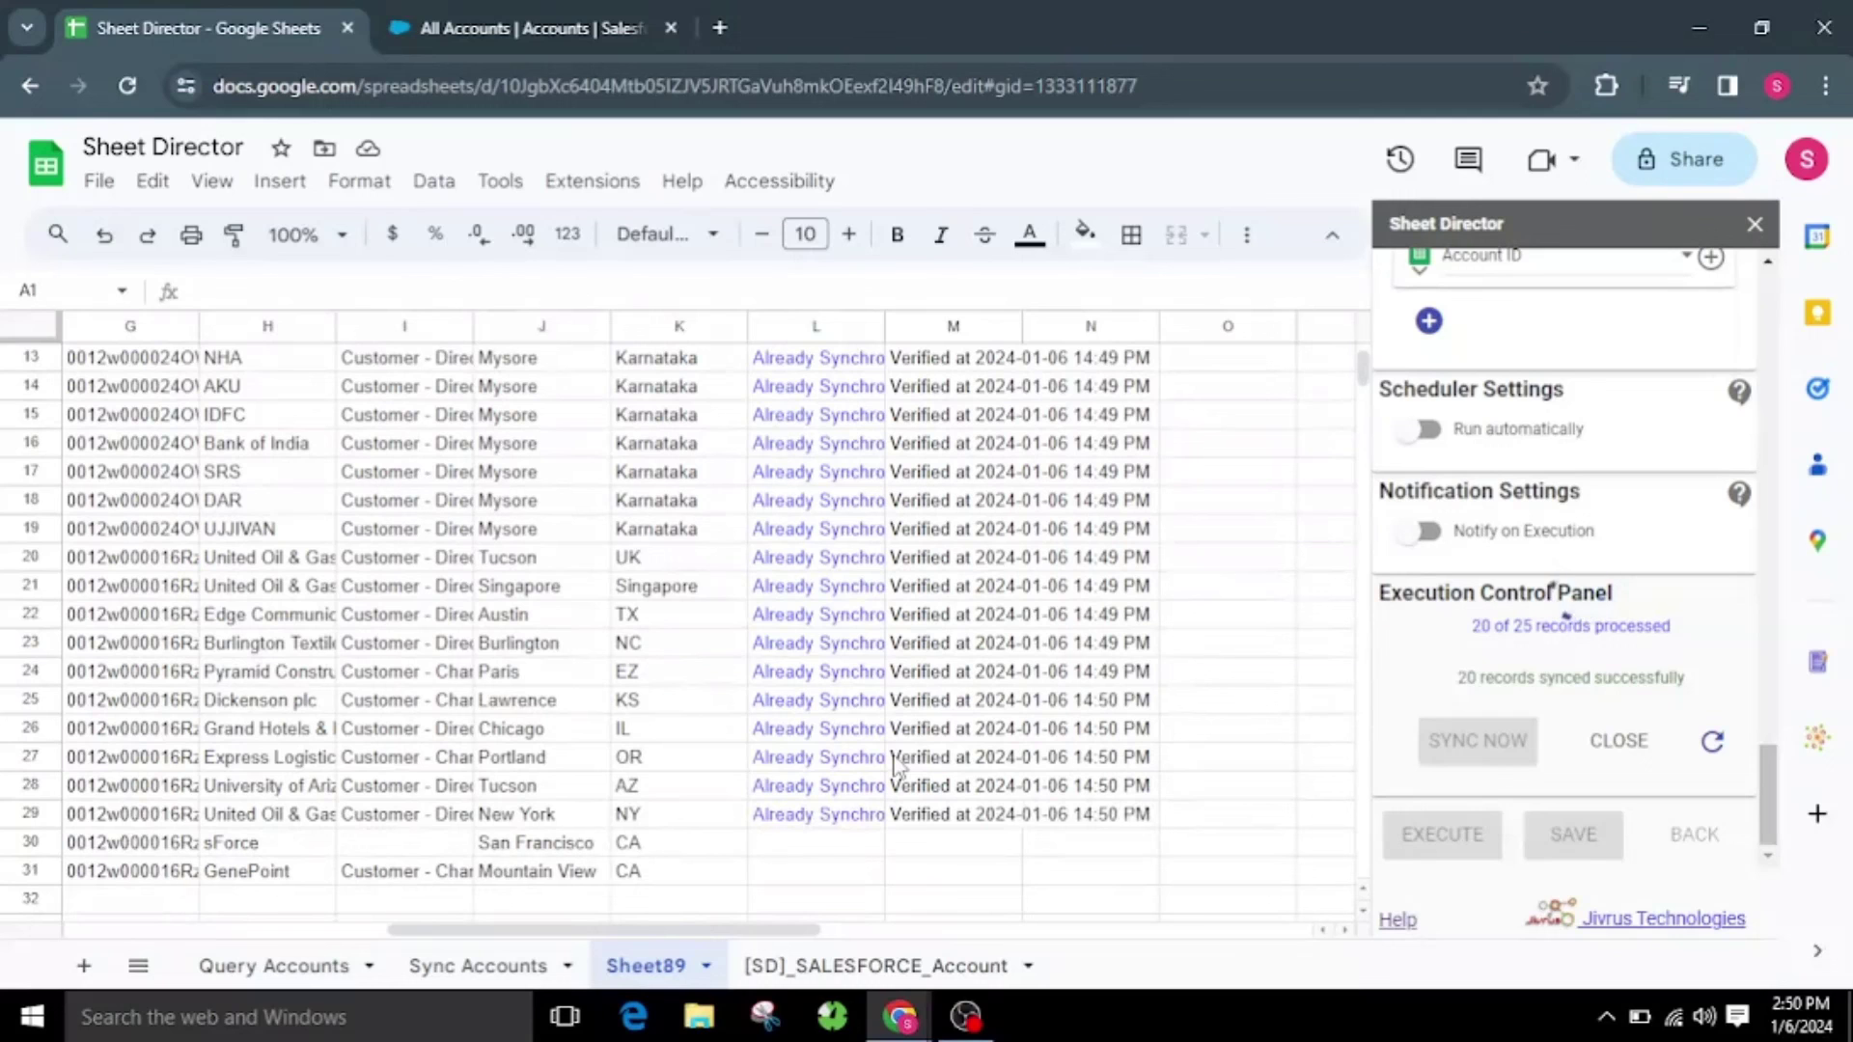
scroll(1078, 748, up, 4)
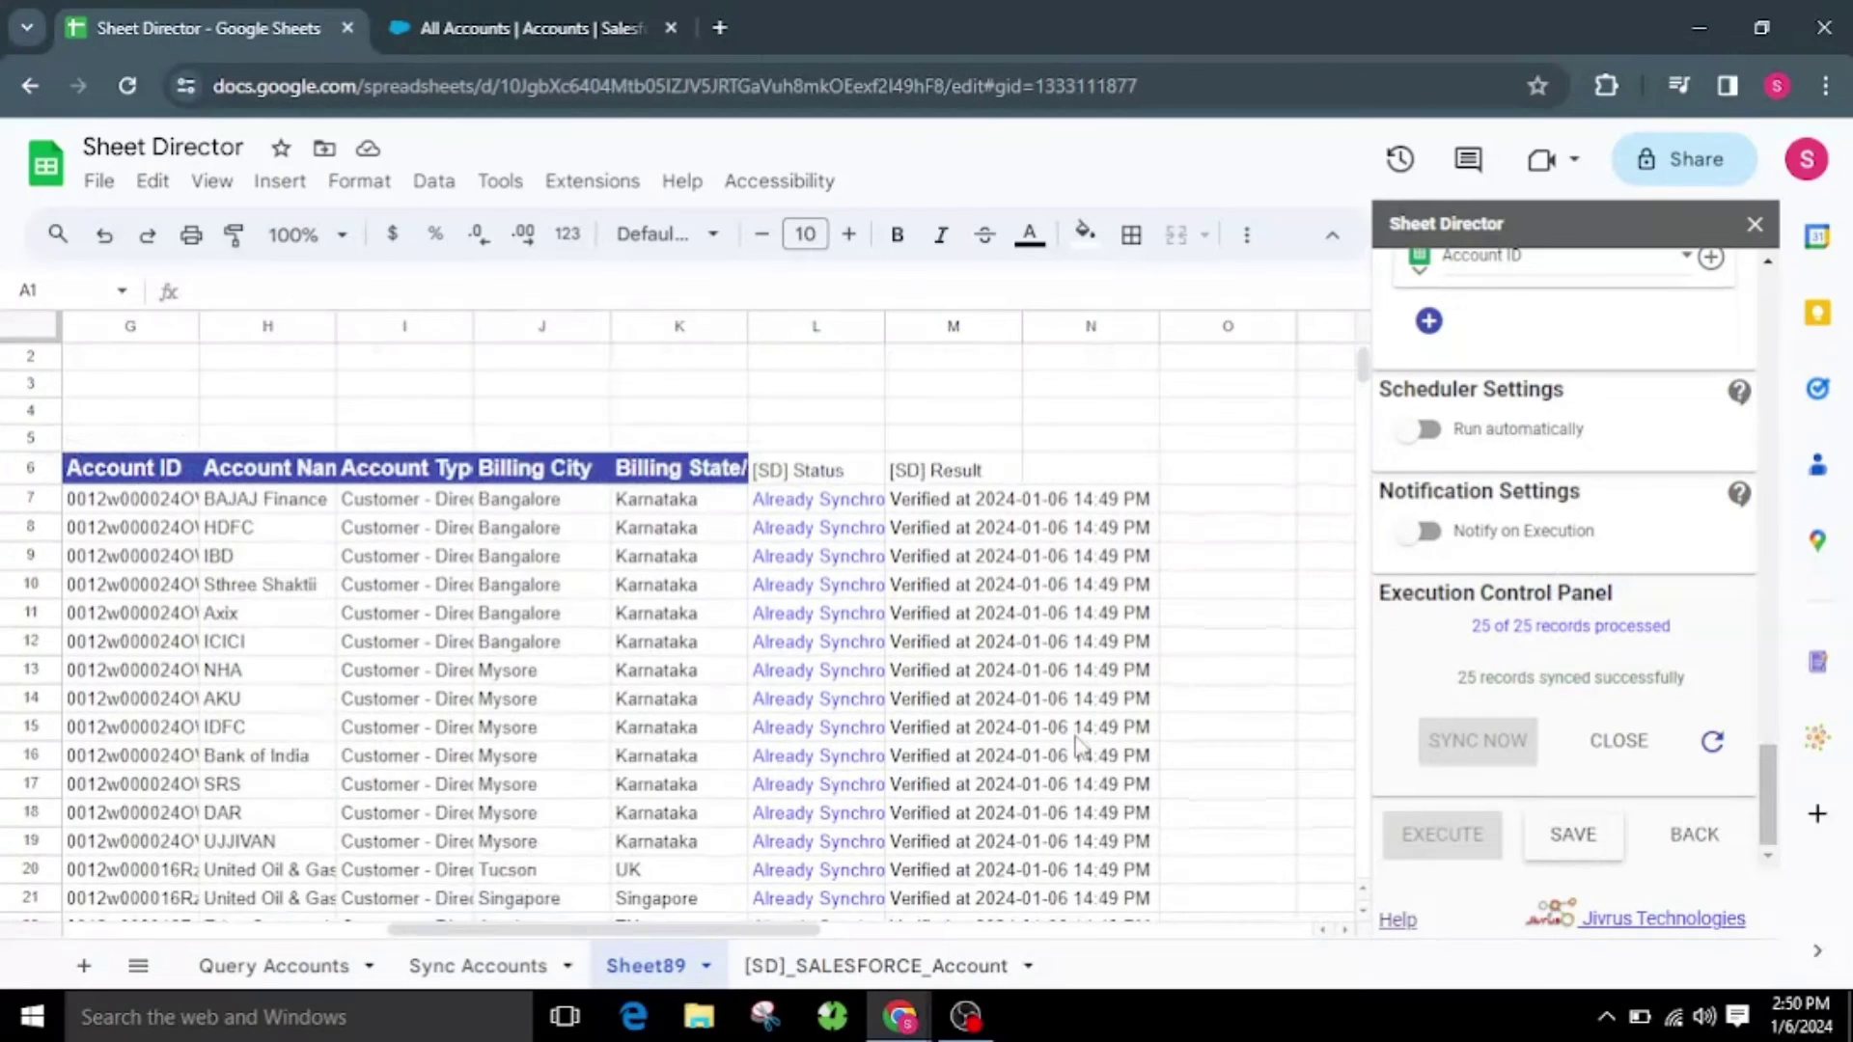